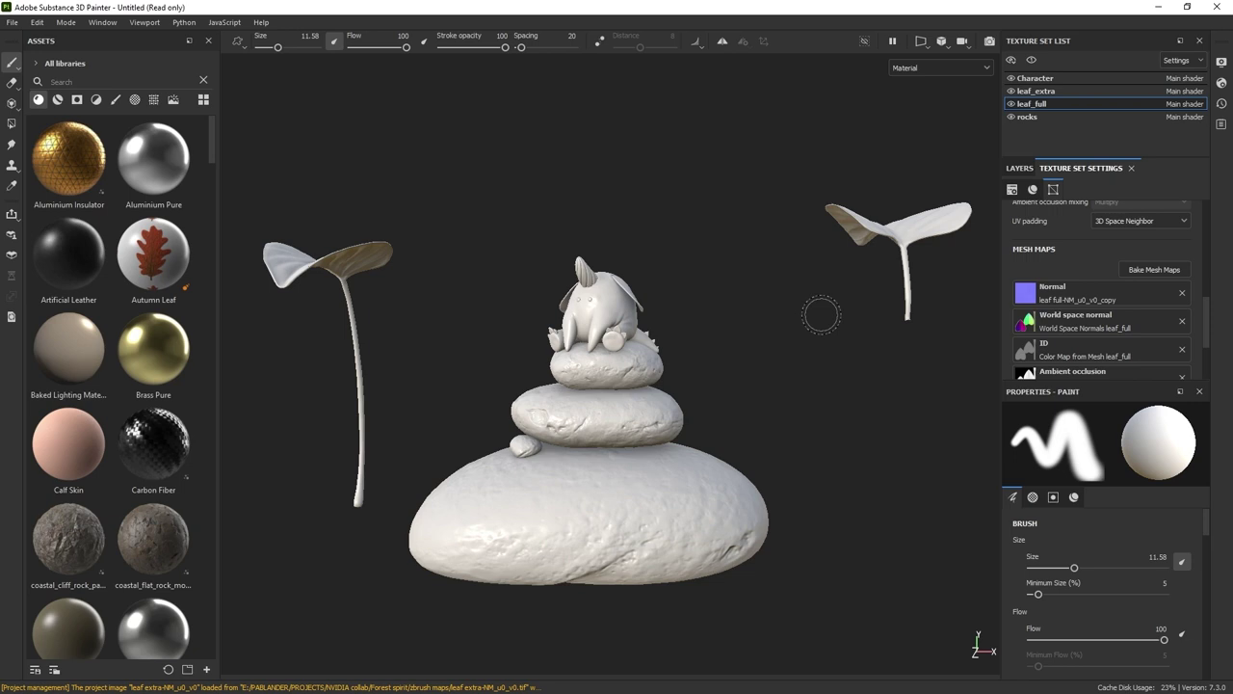
- Isolate the rocks texture set in the viewport and search the material library for "rock"
{"action": "right_click", "coordinate": [625, 464], "text": "ctrl+alt"}
{"action": "key", "text": "alt+q"}
{"action": "left_click", "coordinate": [82, 83]}
{"action": "type", "text": "rock"}
{"action": "scroll", "coordinate": [154, 232], "scroll_direction": "down", "scroll_amount": 3}
{"action": "scroll", "coordinate": [153, 226], "scroll_direction": "up", "scroll_amount": 3}
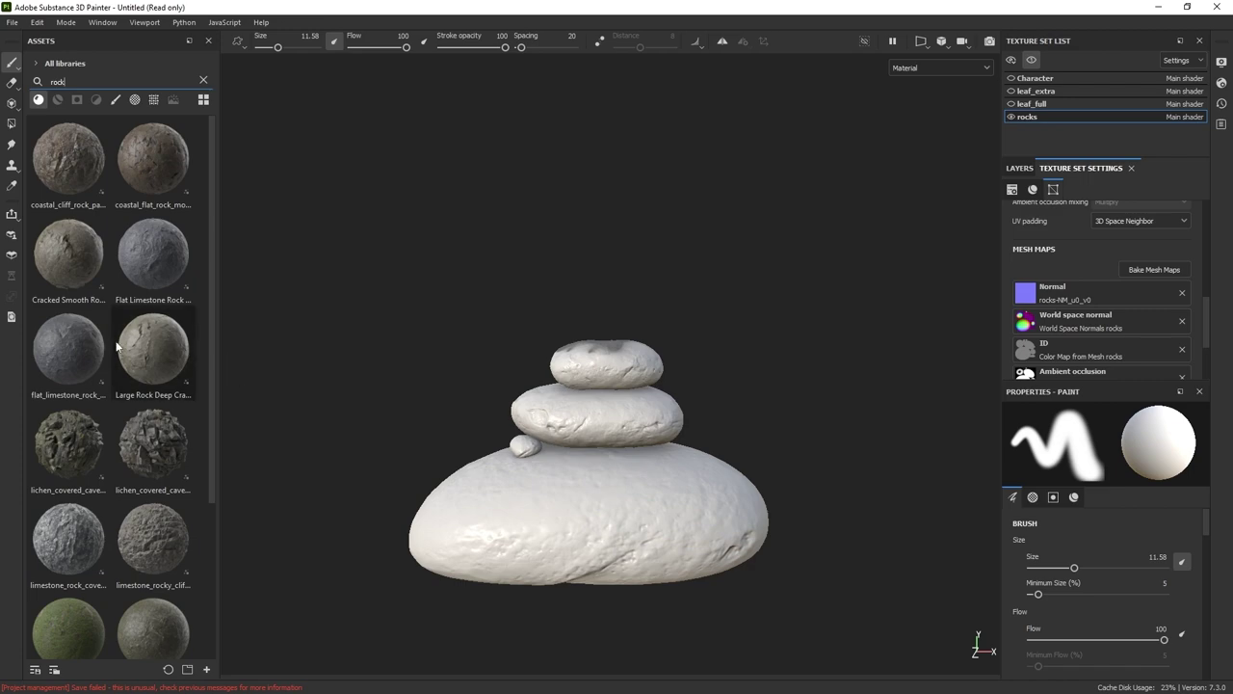
- Apply Large Rock Deep Cracks, Cracked Smooth Rock Cliff, Flat Limestone Rock Formation 04, Mica Schist Rock 05 and Rough Rock Surface to the rocks
{"action": "left_click_drag", "start_coordinate": [121, 347], "coordinate": [650, 495]}
{"action": "left_click_drag", "start_coordinate": [67, 254], "coordinate": [863, 372]}
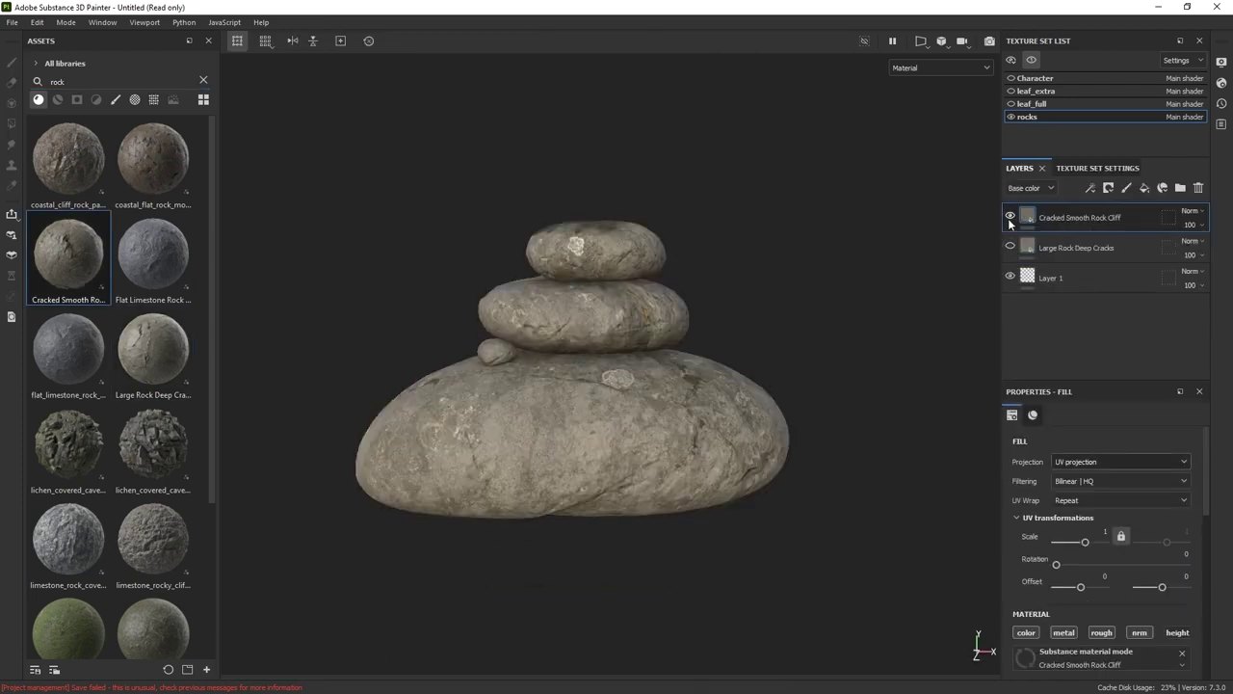
{"action": "left_click_drag", "start_coordinate": [153, 254], "coordinate": [640, 467]}
{"action": "right_click_drag", "start_coordinate": [643, 467], "coordinate": [812, 391], "text": "shift"}
{"action": "left_click_drag", "start_coordinate": [812, 392], "coordinate": [792, 396], "text": "alt"}
{"action": "scroll", "coordinate": [193, 466], "scroll_direction": "down", "scroll_amount": 4}
{"action": "left_click_drag", "start_coordinate": [154, 419], "coordinate": [583, 478]}
{"action": "left_click_drag", "start_coordinate": [68, 609], "coordinate": [543, 497]}
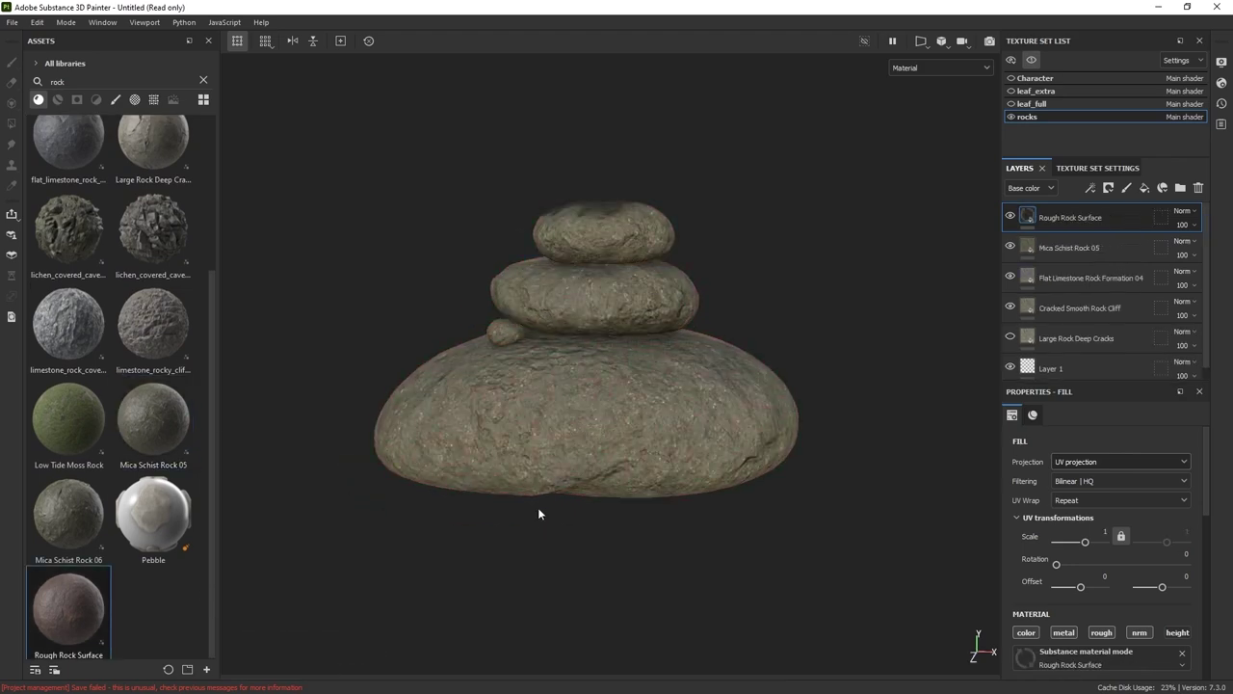
- Hide the other rock material layers so only Cracked Smooth Rock Cliff shows above the base layer
{"action": "left_click_drag", "start_coordinate": [894, 381], "coordinate": [874, 410], "text": "alt"}
{"action": "left_click_drag", "start_coordinate": [1009, 216], "coordinate": [1011, 313]}
{"action": "left_click", "coordinate": [1011, 336]}
{"action": "left_click", "coordinate": [1011, 336]}
{"action": "left_click", "coordinate": [1009, 308]}
{"action": "left_click_drag", "start_coordinate": [778, 373], "coordinate": [804, 358], "text": "alt"}
{"action": "right_click_drag", "start_coordinate": [821, 332], "coordinate": [841, 324], "text": "shift"}
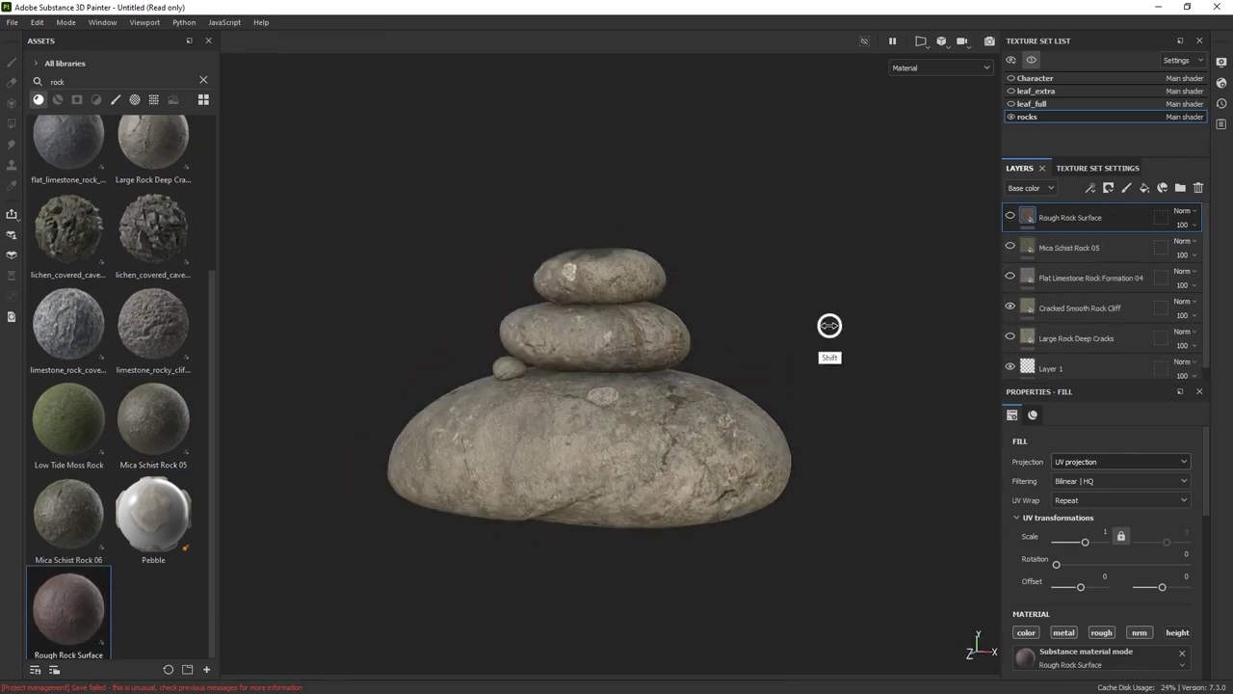
- Move the Cracked Smooth Rock Cliff layer below Large Rock Deep Cracks and rename it "big"
{"action": "left_click_drag", "start_coordinate": [1081, 310], "coordinate": [1072, 330]}
{"action": "double_click", "coordinate": [1067, 328]}
{"action": "type", "text": "big"}
{"action": "key", "text": "Return"}
- Add a black mask with a paint effect to the big layer and polygon-fill the largest rock in it
{"action": "left_click", "coordinate": [1108, 187]}
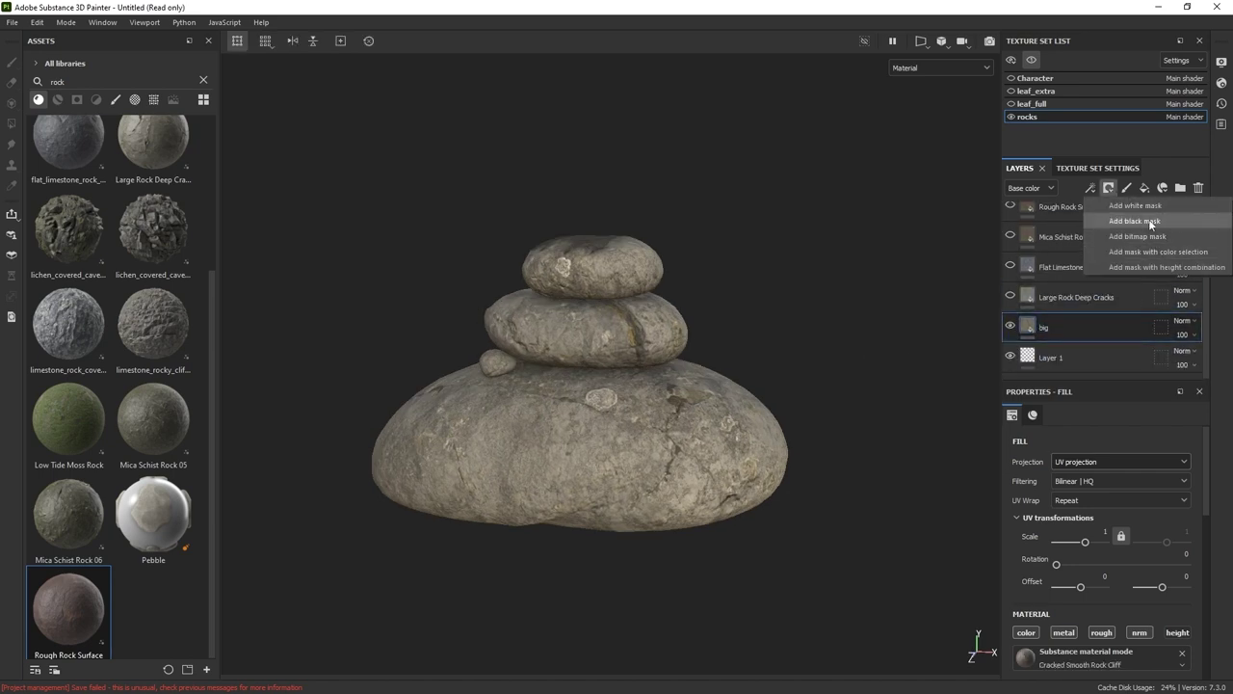
{"action": "left_click", "coordinate": [1135, 221]}
{"action": "left_click", "coordinate": [1090, 187]}
{"action": "left_click", "coordinate": [1109, 218]}
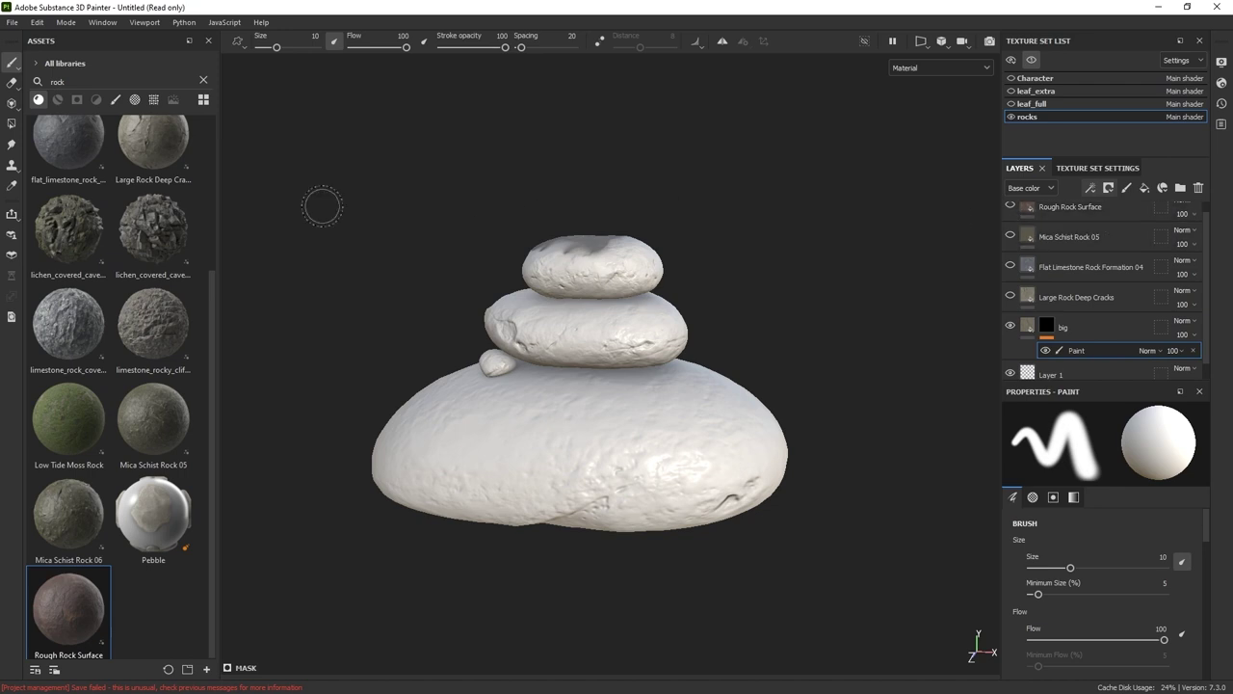
{"action": "left_click", "coordinate": [11, 124]}
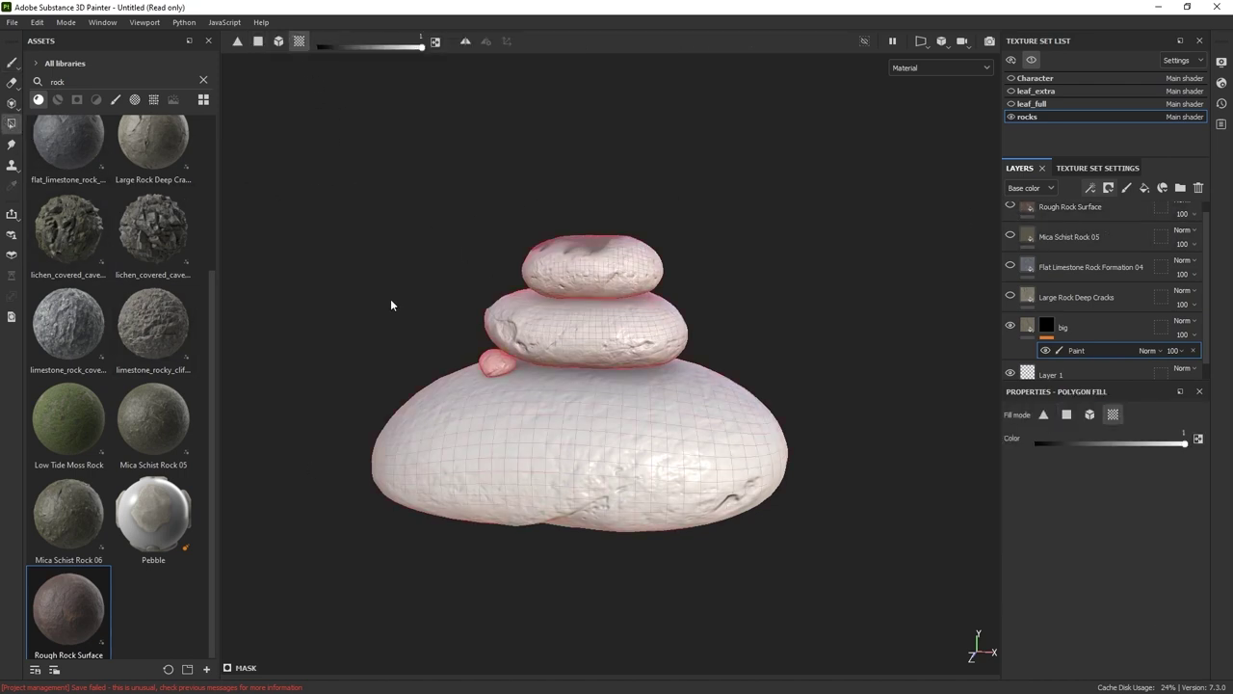
{"action": "left_click_drag", "start_coordinate": [725, 347], "coordinate": [771, 354]}
{"action": "left_click", "coordinate": [11, 62]}
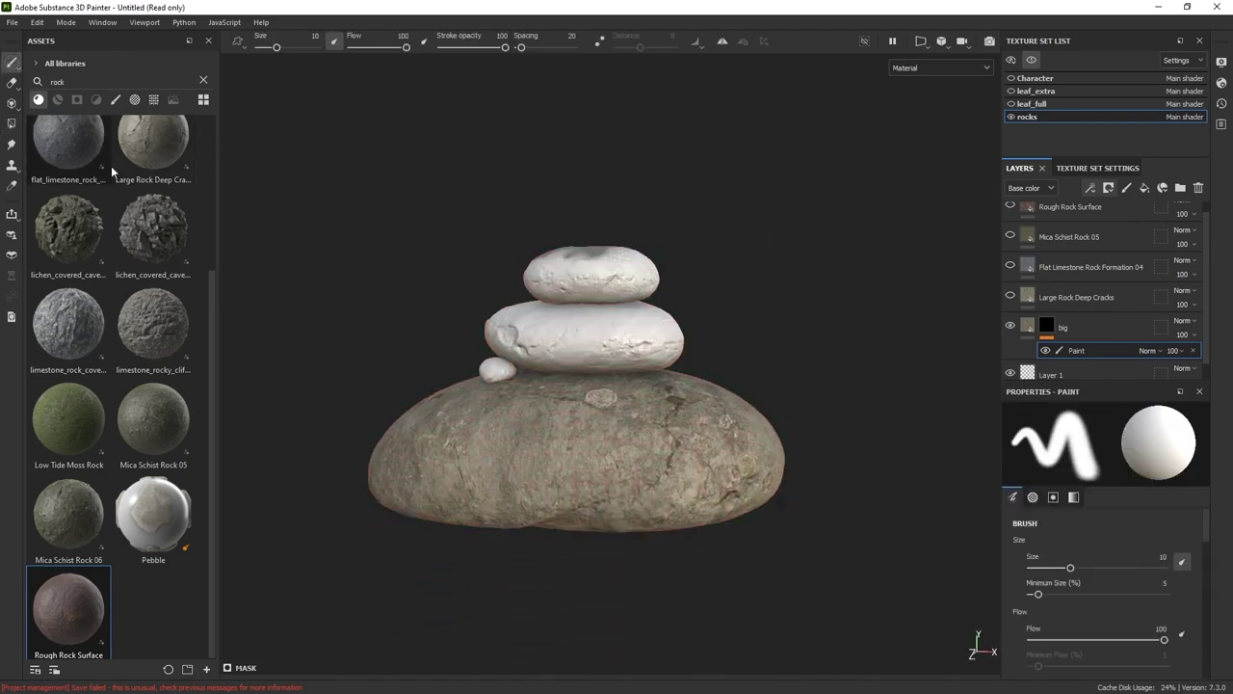
- Show the Large Rock Deep Cracks layer and adjust the rotation and offset of its UV projection
{"action": "left_click", "coordinate": [1034, 324]}
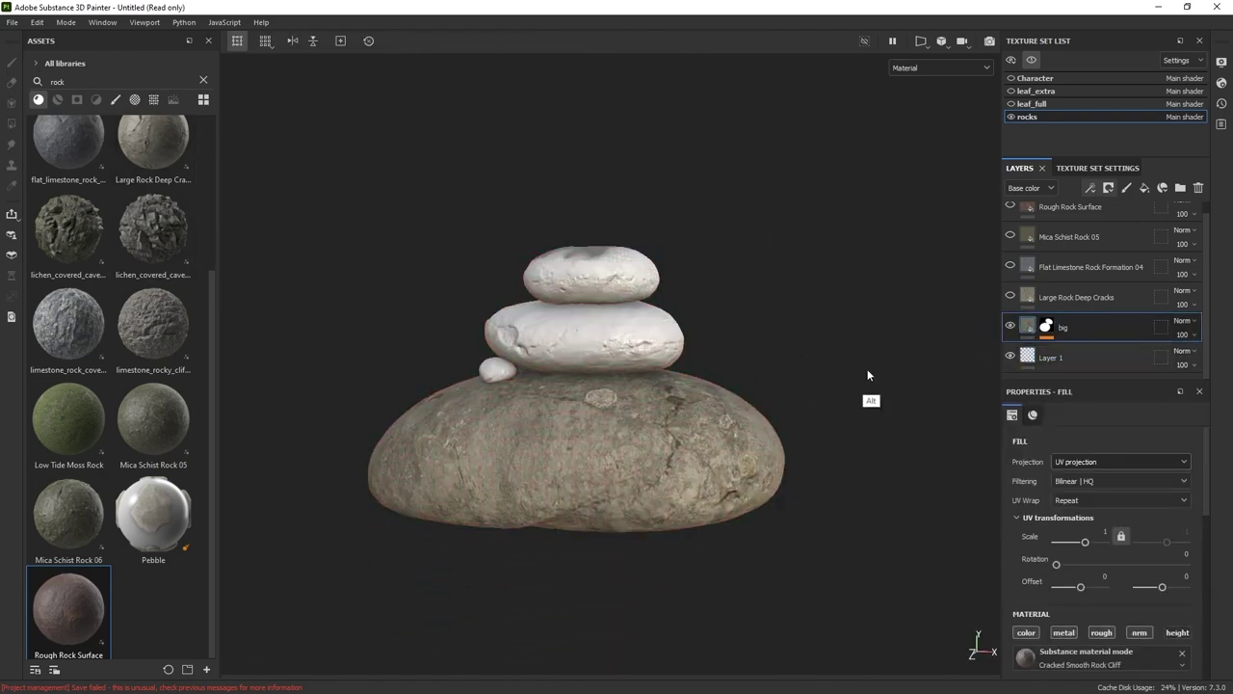
{"action": "scroll", "coordinate": [873, 374], "scroll_direction": "up", "scroll_amount": 2}
{"action": "right_click_drag", "start_coordinate": [874, 372], "coordinate": [853, 365], "text": "shift"}
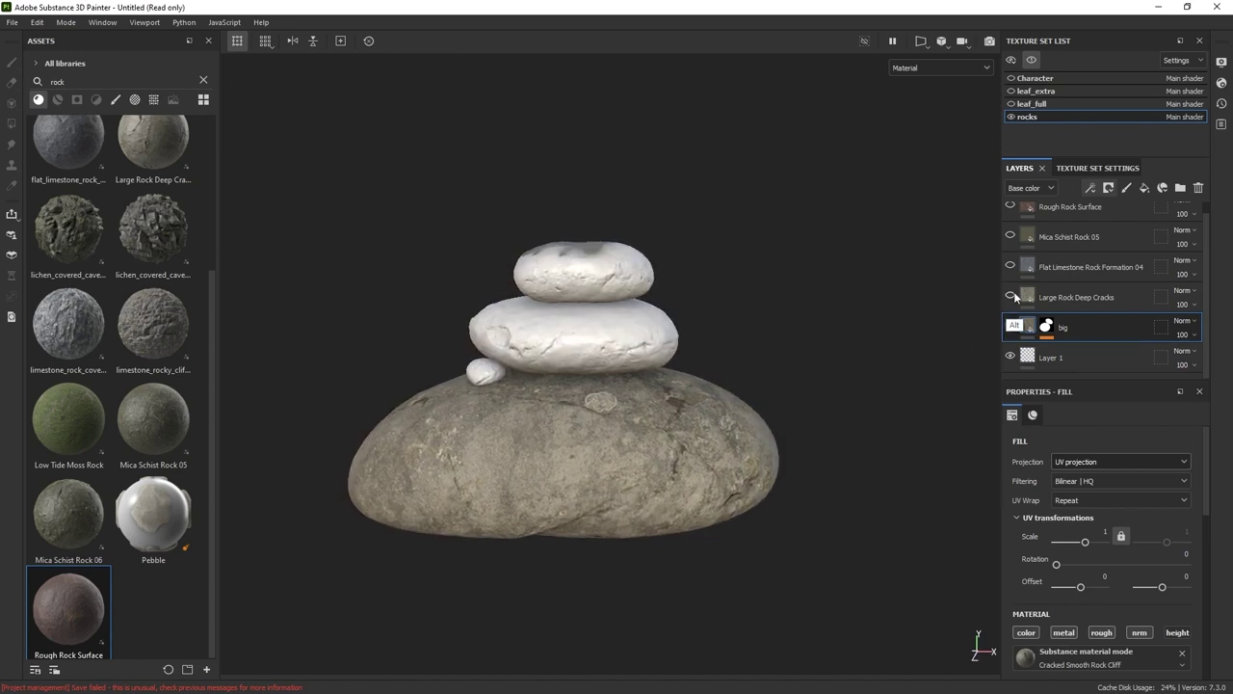
{"action": "left_click_drag", "start_coordinate": [916, 355], "coordinate": [903, 321], "text": "alt"}
{"action": "left_click", "coordinate": [1094, 297]}
{"action": "left_click_drag", "start_coordinate": [1055, 564], "coordinate": [1080, 586]}
{"action": "left_click_drag", "start_coordinate": [1162, 586], "coordinate": [1162, 586]}
{"action": "left_click_drag", "start_coordinate": [583, 367], "coordinate": [625, 304], "text": "alt"}
{"action": "right_click_drag", "start_coordinate": [625, 304], "coordinate": [762, 332], "text": "alt"}
{"action": "left_click_drag", "start_coordinate": [761, 332], "coordinate": [752, 418], "text": "alt"}
{"action": "right_click_drag", "start_coordinate": [752, 418], "coordinate": [719, 253], "text": "alt"}
- Set the Large Rock Deep Cracks UV scale to 2, rotation to about 69.5 and offset to about -0.15 and -0.01
{"action": "left_click", "coordinate": [1105, 531]}
{"action": "type", "text": "2"}
{"action": "key", "text": "Return"}
{"action": "left_click_drag", "start_coordinate": [1081, 587], "coordinate": [1079, 588]}
{"action": "left_click_drag", "start_coordinate": [1162, 586], "coordinate": [1161, 587]}
{"action": "mouse_move", "coordinate": [1071, 565]}
{"action": "left_mouse_down"}
{"action": "mouse_move", "coordinate": [1082, 565]}
{"action": "mouse_move", "coordinate": [1075, 585]}
{"action": "left_mouse_up"}
{"action": "left_click_drag", "start_coordinate": [833, 283], "coordinate": [843, 337], "text": "alt"}
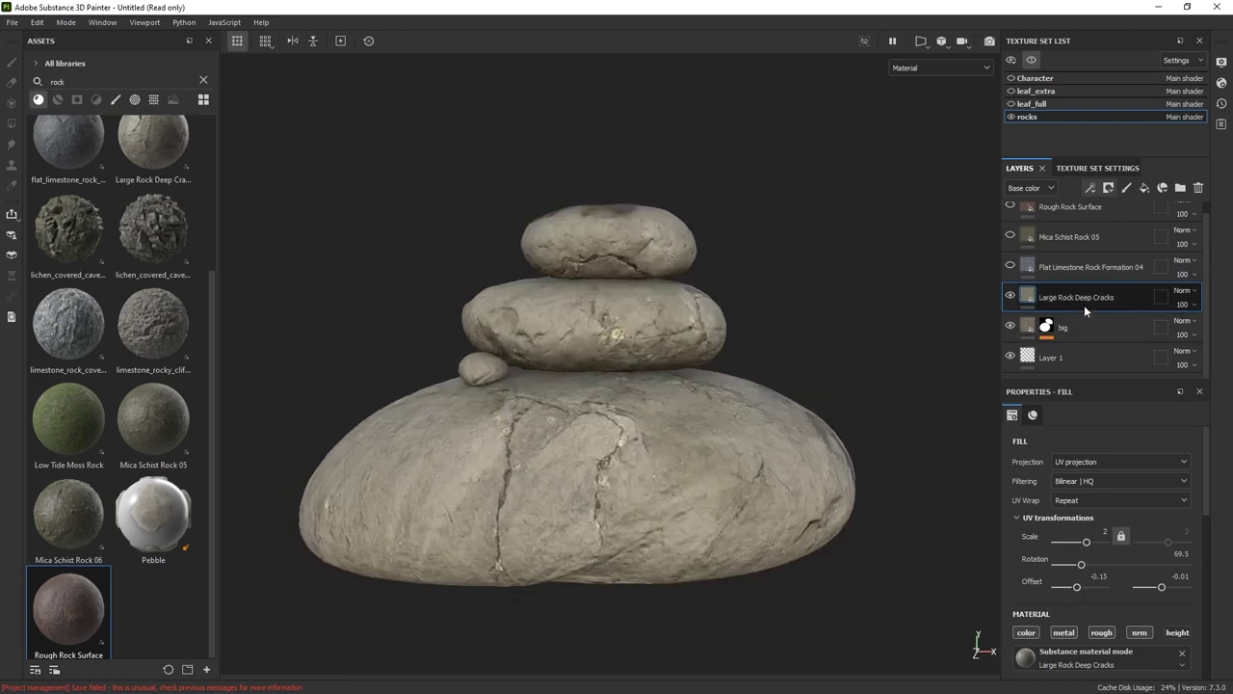
- Limit Large Rock Deep Cracks to the topmost rock with a polygon-filled black mask and rename the layer "small"
{"action": "left_click", "coordinate": [1109, 188]}
{"action": "left_click", "coordinate": [1132, 222]}
{"action": "key", "text": "4"}
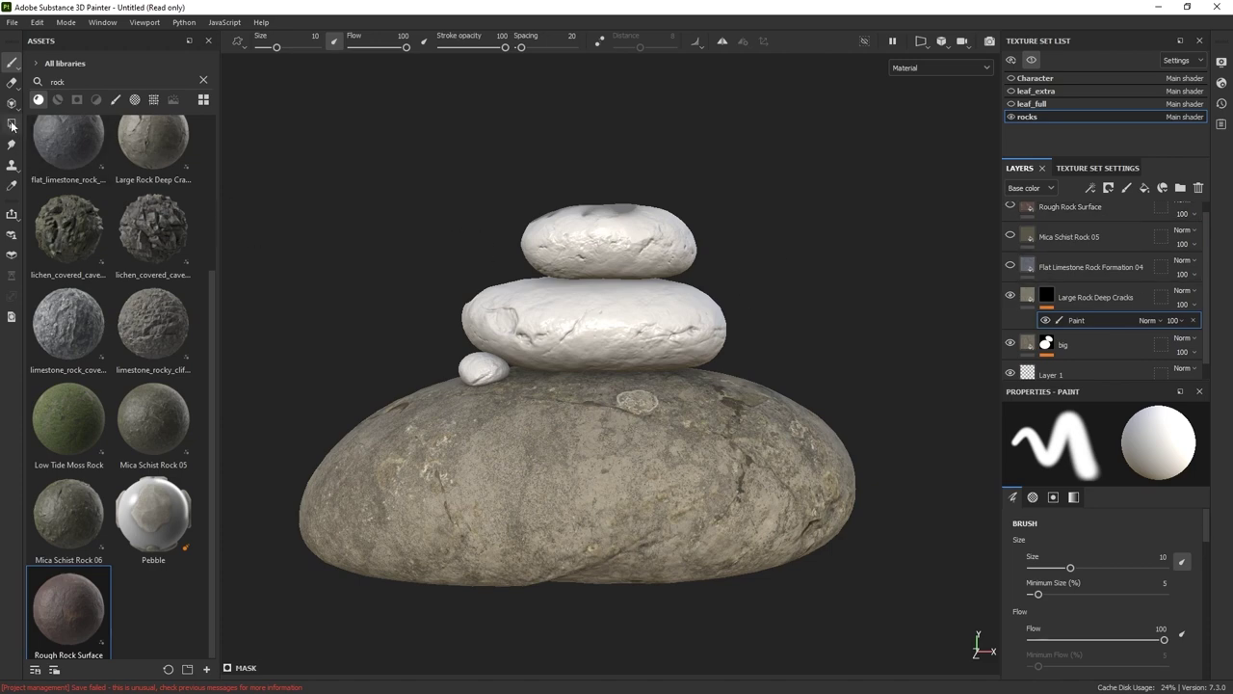
{"action": "left_click", "coordinate": [670, 250]}
{"action": "left_click", "coordinate": [11, 63]}
{"action": "left_click", "coordinate": [1081, 299]}
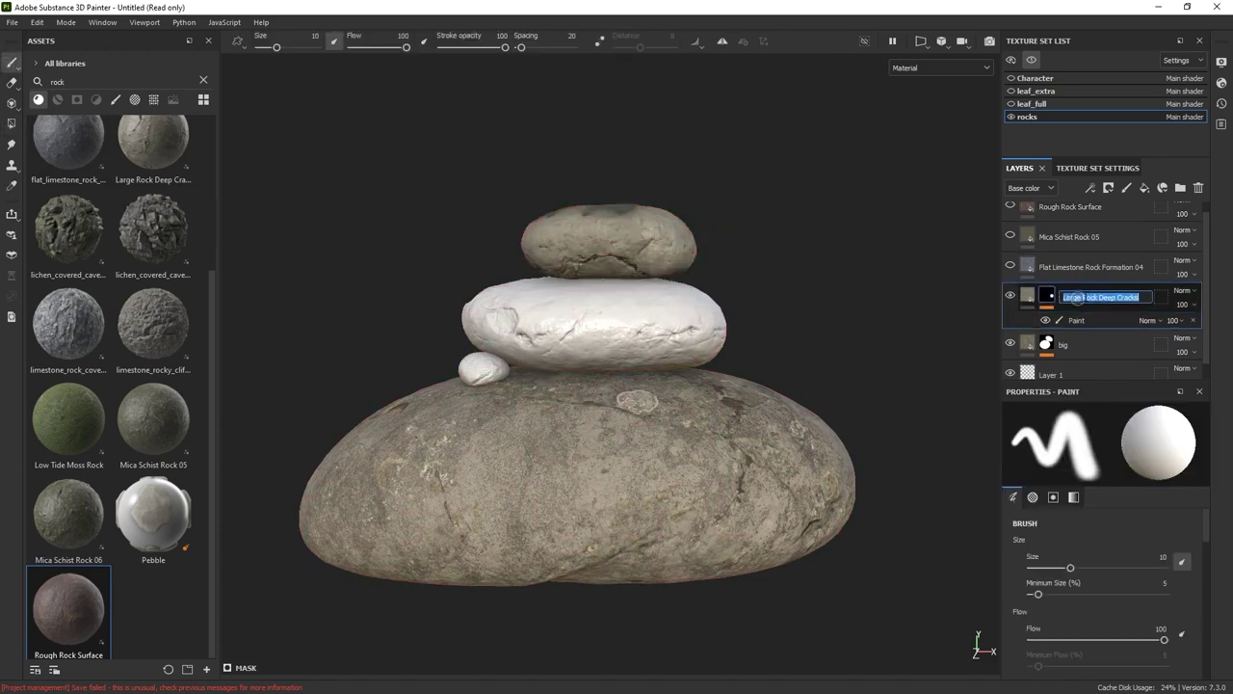
{"action": "left_click", "coordinate": [1030, 299]}
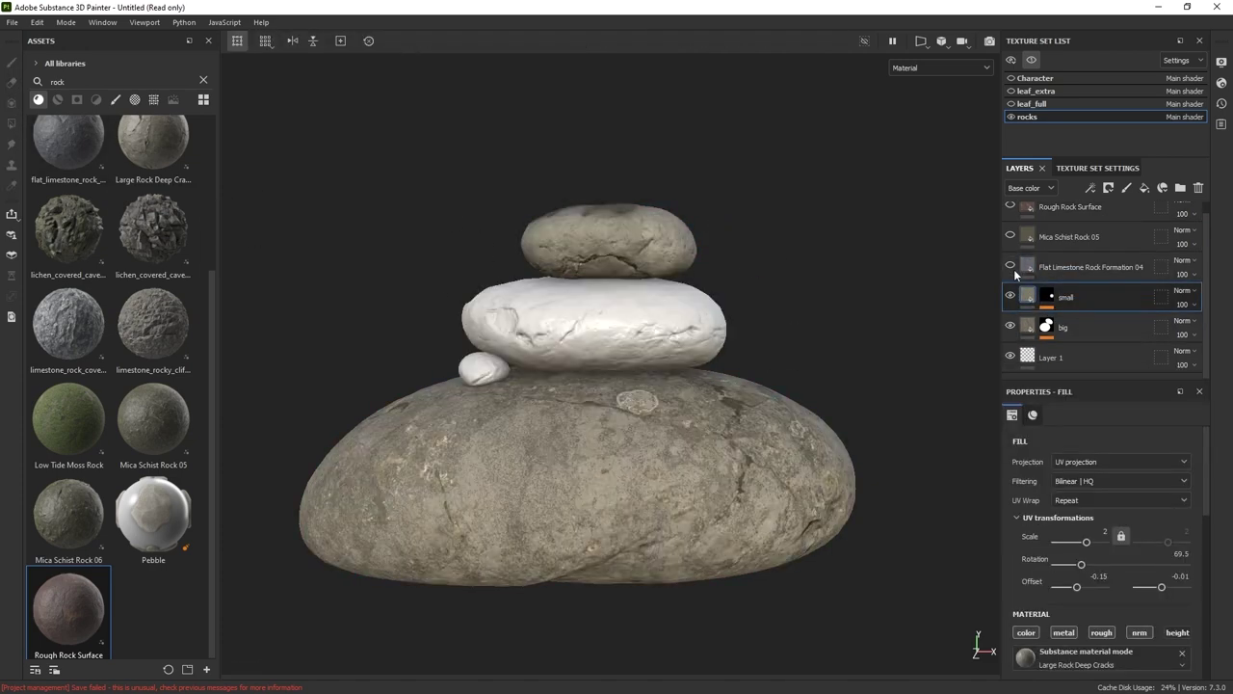
- Show the Flat Limestone Rock Formation 04 layer, placed below small, and adjust its UV rotation and offset
{"action": "left_click", "coordinate": [1009, 266]}
{"action": "left_click_drag", "start_coordinate": [1028, 268], "coordinate": [1080, 308]}
{"action": "left_click_drag", "start_coordinate": [1057, 566], "coordinate": [1082, 564]}
{"action": "left_click_drag", "start_coordinate": [1162, 587], "coordinate": [1161, 587]}
{"action": "left_click_drag", "start_coordinate": [880, 383], "coordinate": [880, 411], "text": "alt"}
- Limit the Flat Limestone layer to the middle rock with a polygon-filled black mask and rename it "medium"
{"action": "left_click", "coordinate": [1108, 188]}
{"action": "left_click", "coordinate": [1131, 223]}
{"action": "key", "text": "4"}
{"action": "left_click", "coordinate": [587, 285]}
{"action": "left_click", "coordinate": [1046, 266]}
{"action": "left_click", "coordinate": [1093, 292]}
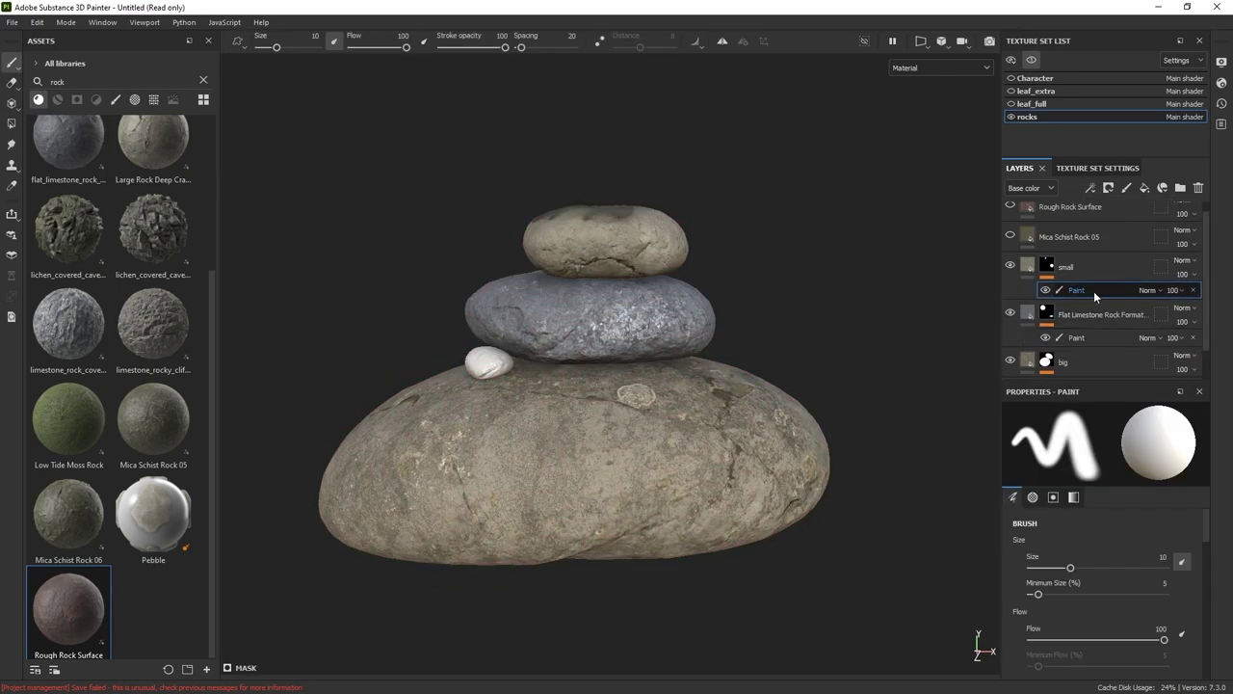
{"action": "double_click", "coordinate": [1099, 314]}
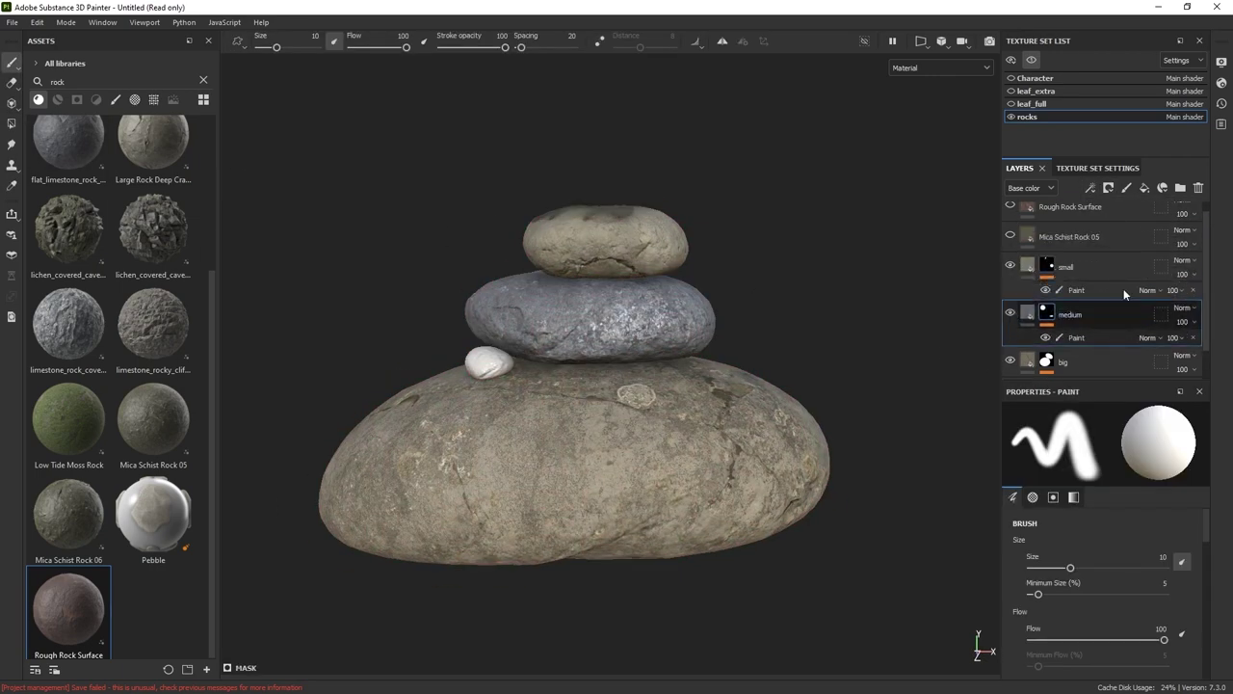
- Preview the Mica Schist Rock 05 and Rough Rock Surface layers, keeping only Rough Rock Surface shown of the two
{"action": "left_click", "coordinate": [1027, 267]}
{"action": "left_click", "coordinate": [1028, 293]}
{"action": "left_click", "coordinate": [1012, 235]}
{"action": "left_click", "coordinate": [1012, 235]}
{"action": "left_click_drag", "start_coordinate": [1205, 258], "coordinate": [1205, 246]}
{"action": "left_click", "coordinate": [1012, 216]}
{"action": "left_click", "coordinate": [1011, 216]}
{"action": "left_click", "coordinate": [1013, 216]}
- Add a black mask with a paint effect to the Rough Rock Surface layer and polygon-fill the tiny pebble in it
{"action": "left_click", "coordinate": [1079, 217]}
{"action": "left_click", "coordinate": [1108, 188]}
{"action": "left_click", "coordinate": [1139, 223]}
{"action": "left_click", "coordinate": [1091, 189]}
{"action": "left_click", "coordinate": [1101, 221]}
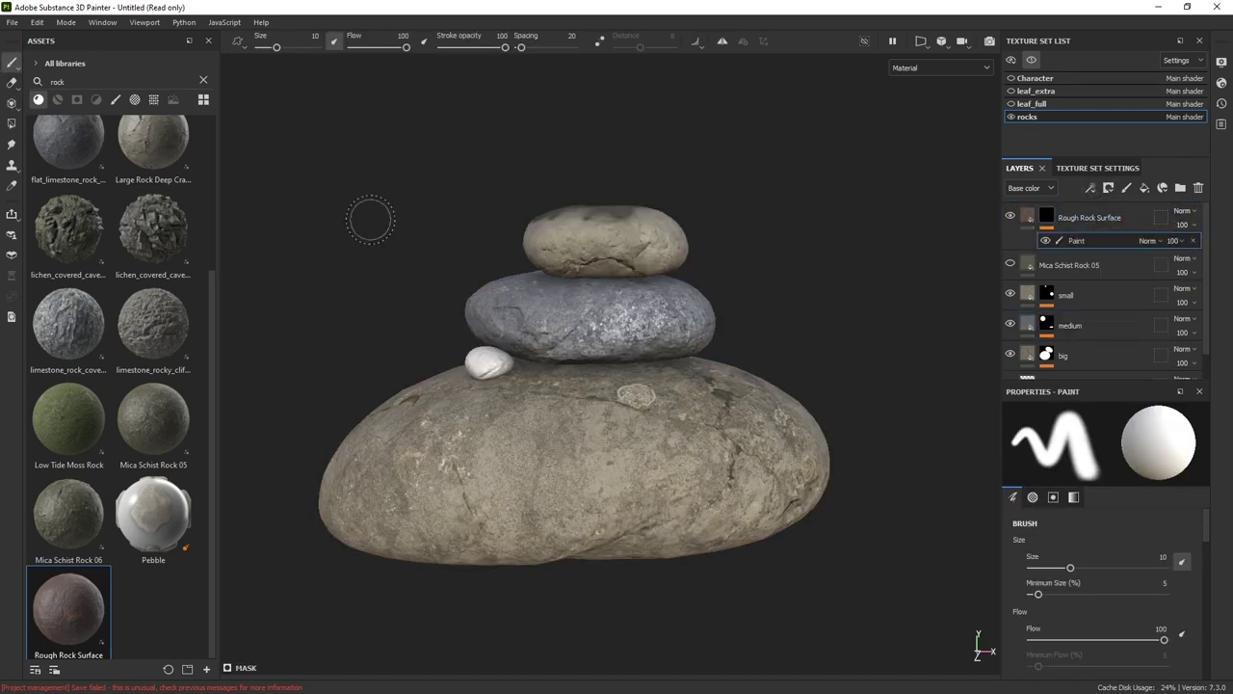
{"action": "key", "text": "4"}
{"action": "right_click_drag", "start_coordinate": [564, 481], "coordinate": [597, 600], "text": "alt"}
{"action": "middle_click_drag", "start_coordinate": [598, 600], "coordinate": [742, 520], "text": "alt"}
{"action": "mouse_move", "coordinate": [515, 344]}
{"action": "left_mouse_down", "text": "alt"}
{"action": "mouse_move", "coordinate": [875, 305]}
{"action": "mouse_move", "coordinate": [978, 318]}
{"action": "left_mouse_up", "text": "alt"}
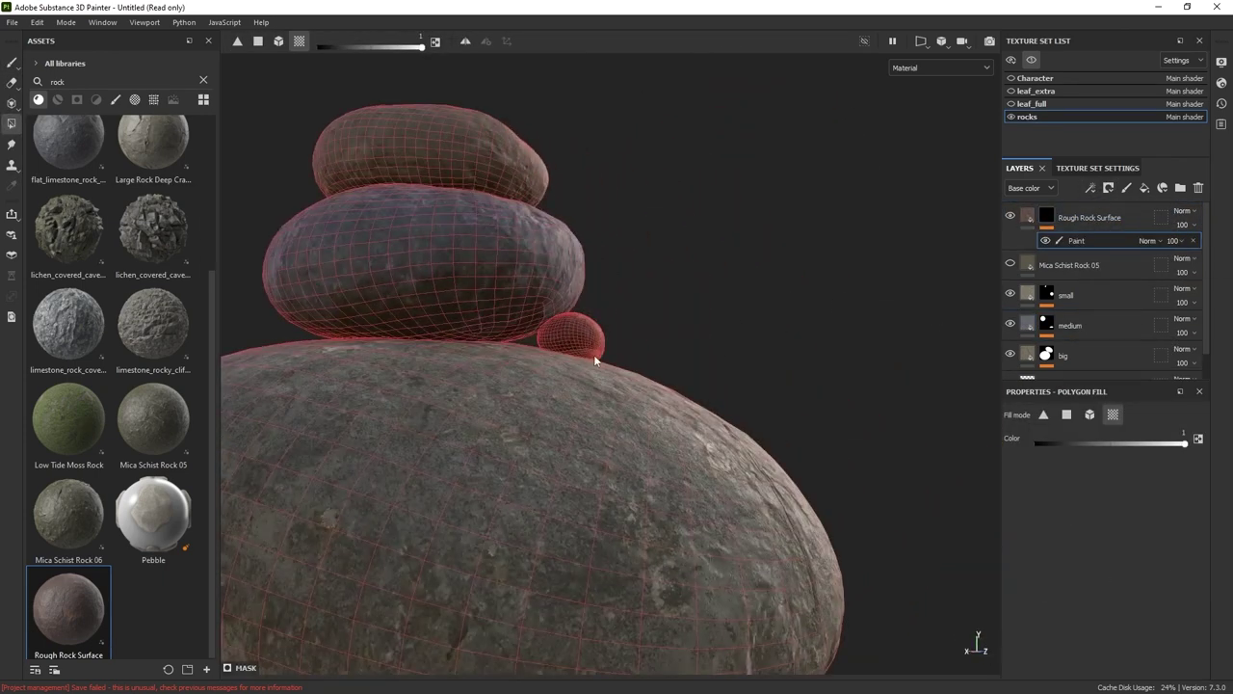
{"action": "left_click", "coordinate": [584, 347]}
{"action": "key", "text": "1"}
- Set the Rough Rock Surface UV scale to about 2.81, rotation to 57.03 and offset to 0.09, and show all texture sets again
{"action": "left_click_drag", "start_coordinate": [584, 351], "coordinate": [259, 477], "text": "alt"}
{"action": "right_click_drag", "start_coordinate": [430, 185], "coordinate": [636, 525], "text": "alt"}
{"action": "left_click", "coordinate": [1074, 223]}
{"action": "left_click_drag", "start_coordinate": [1086, 543], "coordinate": [1085, 545]}
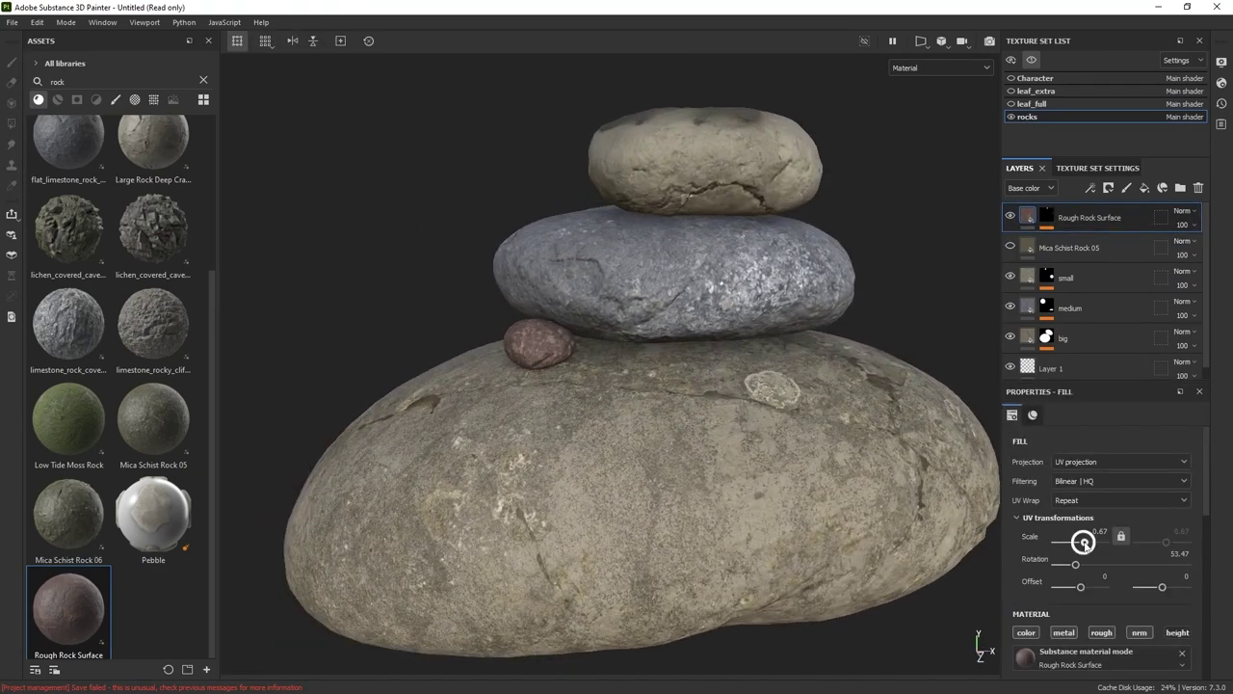
{"action": "left_click_drag", "start_coordinate": [665, 491], "coordinate": [829, 484], "text": "alt"}
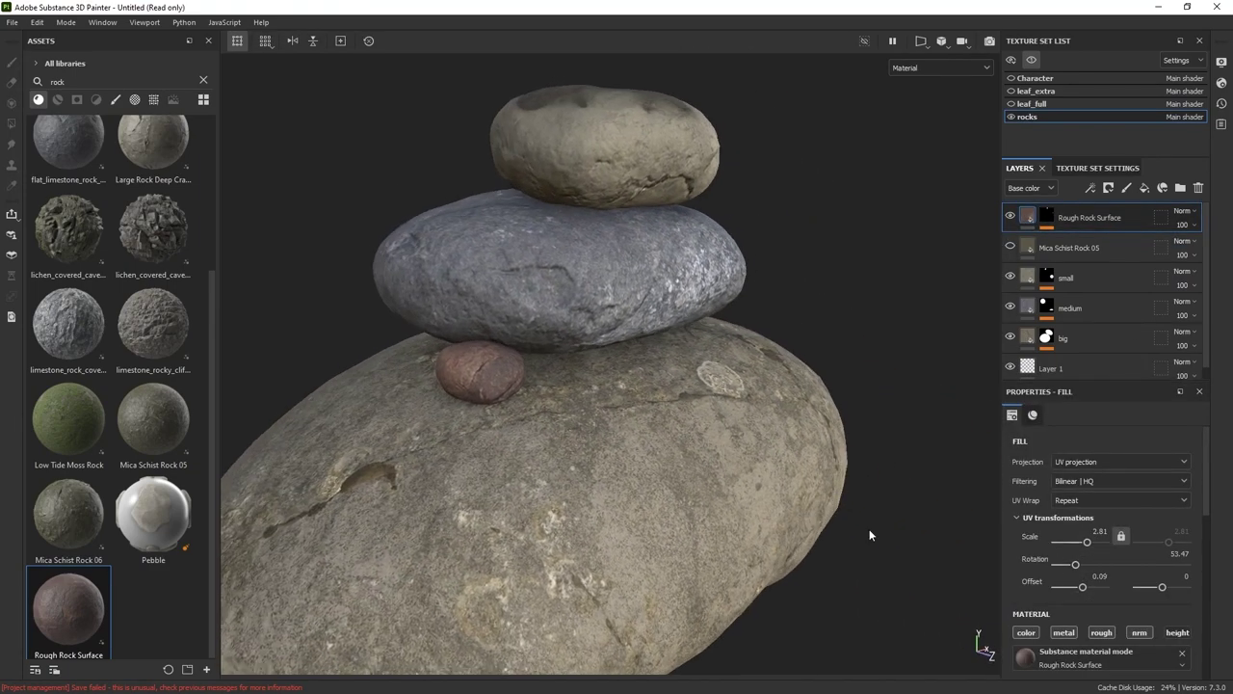
{"action": "right_click_drag", "start_coordinate": [915, 424], "coordinate": [781, 289], "text": "alt"}
{"action": "left_click_drag", "start_coordinate": [849, 292], "coordinate": [837, 396], "text": "alt"}
{"action": "key", "text": "alt+q"}
{"action": "right_click_drag", "start_coordinate": [821, 424], "coordinate": [779, 410], "text": "alt"}
- Move the Rough Rock Surface layer below Mica Schist Rock 05 and rename it "tiny"
{"action": "left_click_drag", "start_coordinate": [1089, 214], "coordinate": [1085, 254]}
{"action": "double_click", "coordinate": [1099, 247]}
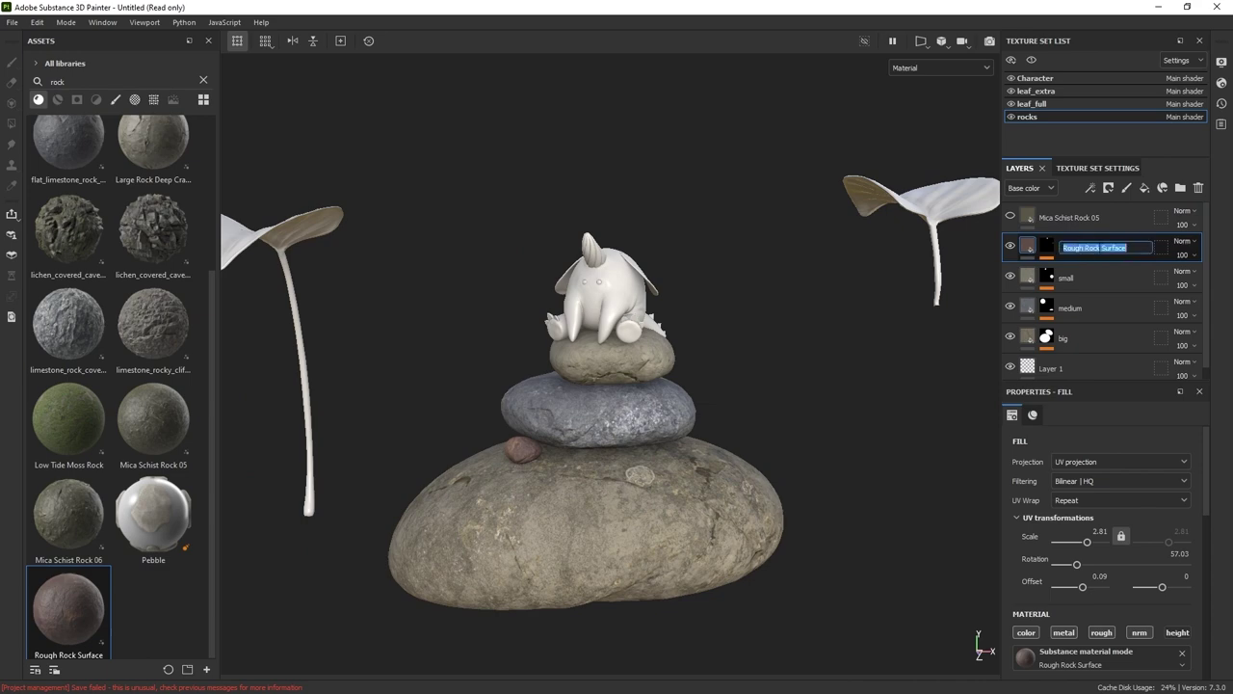
{"action": "key", "text": "Return"}
- Show the Mica Schist Rock 05 layer and mask it with the Dirt Ground smart mask
{"action": "left_click", "coordinate": [1010, 217]}
{"action": "left_click", "coordinate": [1079, 219]}
{"action": "left_click", "coordinate": [1108, 189]}
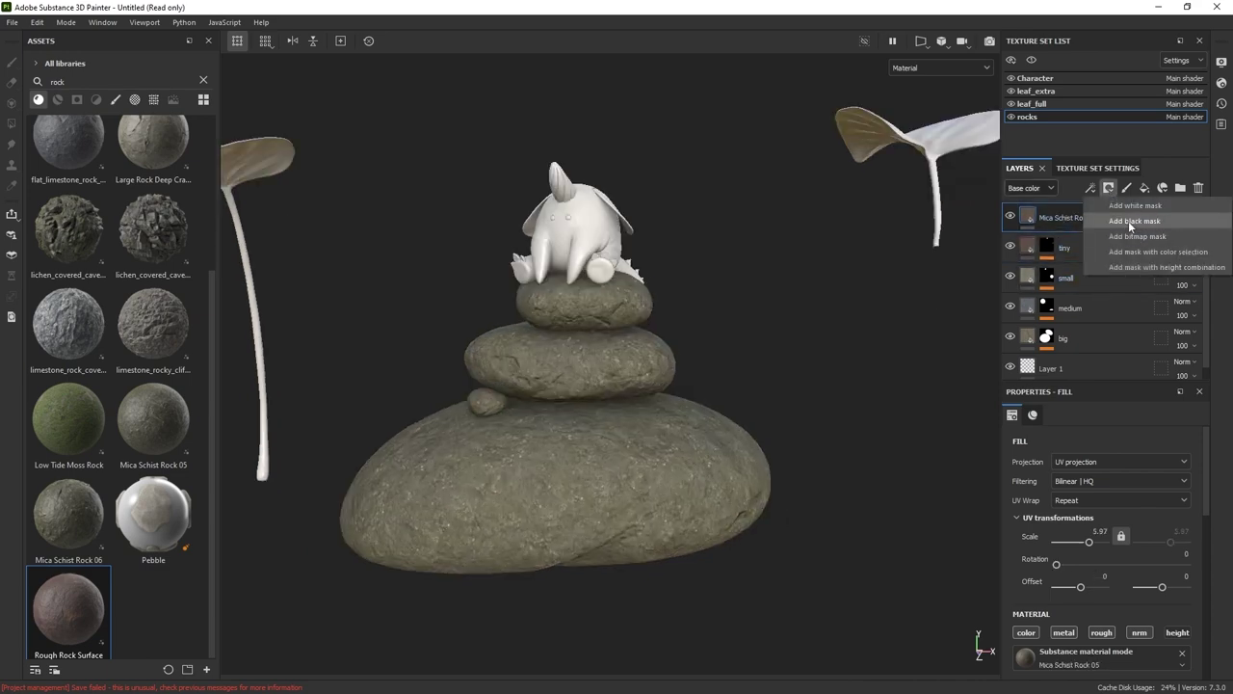
{"action": "left_click", "coordinate": [1127, 223]}
{"action": "left_click", "coordinate": [1091, 191]}
{"action": "left_click", "coordinate": [203, 80]}
{"action": "left_click", "coordinate": [77, 99]}
{"action": "scroll", "coordinate": [210, 215], "scroll_direction": "up", "scroll_amount": 1}
{"action": "left_click_drag", "start_coordinate": [68, 345], "coordinate": [1046, 217]}
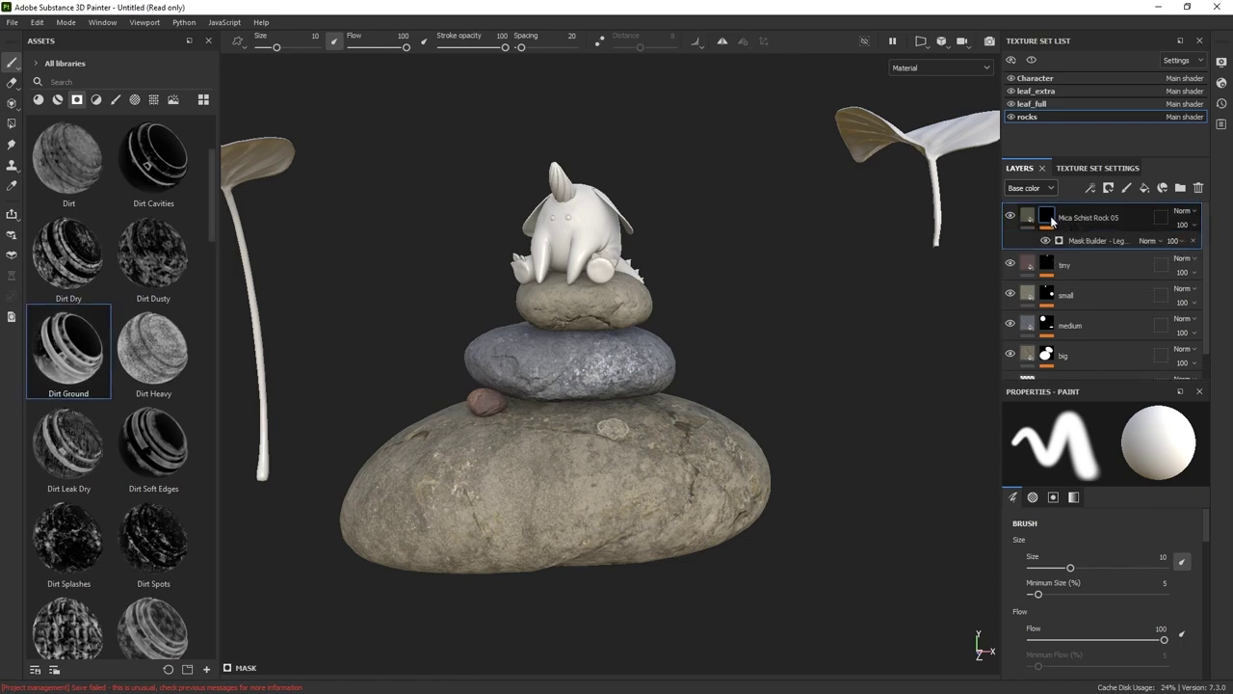
- Tune the Mask Builder generator on the Mica Schist Rock 05 mask, bringing AO to about 0.24
{"action": "middle_click_drag", "start_coordinate": [751, 385], "coordinate": [759, 355], "text": "alt"}
{"action": "left_click", "coordinate": [1046, 241]}
{"action": "left_click", "coordinate": [1047, 241]}
{"action": "mouse_move", "coordinate": [815, 334]}
{"action": "left_mouse_down", "text": "alt"}
{"action": "mouse_move", "coordinate": [797, 337]}
{"action": "mouse_move", "coordinate": [815, 333]}
{"action": "left_mouse_up", "text": "alt"}
{"action": "left_click", "coordinate": [1083, 243]}
{"action": "mouse_move", "coordinate": [1112, 519]}
{"action": "left_mouse_down"}
{"action": "mouse_move", "coordinate": [1162, 517]}
{"action": "mouse_move", "coordinate": [1129, 519]}
{"action": "left_mouse_up"}
{"action": "left_click_drag", "start_coordinate": [1206, 468], "coordinate": [1206, 507]}
{"action": "left_click_drag", "start_coordinate": [1064, 499], "coordinate": [1090, 498]}
{"action": "left_click_drag", "start_coordinate": [1207, 487], "coordinate": [1207, 514]}
{"action": "left_click_drag", "start_coordinate": [1191, 498], "coordinate": [1190, 497]}
{"action": "left_click_drag", "start_coordinate": [1192, 451], "coordinate": [1046, 455]}
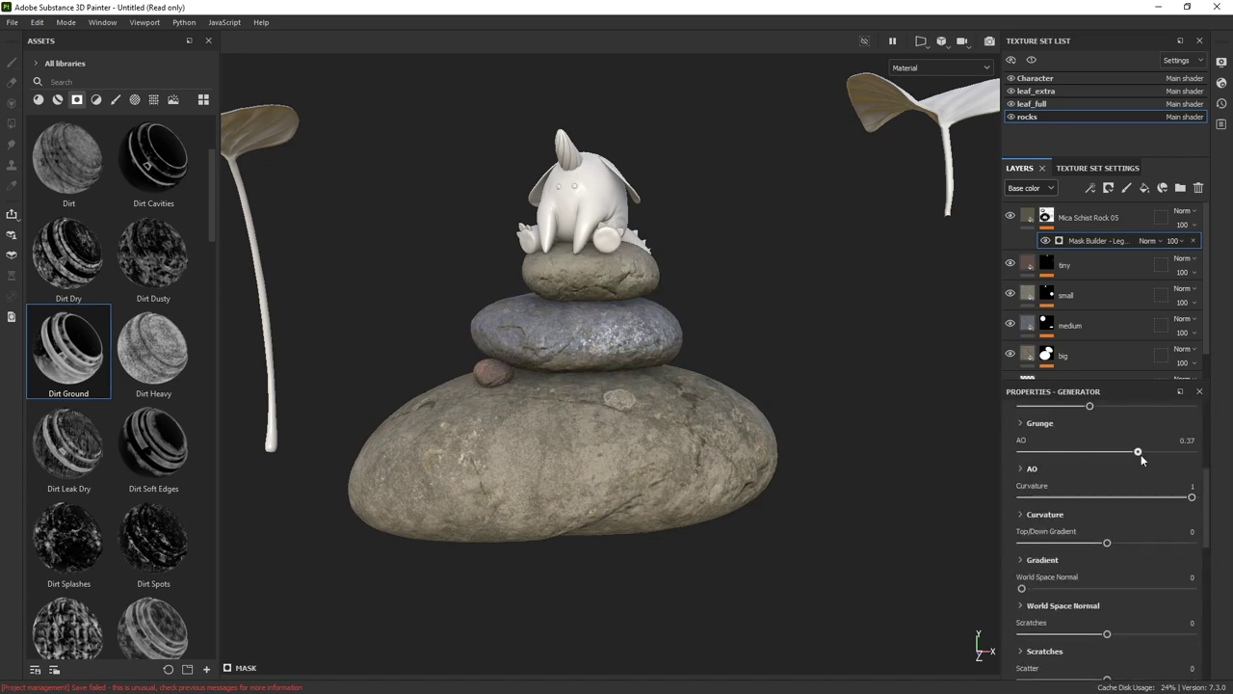
- Compare the rocks with and without the masked Mica Schist Rock 05 layer from several angles
{"action": "right_click_drag", "start_coordinate": [860, 395], "coordinate": [892, 383], "text": "shift"}
{"action": "left_click_drag", "start_coordinate": [891, 384], "coordinate": [890, 291], "text": "alt"}
{"action": "right_click_drag", "start_coordinate": [890, 291], "coordinate": [975, 300], "text": "alt"}
{"action": "mouse_move", "coordinate": [975, 301]}
{"action": "right_mouse_down", "text": "shift"}
{"action": "mouse_move", "coordinate": [866, 315]}
{"action": "mouse_move", "coordinate": [906, 306]}
{"action": "right_mouse_up", "text": "shift"}
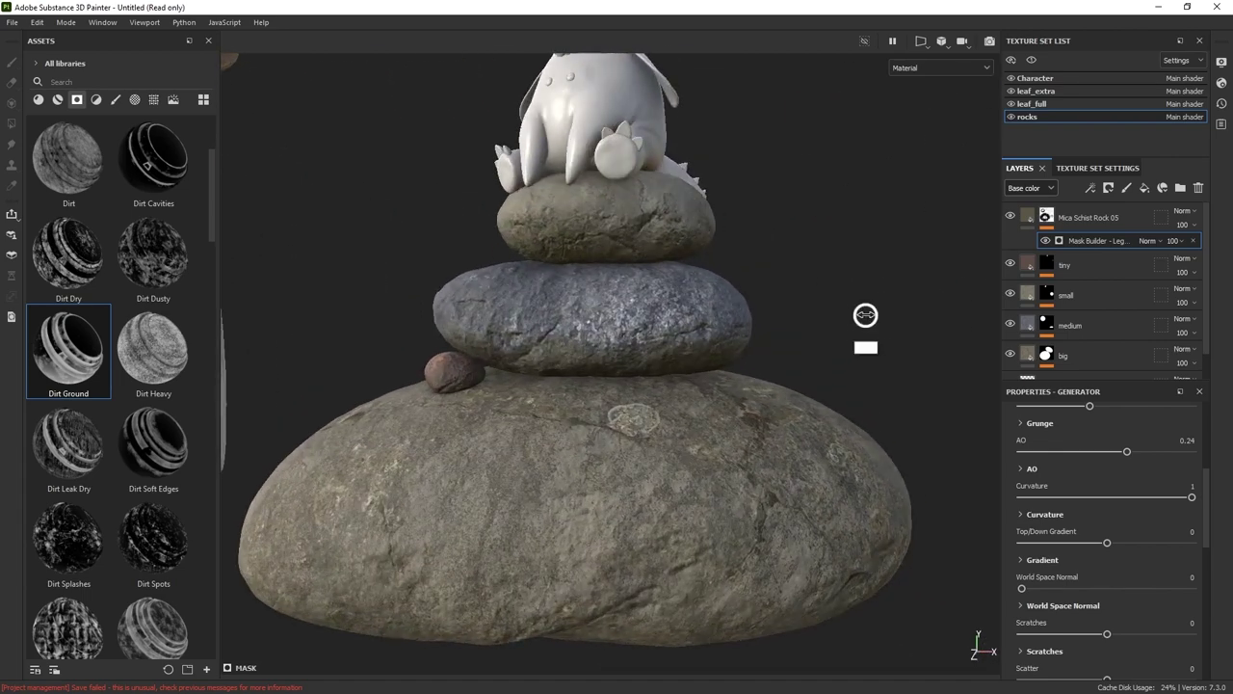
{"action": "left_click", "coordinate": [1012, 217]}
{"action": "left_click", "coordinate": [1012, 217]}
{"action": "left_click", "coordinate": [1012, 218]}
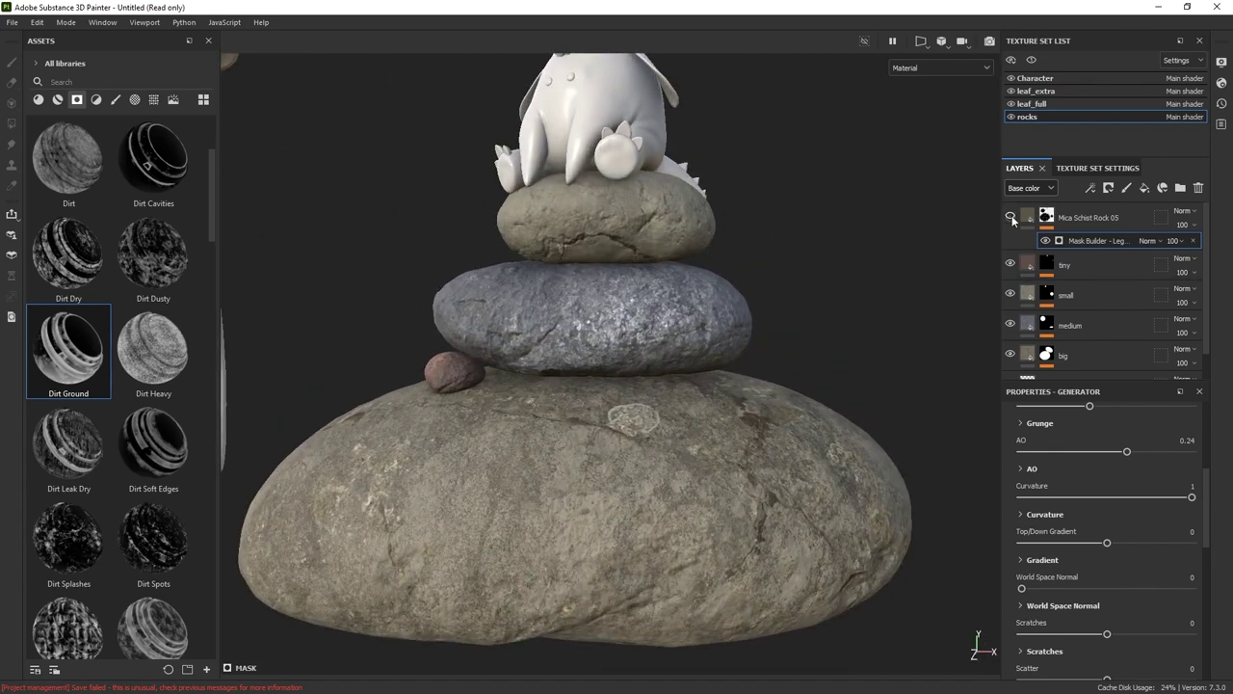
{"action": "left_click", "coordinate": [1012, 218]}
{"action": "left_click", "coordinate": [1071, 220]}
- Add a fill layer to the isolated Character texture set and give it a dark red base color
{"action": "key", "text": "f"}
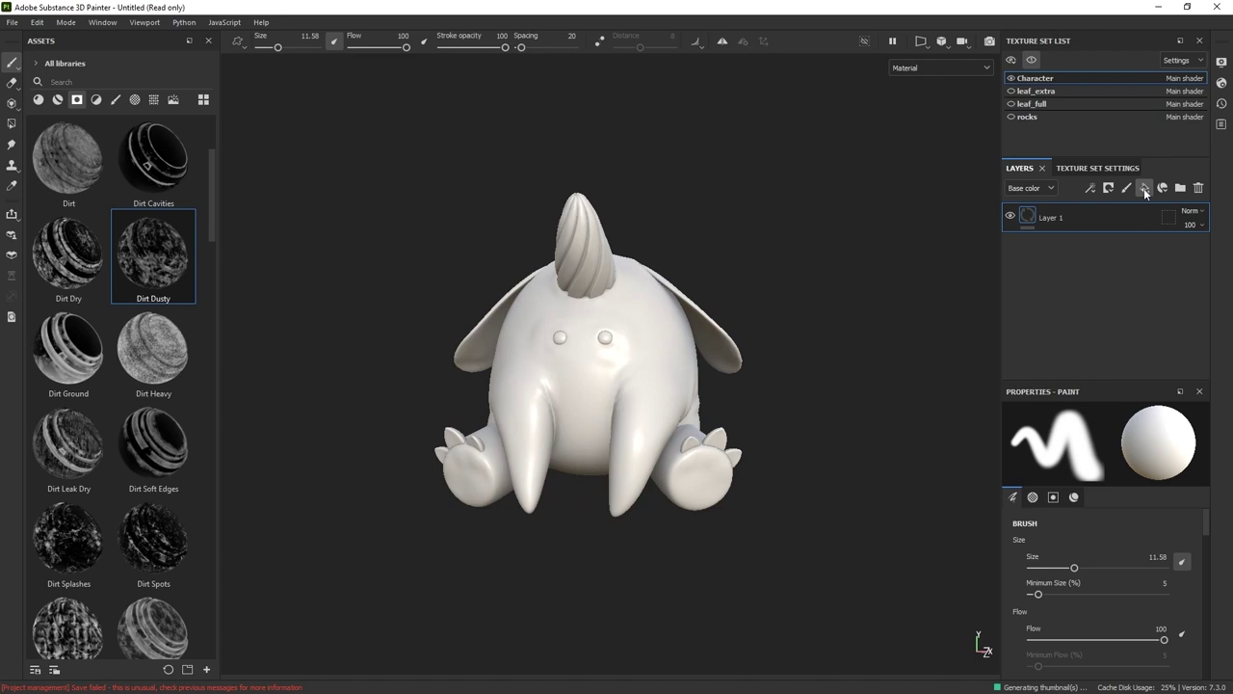
{"action": "left_click", "coordinate": [1145, 189]}
{"action": "left_click_drag", "start_coordinate": [1207, 602], "coordinate": [1206, 558]}
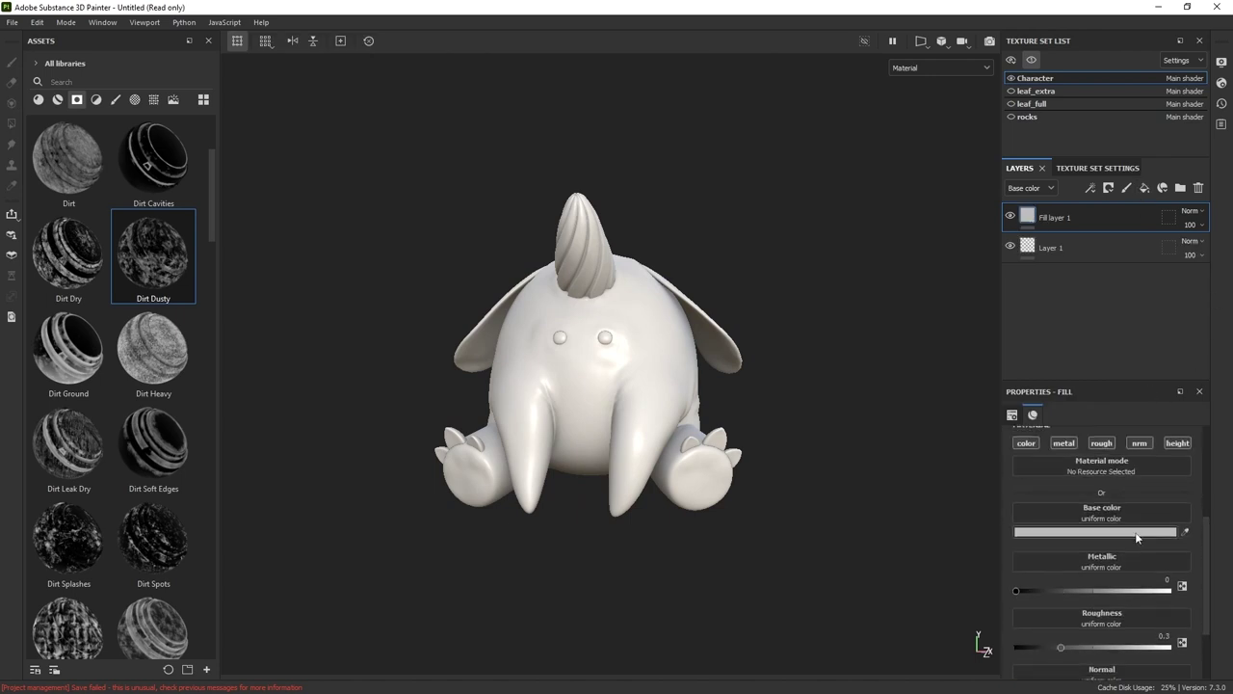
{"action": "left_click", "coordinate": [1147, 531]}
{"action": "left_click", "coordinate": [1116, 508]}
{"action": "left_click_drag", "start_coordinate": [1082, 438], "coordinate": [1107, 437]}
{"action": "left_click", "coordinate": [1118, 511]}
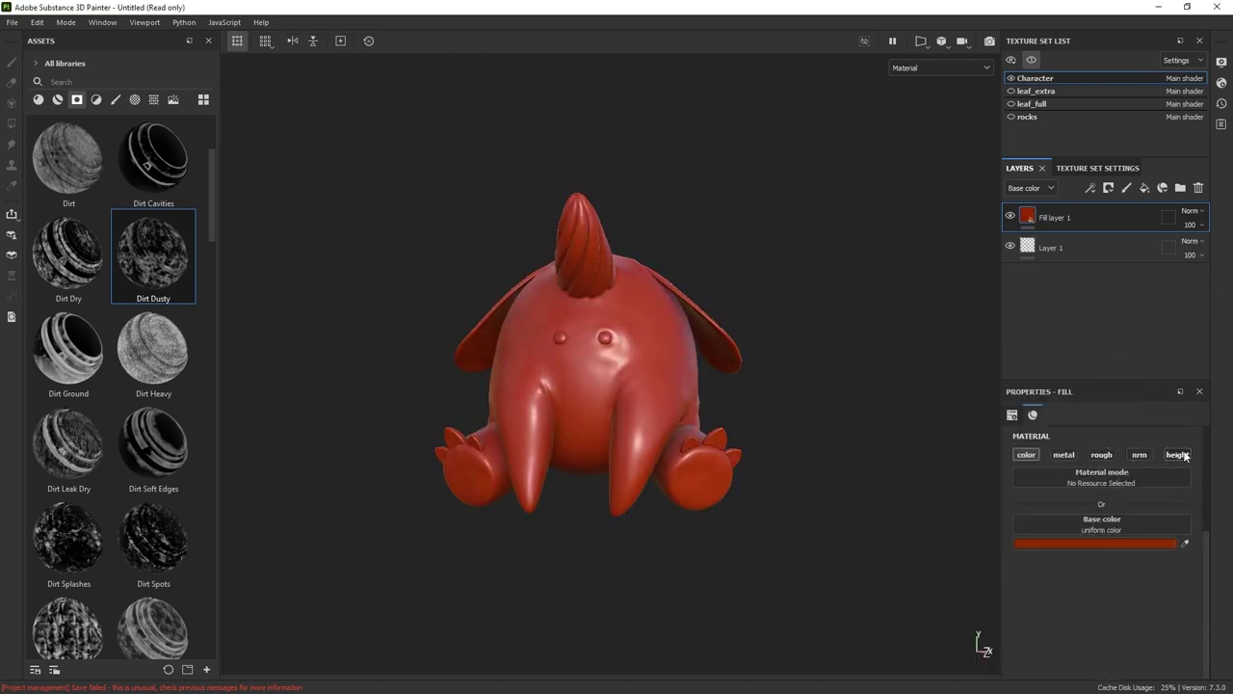
- Delete the empty Layer 1 and enable roughness on the red fill layer at about 0.49
{"action": "right_click_drag", "start_coordinate": [790, 421], "coordinate": [790, 422], "text": "shift"}
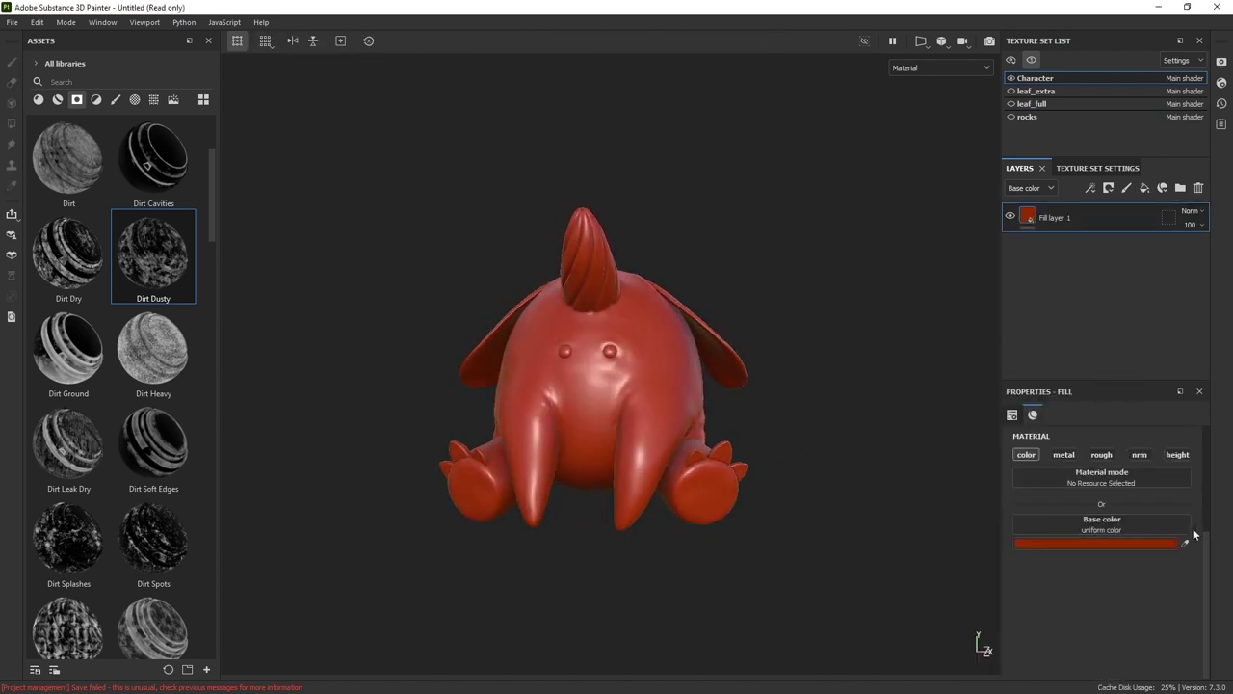
{"action": "left_click", "coordinate": [1064, 455]}
{"action": "left_click", "coordinate": [1102, 455]}
{"action": "left_click_drag", "start_coordinate": [1062, 602], "coordinate": [1095, 604]}
- Duplicate the red fill layer and change the copy's base color to orange
{"action": "right_click", "coordinate": [1118, 220]}
{"action": "left_click", "coordinate": [1142, 289]}
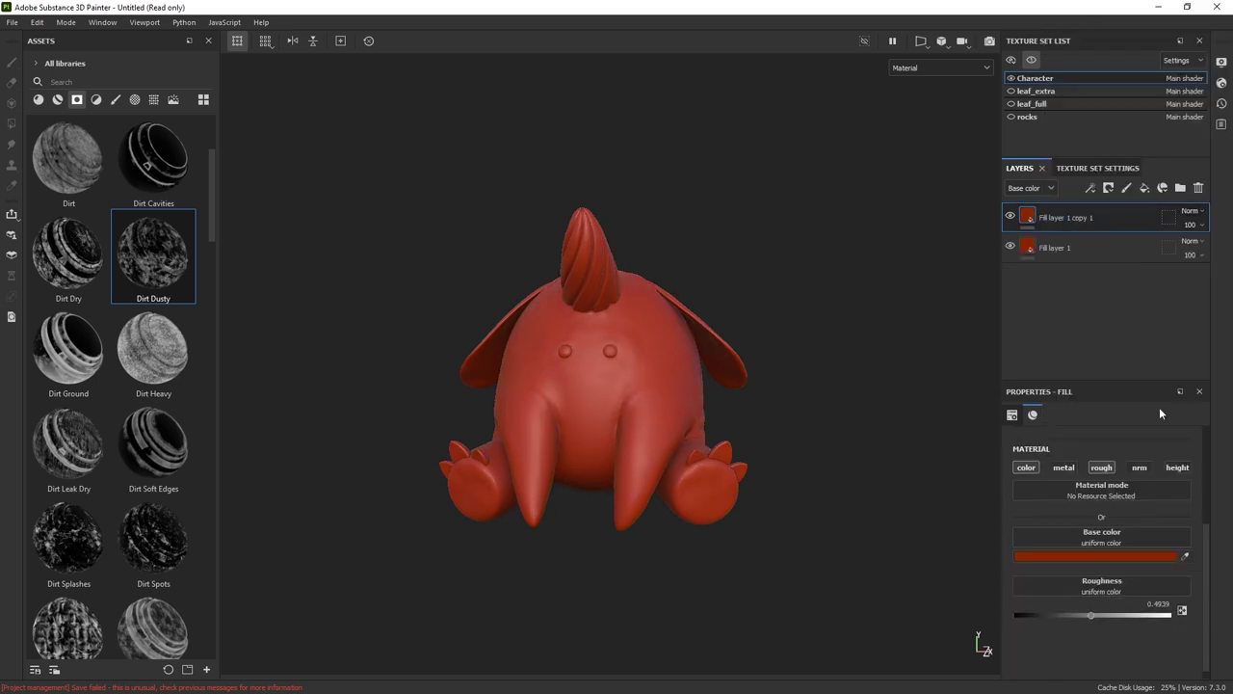
{"action": "left_click", "coordinate": [1098, 556]}
{"action": "left_click", "coordinate": [1038, 420]}
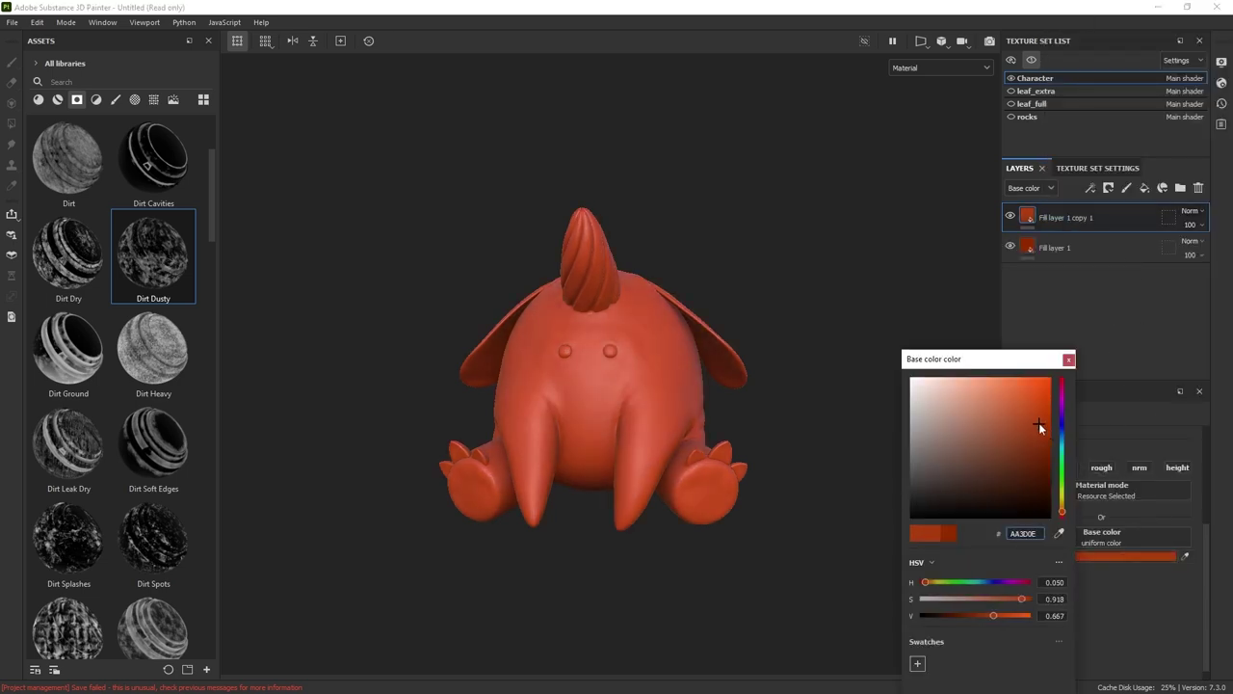
{"action": "left_click_drag", "start_coordinate": [1062, 514], "coordinate": [1063, 507]}
{"action": "left_click", "coordinate": [1069, 360]}
- Duplicate the orange fill layer and set the new copy's base color to ochre 9B6A2E
{"action": "right_click", "coordinate": [1079, 221]}
{"action": "left_click", "coordinate": [1106, 291]}
{"action": "left_click", "coordinate": [1103, 556]}
{"action": "left_click_drag", "start_coordinate": [1074, 500], "coordinate": [1074, 493]}
{"action": "left_click_drag", "start_coordinate": [1011, 423], "coordinate": [1018, 432]}
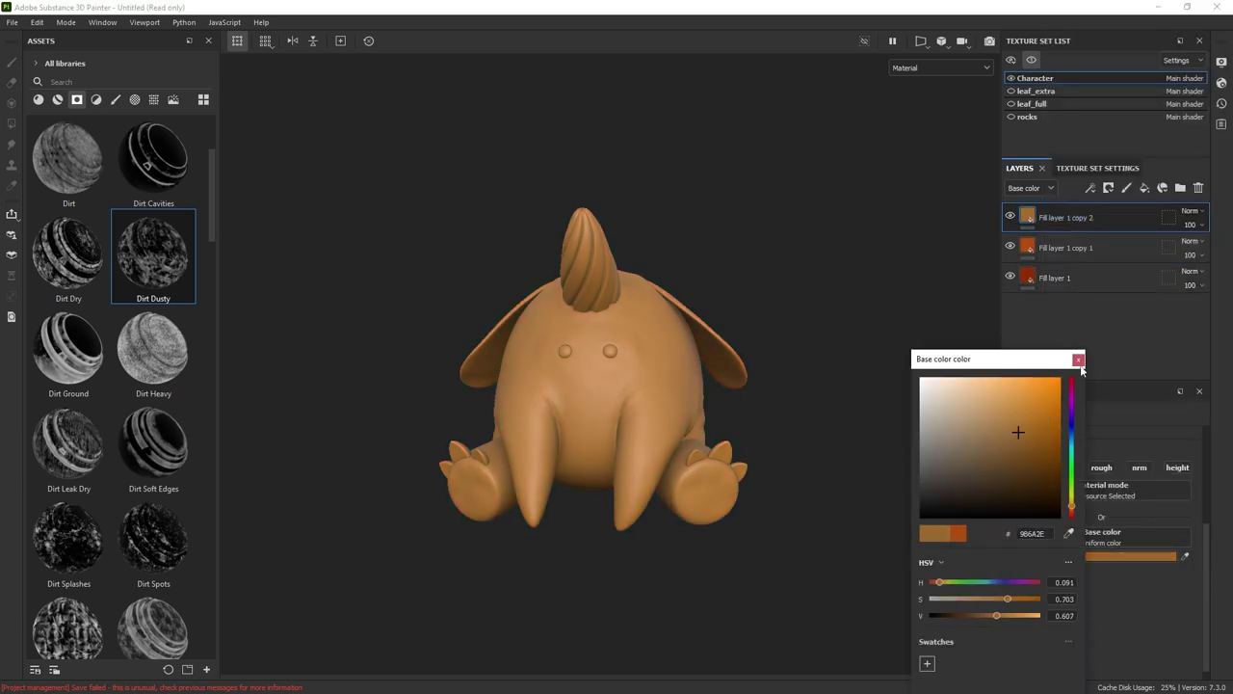
{"action": "left_click", "coordinate": [1079, 360]}
- Duplicate the ochre fill layer and change the new copy's base color to a muted teal
{"action": "right_click", "coordinate": [1114, 220]}
{"action": "left_click", "coordinate": [1099, 289]}
{"action": "left_click", "coordinate": [1099, 556]}
{"action": "left_click_drag", "start_coordinate": [1061, 510], "coordinate": [1061, 443]}
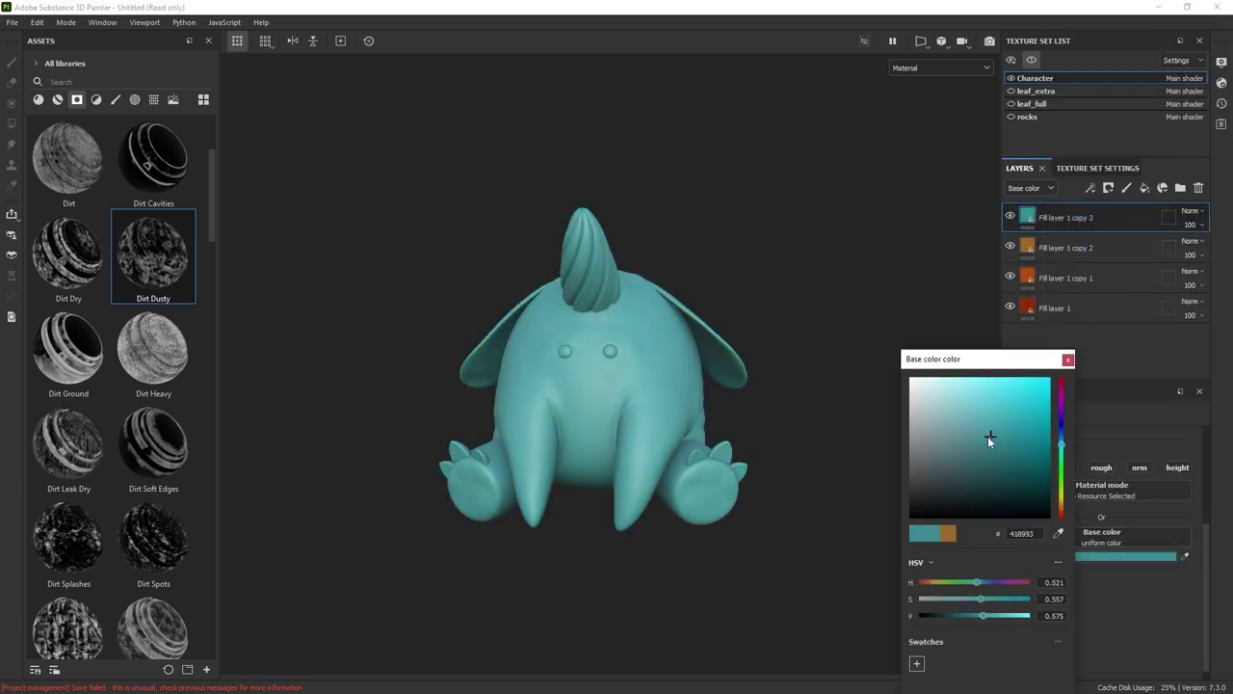
{"action": "left_click", "coordinate": [980, 451]}
{"action": "left_click", "coordinate": [1069, 359]}
- Hide the teal and ochre layers, and give the orange layer a black mask containing a fill effect
{"action": "left_click_drag", "start_coordinate": [1011, 216], "coordinate": [1011, 247]}
{"action": "left_click", "coordinate": [1069, 279]}
{"action": "left_click", "coordinate": [1108, 189]}
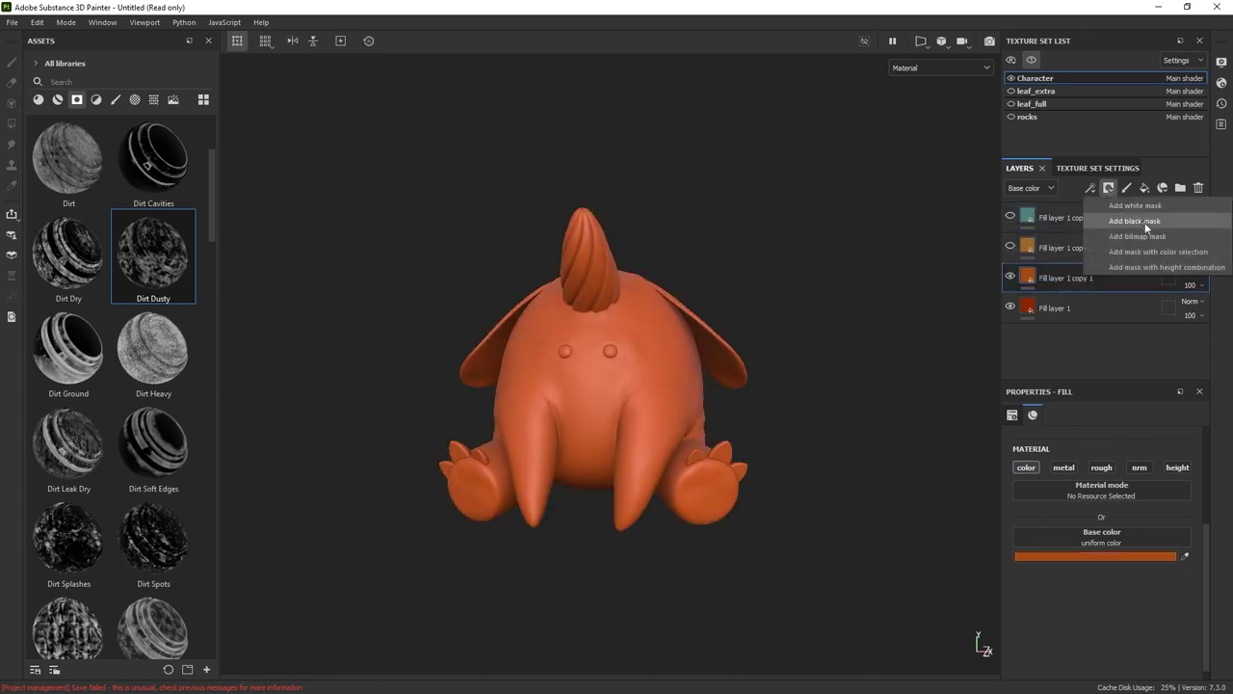
{"action": "left_click", "coordinate": [1147, 223]}
{"action": "left_click", "coordinate": [1090, 187]}
{"action": "left_click", "coordinate": [1118, 238]}
- Use the Grunge Dirt Thin texture as the grayscale source of the orange layer's mask fill
{"action": "left_click", "coordinate": [153, 100]}
{"action": "scroll", "coordinate": [210, 162], "scroll_direction": "down", "scroll_amount": 5}
{"action": "left_click_drag", "start_coordinate": [210, 162], "coordinate": [209, 351]}
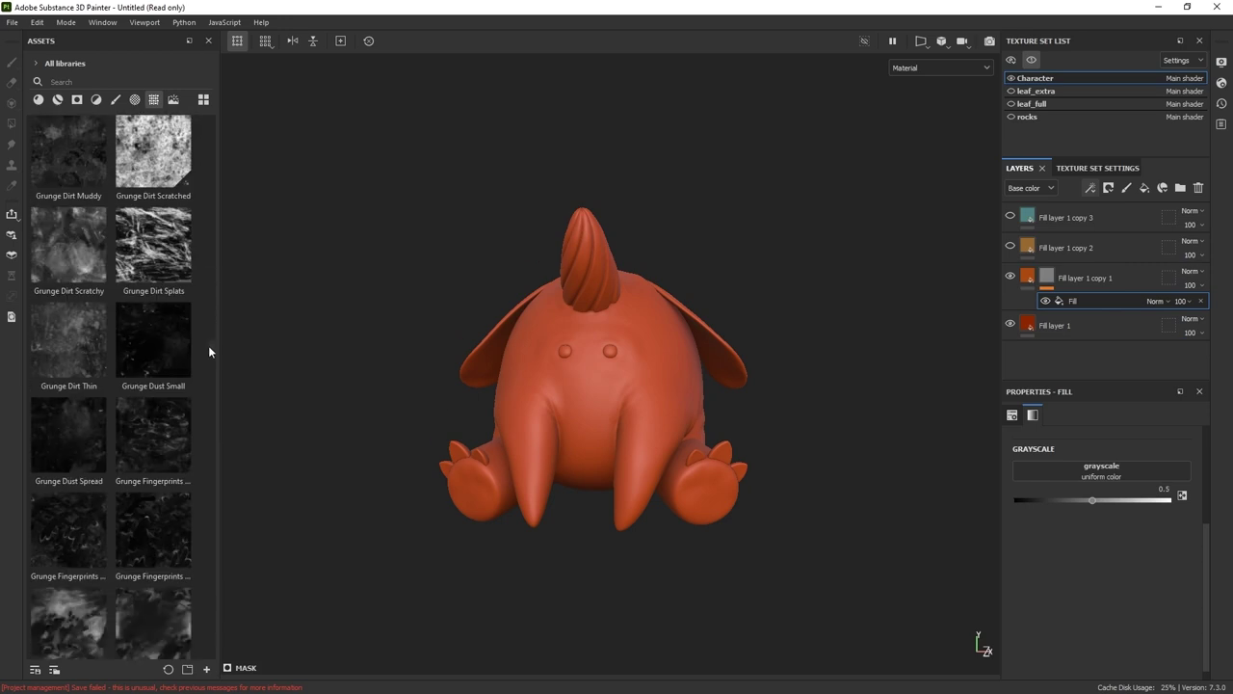
{"action": "left_click_drag", "start_coordinate": [68, 289], "coordinate": [1100, 467]}
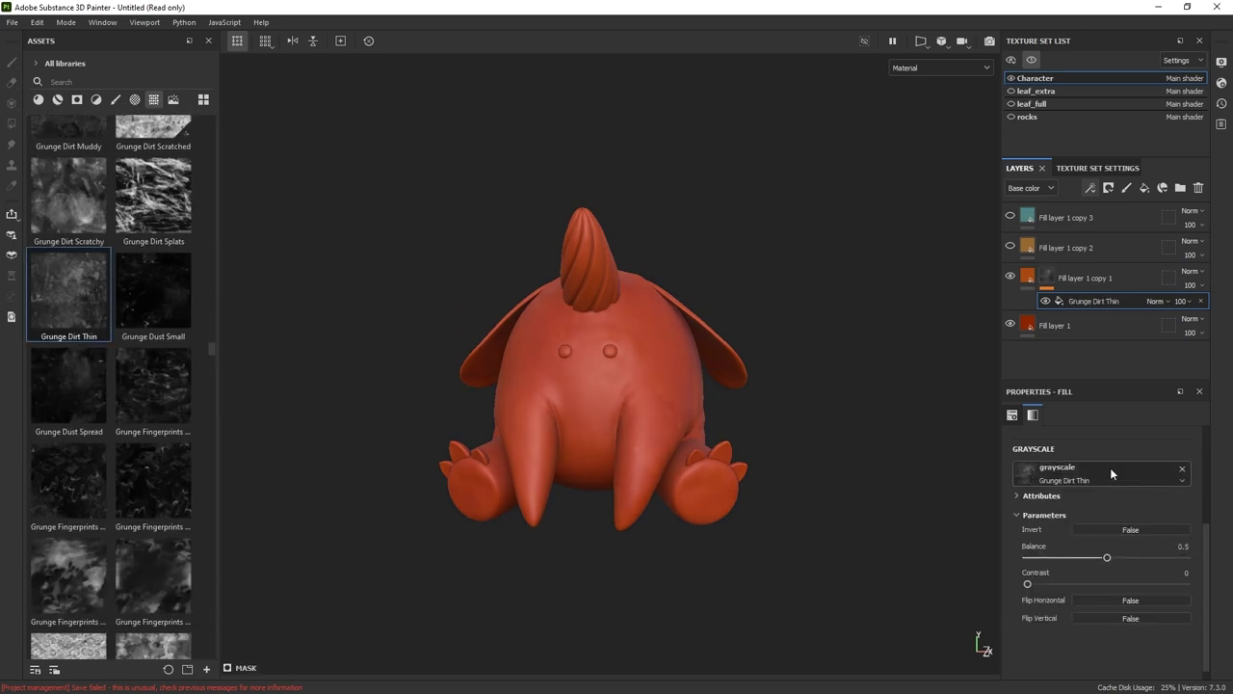
- Set the Grunge Dirt Thin mask to tri-planar projection with balance 0.73 and contrast 0.3
{"action": "left_click_drag", "start_coordinate": [1107, 558], "coordinate": [1166, 556]}
{"action": "scroll", "coordinate": [774, 488], "scroll_direction": "up", "scroll_amount": 3}
{"action": "left_click_drag", "start_coordinate": [774, 488], "coordinate": [803, 444], "text": "alt"}
{"action": "scroll", "coordinate": [1120, 464], "scroll_direction": "up", "scroll_amount": 3}
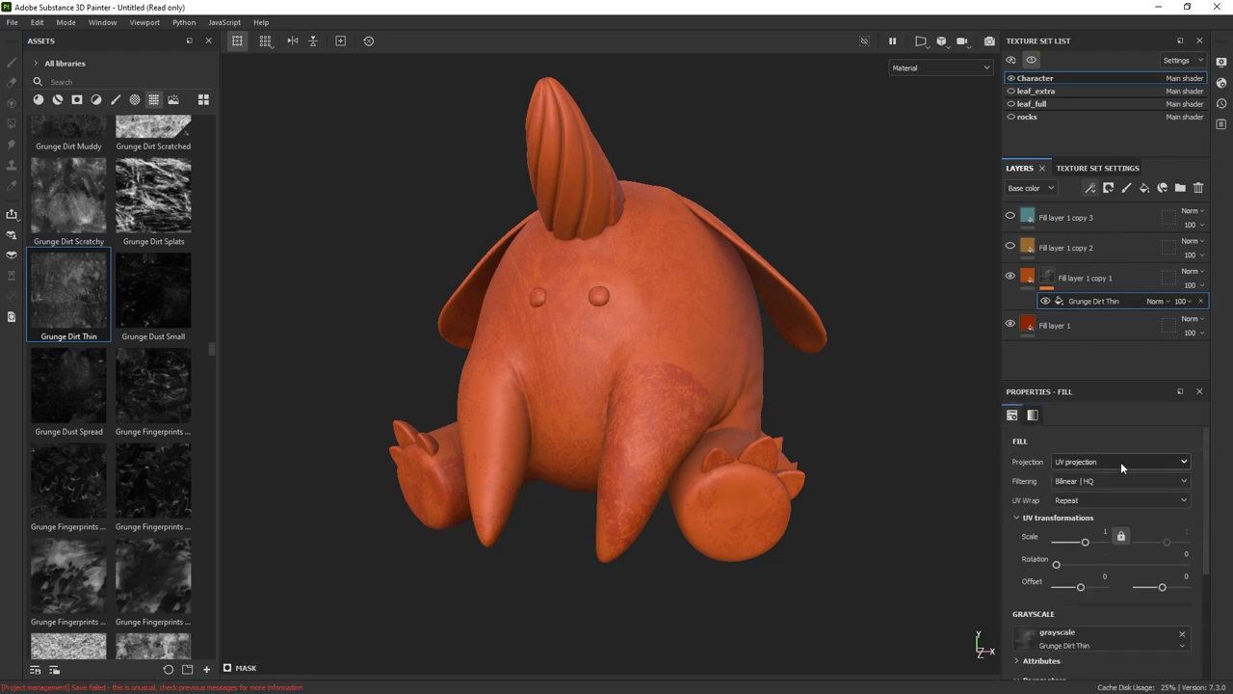
{"action": "left_click", "coordinate": [1121, 464]}
{"action": "left_click", "coordinate": [1122, 495]}
{"action": "left_click_drag", "start_coordinate": [1206, 484], "coordinate": [1207, 594]}
{"action": "left_click_drag", "start_coordinate": [1166, 545], "coordinate": [1106, 545]}
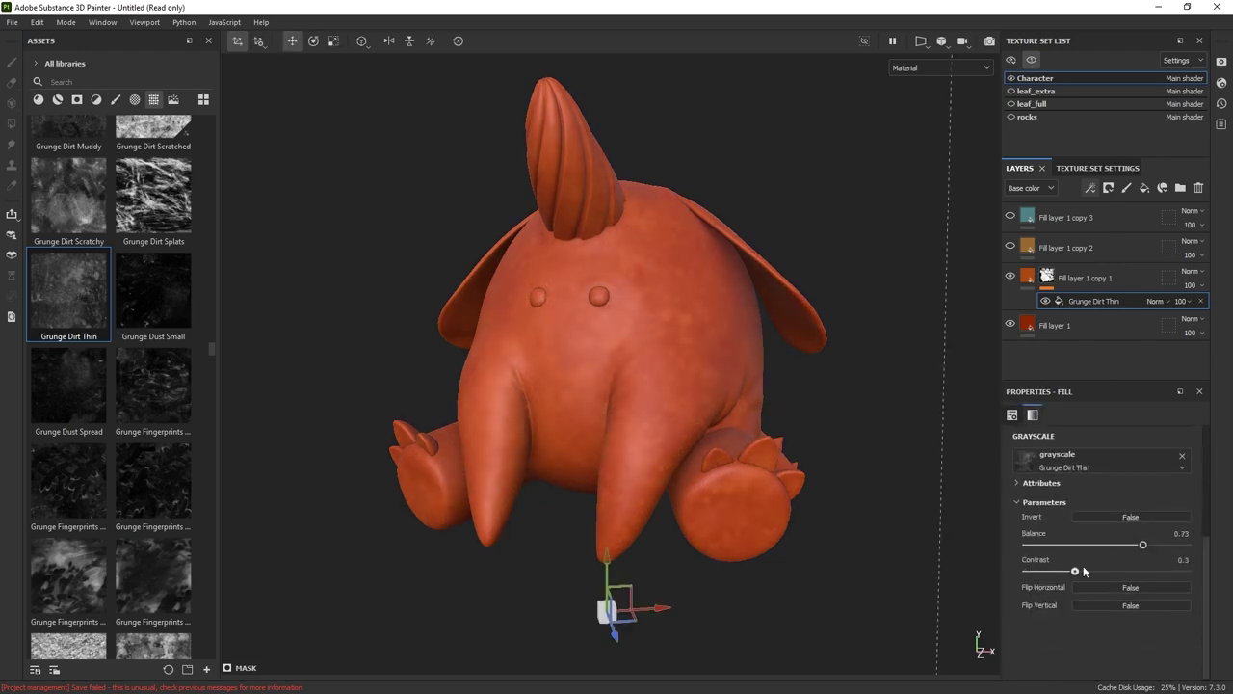
- Show the ochre layer and give it a black mask with a fill effect using Grunge Map 004
{"action": "left_click", "coordinate": [1010, 246]}
{"action": "left_click", "coordinate": [1066, 248]}
{"action": "left_click", "coordinate": [1107, 188]}
{"action": "left_click", "coordinate": [1144, 222]}
{"action": "left_click", "coordinate": [1091, 188]}
{"action": "left_click", "coordinate": [1115, 237]}
{"action": "left_click_drag", "start_coordinate": [212, 350], "coordinate": [212, 390]}
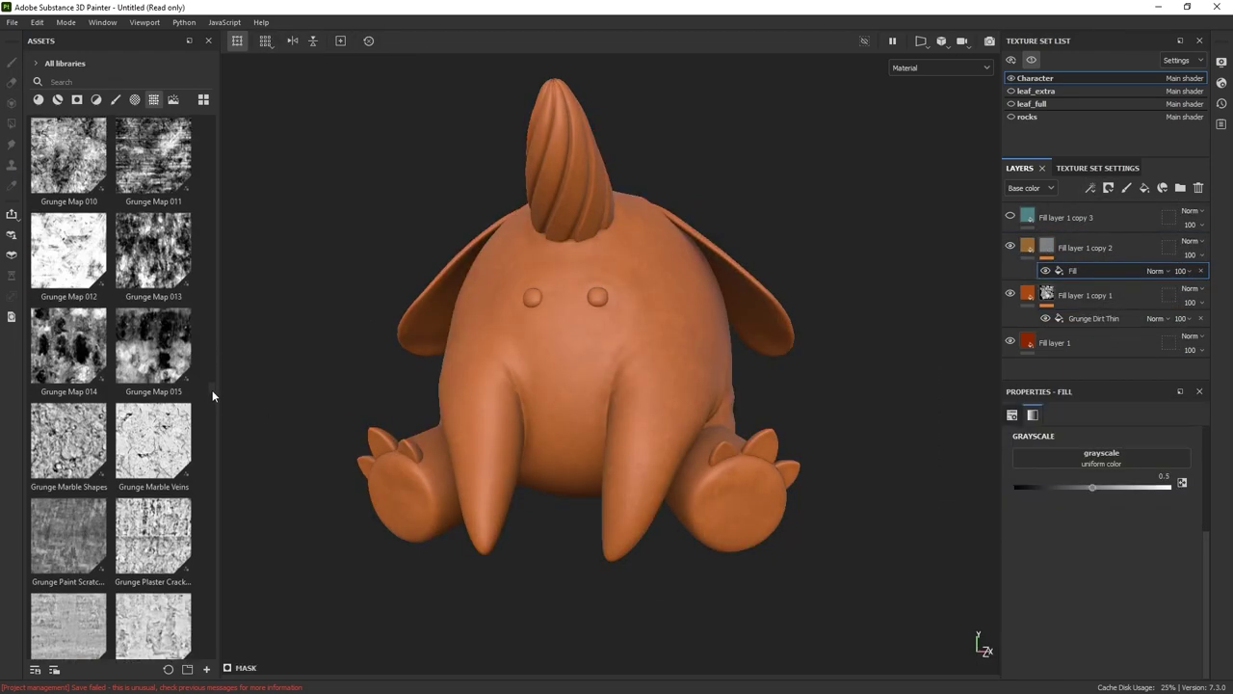
{"action": "scroll", "coordinate": [212, 395], "scroll_direction": "up", "scroll_amount": 5}
{"action": "left_click_drag", "start_coordinate": [68, 219], "coordinate": [1101, 458]}
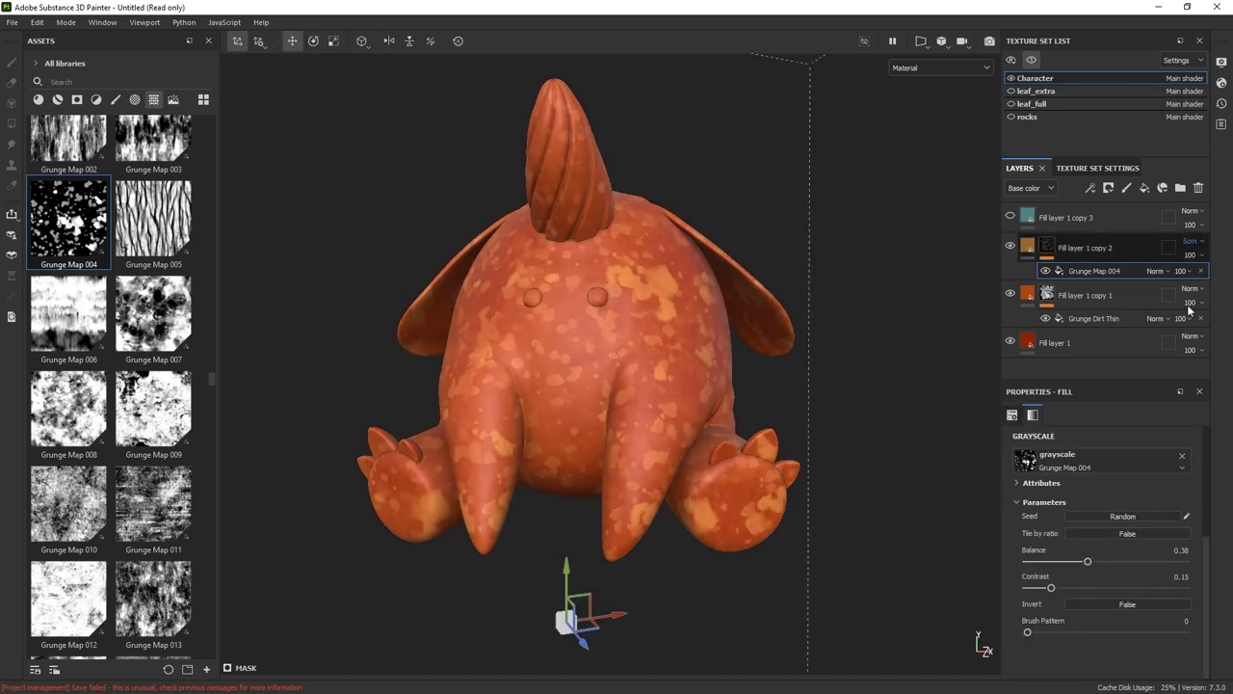
- Set the ochre layer's blend mode to Overlay and duplicate the layer
{"action": "left_click", "coordinate": [1198, 242]}
{"action": "left_click", "coordinate": [1167, 456]}
{"action": "right_click", "coordinate": [1113, 249]}
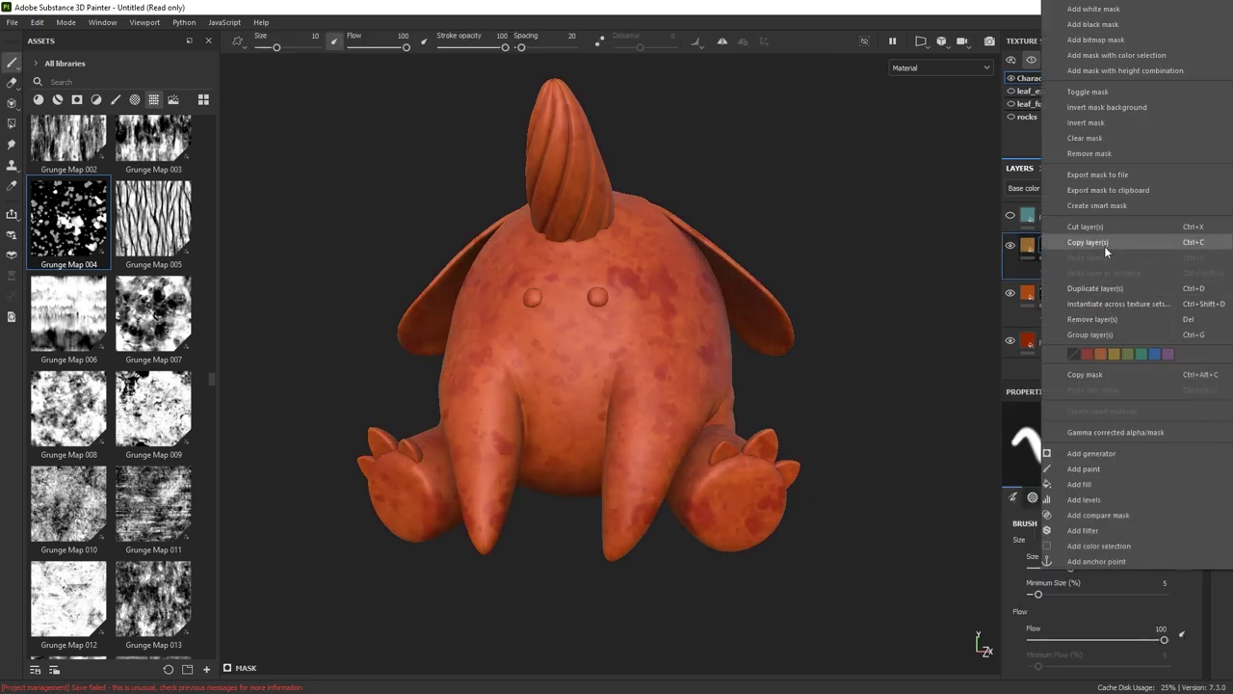
{"action": "left_click", "coordinate": [1095, 288]}
- Change the base color of Fill layer 1 copy 2 to a light beige
{"action": "left_click", "coordinate": [1027, 295]}
{"action": "left_click", "coordinate": [1127, 542]}
{"action": "left_click", "coordinate": [1014, 416]}
{"action": "left_click_drag", "start_coordinate": [992, 409], "coordinate": [994, 416]}
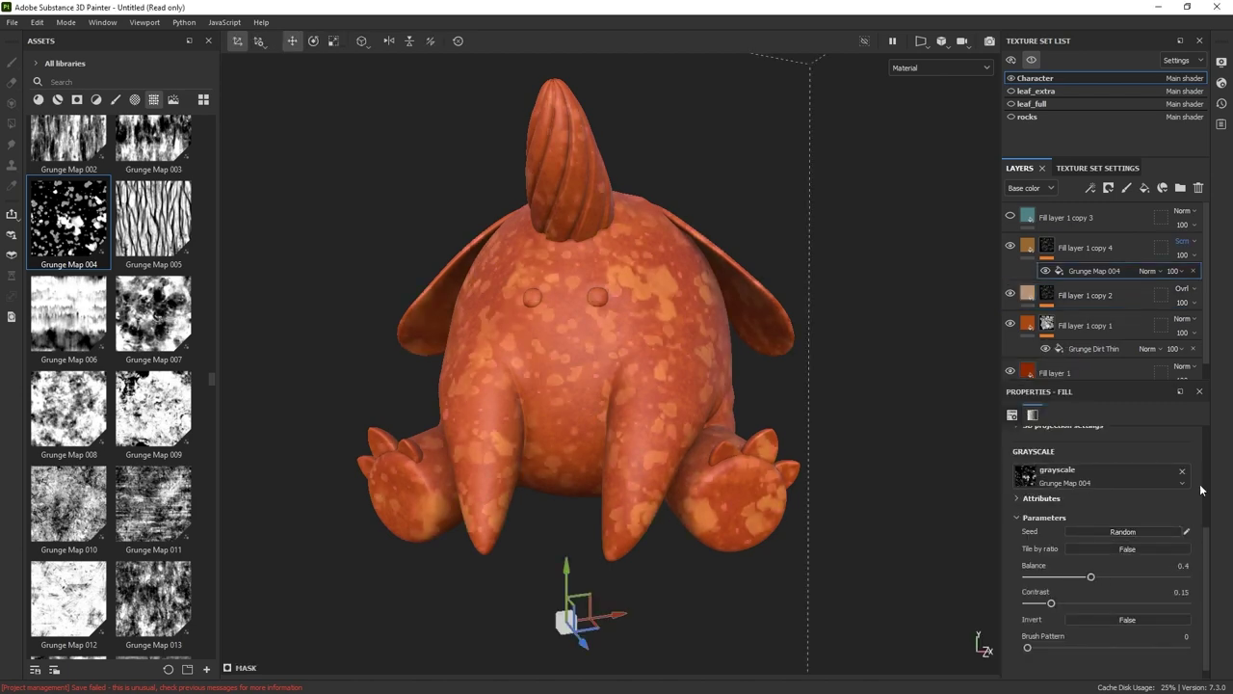
- Replace the mask texture of Fill layer 1 copy 4 with Gaussian Spots 1 at scale 24.12 and lower the layer's opacity to 45
{"action": "scroll", "coordinate": [1147, 485], "scroll_direction": "up", "scroll_amount": 2}
{"action": "left_click_drag", "start_coordinate": [1086, 481], "coordinate": [1093, 482]}
{"action": "scroll", "coordinate": [116, 433], "scroll_direction": "up", "scroll_amount": 10}
{"action": "left_click_drag", "start_coordinate": [68, 546], "coordinate": [1104, 576]}
{"action": "scroll", "coordinate": [1098, 607], "scroll_direction": "down", "scroll_amount": 1}
{"action": "left_click_drag", "start_coordinate": [1187, 272], "coordinate": [1191, 280]}
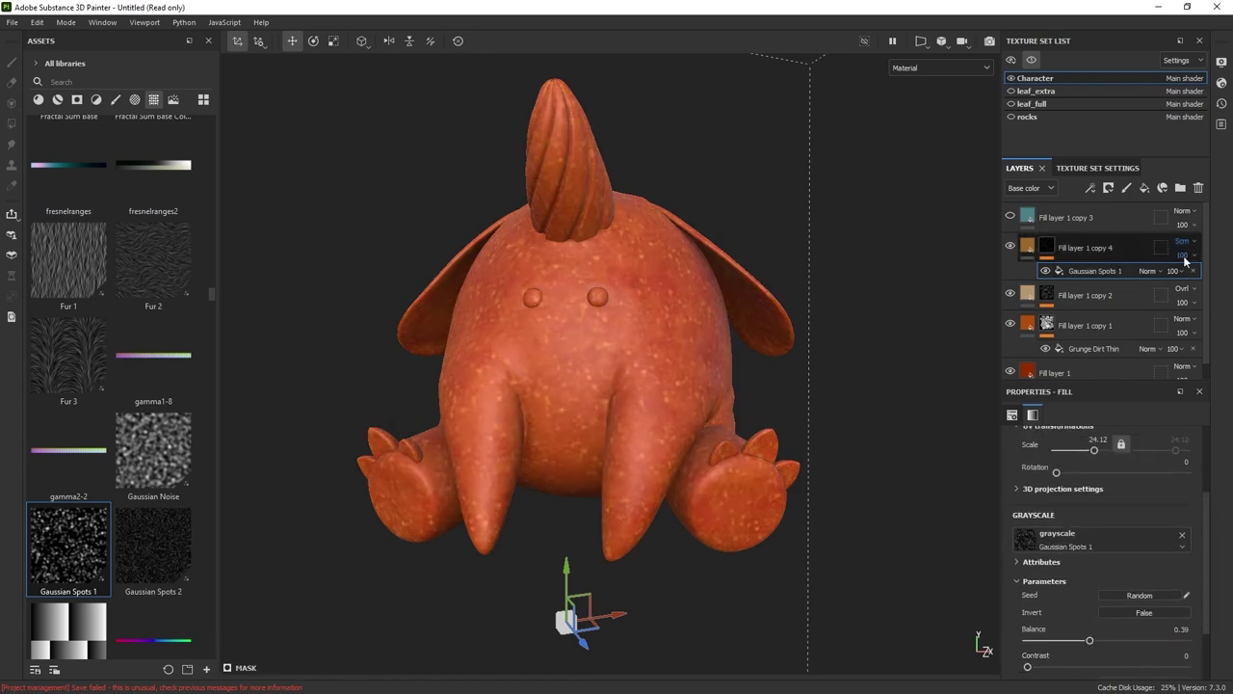
- Show the teal layer and give it a black mask driven by an Ambient Occlusion generator
{"action": "left_click", "coordinate": [1010, 217]}
{"action": "left_click", "coordinate": [1093, 219]}
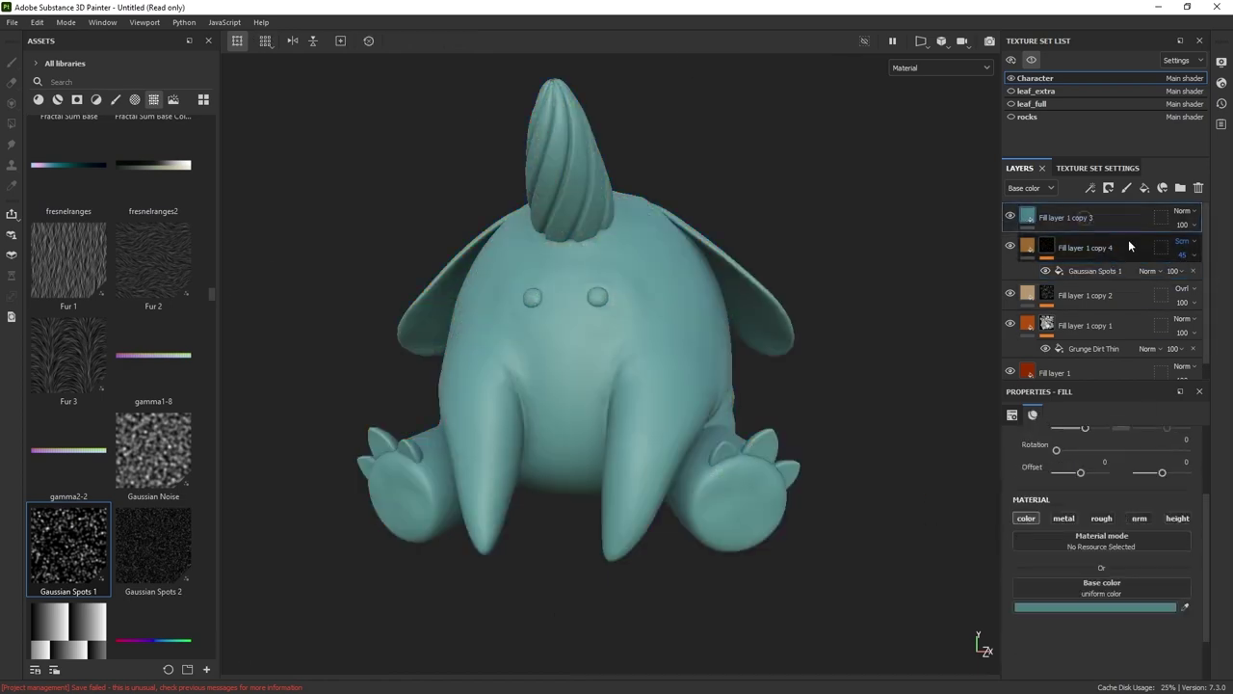
{"action": "left_click", "coordinate": [1108, 188]}
{"action": "left_click", "coordinate": [1135, 221]}
{"action": "left_click", "coordinate": [1090, 188]}
{"action": "left_click", "coordinate": [1127, 207]}
{"action": "left_click", "coordinate": [1130, 439]}
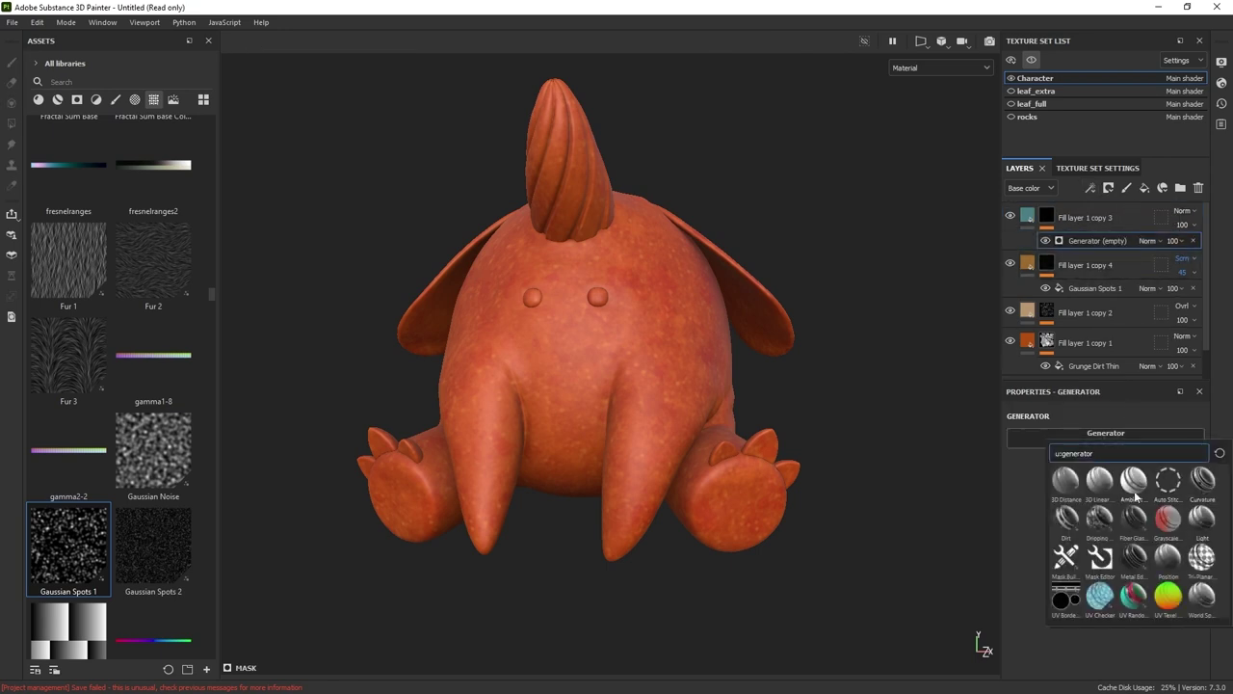
{"action": "left_click", "coordinate": [1137, 496]}
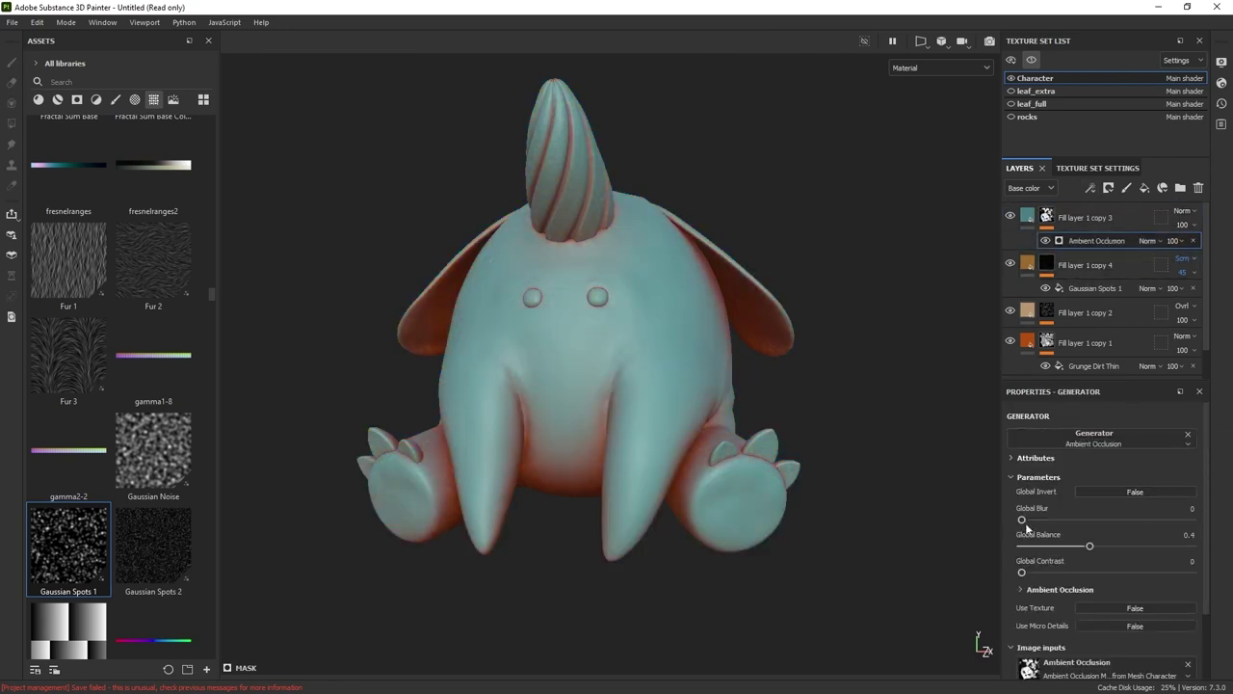
- Invert the teal layer's Ambient Occlusion generator, set its global balance to 0.45, and blend the layer with Soft light
{"action": "left_click", "coordinate": [1135, 491]}
{"action": "left_click", "coordinate": [1182, 210]}
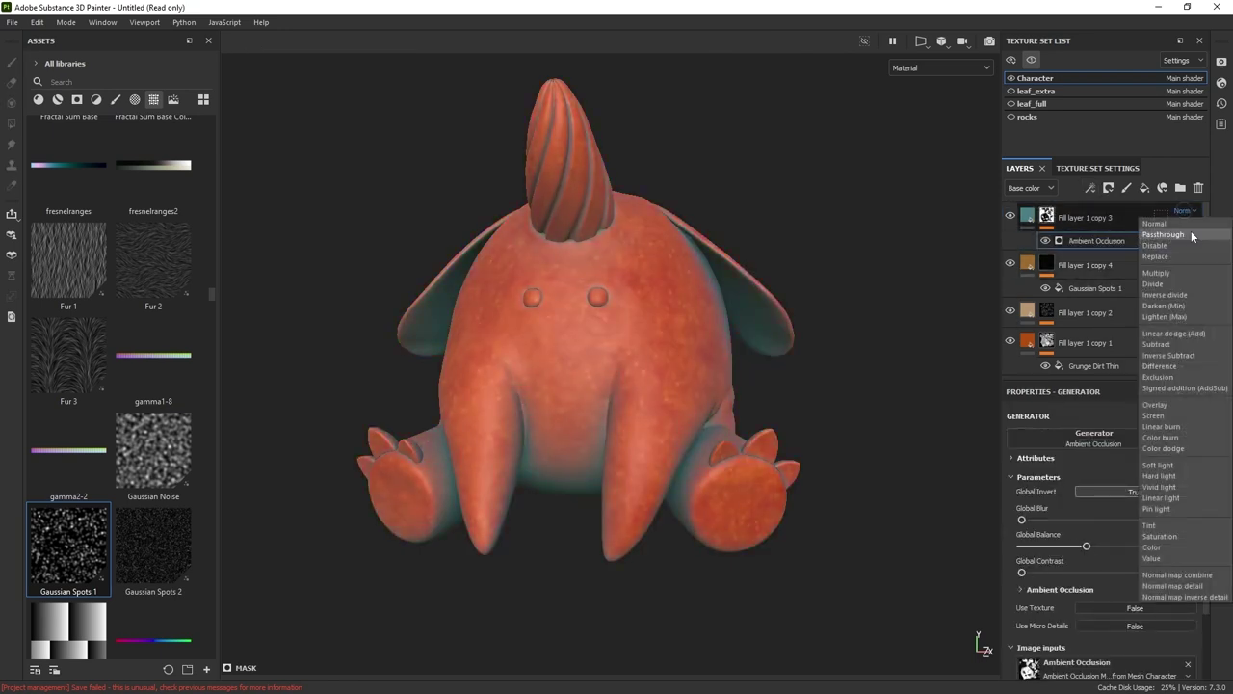
{"action": "left_click", "coordinate": [1160, 466]}
{"action": "scroll", "coordinate": [772, 374], "scroll_direction": "down", "scroll_amount": 2}
{"action": "left_click_drag", "start_coordinate": [838, 378], "coordinate": [789, 401], "text": "alt"}
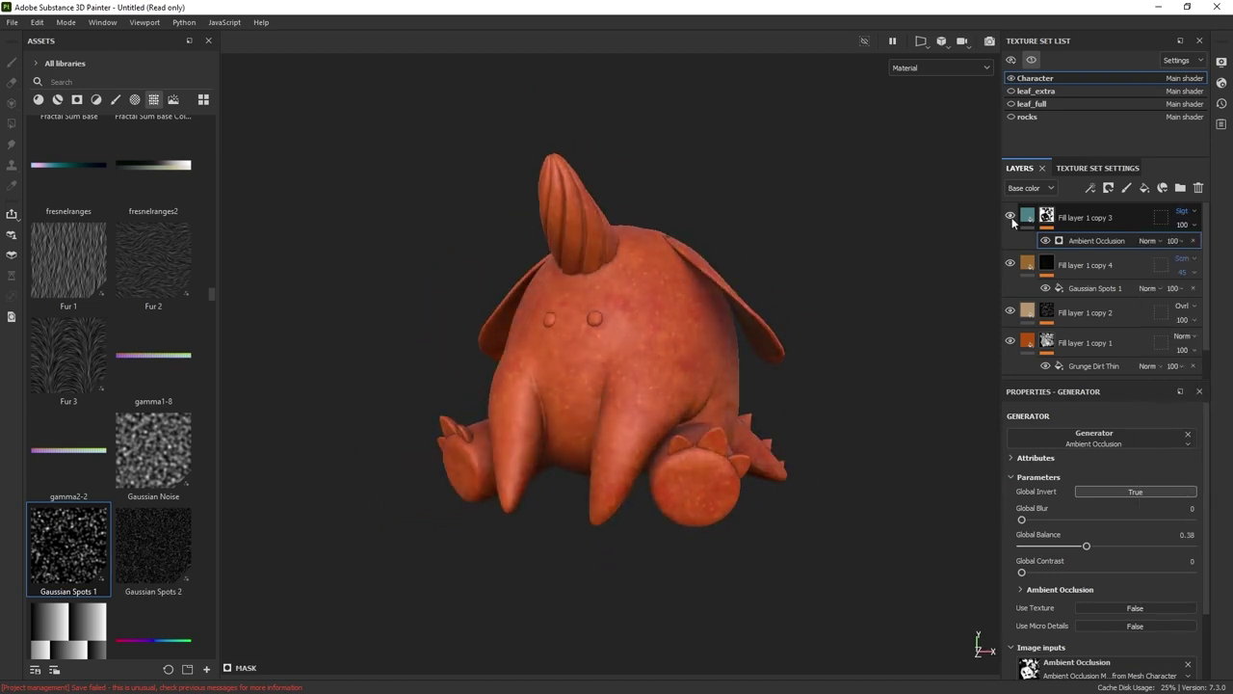
{"action": "left_click_drag", "start_coordinate": [1108, 547], "coordinate": [1098, 547]}
{"action": "left_click_drag", "start_coordinate": [790, 405], "coordinate": [841, 391], "text": "alt"}
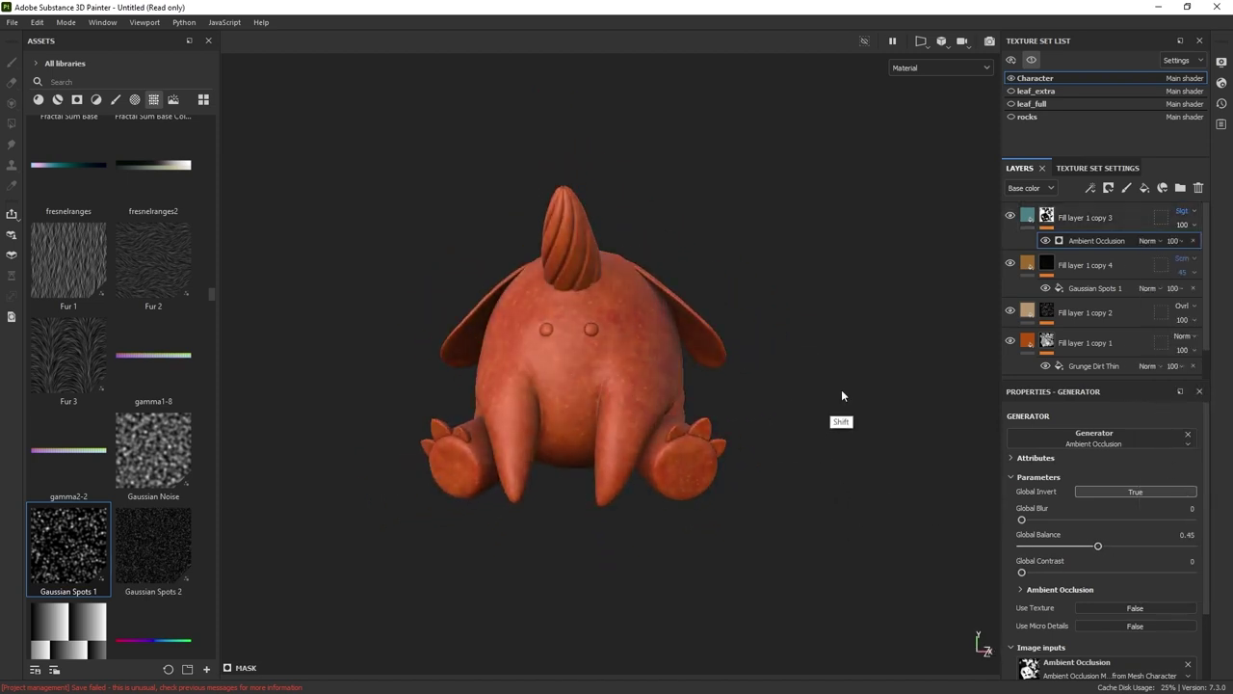
- Group all five fill layers into a folder named base
{"action": "left_click", "coordinate": [1108, 217]}
{"action": "left_click_drag", "start_coordinate": [1206, 313], "coordinate": [1209, 344]}
{"action": "left_click", "coordinate": [1107, 357], "text": "shift"}
{"action": "key", "text": "ctrl+g"}
{"action": "double_click", "coordinate": [1069, 216]}
{"action": "type", "text": "base"}
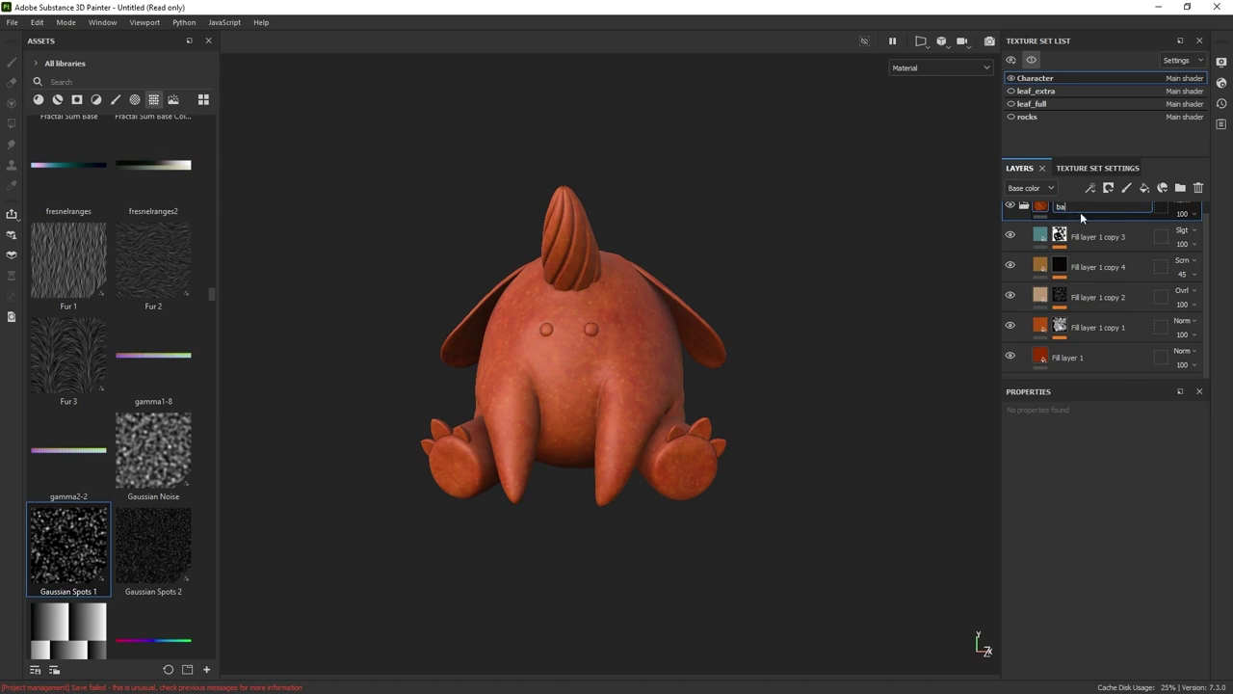
{"action": "key", "text": "Return"}
- Add a fill layer above the base folder with a black mask filled with Grunge Concrete Old
{"action": "left_click", "coordinate": [1144, 188]}
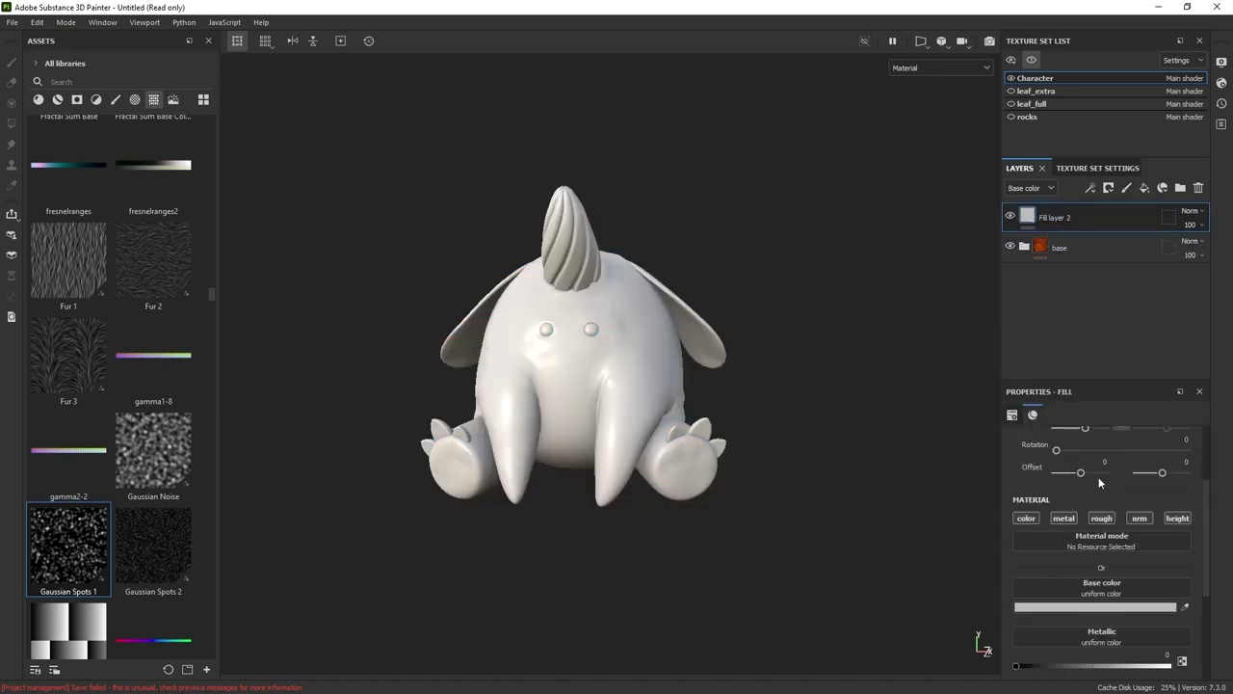
{"action": "left_click", "coordinate": [1114, 192]}
{"action": "left_click", "coordinate": [1129, 221]}
{"action": "left_click", "coordinate": [1092, 189]}
{"action": "left_click", "coordinate": [1117, 236]}
{"action": "left_click_drag", "start_coordinate": [211, 296], "coordinate": [210, 338]}
{"action": "left_click_drag", "start_coordinate": [78, 316], "coordinate": [1110, 522]}
- Set the Grunge Concrete Old mask to tri-planar projection with scale 10.9 and rotation about 89 degrees
{"action": "left_click_drag", "start_coordinate": [1204, 462], "coordinate": [1204, 424]}
{"action": "left_click", "coordinate": [1099, 463]}
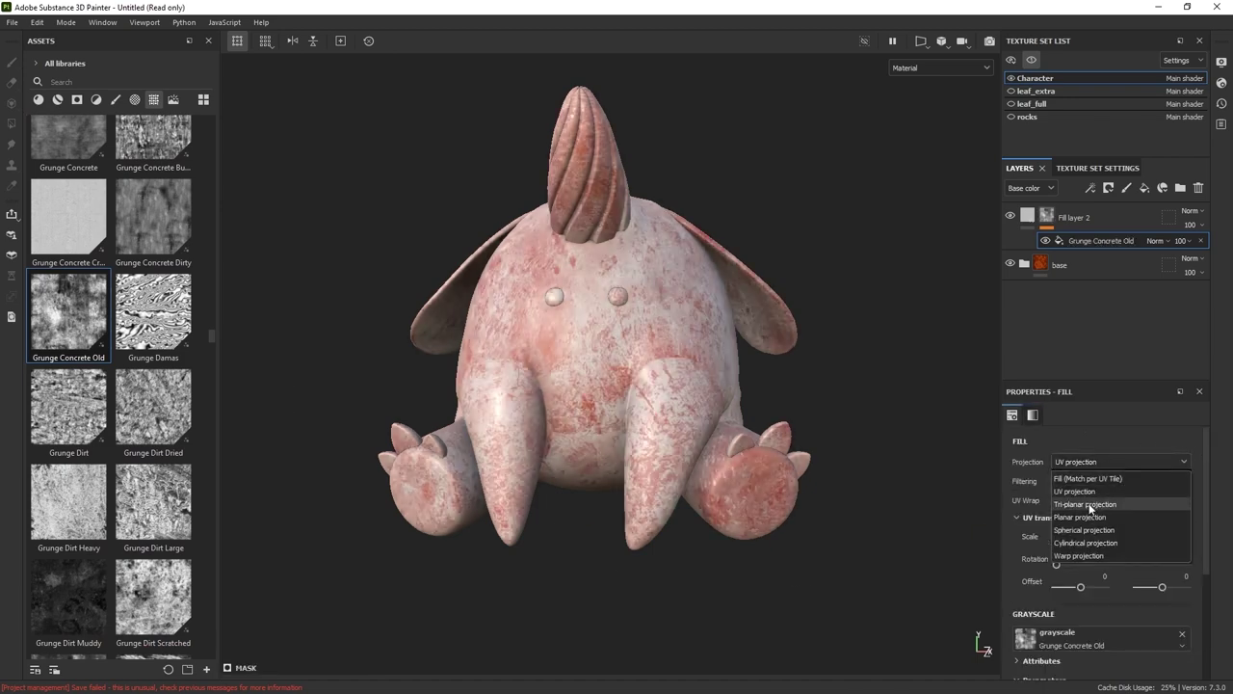
{"action": "left_click", "coordinate": [1092, 505]}
{"action": "left_click_drag", "start_coordinate": [1204, 531], "coordinate": [1204, 536]}
{"action": "left_click_drag", "start_coordinate": [1085, 556], "coordinate": [1093, 559]}
{"action": "left_click_drag", "start_coordinate": [1056, 578], "coordinate": [1087, 577]}
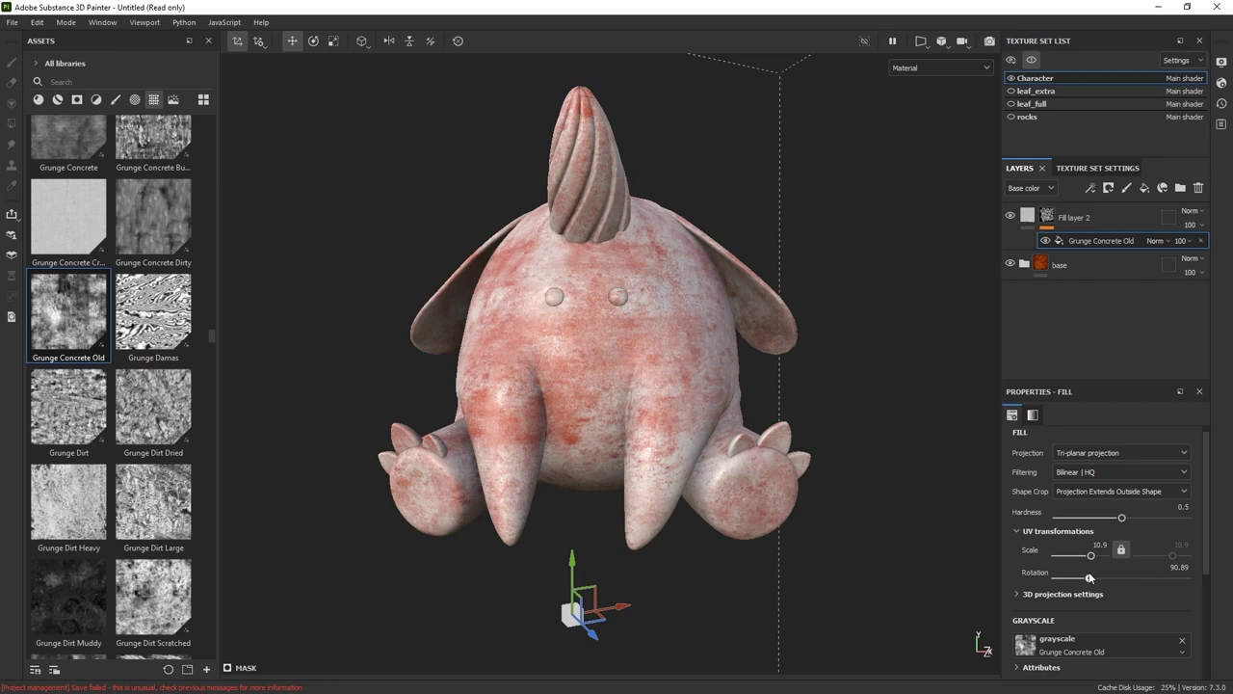
- Add a Blur filter with intensity 0.69 to the mask of Fill layer 2
{"action": "left_click", "coordinate": [1090, 189]}
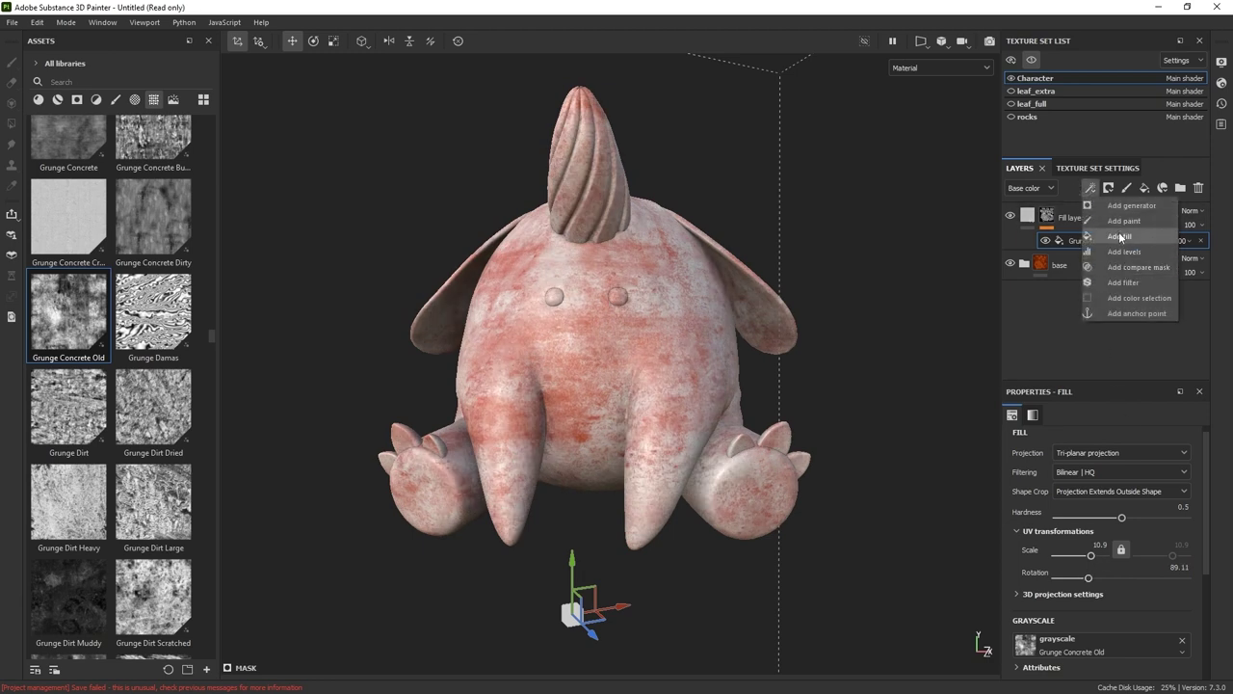
{"action": "left_click", "coordinate": [1124, 283]}
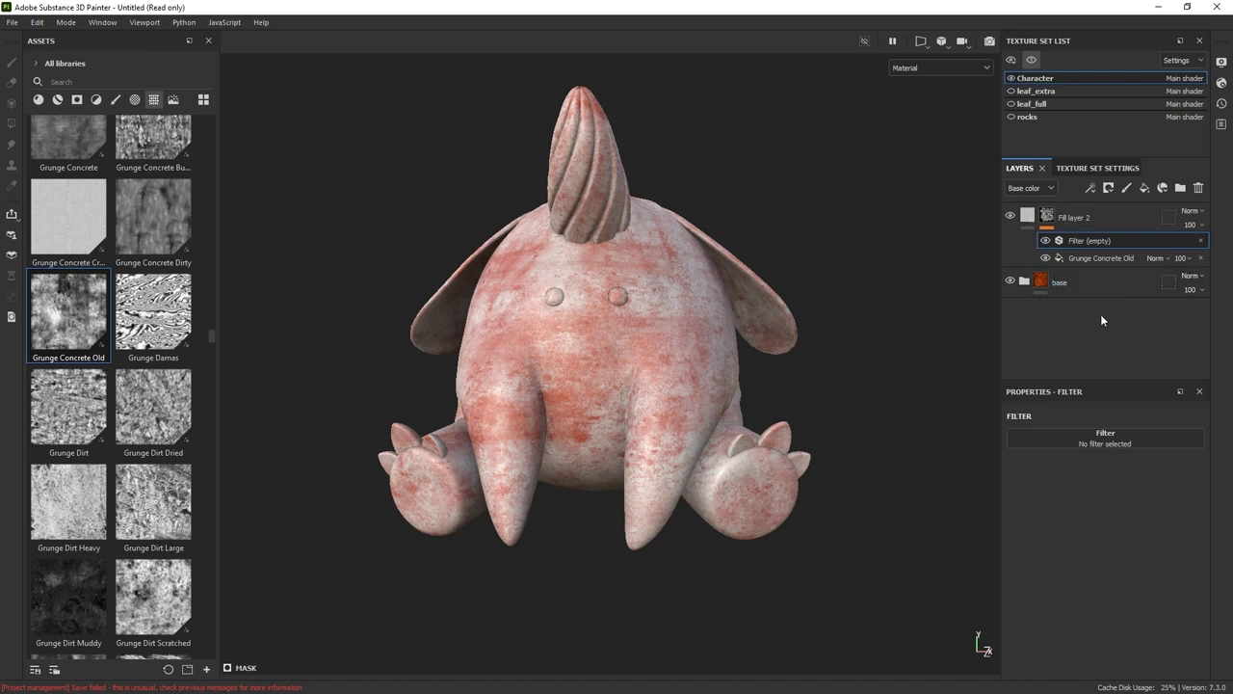
{"action": "left_click", "coordinate": [1087, 448]}
{"action": "type", "text": "blu"}
{"action": "left_click", "coordinate": [1066, 477]}
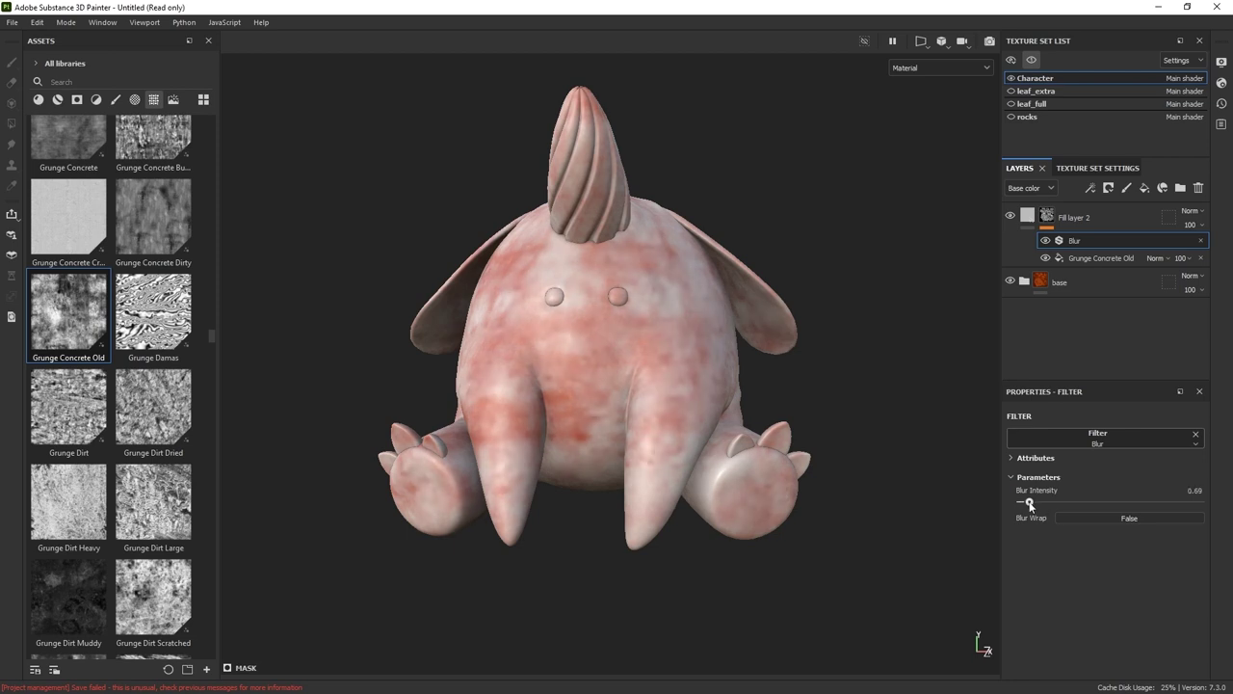
- Adjust the Grunge Concrete Old fill's balance and contrast, and set its scale to about 20.9 with rotation 0
{"action": "left_click", "coordinate": [1103, 259]}
{"action": "left_click_drag", "start_coordinate": [1200, 502], "coordinate": [1219, 619]}
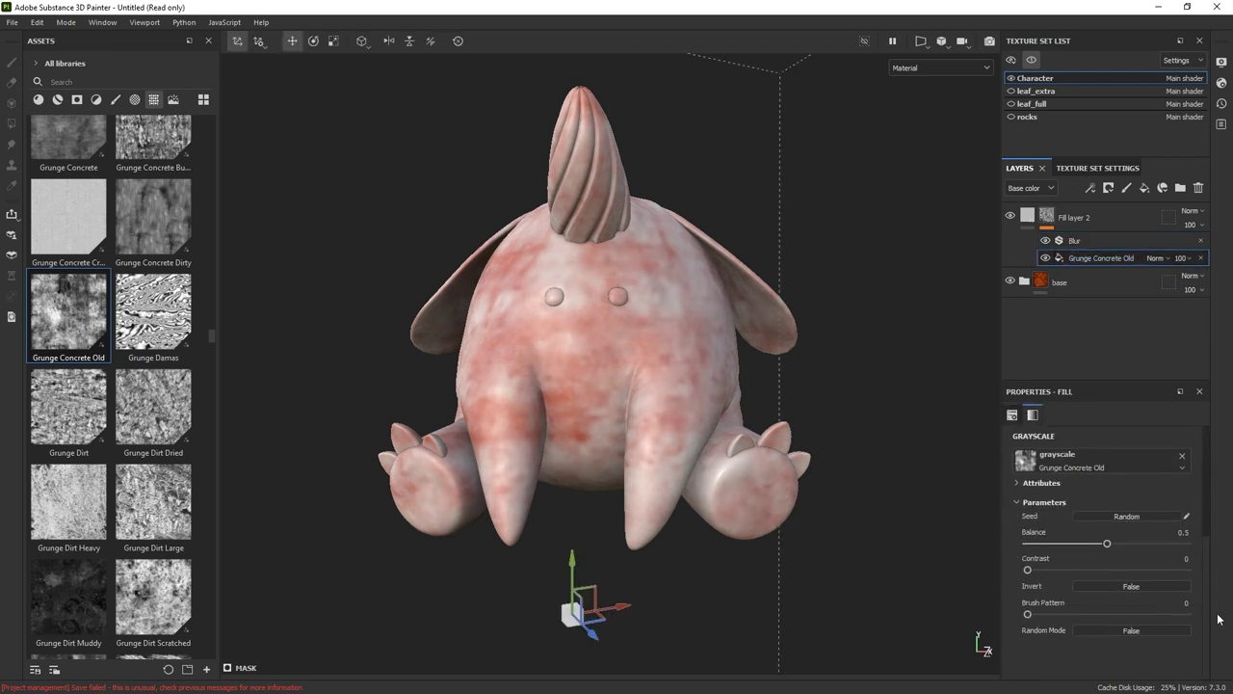
{"action": "left_click_drag", "start_coordinate": [1107, 545], "coordinate": [1109, 545]}
{"action": "left_click_drag", "start_coordinate": [1028, 569], "coordinate": [1116, 545]}
{"action": "left_click_drag", "start_coordinate": [1205, 584], "coordinate": [1204, 473]}
{"action": "mouse_move", "coordinate": [1087, 587]}
{"action": "left_mouse_down"}
{"action": "mouse_move", "coordinate": [1041, 597]}
{"action": "mouse_move", "coordinate": [1093, 566]}
{"action": "left_mouse_up"}
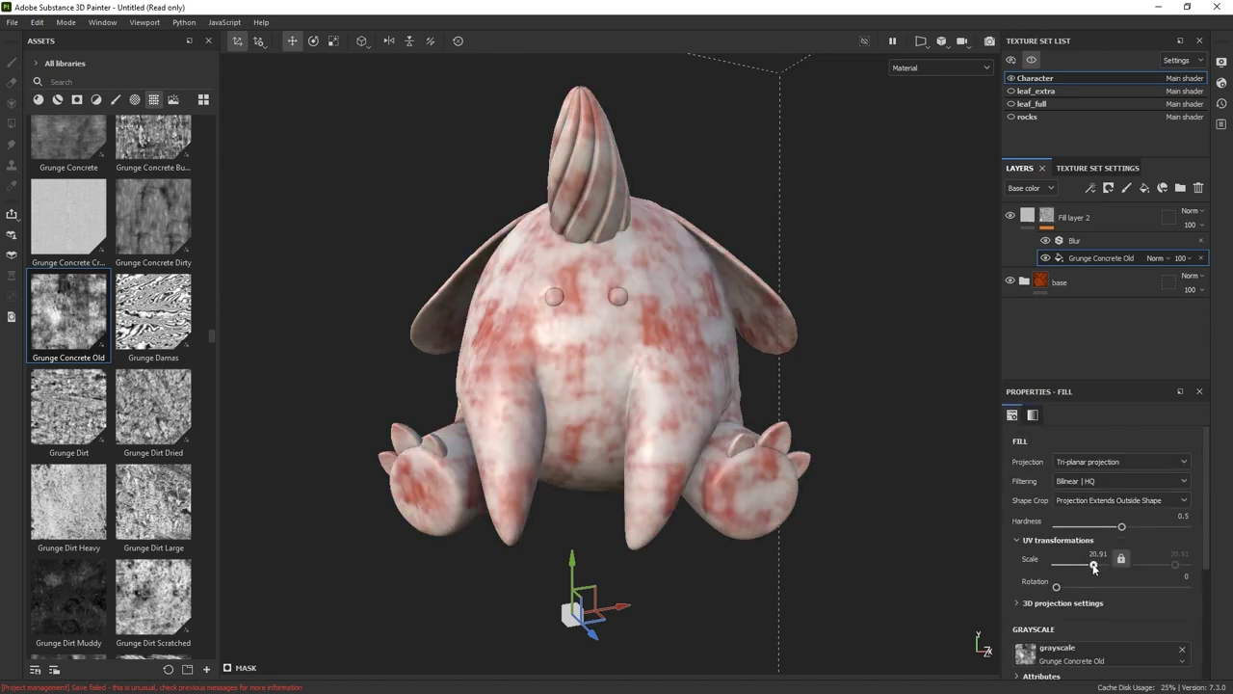
{"action": "left_click_drag", "start_coordinate": [622, 607], "coordinate": [546, 626]}
- Turn off the color channel on the blurred grunge fill layer and slightly lower its roughness
{"action": "left_click", "coordinate": [1075, 228]}
{"action": "left_click", "coordinate": [1026, 632]}
{"action": "left_click", "coordinate": [1102, 632]}
{"action": "scroll", "coordinate": [1101, 579], "scroll_direction": "down", "scroll_amount": 3}
{"action": "left_click_drag", "start_coordinate": [1064, 572], "coordinate": [1055, 572]}
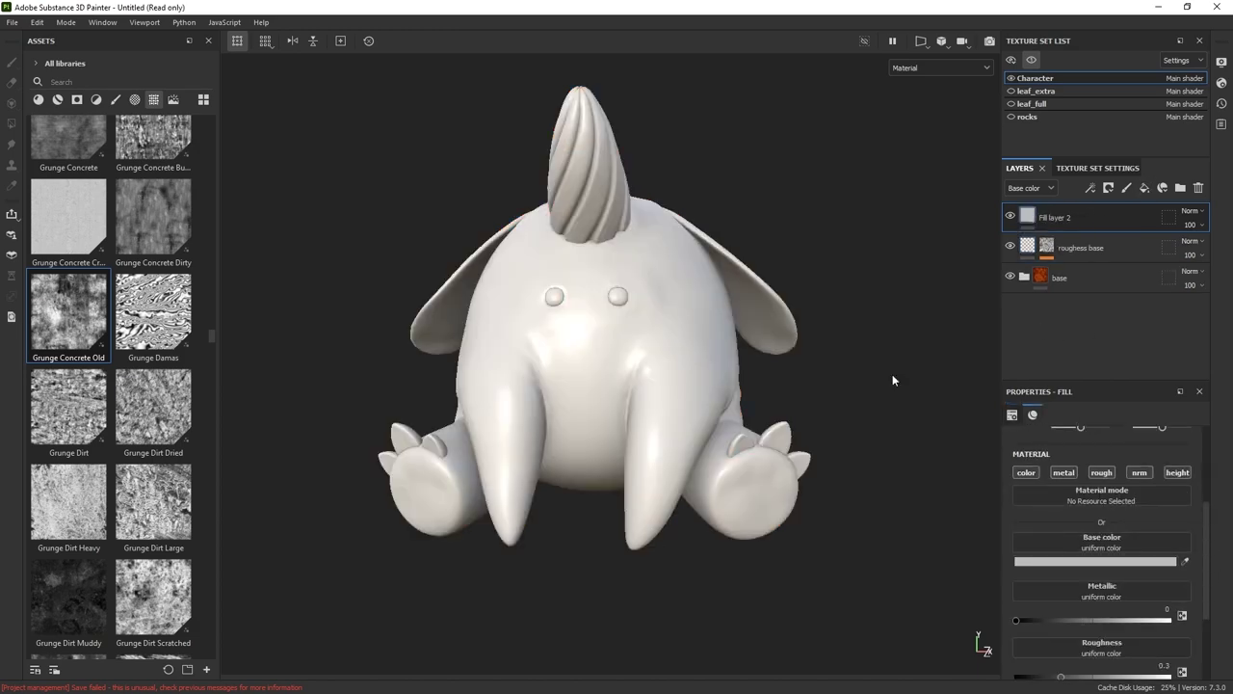
- Fill the new top layer's mask with Feather Stylized, using tri-planar projection at scale 27.65
{"action": "left_click", "coordinate": [1089, 188]}
{"action": "left_click", "coordinate": [1120, 238]}
{"action": "left_click_drag", "start_coordinate": [68, 344], "coordinate": [1103, 484]}
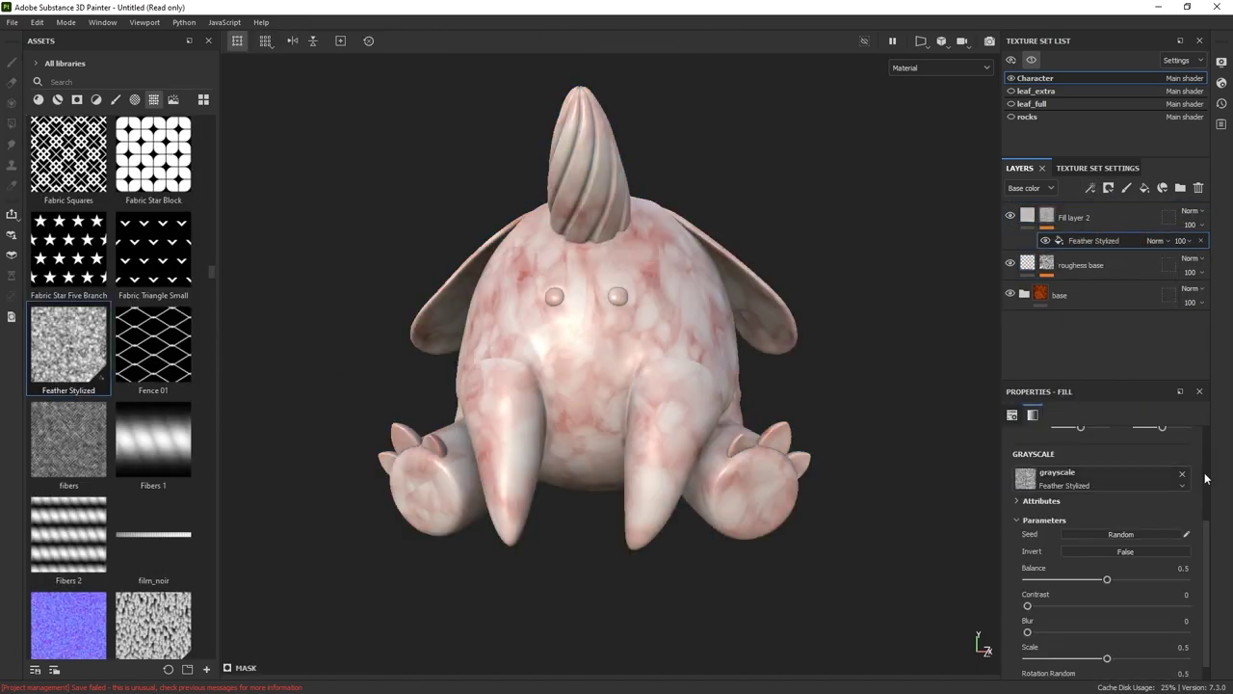
{"action": "left_click_drag", "start_coordinate": [1208, 541], "coordinate": [1204, 451]}
{"action": "left_click", "coordinate": [1137, 464]}
{"action": "left_click", "coordinate": [1099, 491]}
{"action": "left_click_drag", "start_coordinate": [1085, 562], "coordinate": [1095, 566]}
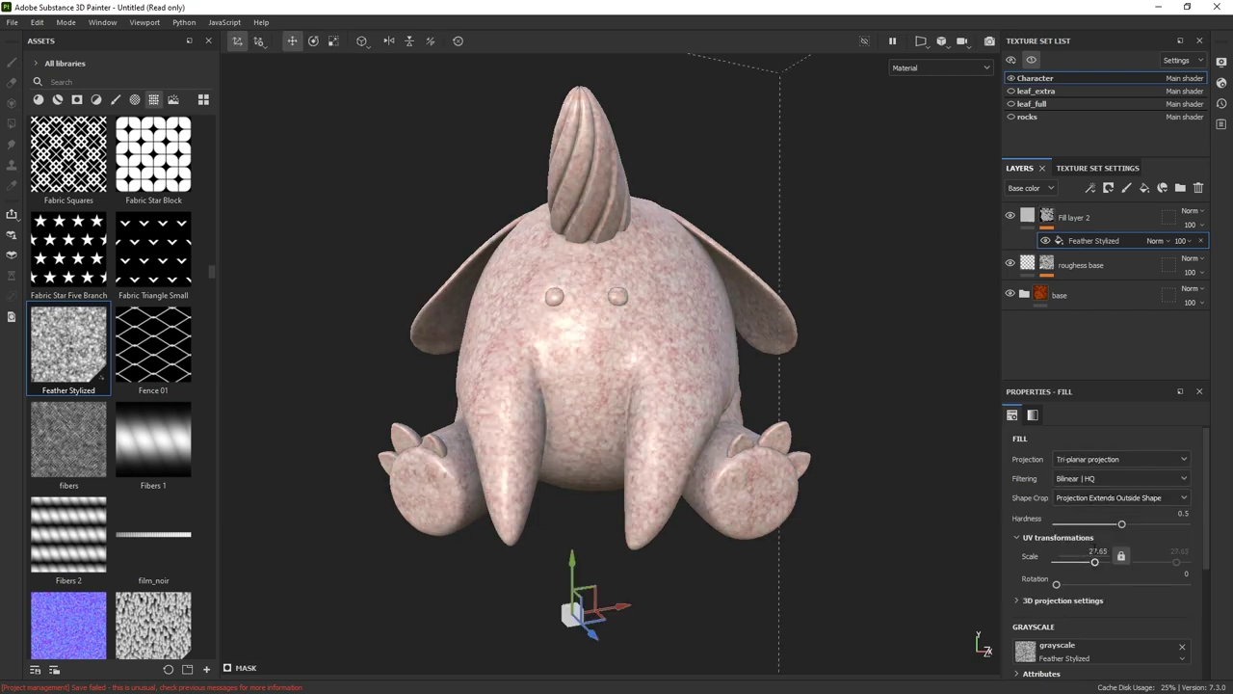
- Set the height of Fill layer 2 to 0.02
{"action": "left_click", "coordinate": [1034, 217]}
{"action": "left_click_drag", "start_coordinate": [1205, 478], "coordinate": [1200, 607]}
{"action": "scroll", "coordinate": [752, 408], "scroll_direction": "up", "scroll_amount": 4}
{"action": "left_click", "coordinate": [1159, 649]}
{"action": "type", "text": "0.02"}
{"action": "key", "text": "Return"}
- Give Fill layer 2 a pale yellow base color and set its blend mode to Soft light
{"action": "left_click", "coordinate": [1145, 439]}
{"action": "left_click", "coordinate": [1063, 402]}
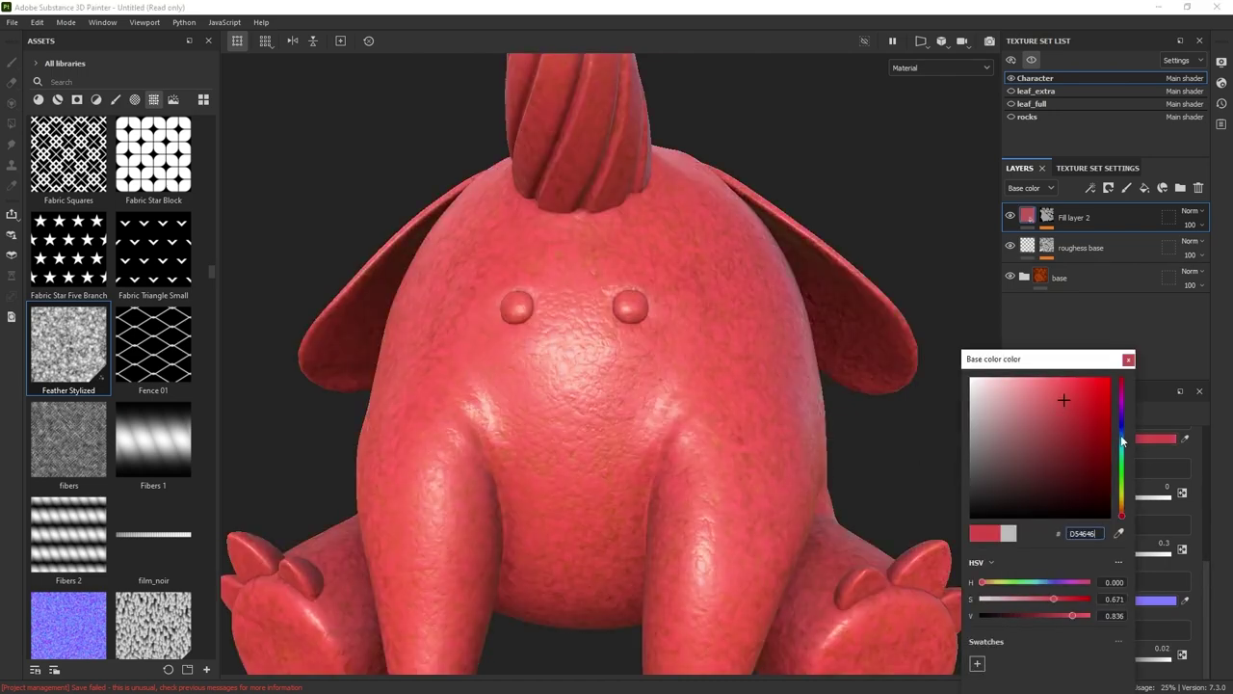
{"action": "left_click_drag", "start_coordinate": [1120, 411], "coordinate": [1120, 478]}
{"action": "left_click", "coordinate": [1130, 359]}
{"action": "left_click", "coordinate": [1192, 211]}
{"action": "left_click", "coordinate": [1159, 466]}
{"action": "left_click", "coordinate": [1075, 438]}
{"action": "left_click_drag", "start_coordinate": [1054, 402], "coordinate": [1012, 395]}
{"action": "left_click", "coordinate": [1118, 360]}
- Set the roughness of Fill layer 2 to 0.4 and compare the character's skin with the layer hidden and shown
{"action": "mouse_move", "coordinate": [1065, 557]}
{"action": "left_mouse_down"}
{"action": "mouse_move", "coordinate": [1112, 552]}
{"action": "mouse_move", "coordinate": [1076, 554]}
{"action": "left_mouse_up"}
{"action": "right_click_drag", "start_coordinate": [845, 492], "coordinate": [809, 493], "text": "shift"}
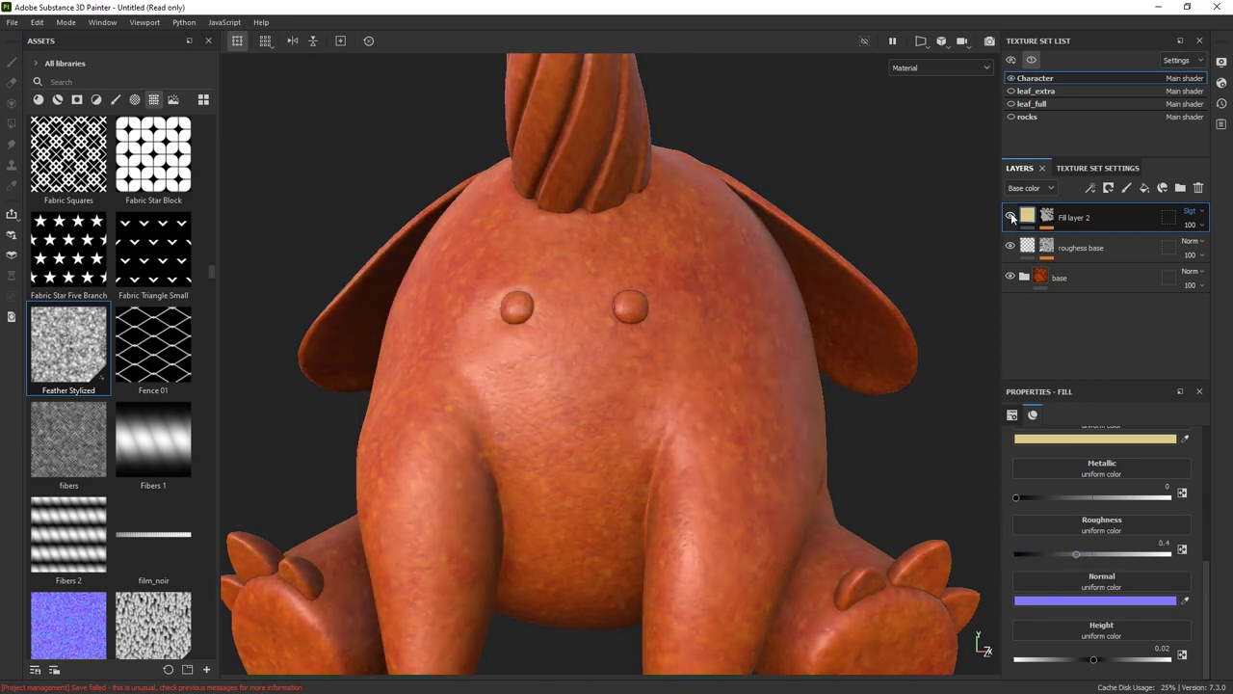
{"action": "left_click", "coordinate": [1081, 248]}
{"action": "left_click", "coordinate": [1009, 216]}
{"action": "left_click", "coordinate": [1095, 218]}
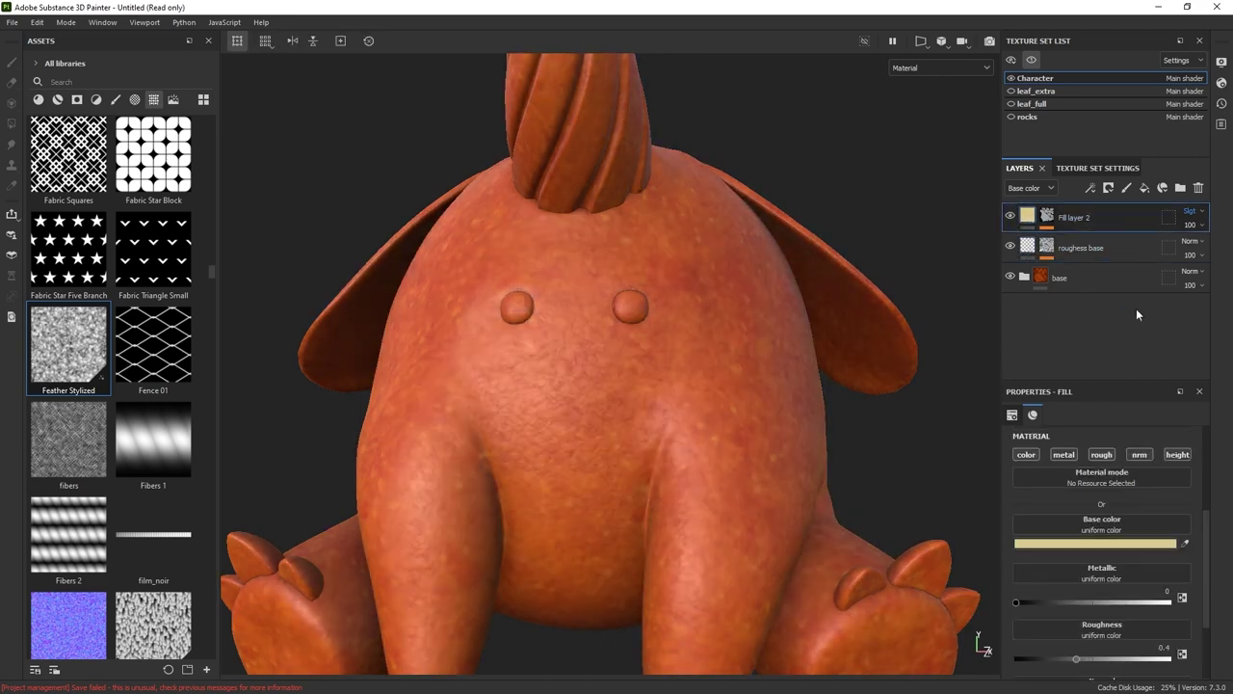
{"action": "right_click_drag", "start_coordinate": [857, 493], "coordinate": [825, 494], "text": "shift"}
{"action": "scroll", "coordinate": [846, 363], "scroll_direction": "down", "scroll_amount": 3}
{"action": "left_click_drag", "start_coordinate": [846, 364], "coordinate": [799, 355], "text": "alt"}
- Add another fill layer on top with a black mask containing a fill effect
{"action": "left_click", "coordinate": [1144, 188]}
{"action": "left_click", "coordinate": [1108, 188]}
{"action": "left_click", "coordinate": [1126, 223]}
{"action": "left_click", "coordinate": [1091, 188]}
{"action": "left_click", "coordinate": [1118, 238]}
- Rename Fill layer 2 as skin and Fill layer 3 as bumps
{"action": "double_click", "coordinate": [1077, 264]}
{"action": "type", "text": "skin"}
{"action": "double_click", "coordinate": [1083, 219]}
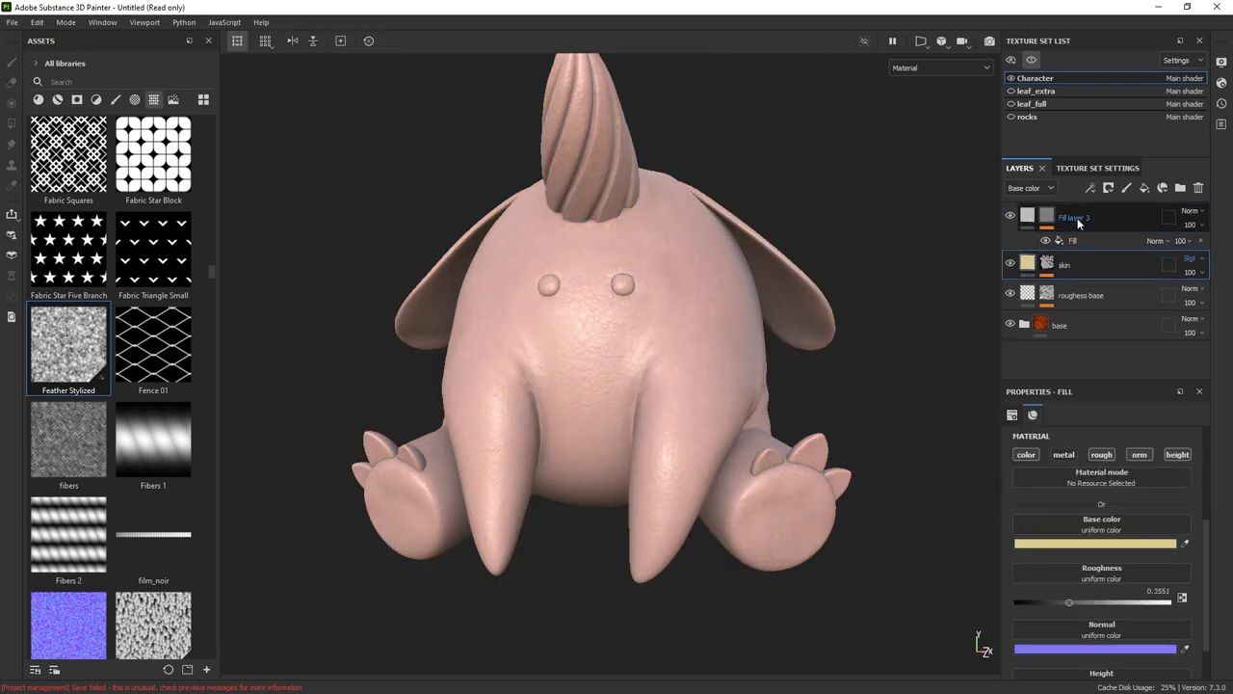
{"action": "type", "text": "bum"}
- Assign the Dirt 3 texture to the bumps mask fill, with tri-planar projection and an increased scale
{"action": "left_click", "coordinate": [1079, 241]}
{"action": "scroll", "coordinate": [153, 292], "scroll_direction": "up", "scroll_amount": 15}
{"action": "left_click_drag", "start_coordinate": [155, 292], "coordinate": [1108, 456]}
{"action": "scroll", "coordinate": [1197, 483], "scroll_direction": "up", "scroll_amount": 3}
{"action": "left_click", "coordinate": [1092, 462]}
{"action": "left_click", "coordinate": [1089, 504]}
{"action": "left_click_drag", "start_coordinate": [1086, 564], "coordinate": [1090, 565]}
- Give the bumps layer a light yellow-orange base color, roughness about 0.08, height 0.01 and Soft light blending
{"action": "left_click", "coordinate": [1028, 216]}
{"action": "scroll", "coordinate": [1032, 545], "scroll_direction": "down", "scroll_amount": 10}
{"action": "left_click", "coordinate": [1038, 438]}
{"action": "left_click", "coordinate": [1051, 503]}
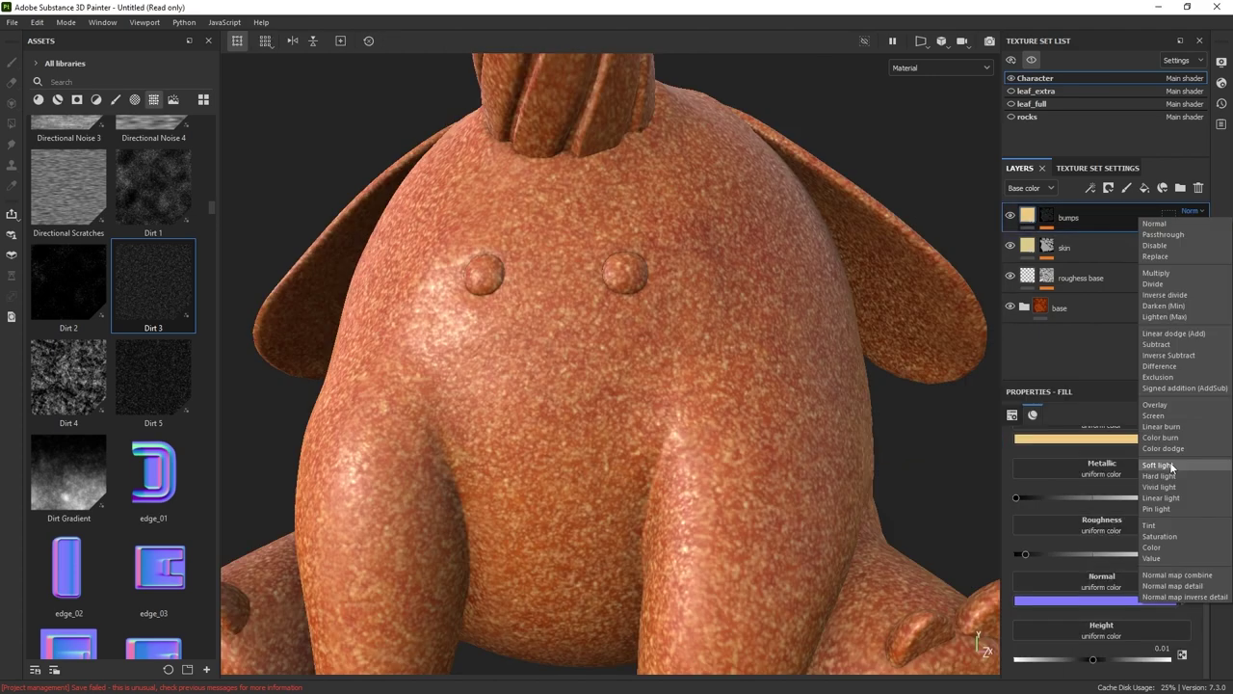
{"action": "left_click", "coordinate": [1184, 388]}
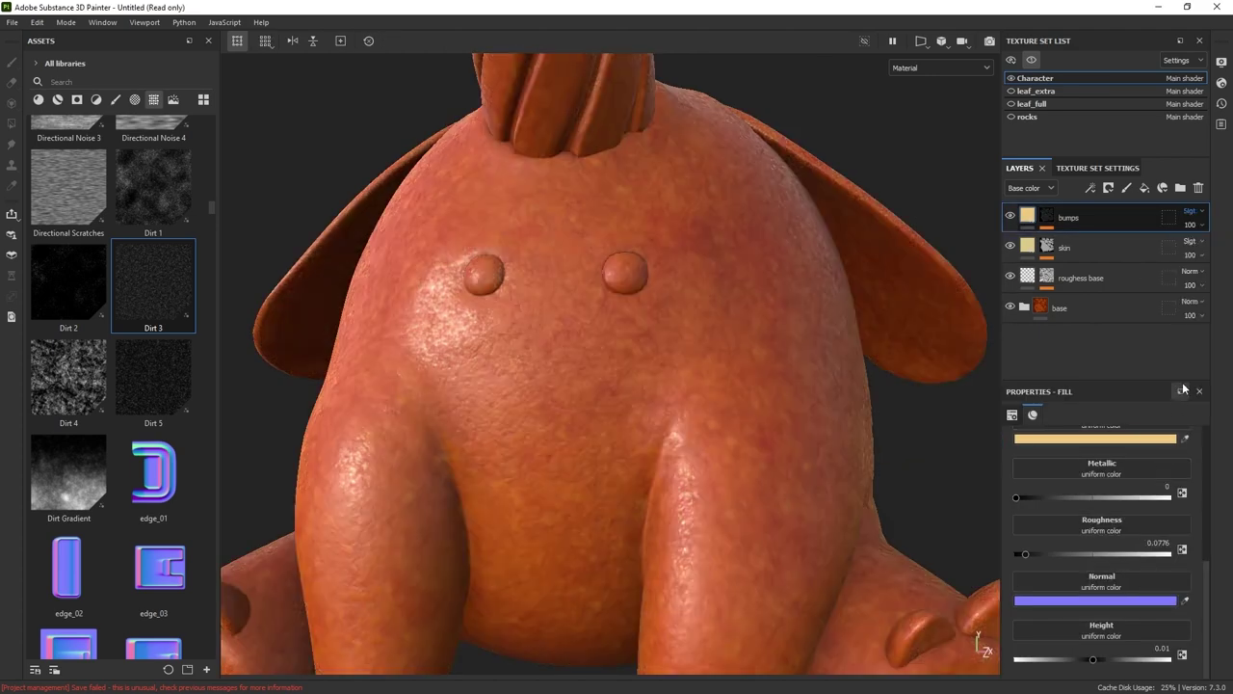
- Compare the character's surface with the bumps layer hidden and shown
{"action": "left_click", "coordinate": [1011, 217]}
{"action": "left_click", "coordinate": [1010, 218]}
{"action": "left_click_drag", "start_coordinate": [900, 373], "coordinate": [766, 385], "text": "alt"}
{"action": "right_click_drag", "start_coordinate": [766, 385], "coordinate": [708, 409], "text": "shift"}
{"action": "left_click_drag", "start_coordinate": [853, 357], "coordinate": [867, 360], "text": "alt"}
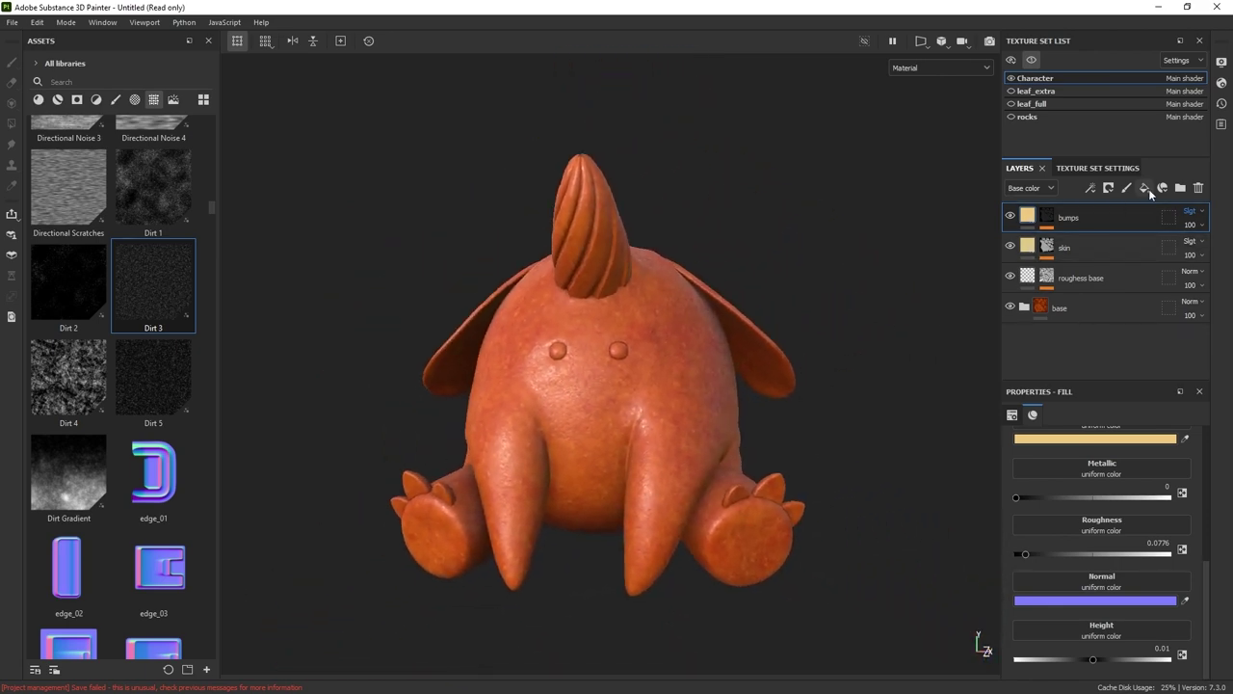
- Add a fill layer named fake SSS with a black mask containing a fill effect
{"action": "left_click", "coordinate": [1145, 188]}
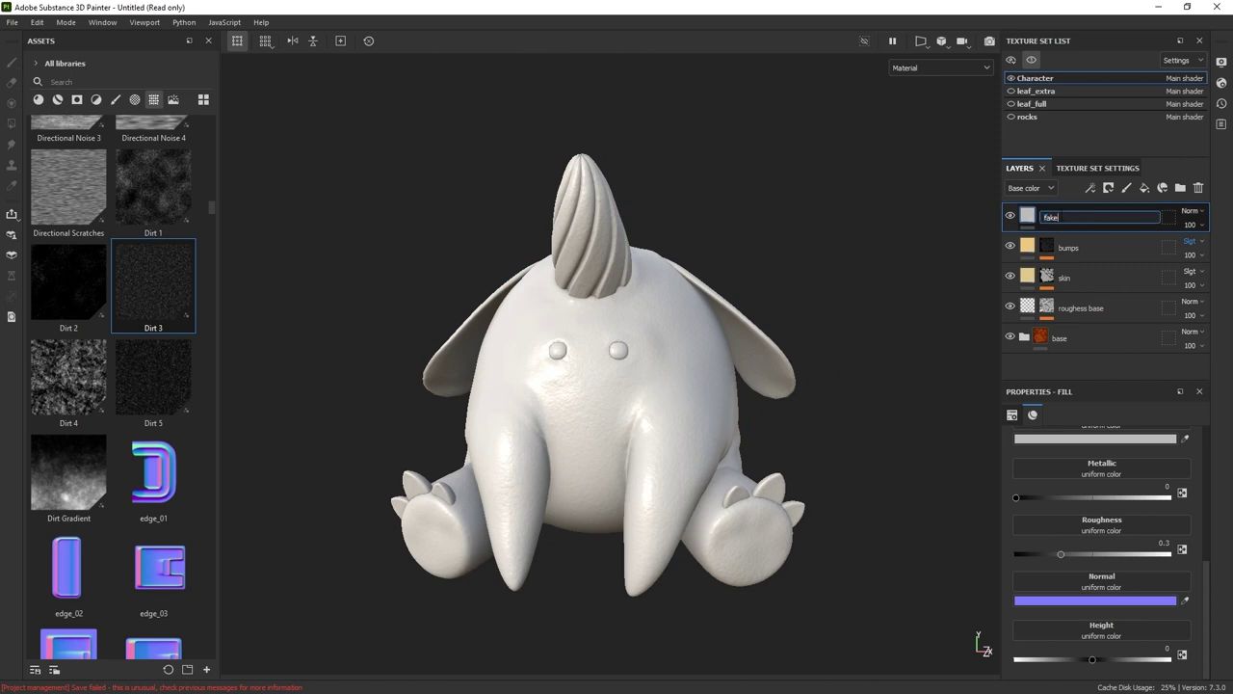
{"action": "left_click", "coordinate": [1108, 188]}
{"action": "left_click", "coordinate": [1133, 222]}
{"action": "left_click", "coordinate": [1092, 188]}
{"action": "left_click", "coordinate": [1120, 236]}
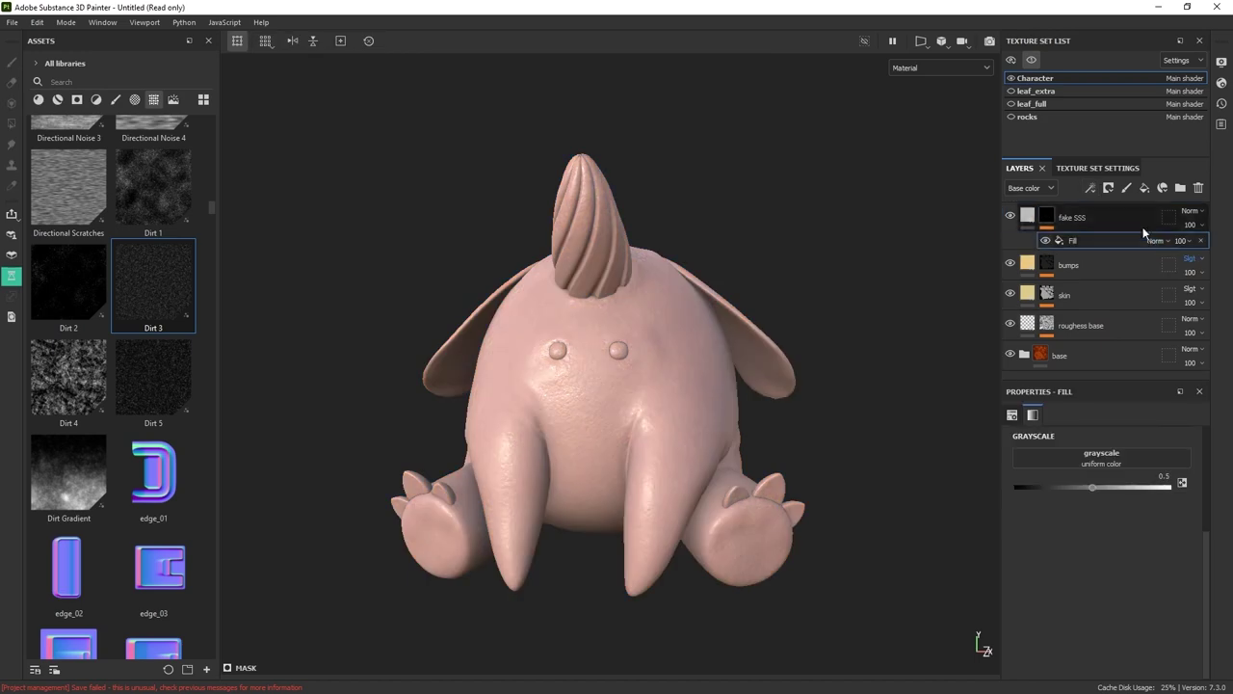
- Assign the Character thickness map to the fake SSS mask fill and give the layer a bright red base color
{"action": "type", "text": "thick"}
{"action": "left_click_drag", "start_coordinate": [68, 159], "coordinate": [1091, 467]}
{"action": "left_click", "coordinate": [1107, 216]}
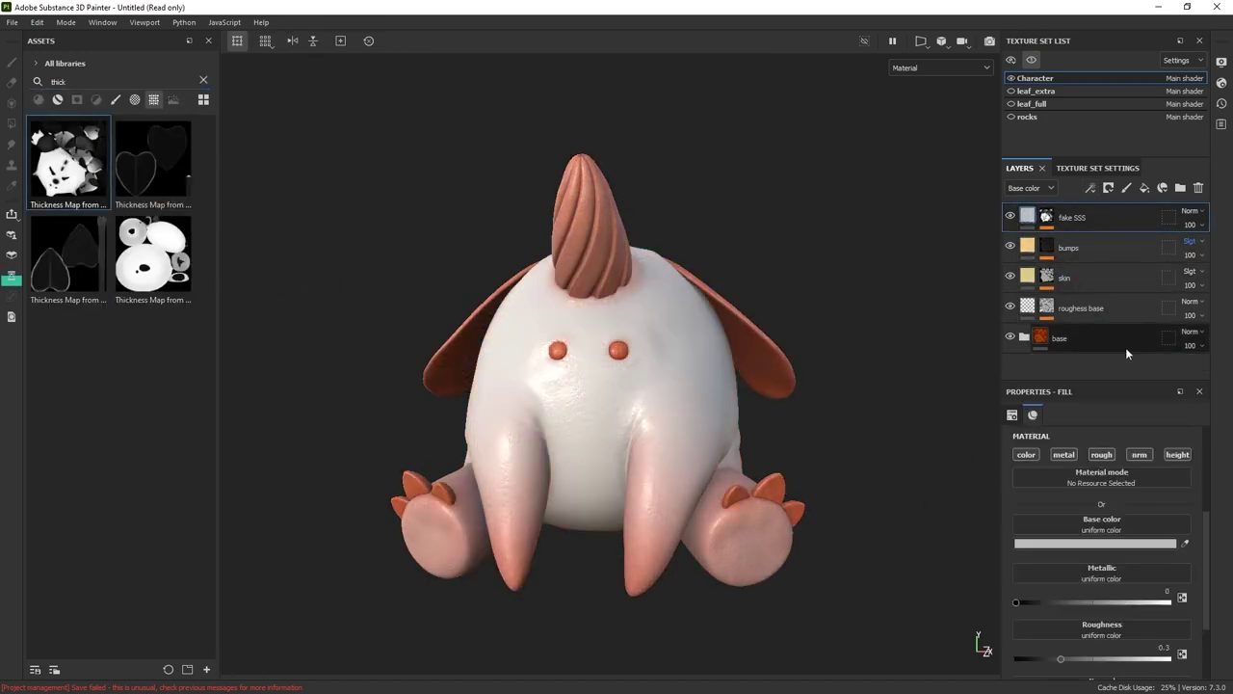
{"action": "left_click", "coordinate": [1127, 542]}
{"action": "left_click_drag", "start_coordinate": [1045, 387], "coordinate": [1077, 394]}
{"action": "left_click", "coordinate": [1072, 361]}
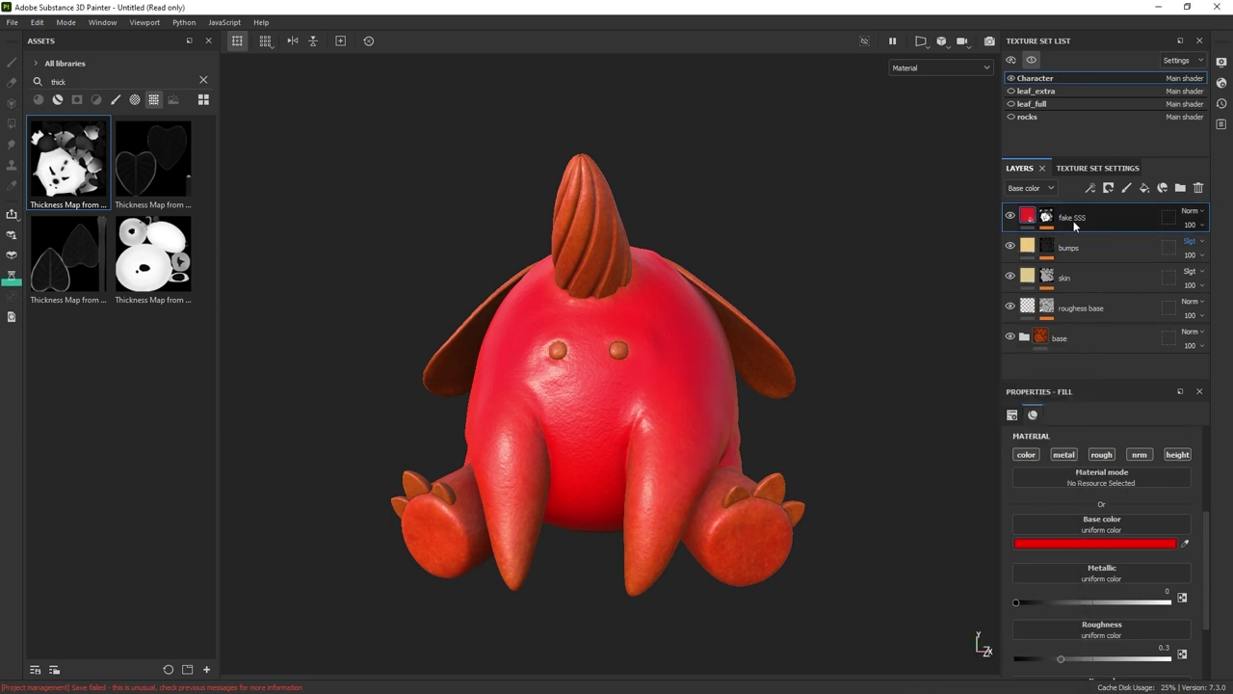
- Add an inverted Levels effect to the fake SSS mask, tighten its input levels, and set the layer's blending to Overlay
{"action": "left_click", "coordinate": [1048, 217]}
{"action": "left_click", "coordinate": [1101, 241]}
{"action": "left_click", "coordinate": [1091, 189]}
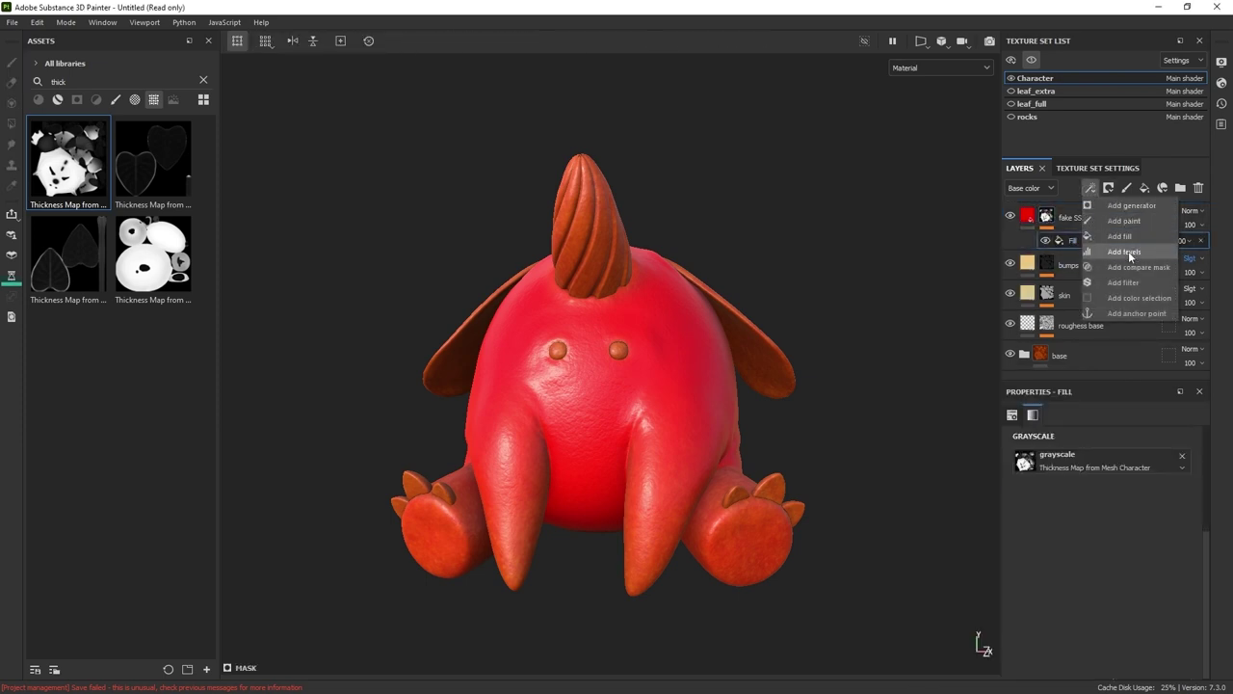
{"action": "left_click", "coordinate": [1124, 251]}
{"action": "left_click", "coordinate": [1156, 529]}
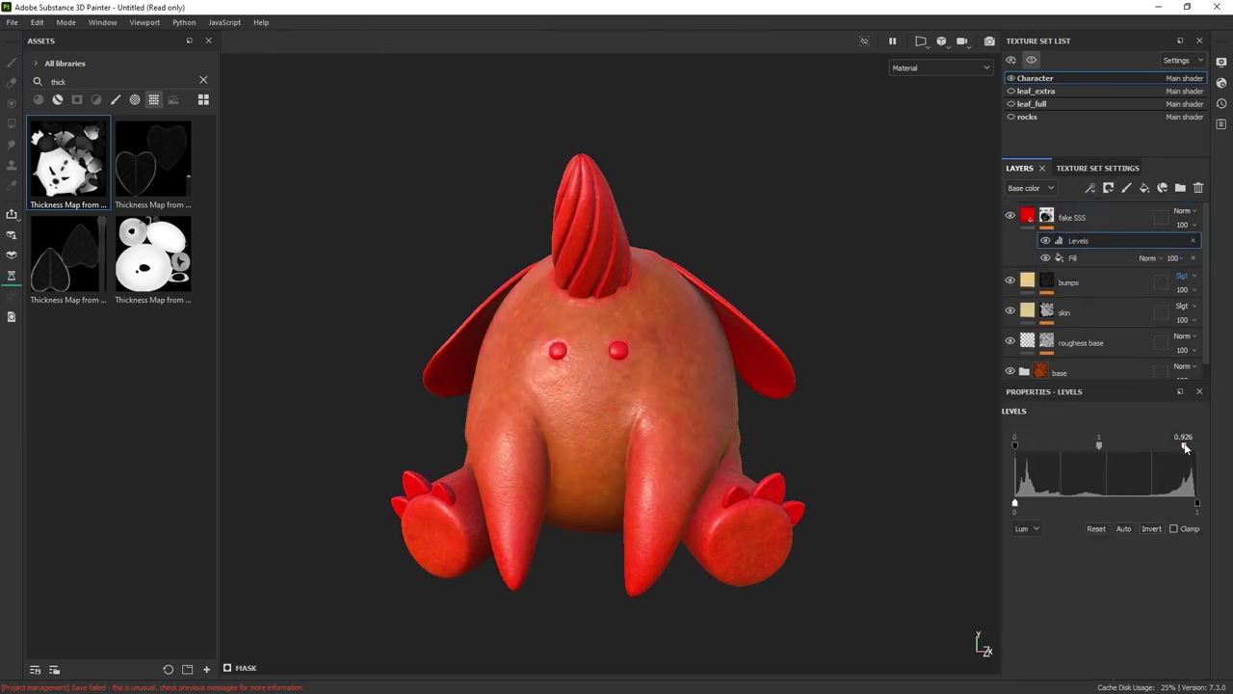
{"action": "left_click", "coordinate": [1186, 211]}
{"action": "left_click", "coordinate": [1177, 405]}
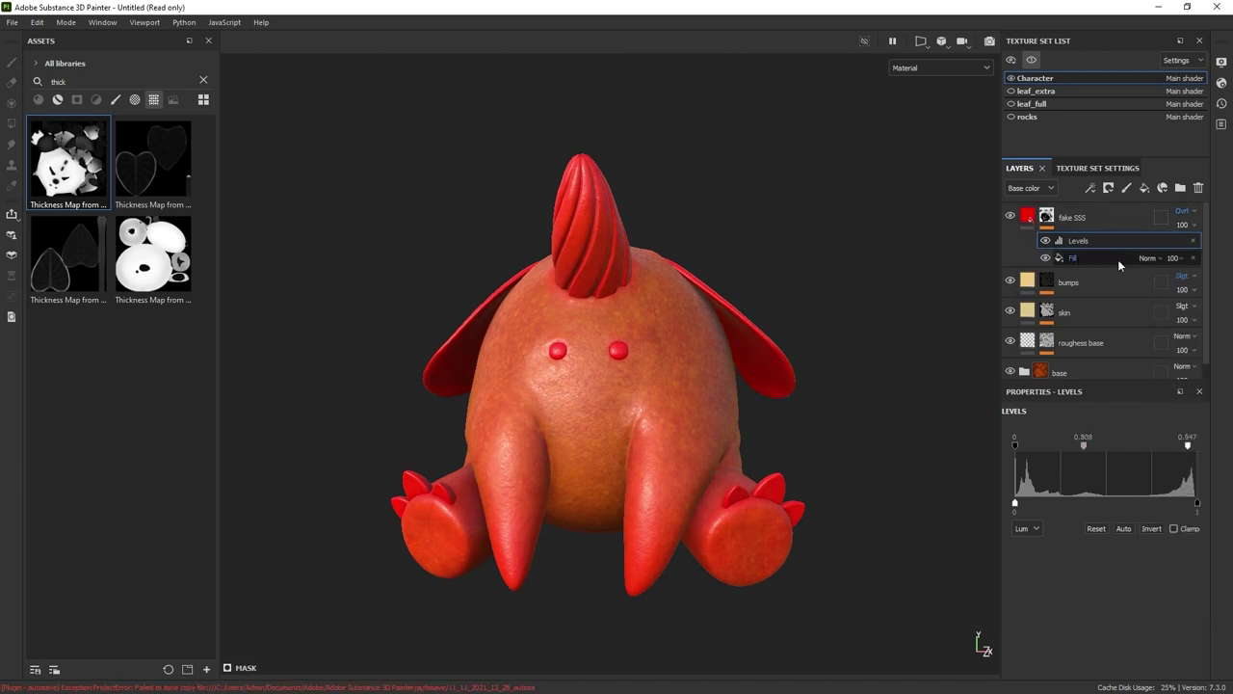
- Soften the fake SSS base color to a muted pink, about C97777, and lower the layer's opacity to 64
{"action": "left_click", "coordinate": [1028, 216]}
{"action": "left_click", "coordinate": [1131, 543]}
{"action": "left_click", "coordinate": [1043, 424]}
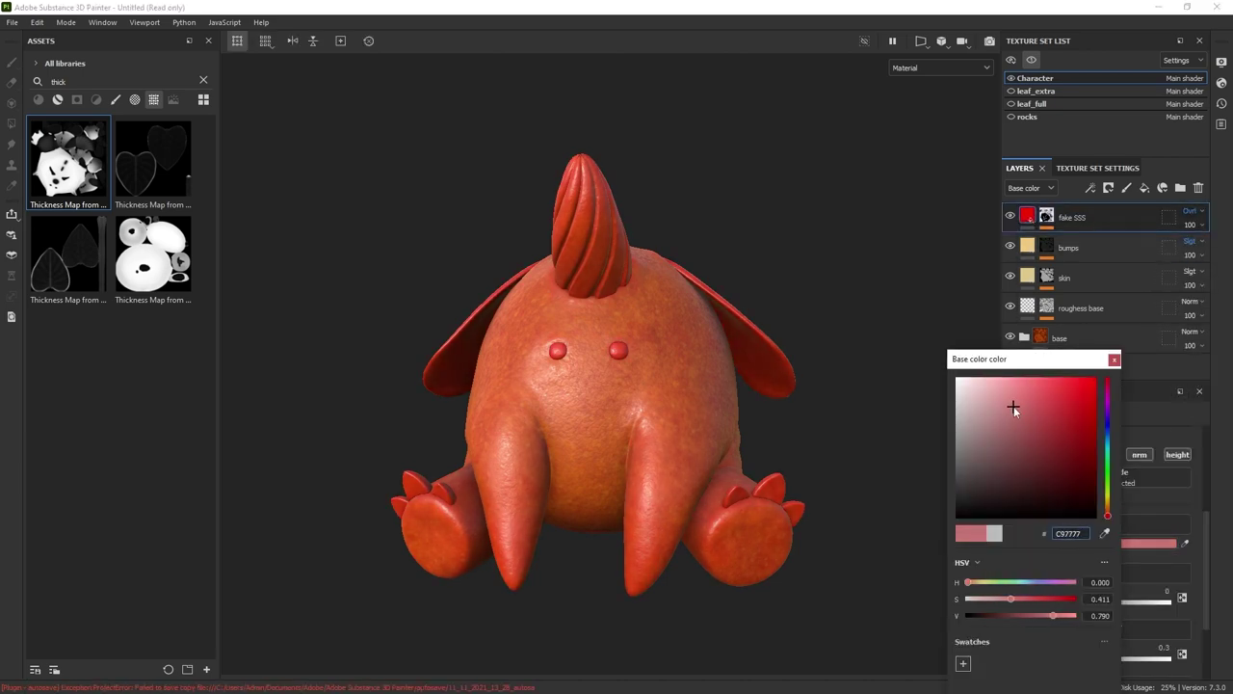
{"action": "left_click_drag", "start_coordinate": [1014, 409], "coordinate": [1015, 409]}
{"action": "left_click", "coordinate": [1192, 224]}
{"action": "left_click_drag", "start_coordinate": [1228, 250], "coordinate": [1216, 253]}
{"action": "left_click", "coordinate": [941, 361]}
{"action": "mouse_move", "coordinate": [817, 364]}
{"action": "left_mouse_down", "text": "alt"}
{"action": "mouse_move", "coordinate": [738, 389]}
{"action": "mouse_move", "coordinate": [819, 376]}
{"action": "left_mouse_up", "text": "alt"}
- Add a new fill layer with base color 171E2C that affects only the color channel
{"action": "left_click", "coordinate": [1145, 188]}
{"action": "left_click", "coordinate": [1065, 543]}
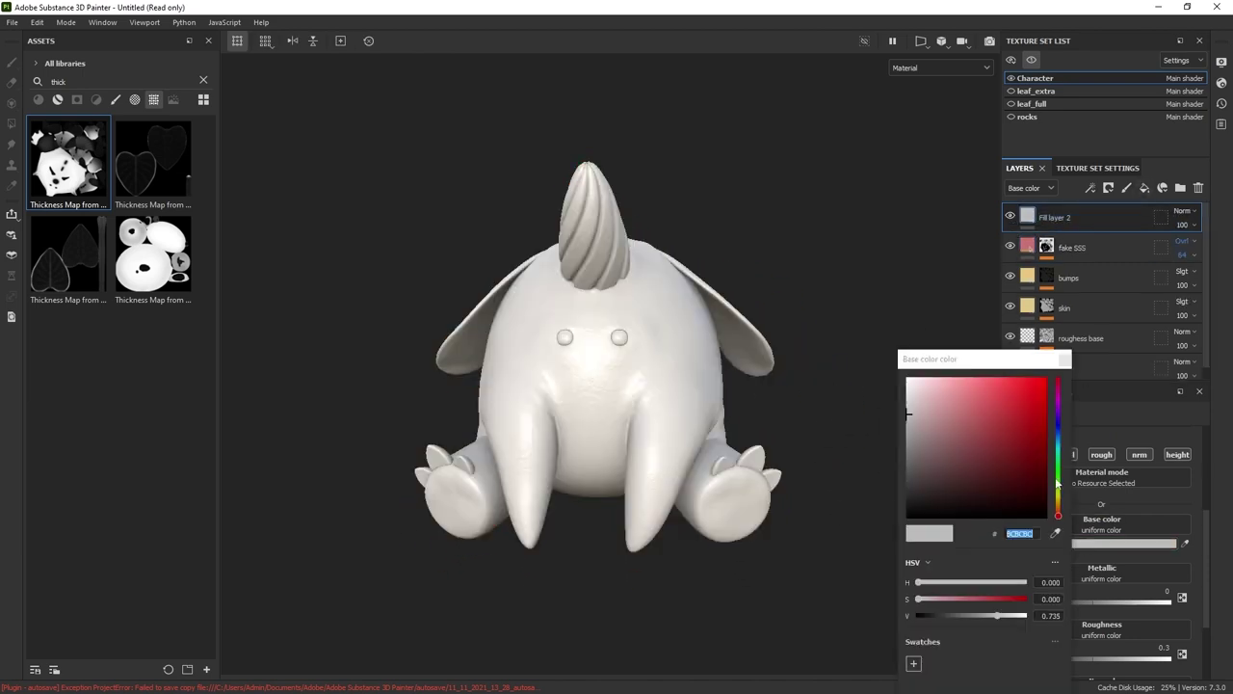
{"action": "type", "text": "171E2C"}
{"action": "left_click", "coordinate": [1065, 360]}
{"action": "left_click", "coordinate": [1065, 455]}
{"action": "left_click", "coordinate": [1100, 455]}
{"action": "left_click", "coordinate": [1178, 454]}
- Give the dark fill layer a black mask with a paint effect and choose the Dirt 1 brush at size 3.2
{"action": "left_click", "coordinate": [1108, 188]}
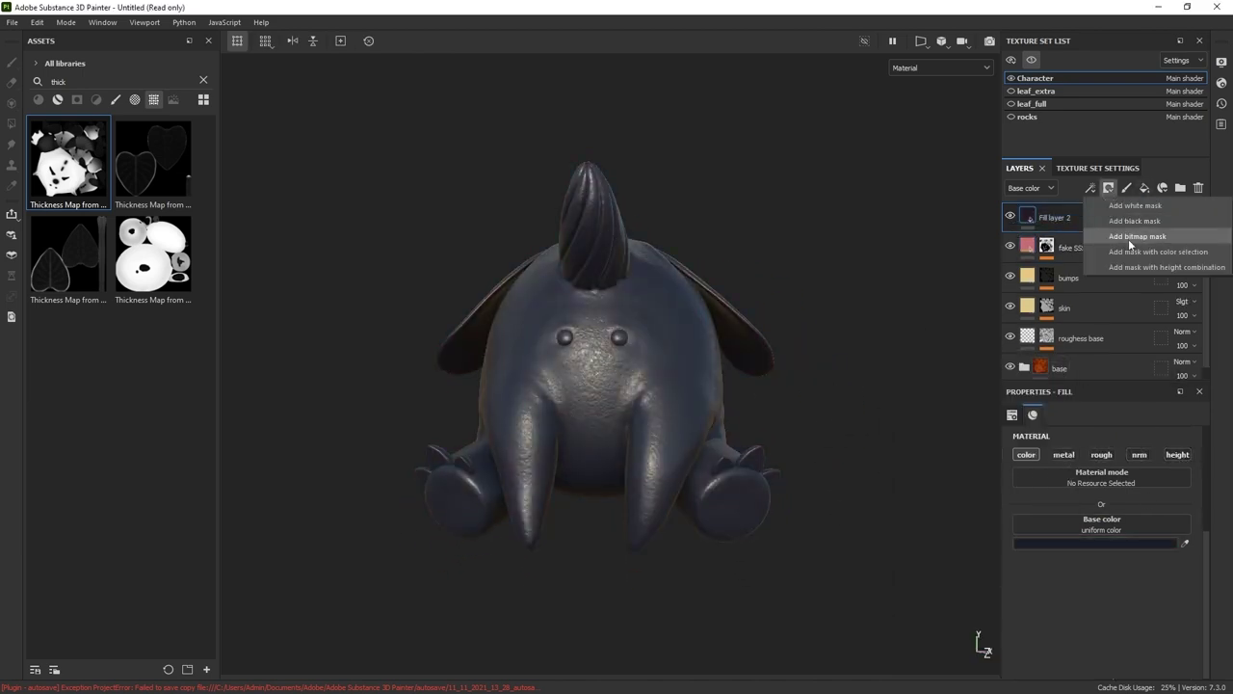
{"action": "left_click", "coordinate": [1127, 220]}
{"action": "left_click", "coordinate": [1090, 188]}
{"action": "left_click", "coordinate": [1129, 223]}
{"action": "left_click", "coordinate": [204, 80]}
{"action": "left_click", "coordinate": [116, 100]}
{"action": "scroll", "coordinate": [116, 337], "scroll_direction": "down", "scroll_amount": 10}
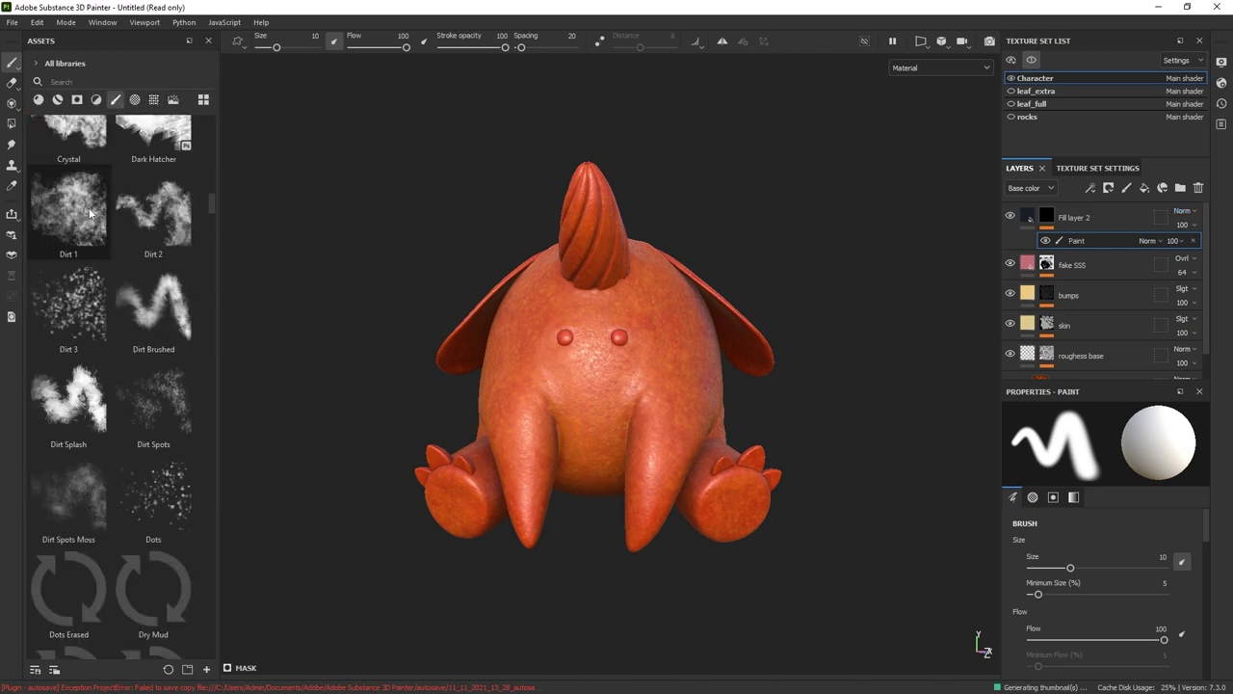
{"action": "left_click", "coordinate": [68, 210]}
{"action": "middle_click_drag", "start_coordinate": [669, 534], "coordinate": [691, 435], "text": "alt"}
{"action": "right_click_drag", "start_coordinate": [682, 450], "coordinate": [652, 449], "text": "ctrl"}
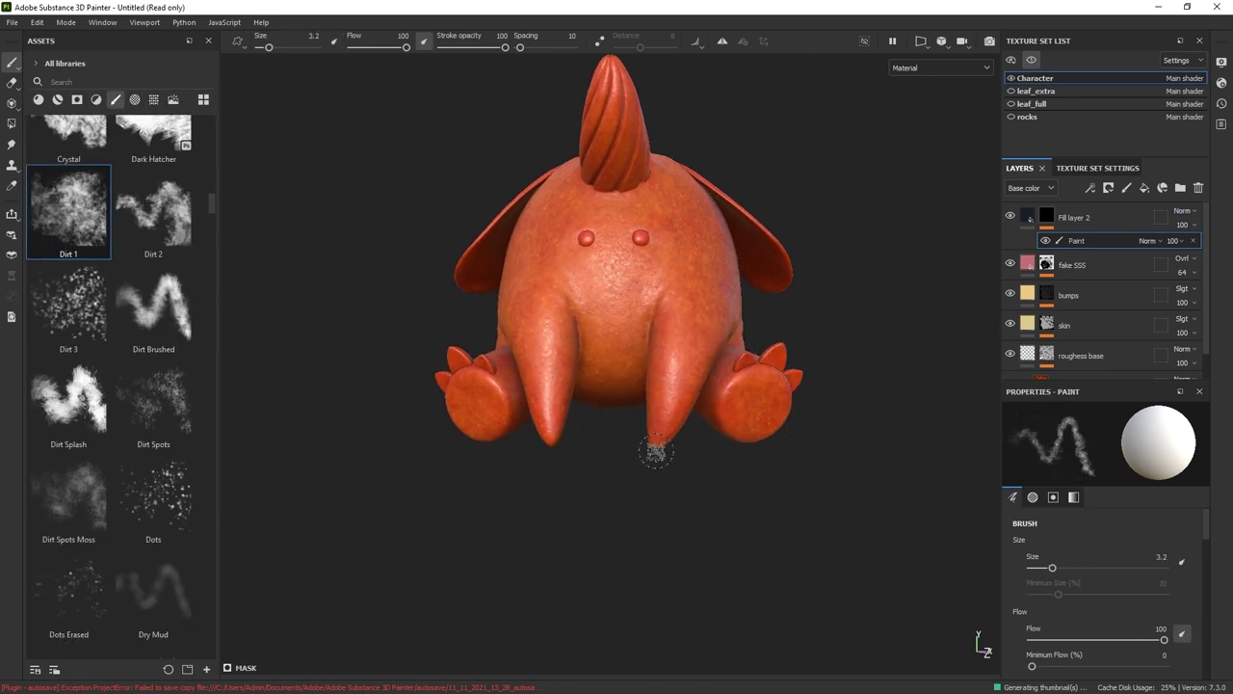
- Paint the dark tone onto the arm tips and foot soles, reducing the brush size to 1.85 for the feet
{"action": "scroll", "coordinate": [660, 445], "scroll_direction": "up", "scroll_amount": 2}
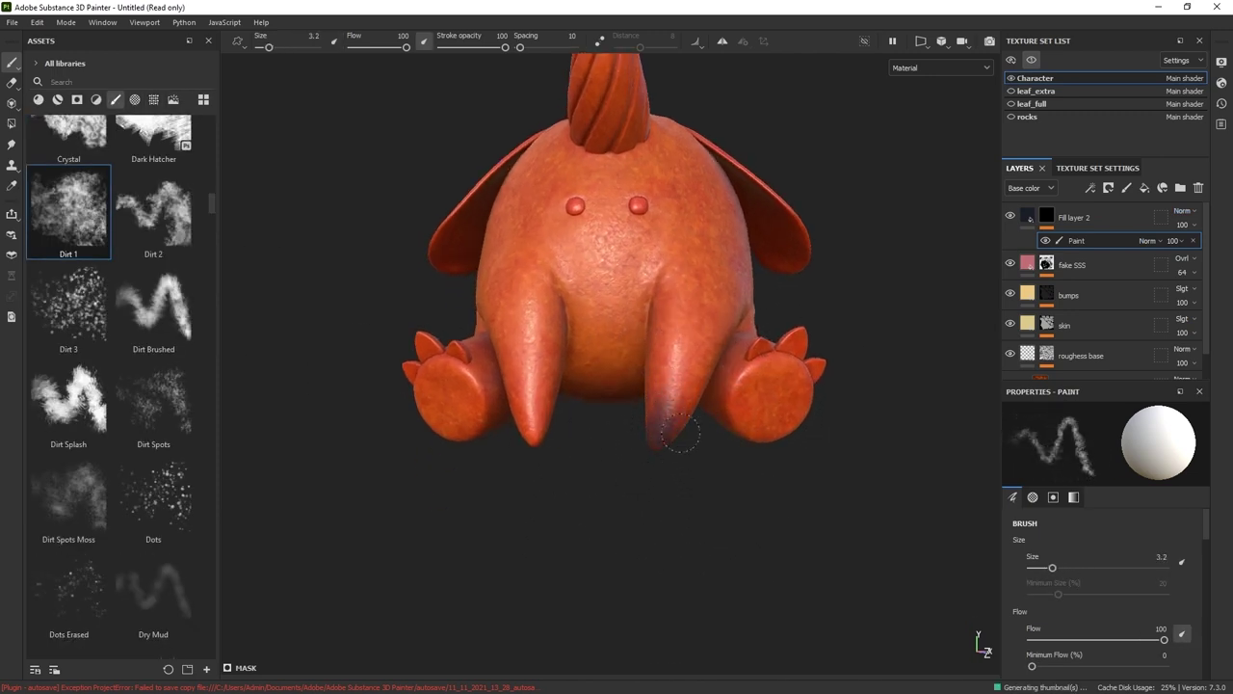
{"action": "left_click_drag", "start_coordinate": [680, 434], "coordinate": [667, 451]}
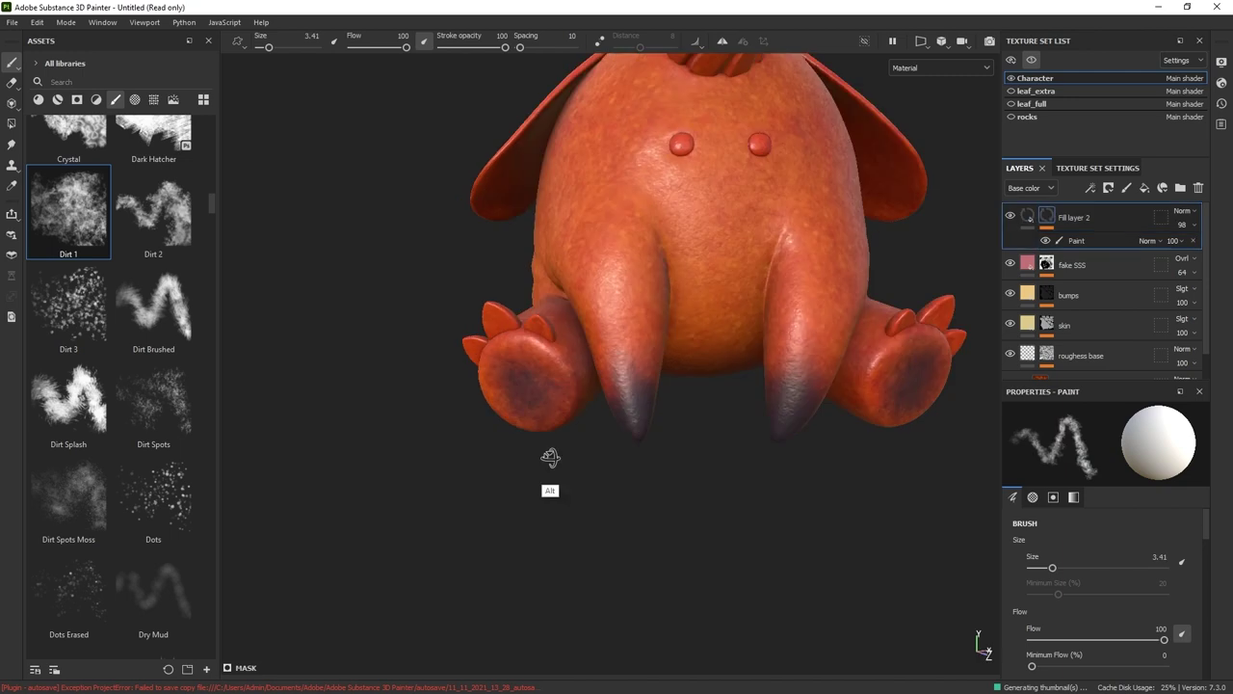
{"action": "left_click_drag", "start_coordinate": [550, 460], "coordinate": [528, 457], "text": "alt"}
{"action": "right_click_drag", "start_coordinate": [543, 378], "coordinate": [515, 349], "text": "ctrl"}
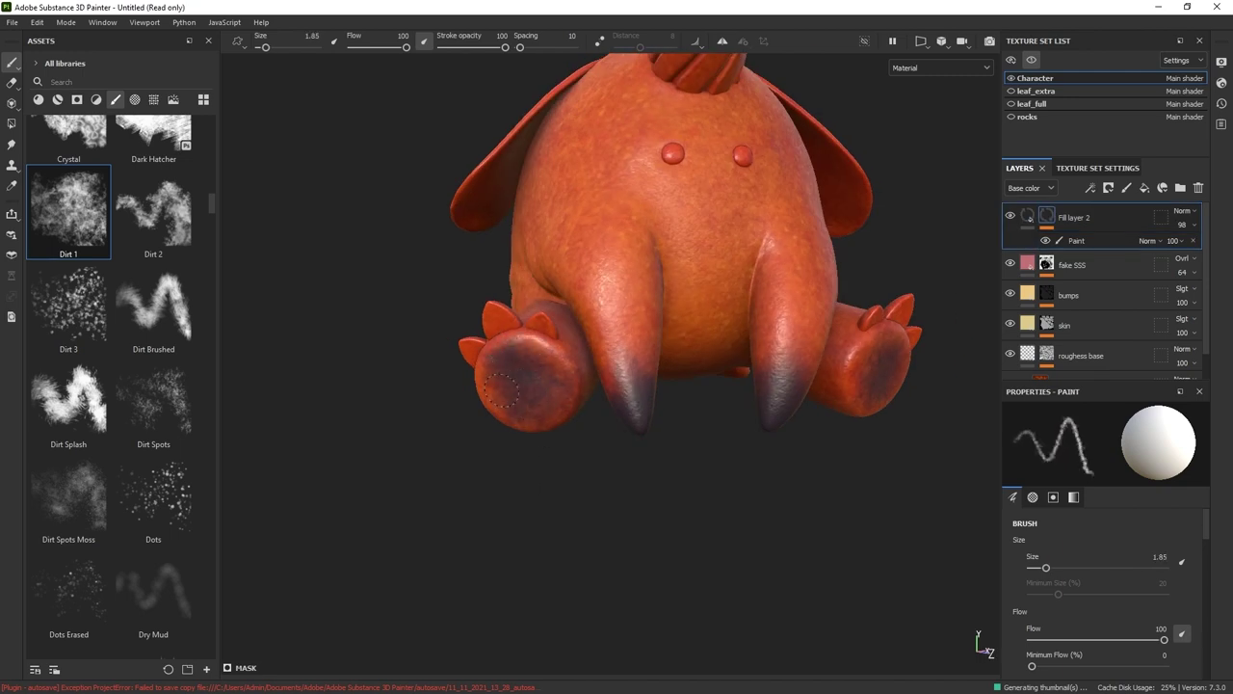
{"action": "left_click_drag", "start_coordinate": [547, 398], "coordinate": [819, 354], "text": "alt"}
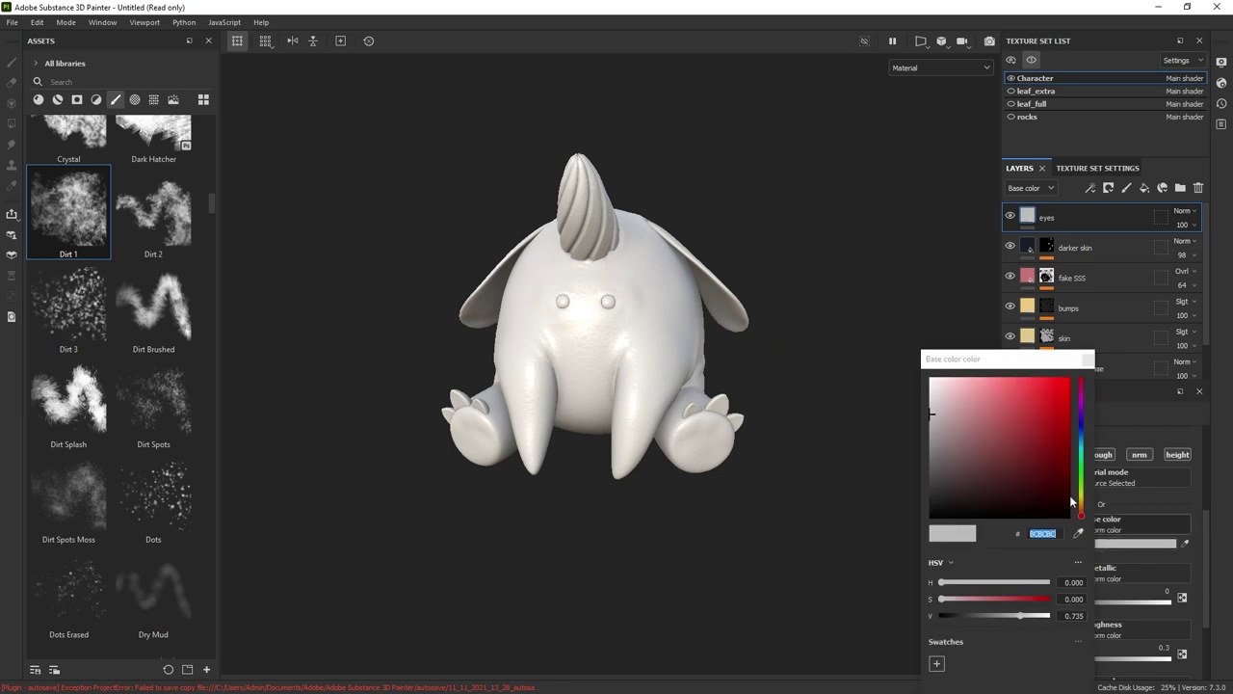
- Give the black eyes layer a black mask with a paint effect and show the 3D and 2D views side by side
{"action": "left_click", "coordinate": [1108, 188]}
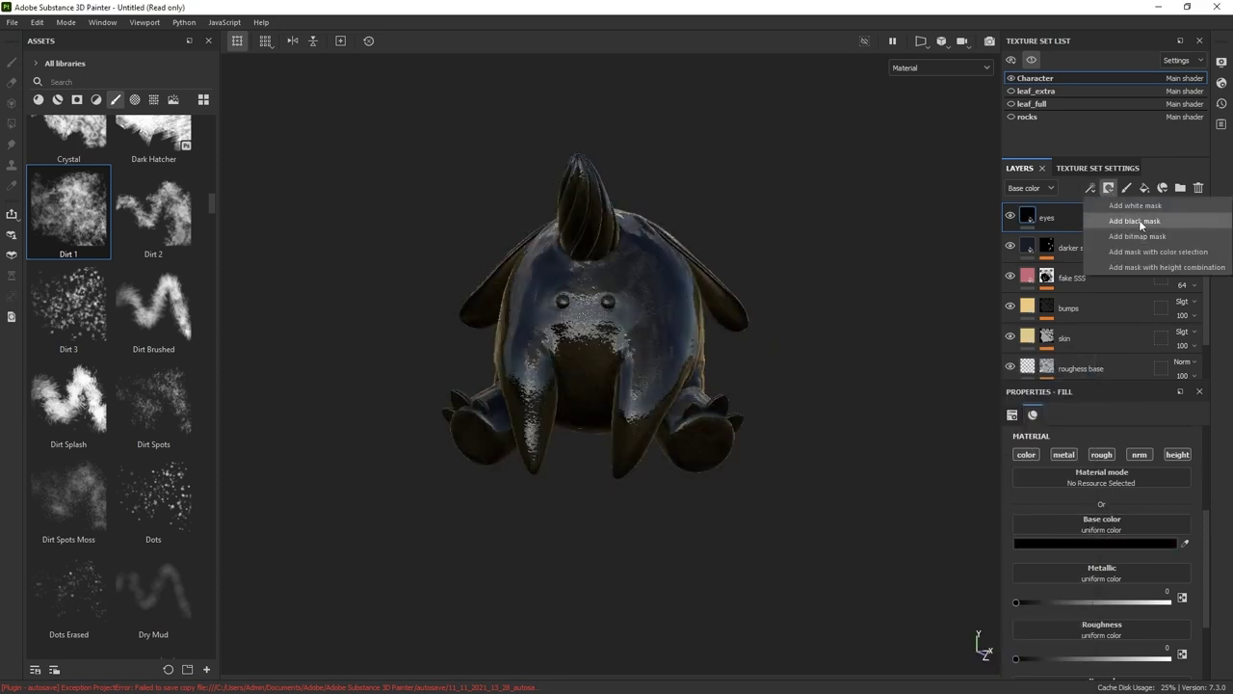
{"action": "left_click", "coordinate": [1141, 224]}
{"action": "left_click", "coordinate": [1090, 188]}
{"action": "left_click", "coordinate": [1133, 223]}
{"action": "left_click", "coordinate": [922, 41]}
{"action": "left_click", "coordinate": [952, 60]}
{"action": "middle_click_drag", "start_coordinate": [792, 385], "coordinate": [712, 364], "text": "alt"}
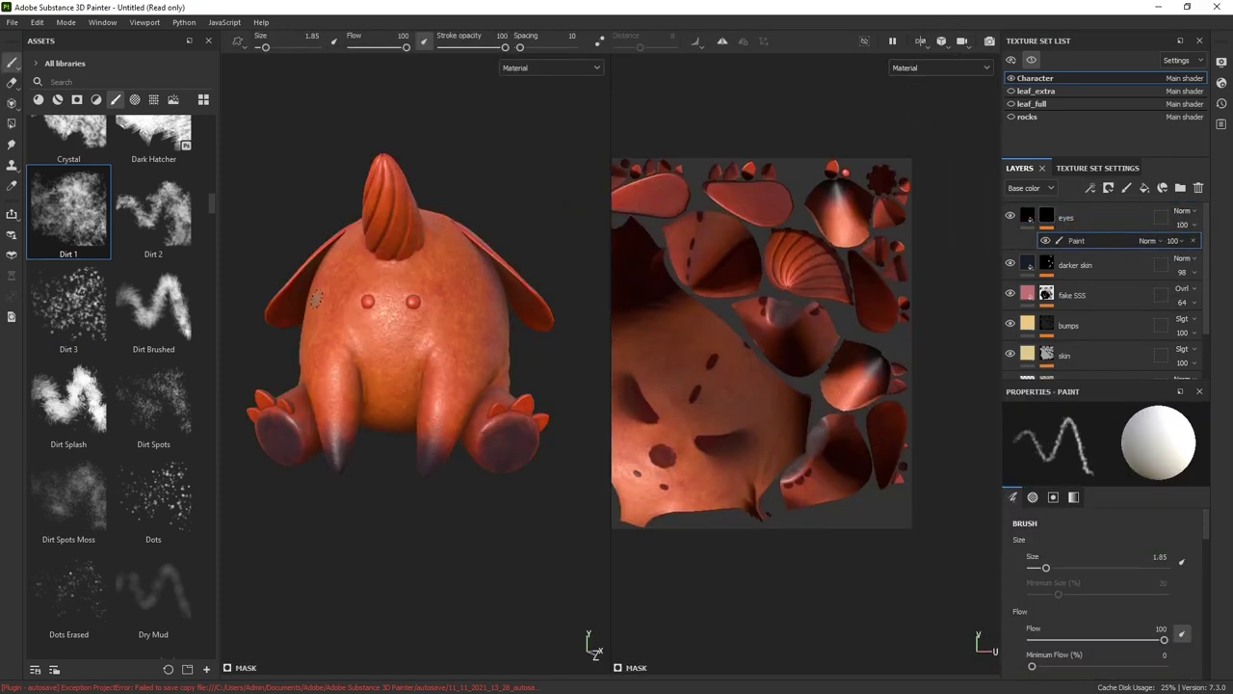
- Reveal the eyes layer on both eyes by polygon-filling their UV islands in the mask
{"action": "right_click_drag", "start_coordinate": [884, 207], "coordinate": [810, 150], "text": "alt"}
{"action": "middle_click_drag", "start_coordinate": [809, 151], "coordinate": [815, 270], "text": "alt"}
{"action": "right_click_drag", "start_coordinate": [814, 270], "coordinate": [766, 297], "text": "alt"}
{"action": "key", "text": "4"}
{"action": "left_click", "coordinate": [781, 261]}
{"action": "middle_click_drag", "start_coordinate": [894, 398], "coordinate": [661, 338], "text": "alt"}
{"action": "middle_click_drag", "start_coordinate": [840, 655], "coordinate": [931, 289], "text": "alt"}
{"action": "middle_click_drag", "start_coordinate": [772, 385], "coordinate": [820, 150], "text": "alt"}
{"action": "middle_click_drag", "start_coordinate": [693, 482], "coordinate": [770, 75], "text": "alt"}
{"action": "middle_click_drag", "start_coordinate": [673, 228], "coordinate": [946, 587], "text": "alt"}
{"action": "middle_click_drag", "start_coordinate": [891, 248], "coordinate": [697, 311], "text": "alt"}
{"action": "middle_click_drag", "start_coordinate": [697, 311], "coordinate": [964, 280], "text": "alt"}
{"action": "left_click", "coordinate": [633, 250]}
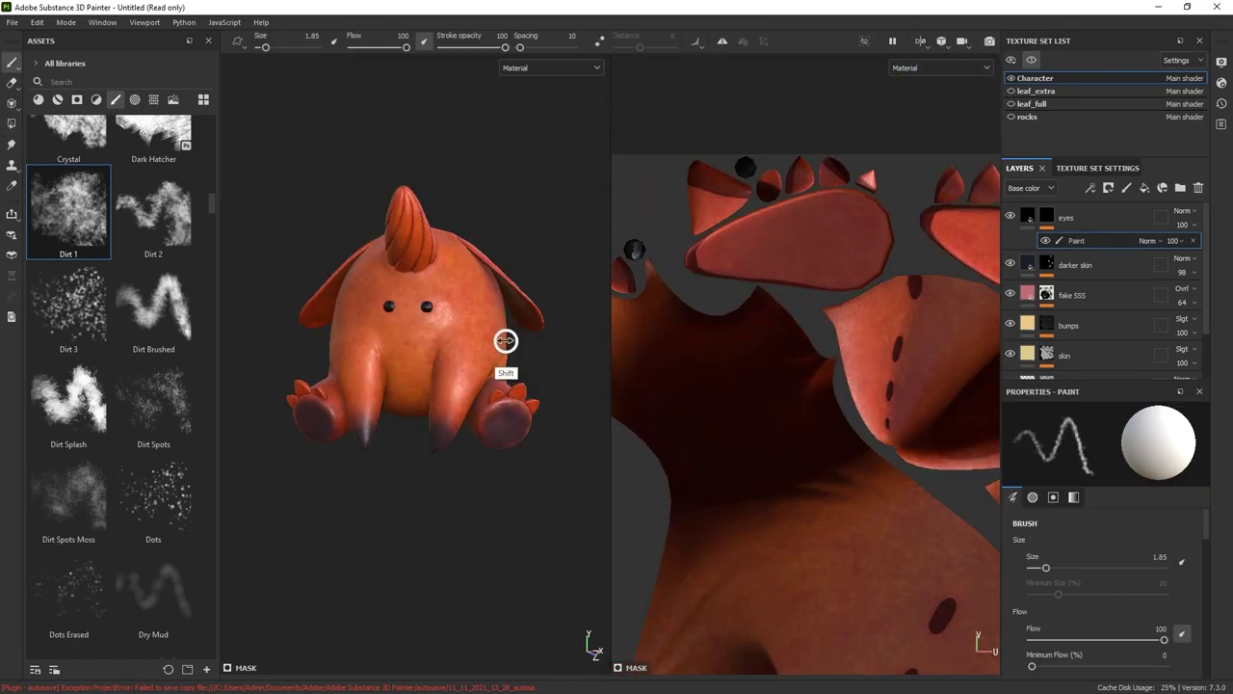
- Apply the Bone Stylized smart material above the eyes layer, rename it horn, and mask it for painting on the horn
{"action": "left_click_drag", "start_coordinate": [505, 340], "coordinate": [413, 393], "text": "alt+shift"}
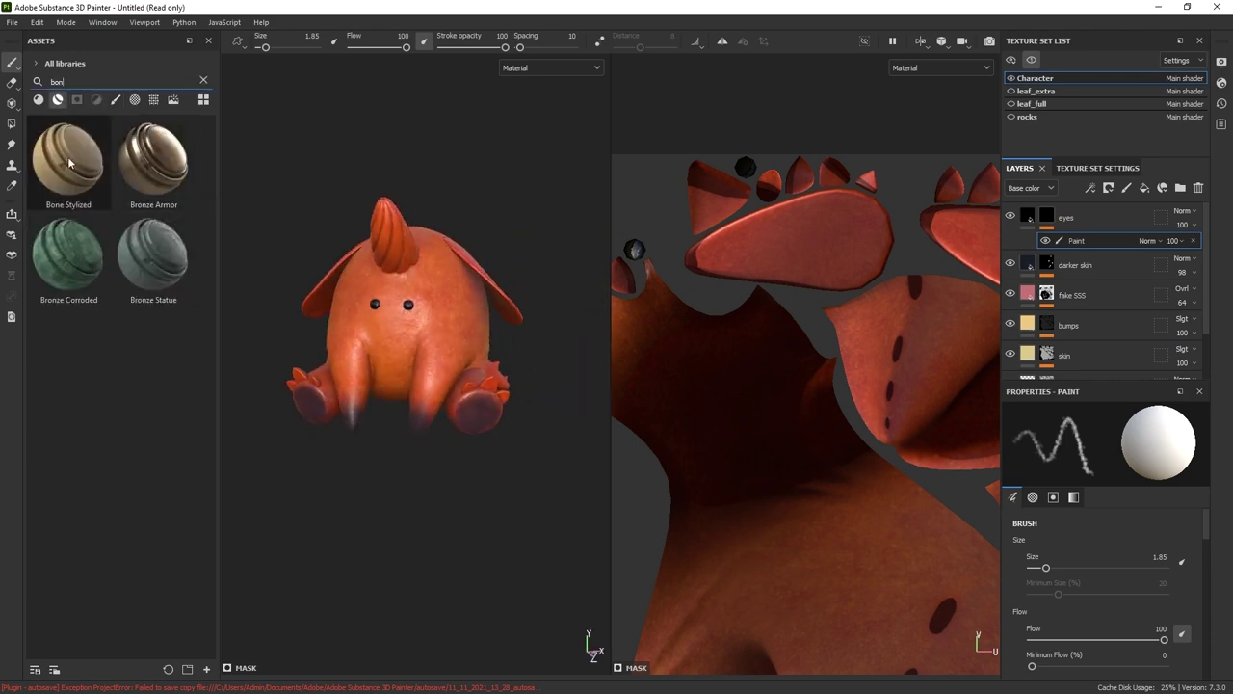
{"action": "left_click_drag", "start_coordinate": [69, 159], "coordinate": [1079, 219]}
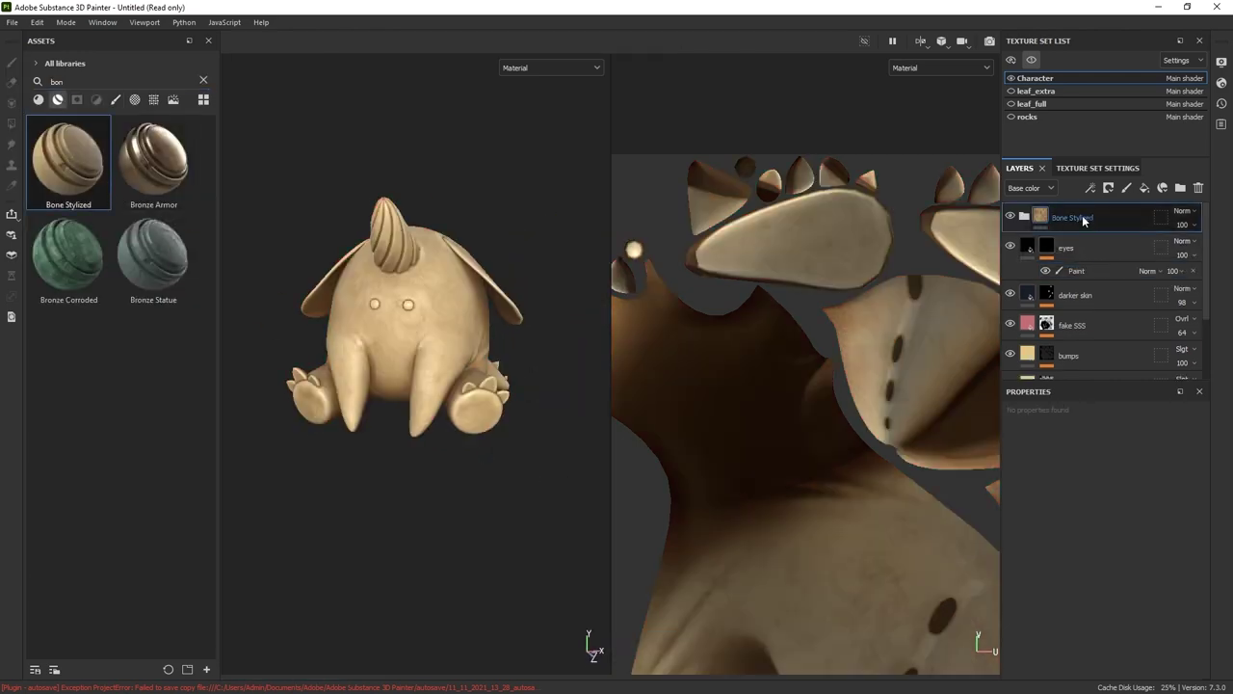
{"action": "right_click", "coordinate": [1100, 218]}
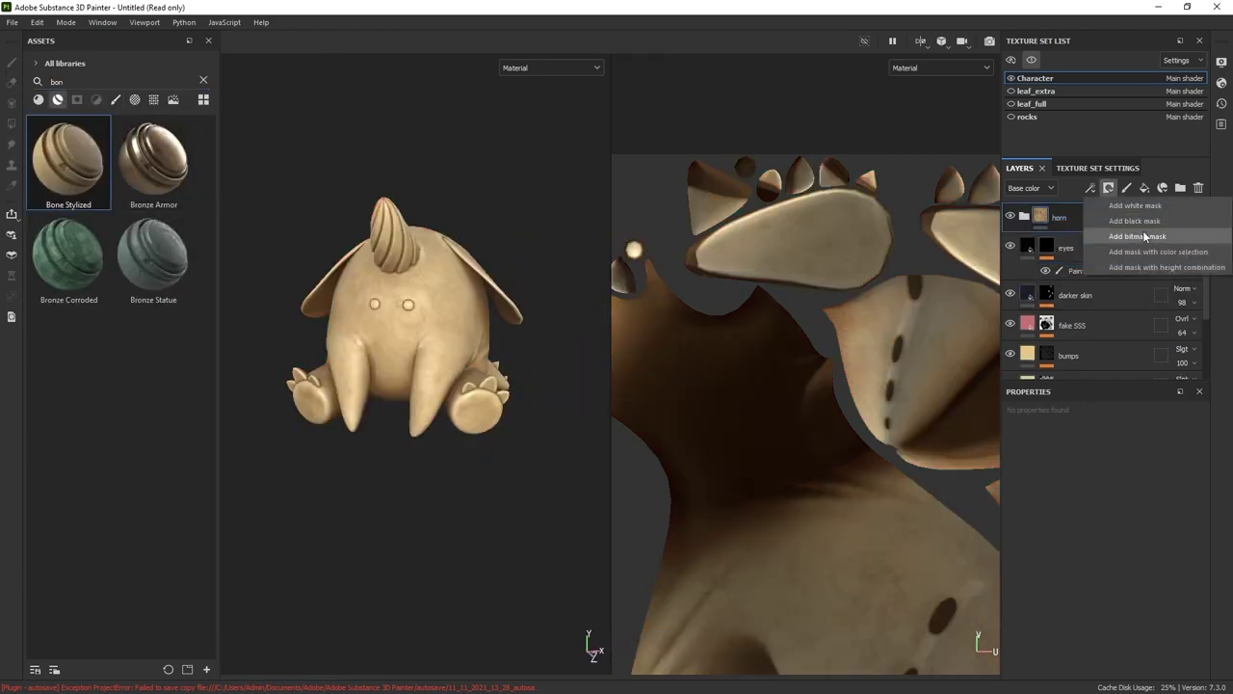
{"action": "left_click", "coordinate": [1127, 237]}
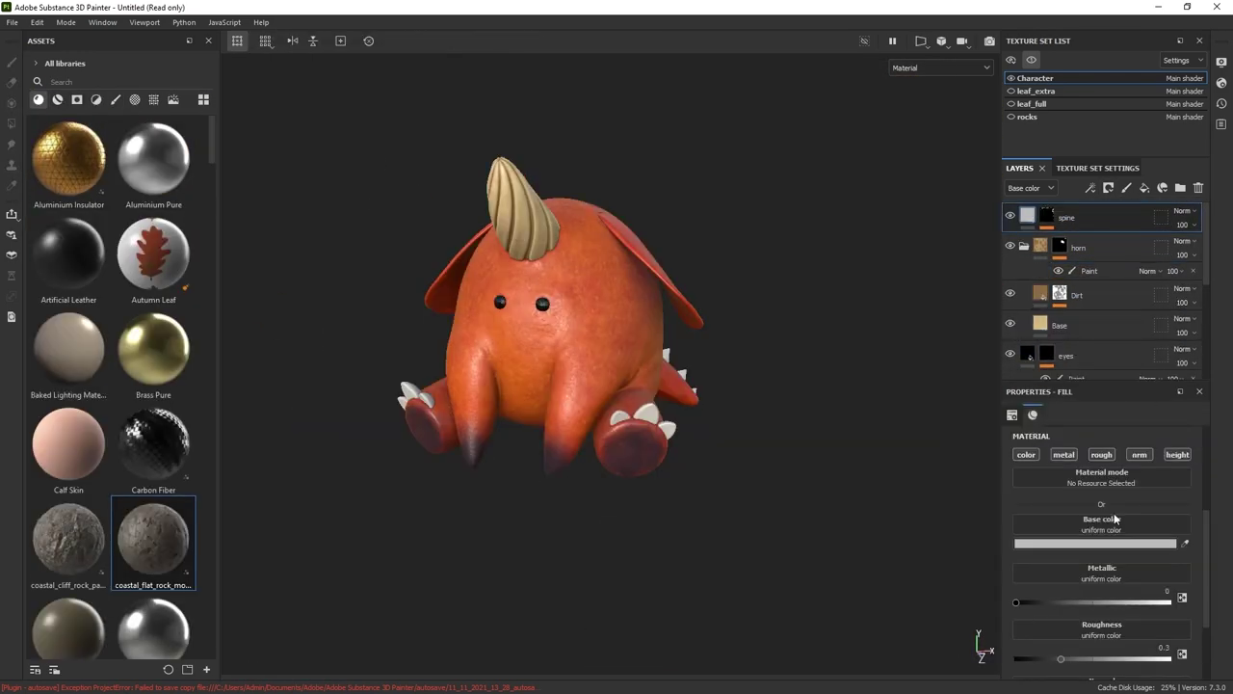
- Give the spine layer a very dark base color and a roughness of about 0.95
{"action": "left_click", "coordinate": [1114, 512]}
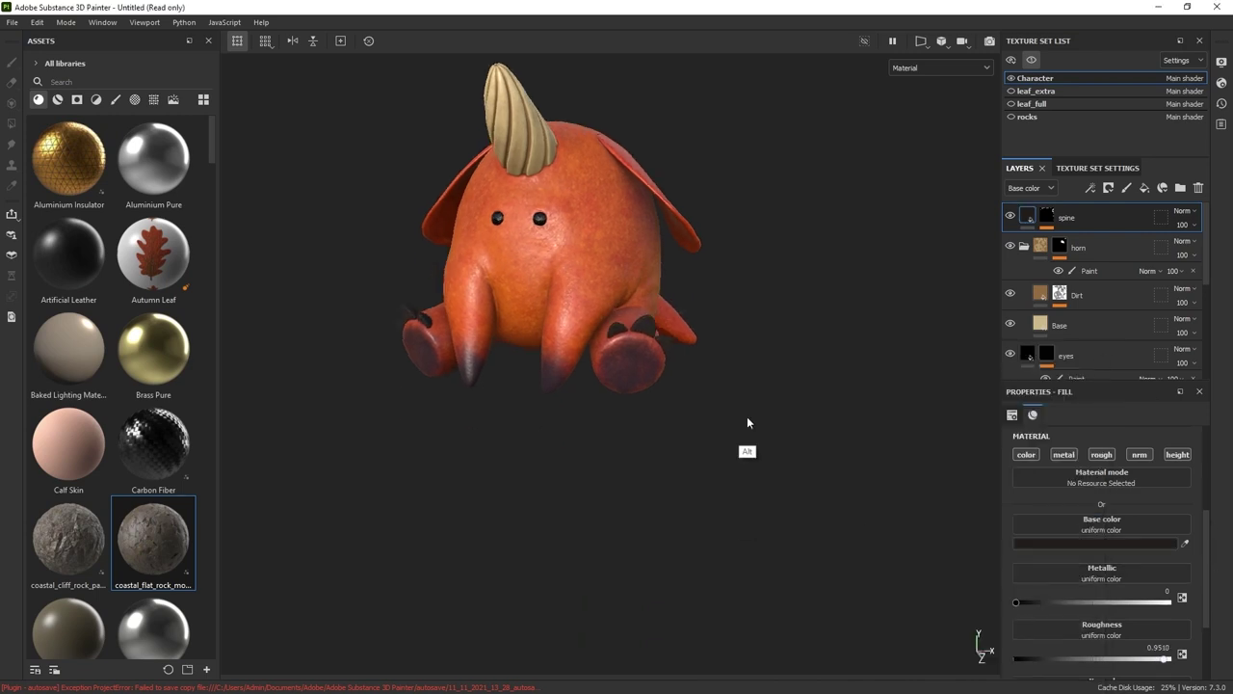
{"action": "mouse_move", "coordinate": [746, 416]}
{"action": "left_mouse_down", "text": "alt"}
{"action": "mouse_move", "coordinate": [650, 506]}
{"action": "mouse_move", "coordinate": [617, 481]}
{"action": "left_mouse_up", "text": "alt"}
{"action": "left_click", "coordinate": [1151, 317]}
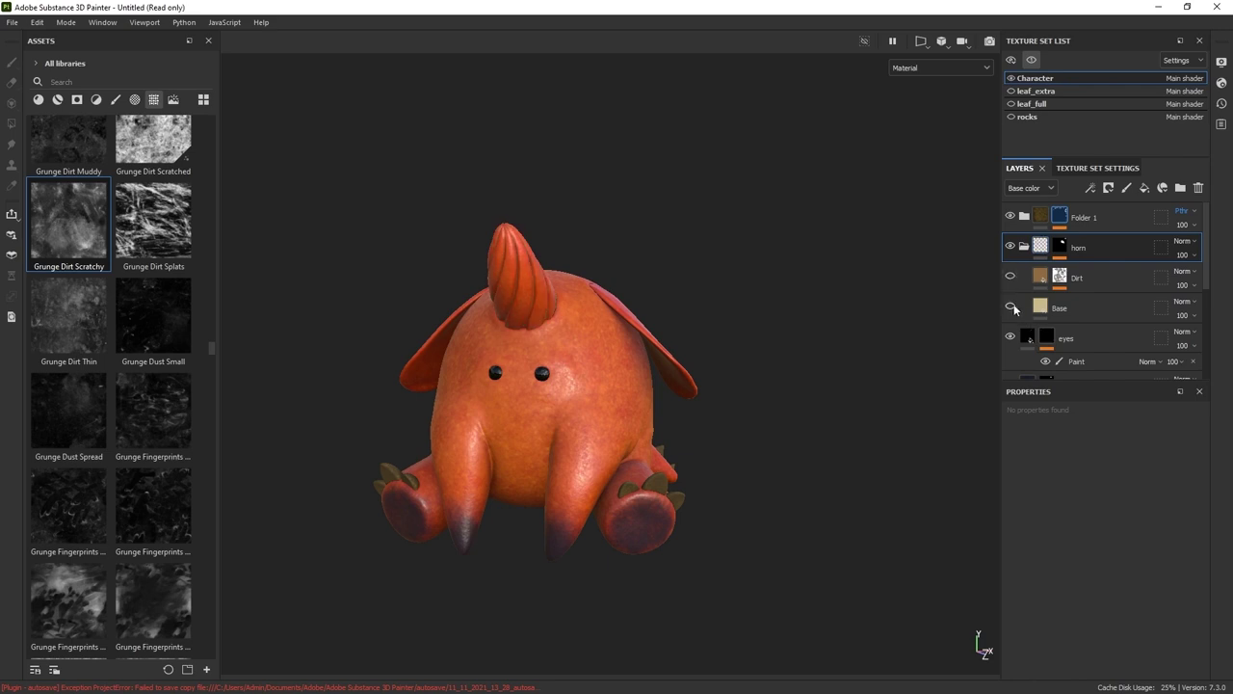
- Show the horn's Base layer and change its base color to mint green
{"action": "left_click", "coordinate": [1011, 307]}
{"action": "left_click", "coordinate": [1060, 308]}
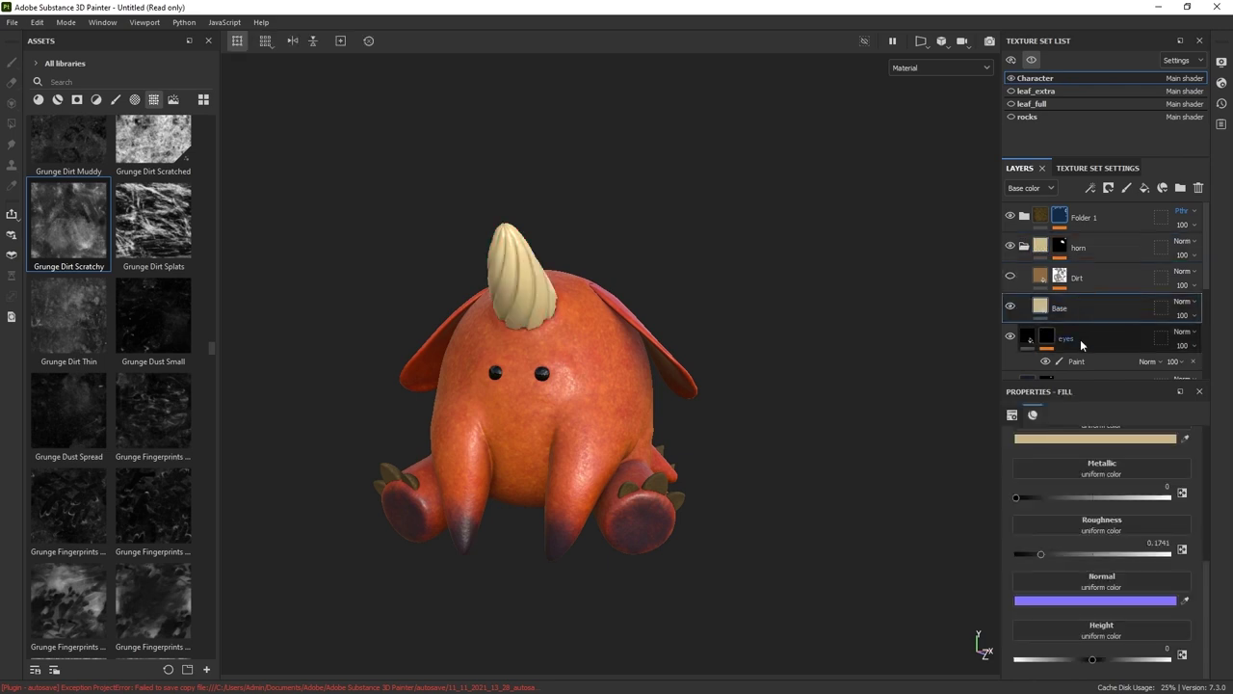
{"action": "left_click", "coordinate": [1146, 438]}
{"action": "left_click", "coordinate": [1012, 416]}
{"action": "left_click", "coordinate": [1105, 359]}
- Show the horn's Dirt layer and change its base color to a muted blue
{"action": "left_click", "coordinate": [1011, 276]}
{"action": "left_click", "coordinate": [1077, 278]}
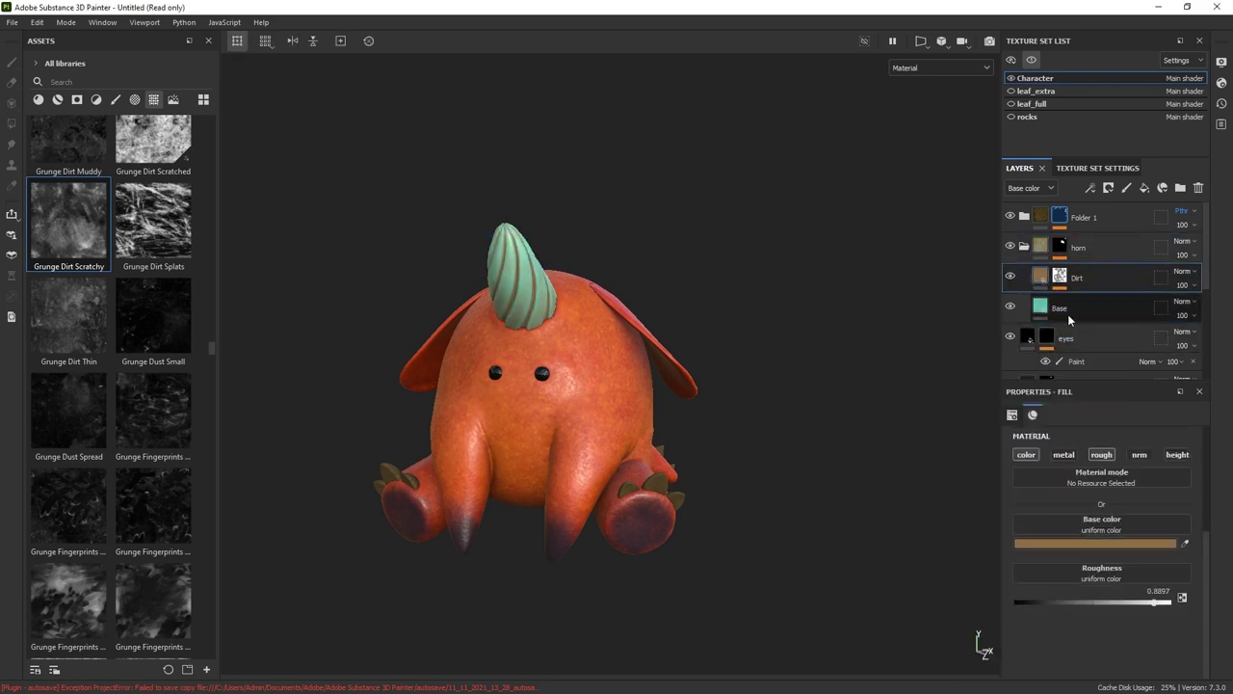
{"action": "left_click", "coordinate": [1103, 543]}
{"action": "left_click", "coordinate": [1055, 440]}
{"action": "left_click", "coordinate": [1061, 360]}
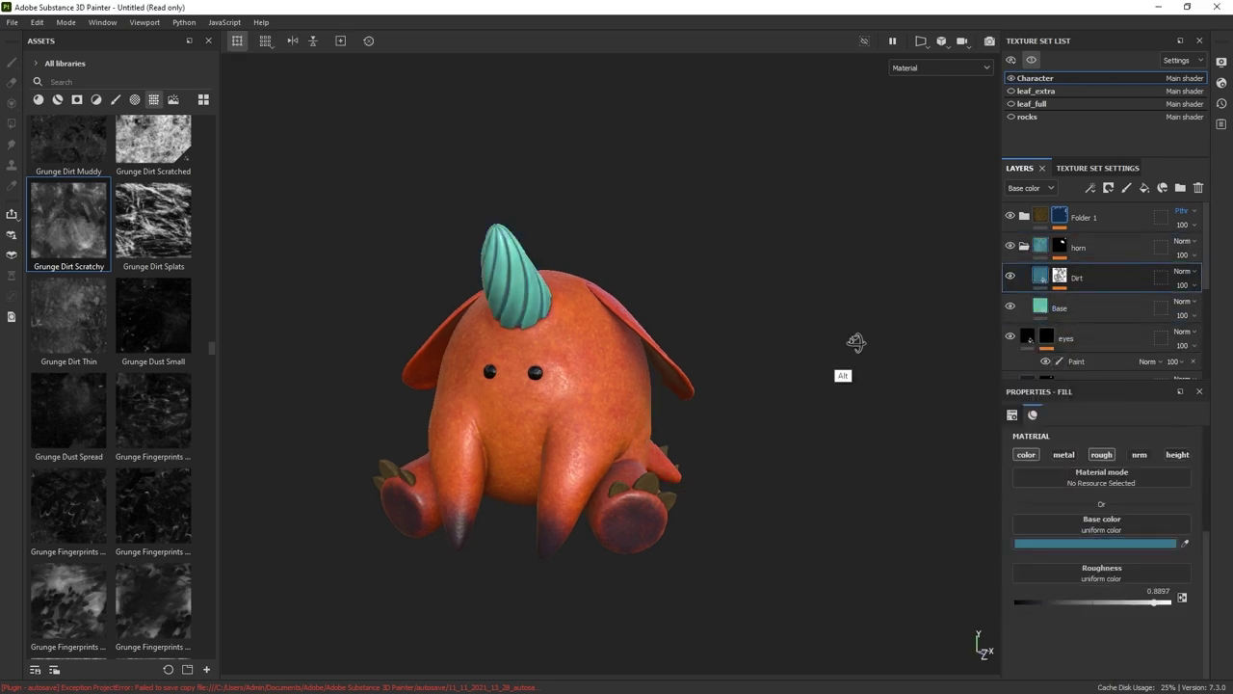
{"action": "left_click_drag", "start_coordinate": [854, 341], "coordinate": [768, 331], "text": "alt"}
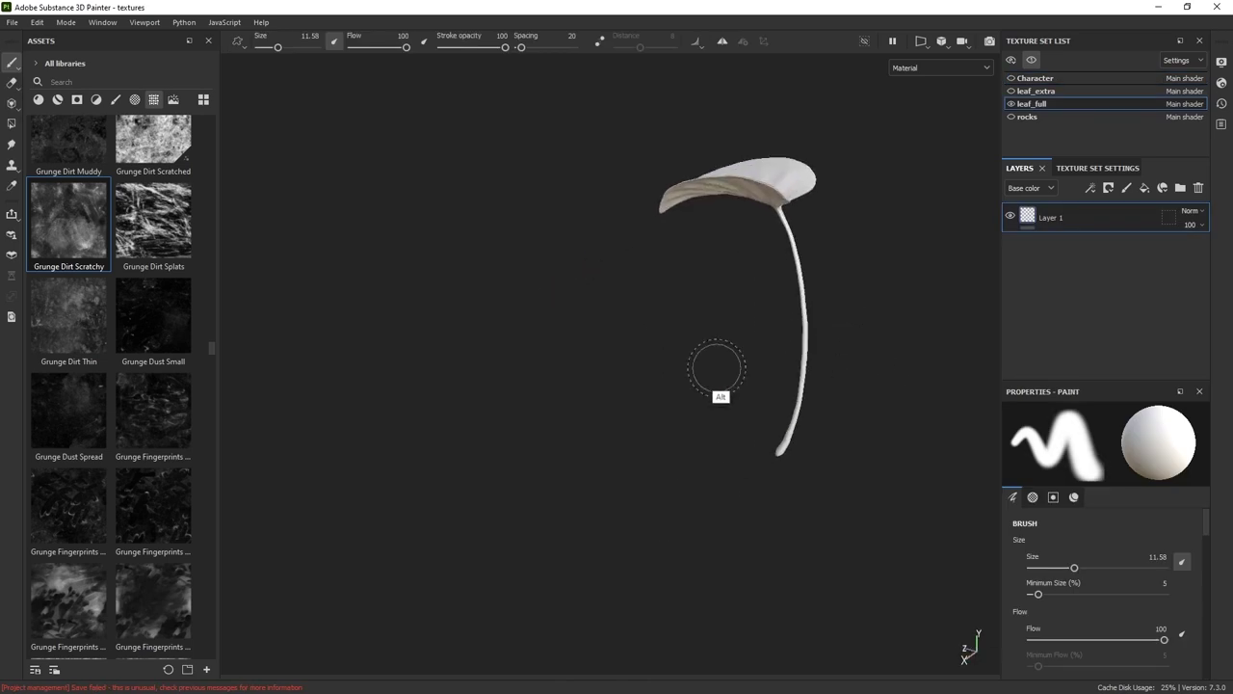
- Add a fill layer to the leaf_full texture set, pick a new base color, and raise its roughness
{"action": "left_click_drag", "start_coordinate": [716, 364], "coordinate": [720, 417], "text": "alt"}
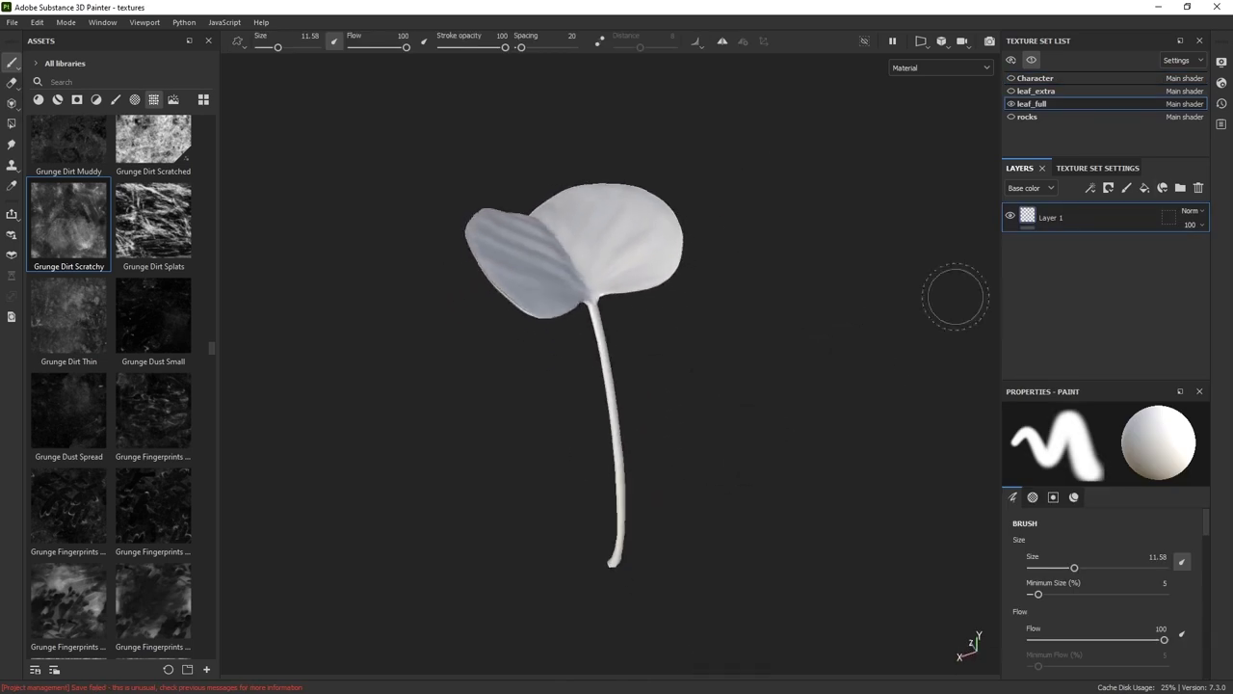
{"action": "left_click", "coordinate": [1145, 187]}
{"action": "left_click", "coordinate": [1092, 542]}
{"action": "left_click", "coordinate": [1066, 486]}
{"action": "left_click", "coordinate": [994, 473]}
{"action": "left_click", "coordinate": [1072, 360]}
{"action": "left_click_drag", "start_coordinate": [1164, 381], "coordinate": [1161, 312]}
{"action": "left_click_drag", "start_coordinate": [1078, 590], "coordinate": [1100, 590]}
{"action": "left_click_drag", "start_coordinate": [804, 399], "coordinate": [834, 384], "text": "alt"}
- Add a second fill layer to leaf_full with a black mask containing a fill effect
{"action": "left_click", "coordinate": [1144, 189]}
{"action": "left_click", "coordinate": [1109, 188]}
{"action": "left_click", "coordinate": [1129, 221]}
{"action": "left_click", "coordinate": [1091, 188]}
{"action": "left_click", "coordinate": [1122, 236]}
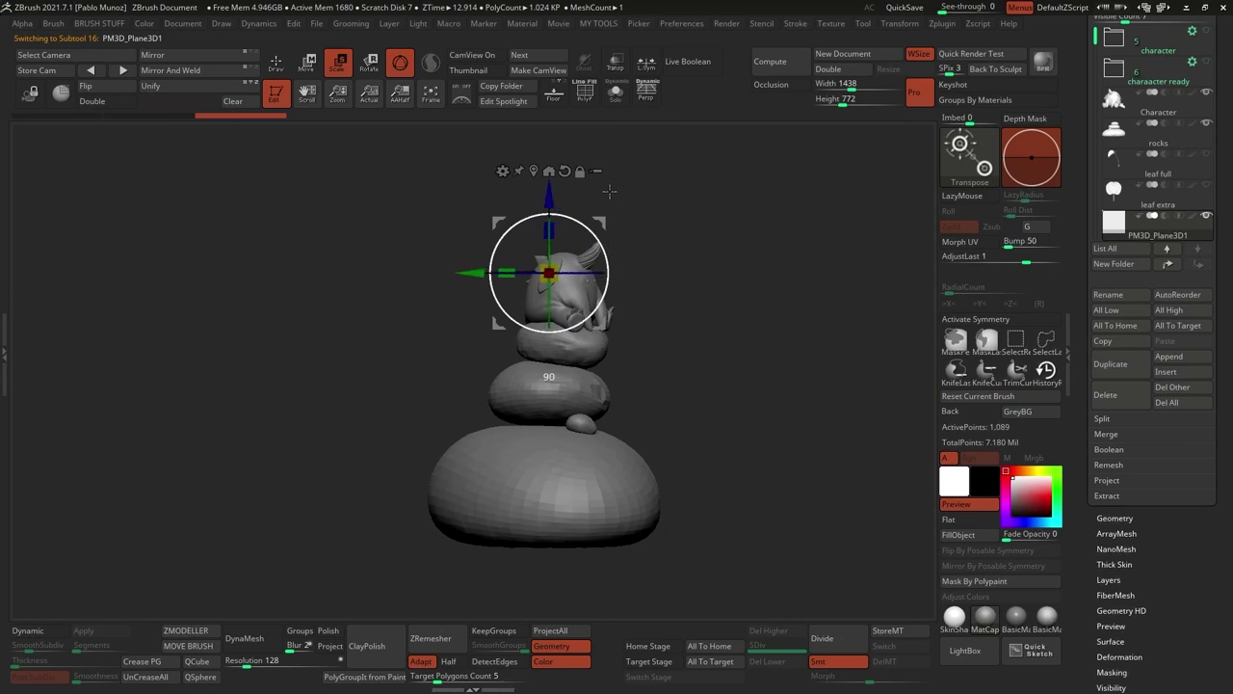
- Switch to ZBrush and form uneven ground under the stacked rocks from an enlarged plane, using the Move brush
{"action": "left_click_drag", "start_coordinate": [609, 191], "coordinate": [665, 338]}
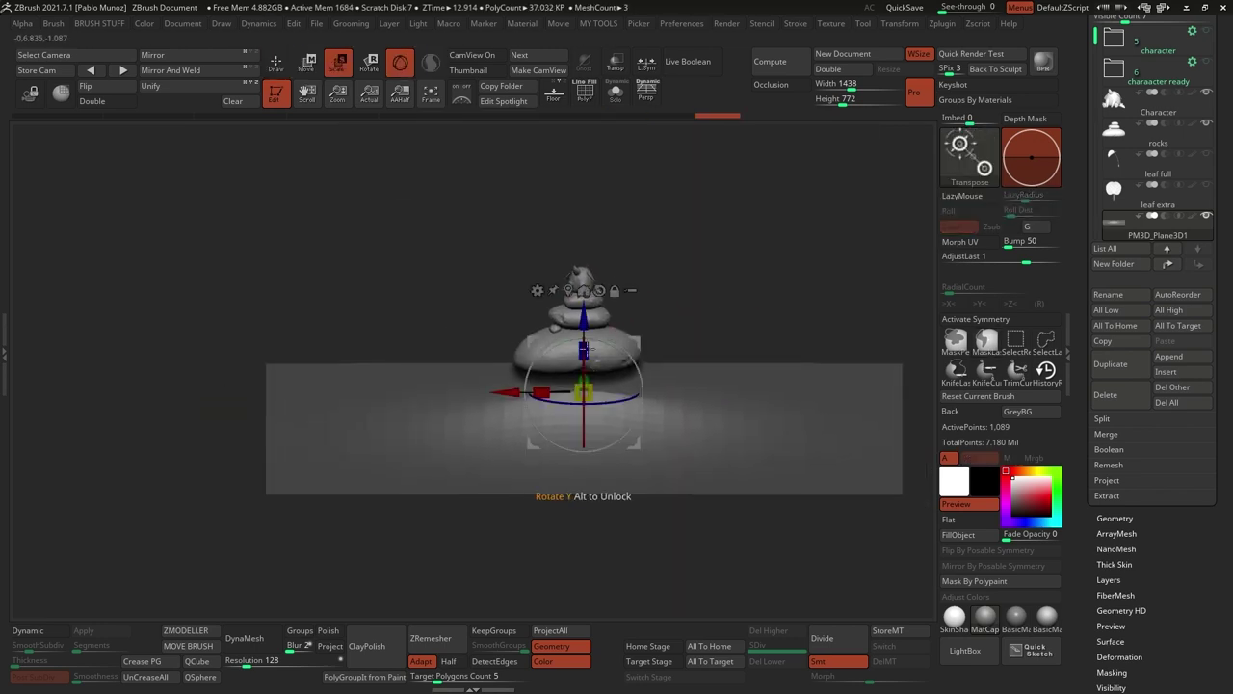
{"action": "left_click_drag", "start_coordinate": [584, 324], "coordinate": [584, 305]}
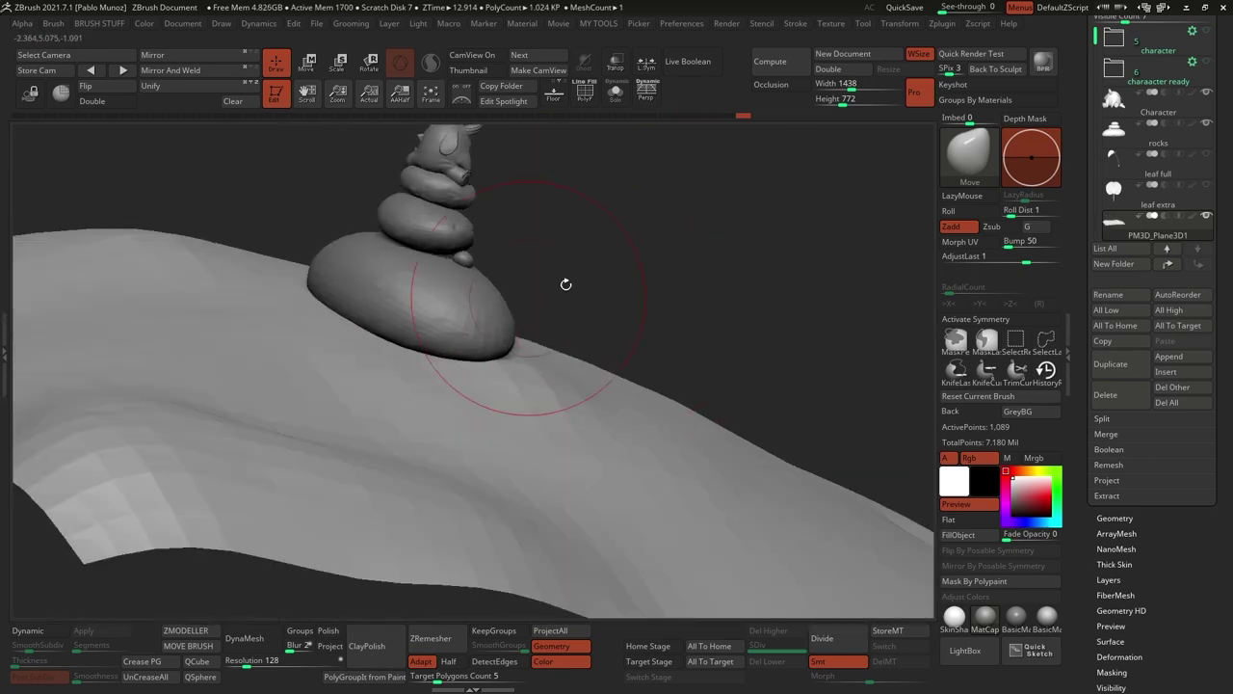
{"action": "left_click_drag", "start_coordinate": [566, 284], "coordinate": [710, 283]}
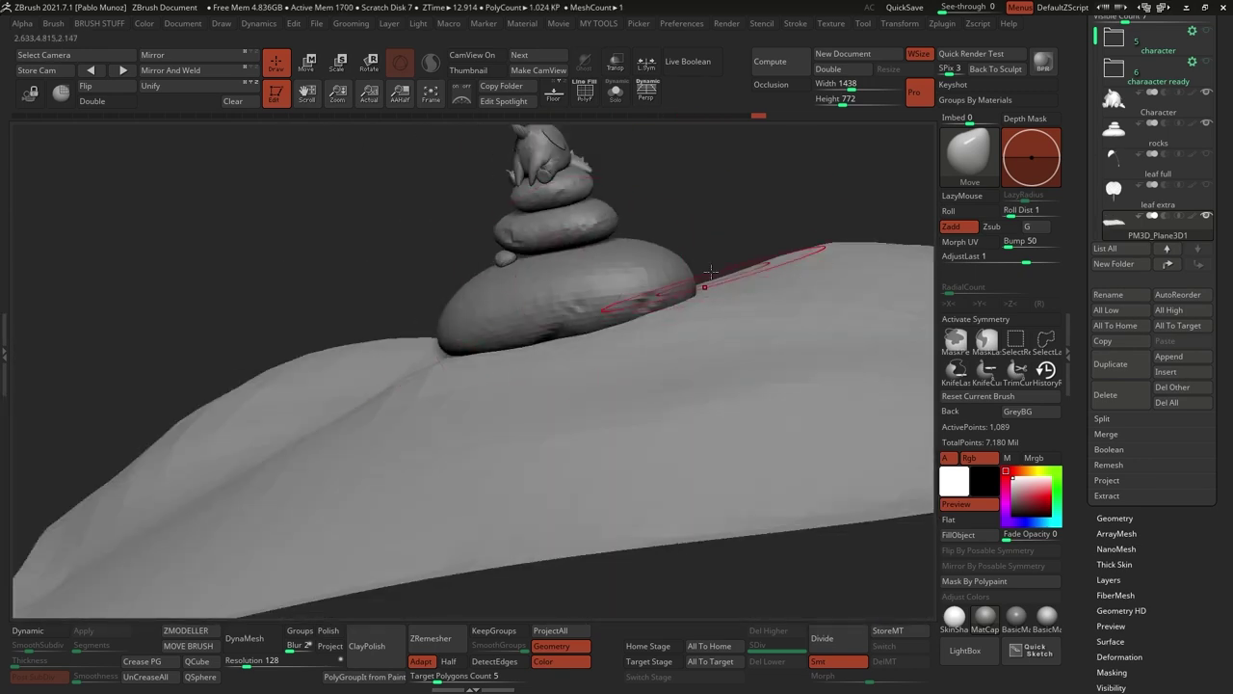
- Subdivide the ground plane under the rocks and check its mesh density with the wireframe display
{"action": "left_click", "coordinate": [836, 641]}
{"action": "key", "text": "shift+f"}
{"action": "key", "text": "shift+f"}
{"action": "mouse_move", "coordinate": [573, 381]}
{"action": "right_mouse_down"}
{"action": "mouse_move", "coordinate": [468, 408]}
{"action": "mouse_move", "coordinate": [490, 411]}
{"action": "mouse_move", "coordinate": [378, 398]}
{"action": "mouse_move", "coordinate": [565, 350]}
{"action": "mouse_move", "coordinate": [543, 405]}
{"action": "mouse_move", "coordinate": [694, 350]}
{"action": "mouse_move", "coordinate": [804, 282]}
{"action": "mouse_move", "coordinate": [696, 357]}
{"action": "mouse_move", "coordinate": [729, 317]}
{"action": "right_mouse_up"}
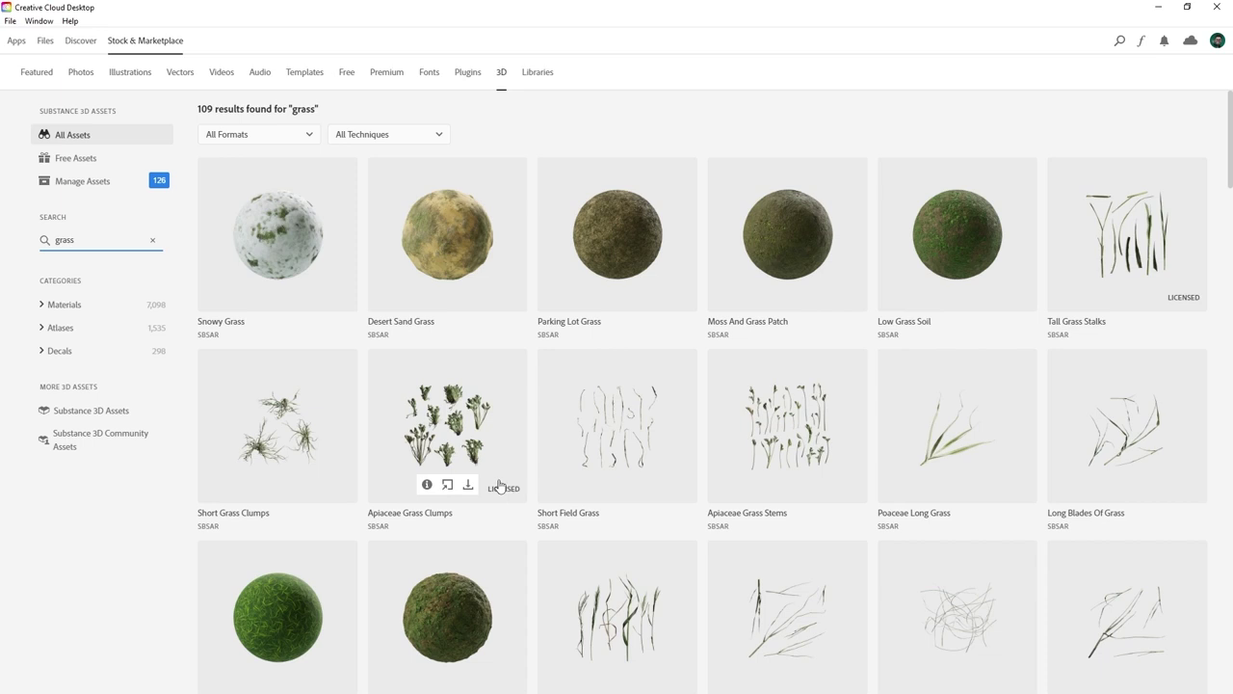
- Switch to Creative Cloud Desktop and download the Apiaceae Grass Clumps, Apiaceae Grass Stems and Jungle Grass Floor materials
{"action": "left_click", "coordinate": [469, 486]}
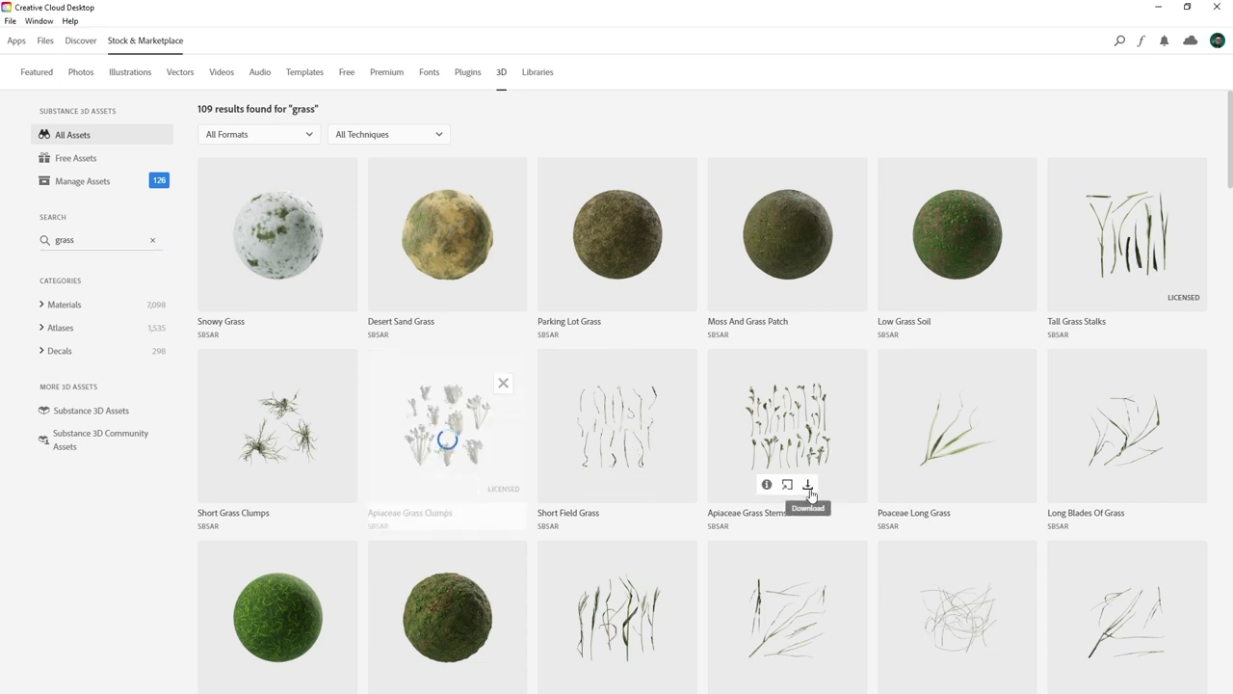
{"action": "left_click", "coordinate": [809, 487]}
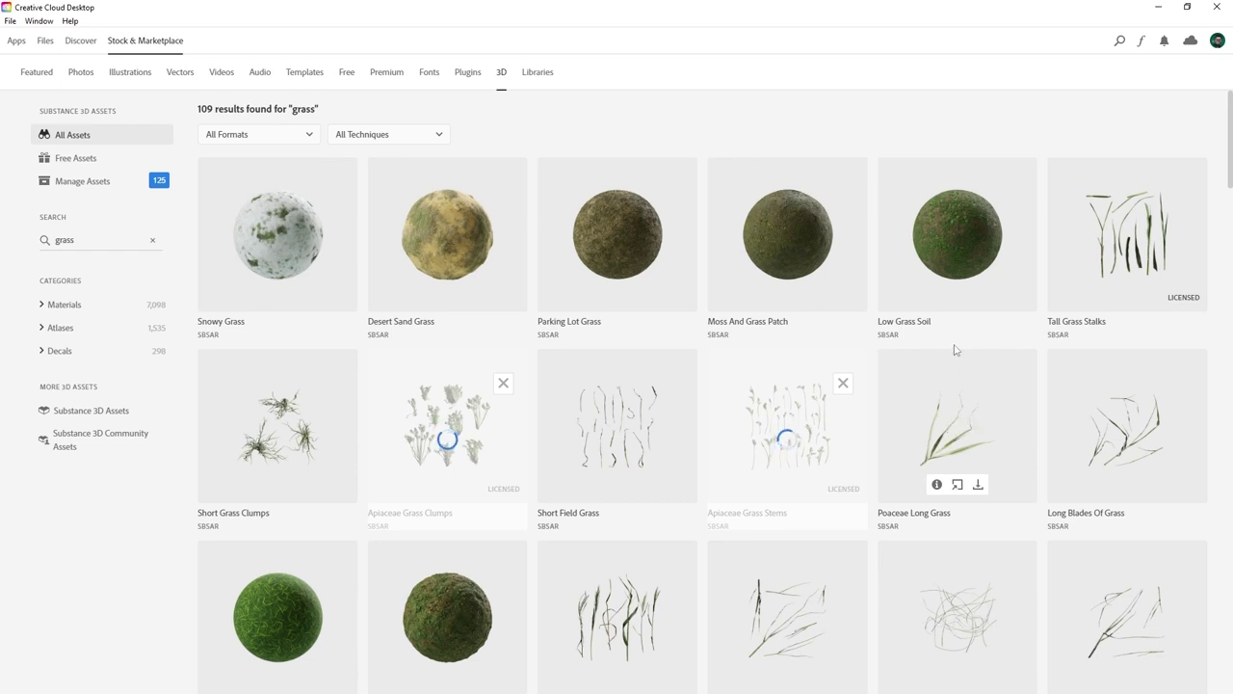
{"action": "scroll", "coordinate": [535, 539], "scroll_direction": "down", "scroll_amount": 2}
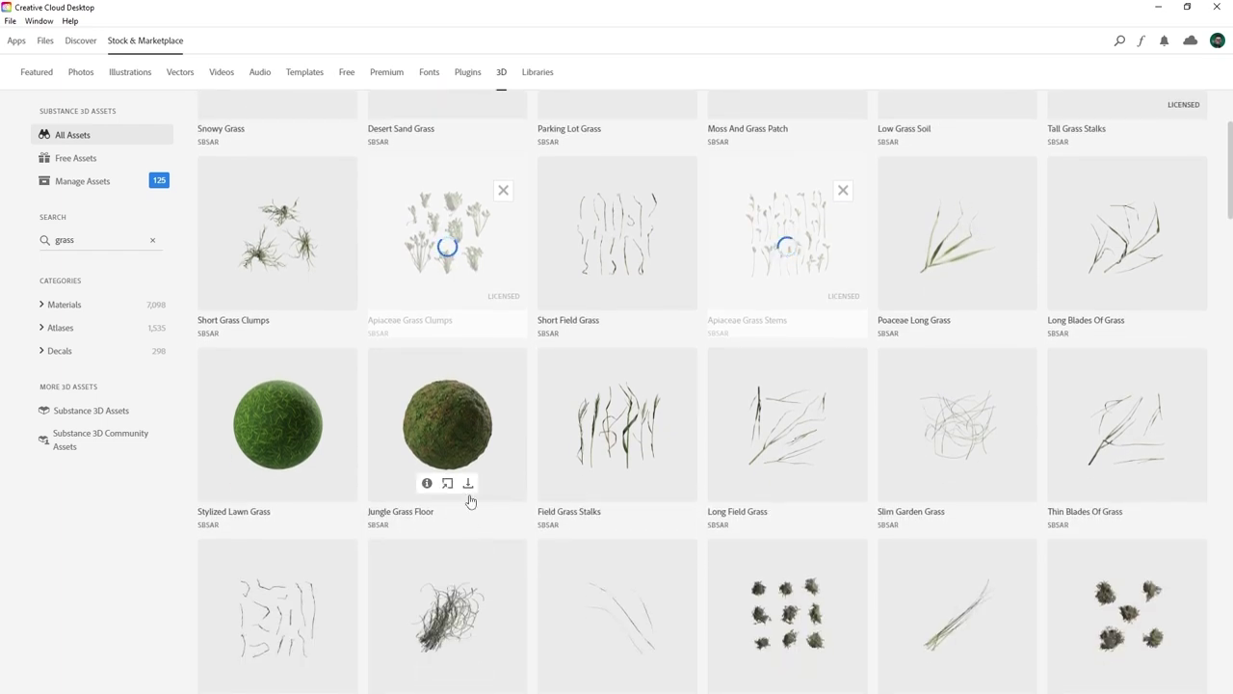
{"action": "left_click", "coordinate": [469, 485]}
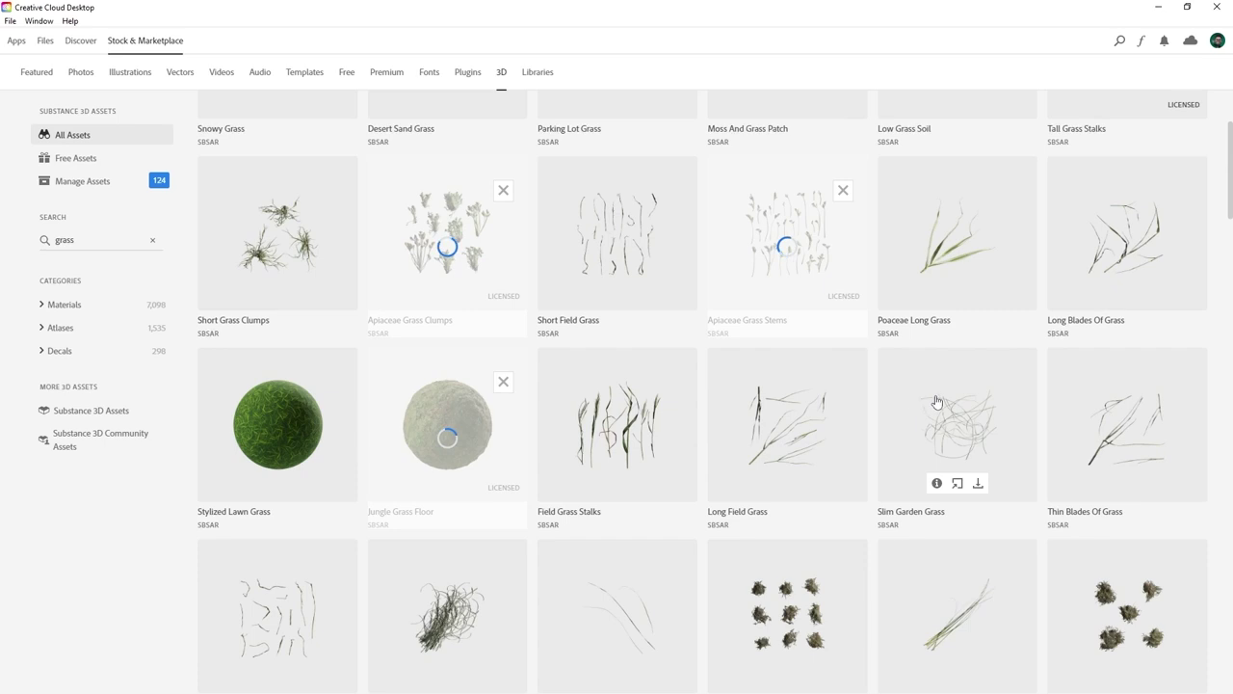
{"action": "scroll", "coordinate": [969, 403], "scroll_direction": "up", "scroll_amount": 2}
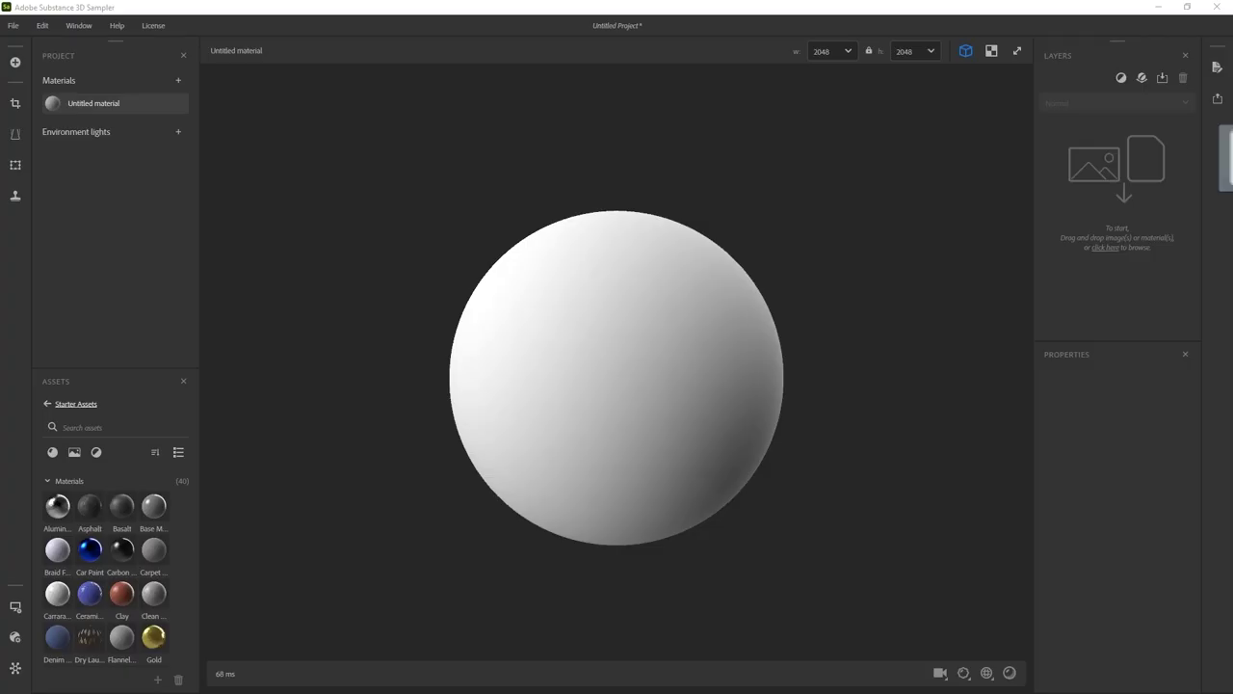
- Switch to Substance 3D Sampler, load Jungle Grass Floor as the material layer, and adjust the lighting on the preview sphere
{"action": "left_click_drag", "start_coordinate": [1226, 158], "coordinate": [1078, 235]}
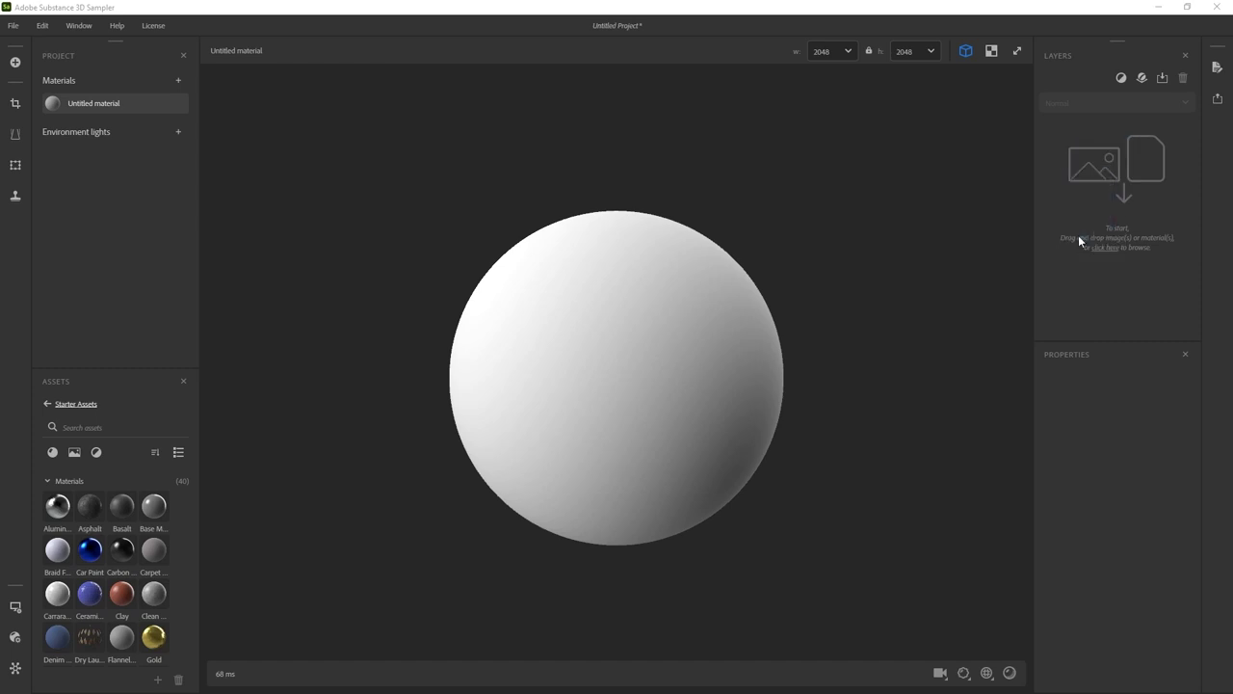
{"action": "mouse_move", "coordinate": [789, 291]}
{"action": "left_mouse_down"}
{"action": "mouse_move", "coordinate": [703, 296]}
{"action": "mouse_move", "coordinate": [835, 289]}
{"action": "mouse_move", "coordinate": [669, 292]}
{"action": "left_mouse_up"}
{"action": "right_click_drag", "start_coordinate": [669, 291], "coordinate": [732, 494]}
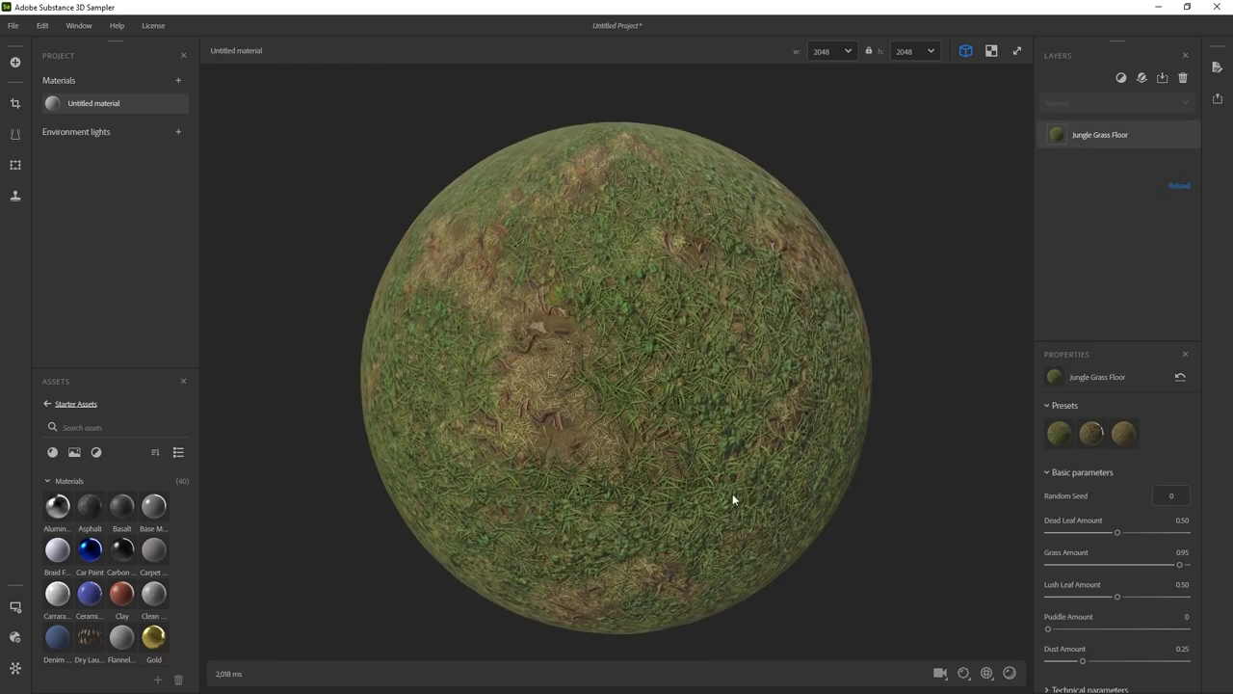
{"action": "right_click_drag", "start_coordinate": [679, 366], "coordinate": [687, 430]}
{"action": "left_click_drag", "start_coordinate": [686, 429], "coordinate": [936, 131]}
- Apply the wet, puddled preset to Jungle Grass Floor and set Grass Amount to 0.36, Lush Leaf Amount to 0.25 and Puddle Amount to 0.58
{"action": "left_click", "coordinate": [1120, 436]}
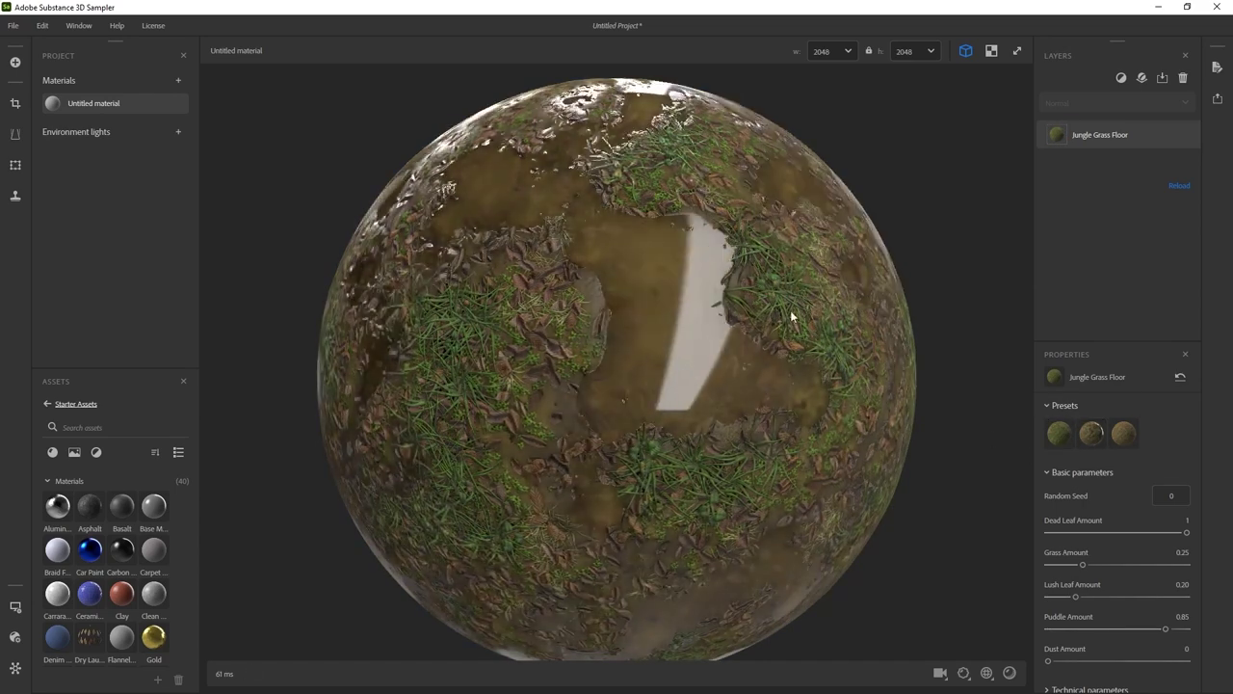
{"action": "left_click_drag", "start_coordinate": [1108, 343], "coordinate": [1109, 206]}
{"action": "left_click_drag", "start_coordinate": [1165, 498], "coordinate": [1128, 499]}
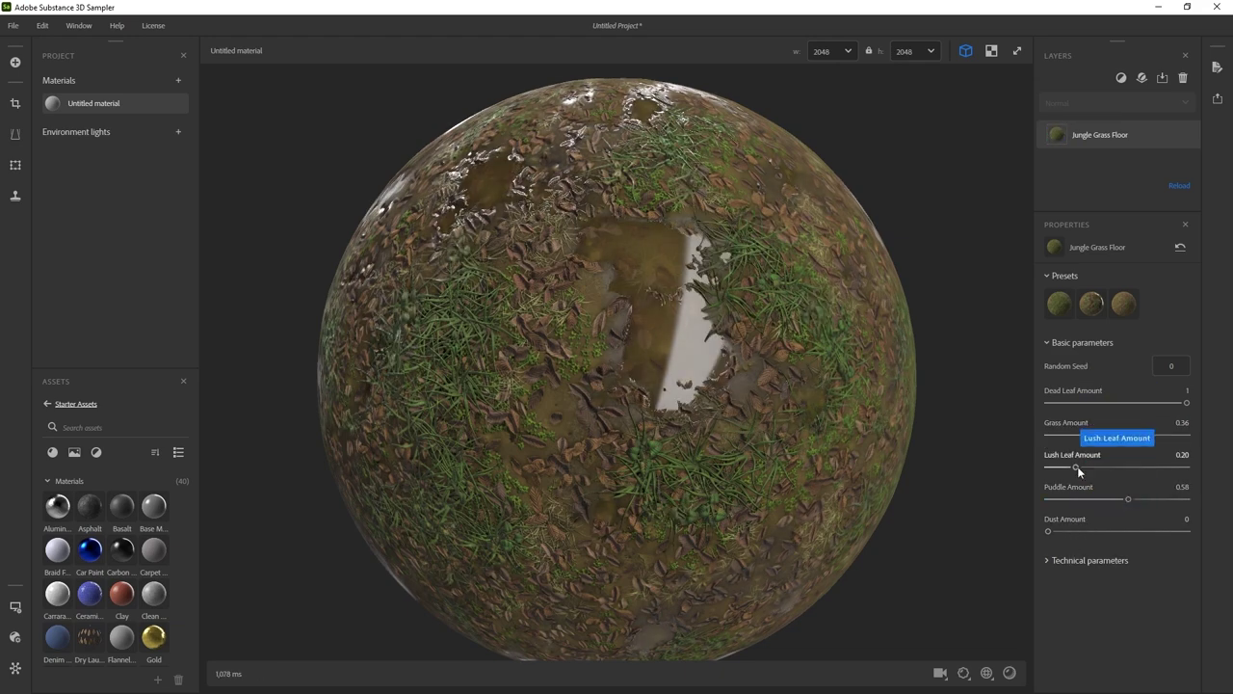
{"action": "left_click_drag", "start_coordinate": [723, 311], "coordinate": [772, 225]}
- Examine the ground material's 2D outputs from Base Color through Ambient Occlusion, and return to the 3D-only view
{"action": "key", "text": "F1"}
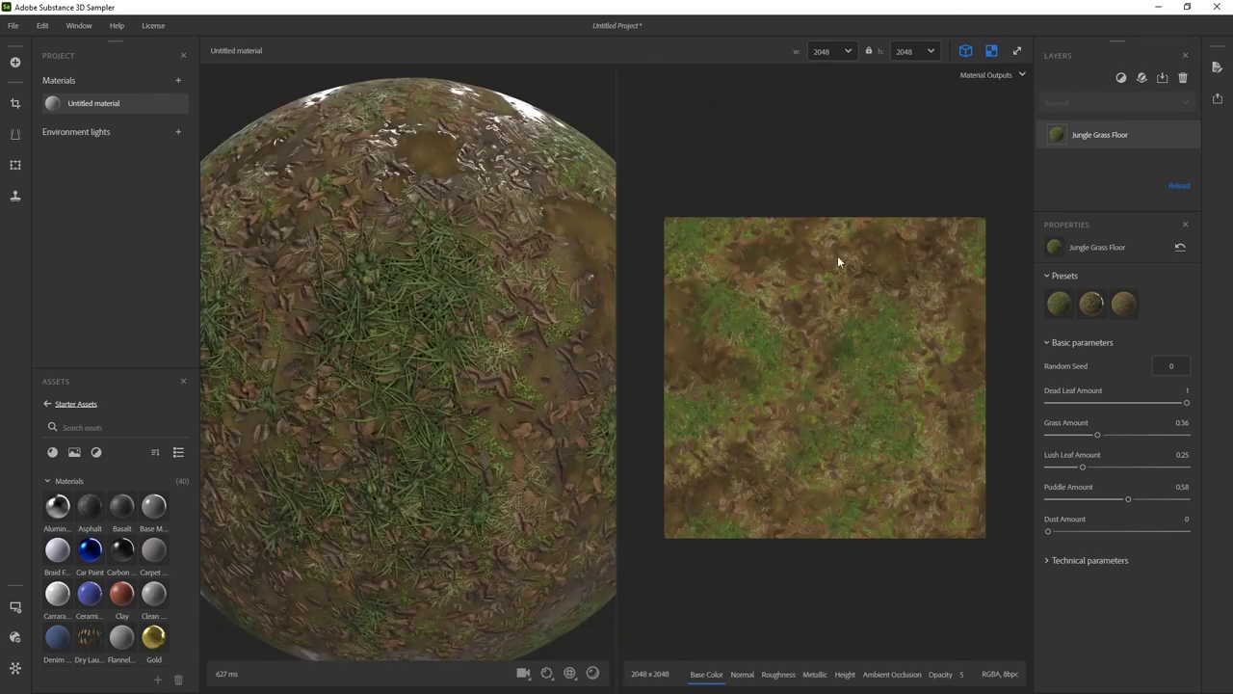
{"action": "scroll", "coordinate": [842, 309], "scroll_direction": "down", "scroll_amount": 3}
{"action": "scroll", "coordinate": [832, 322], "scroll_direction": "up", "scroll_amount": 2}
{"action": "left_click", "coordinate": [742, 674]}
{"action": "left_click", "coordinate": [778, 673]}
{"action": "left_click", "coordinate": [813, 675]}
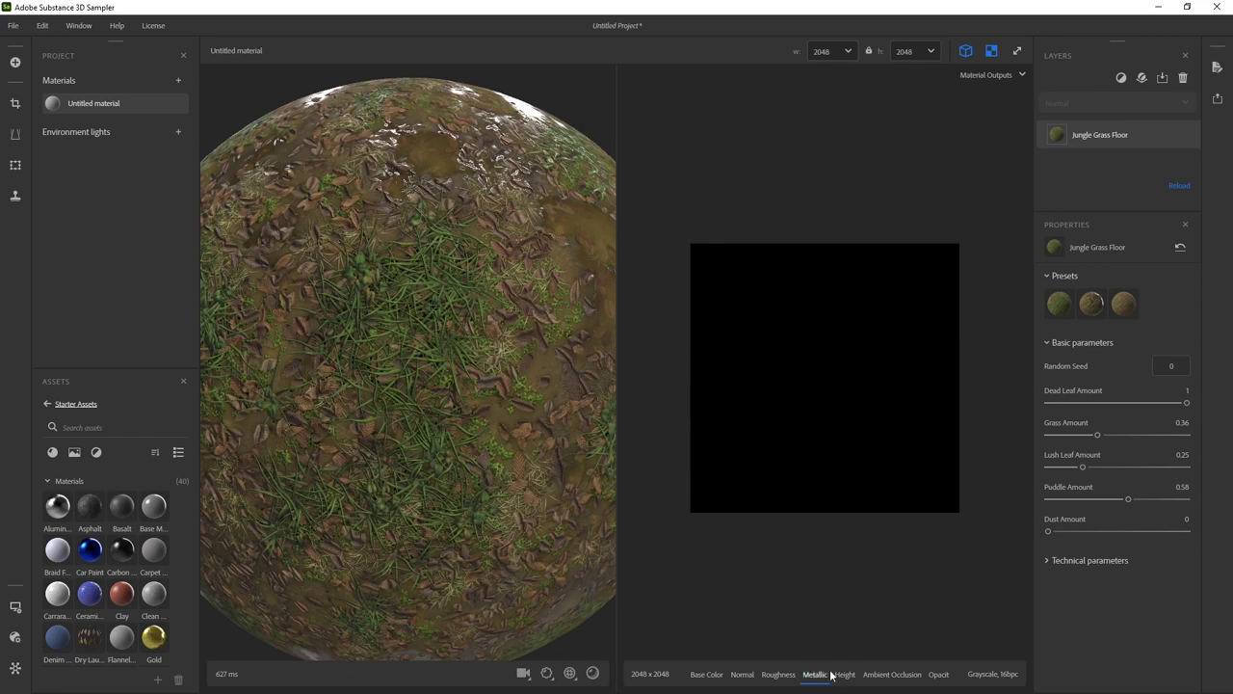
{"action": "left_click", "coordinate": [844, 674]}
{"action": "left_click", "coordinate": [871, 675]}
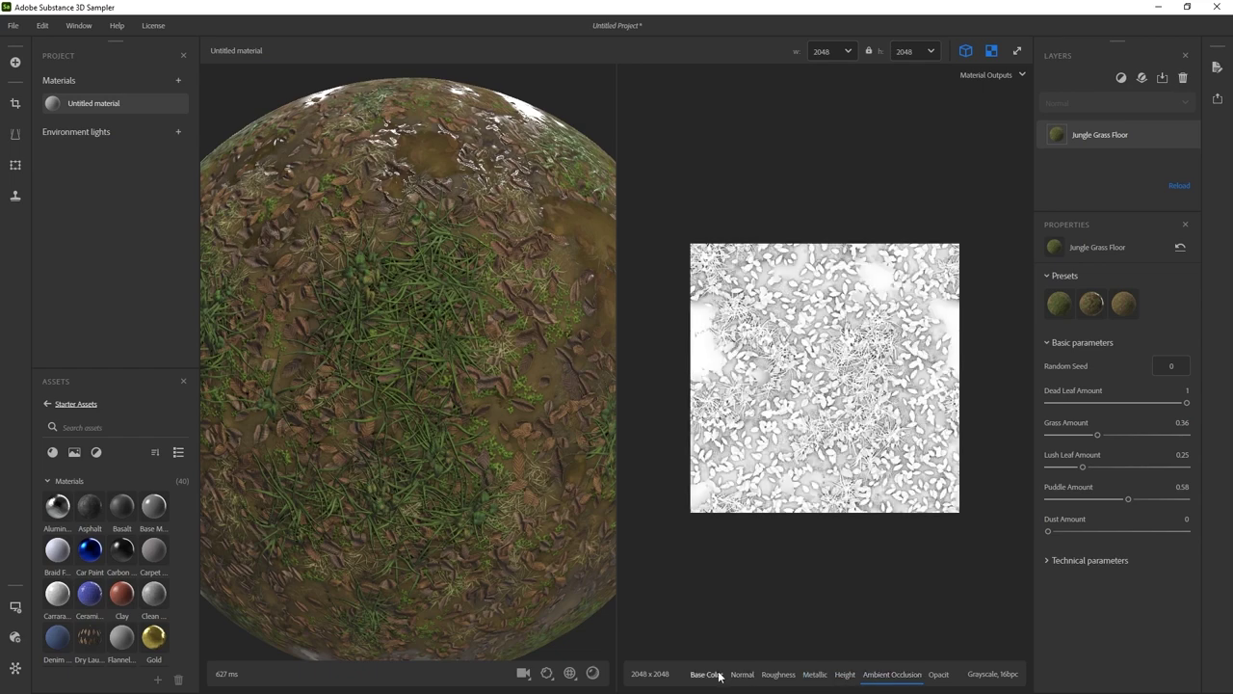
{"action": "left_click", "coordinate": [719, 674]}
{"action": "left_click", "coordinate": [991, 50]}
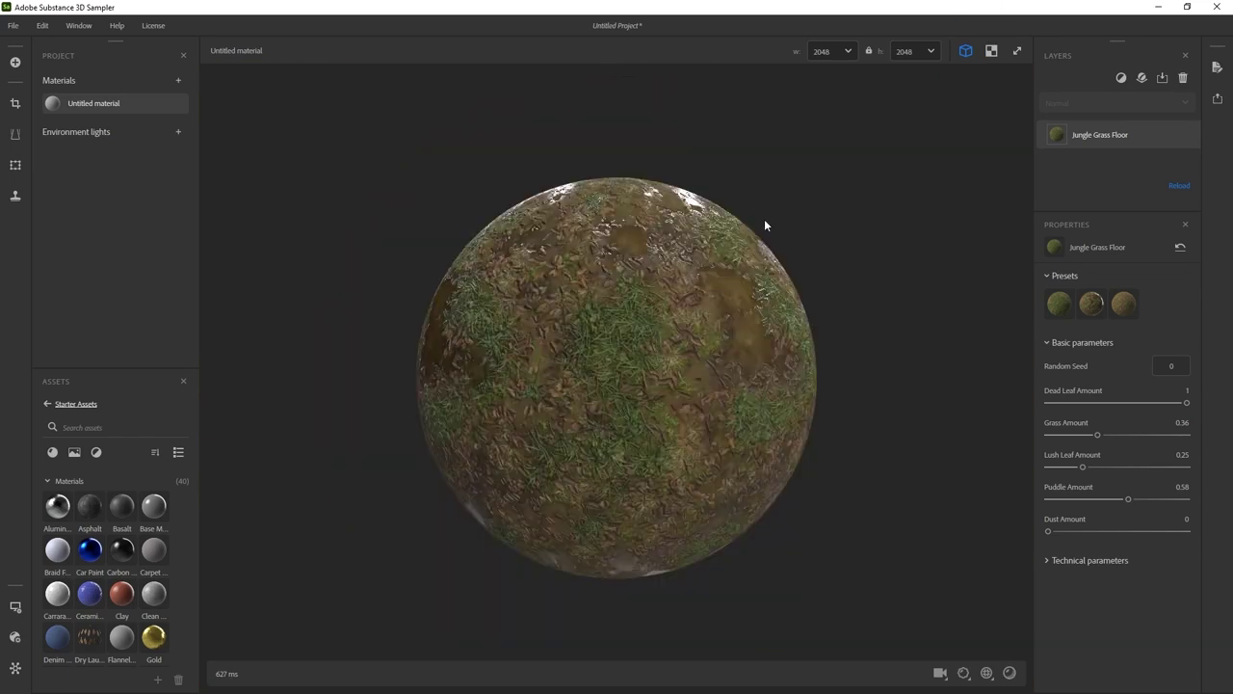
- Export the ground material's channel maps as PNG files under the name Ground
{"action": "left_click", "coordinate": [1217, 99]}
{"action": "left_click", "coordinate": [1113, 221]}
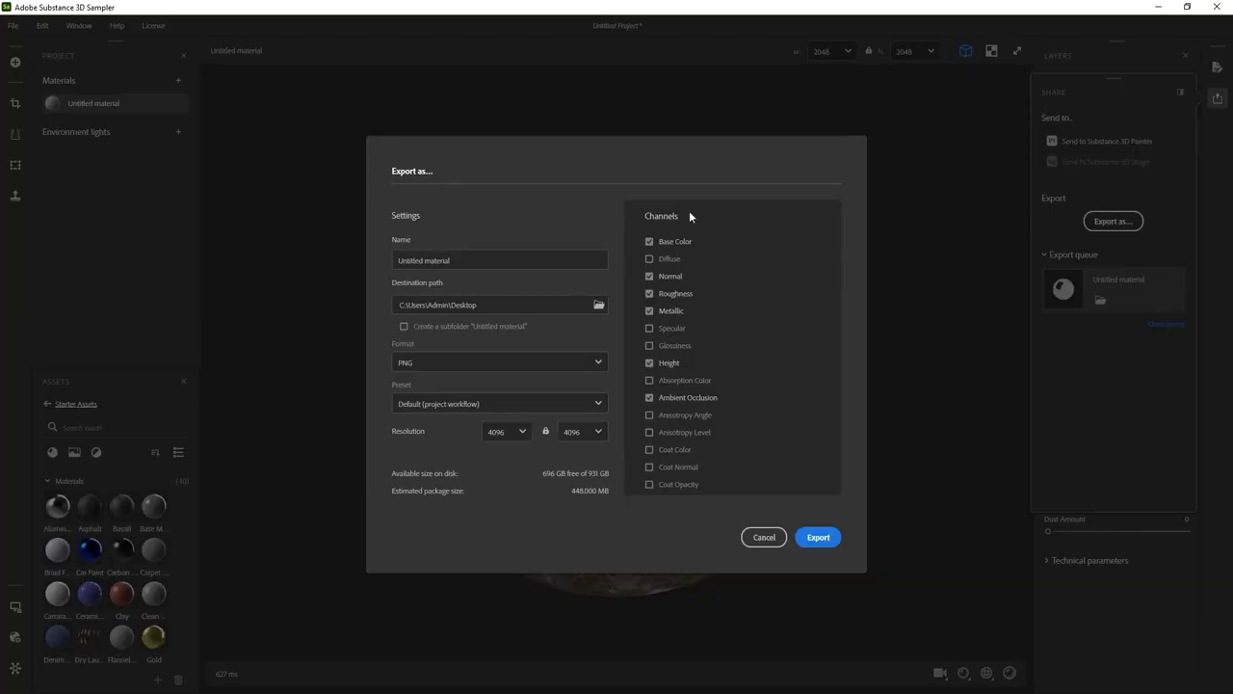
{"action": "triple_click", "coordinate": [475, 258]}
{"action": "type", "text": "Ground"}
{"action": "left_click", "coordinate": [511, 433]}
{"action": "left_click", "coordinate": [522, 430]}
{"action": "scroll", "coordinate": [682, 369], "scroll_direction": "down", "scroll_amount": 5}
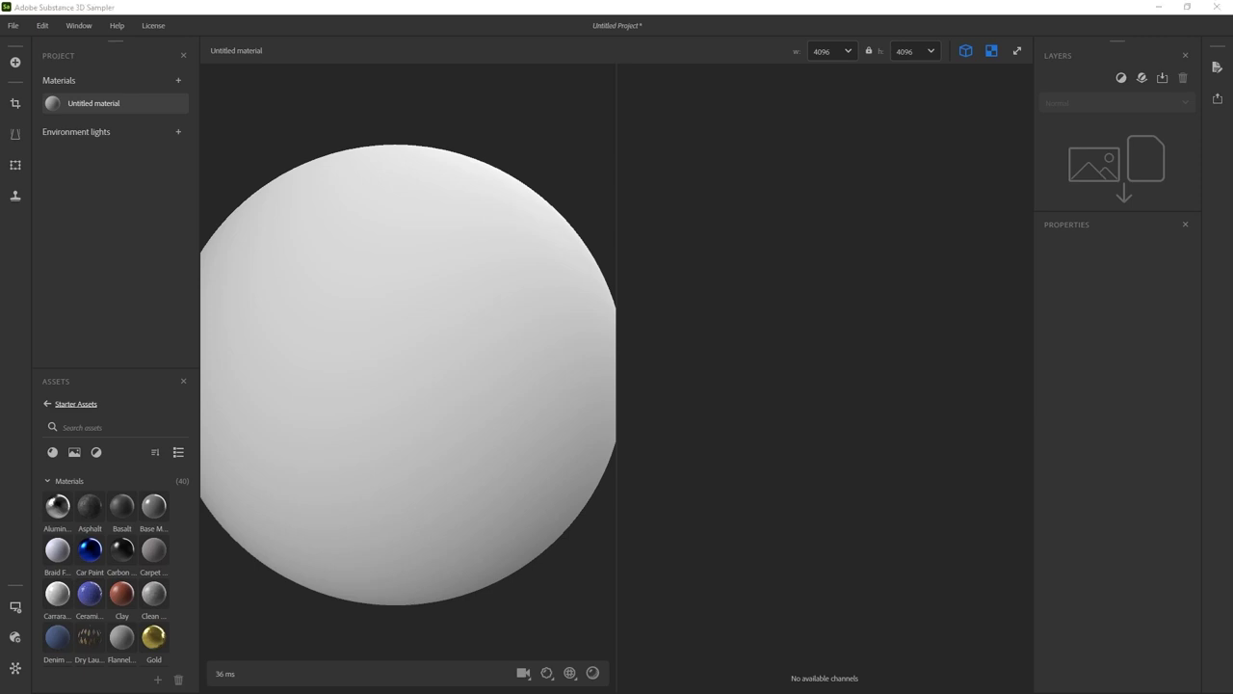
- Load Apiaceae Grass Clumps as the material and add an Atlas Splitter filter above it
{"action": "left_click_drag", "start_coordinate": [1232, 152], "coordinate": [1122, 181]}
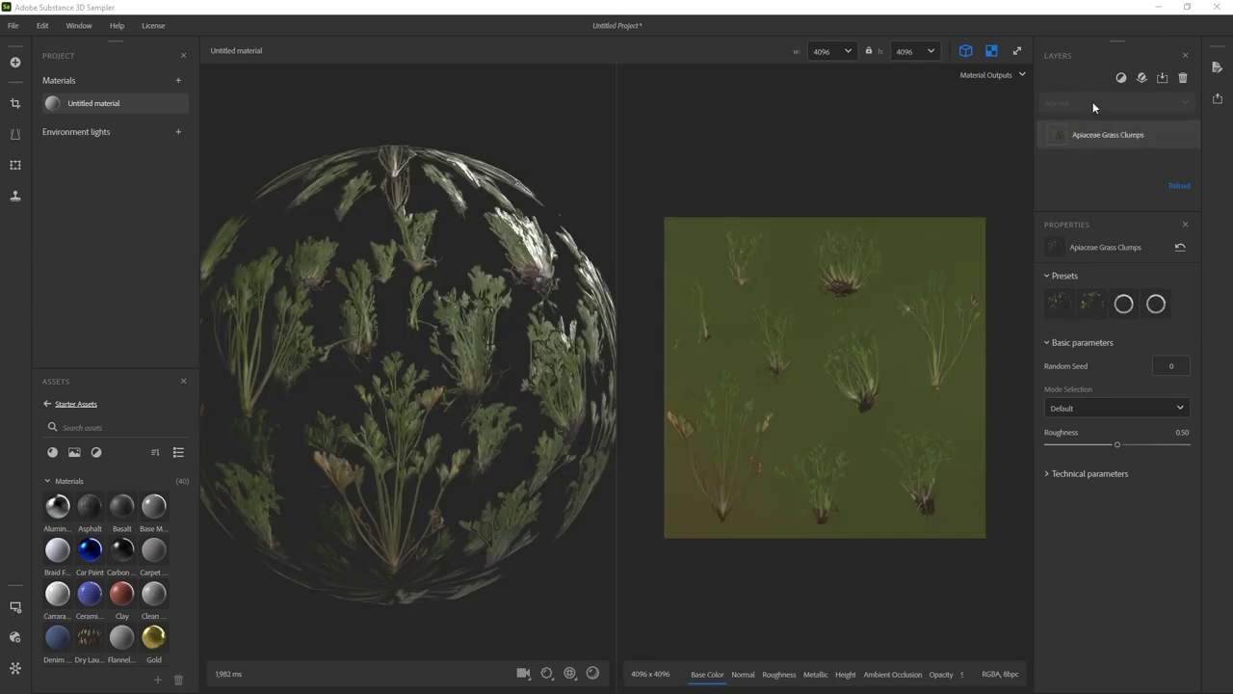
{"action": "left_click", "coordinate": [1120, 78]}
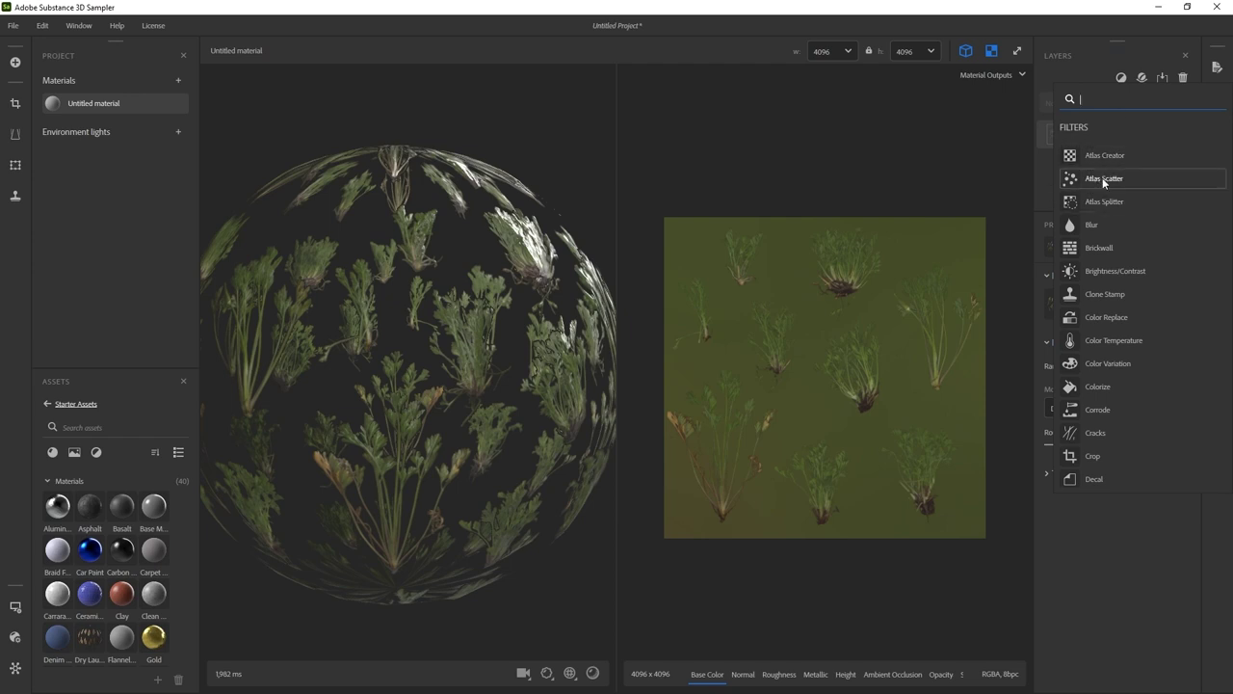
{"action": "left_click", "coordinate": [1066, 201]}
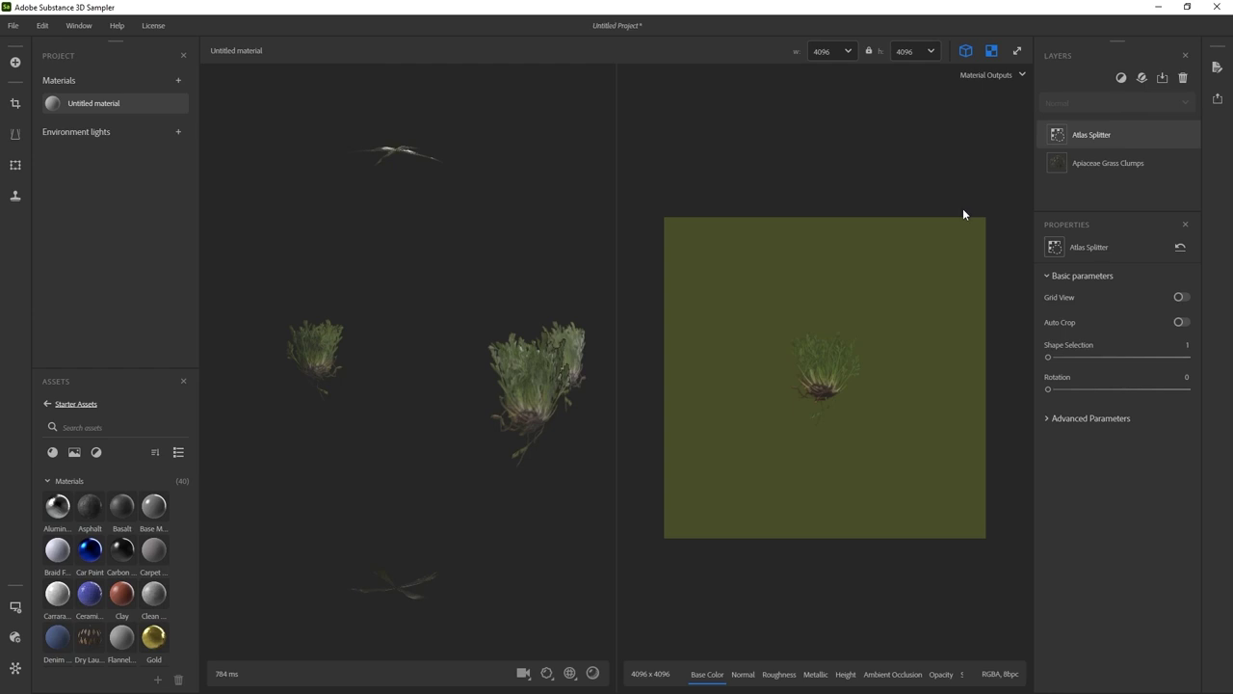
- Examine all the atlas shapes in the splitter's Grid View and turn the grid off again
{"action": "left_click", "coordinate": [1182, 298]}
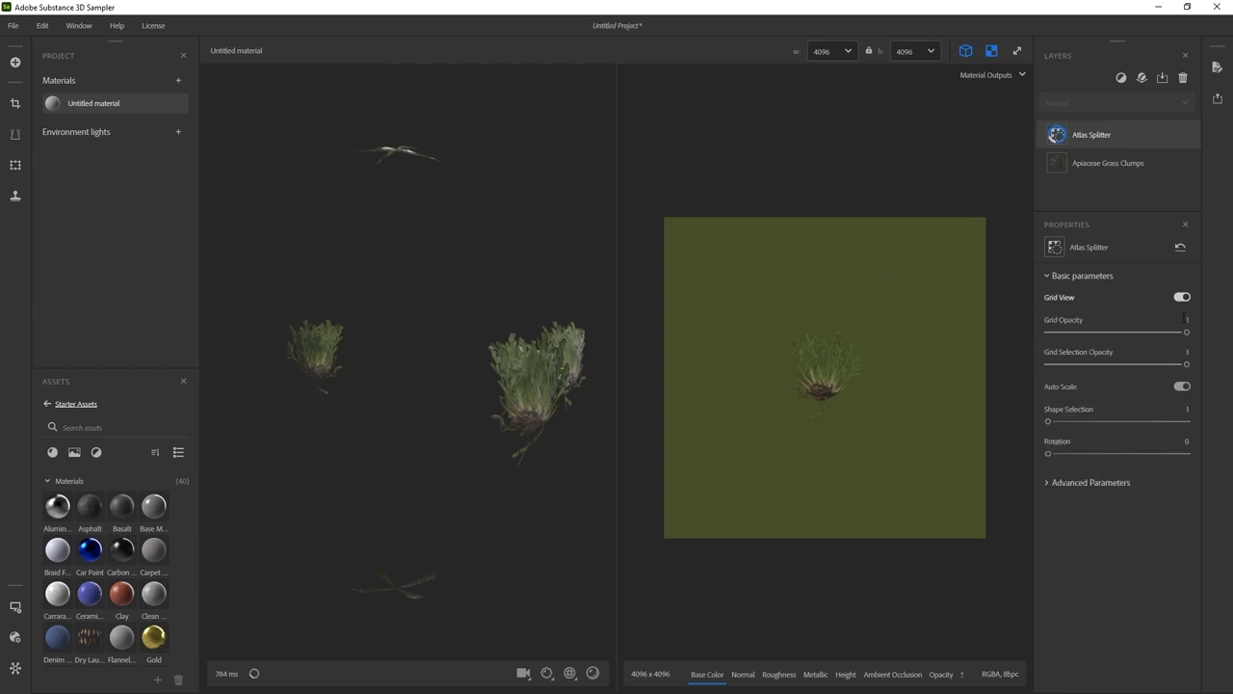
{"action": "left_click_drag", "start_coordinate": [537, 278], "coordinate": [470, 271]}
{"action": "right_click_drag", "start_coordinate": [469, 272], "coordinate": [473, 525]}
{"action": "left_click_drag", "start_coordinate": [472, 522], "coordinate": [428, 206]}
{"action": "right_click_drag", "start_coordinate": [428, 206], "coordinate": [485, 249]}
{"action": "left_click_drag", "start_coordinate": [484, 249], "coordinate": [469, 247]}
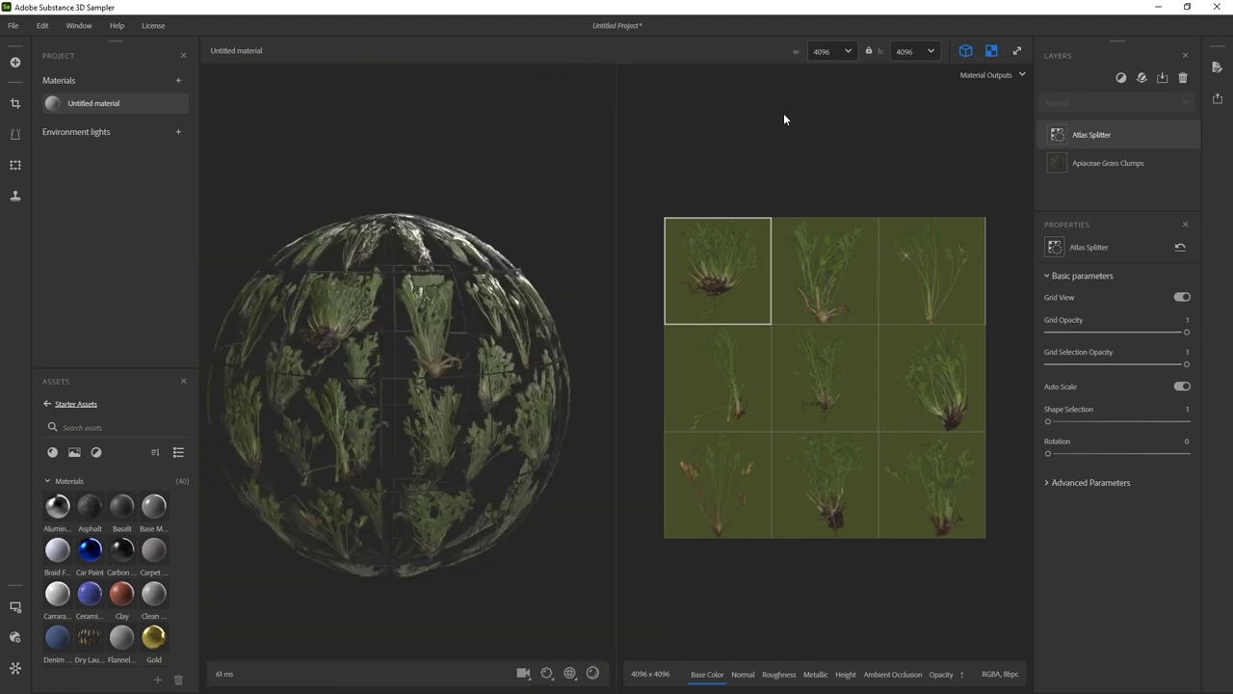
{"action": "left_click", "coordinate": [1181, 298]}
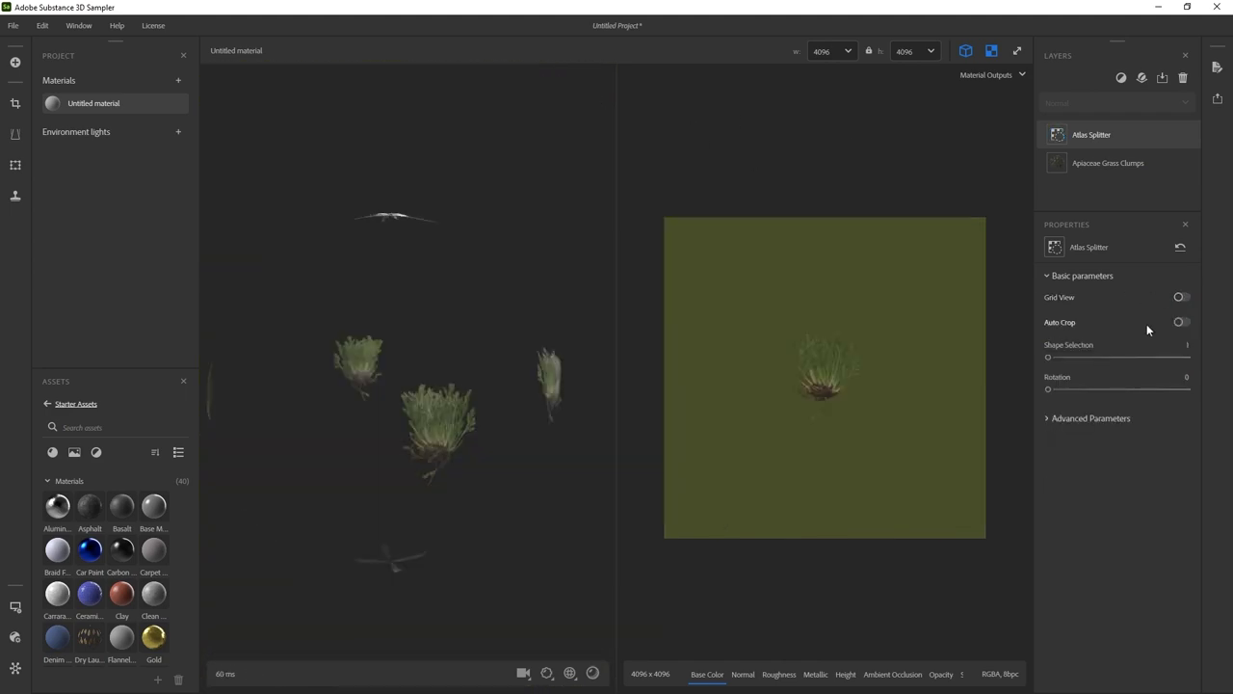
- Enable Auto Crop on the Atlas Splitter and set Shape Selection to 3
{"action": "left_click", "coordinate": [1182, 322]}
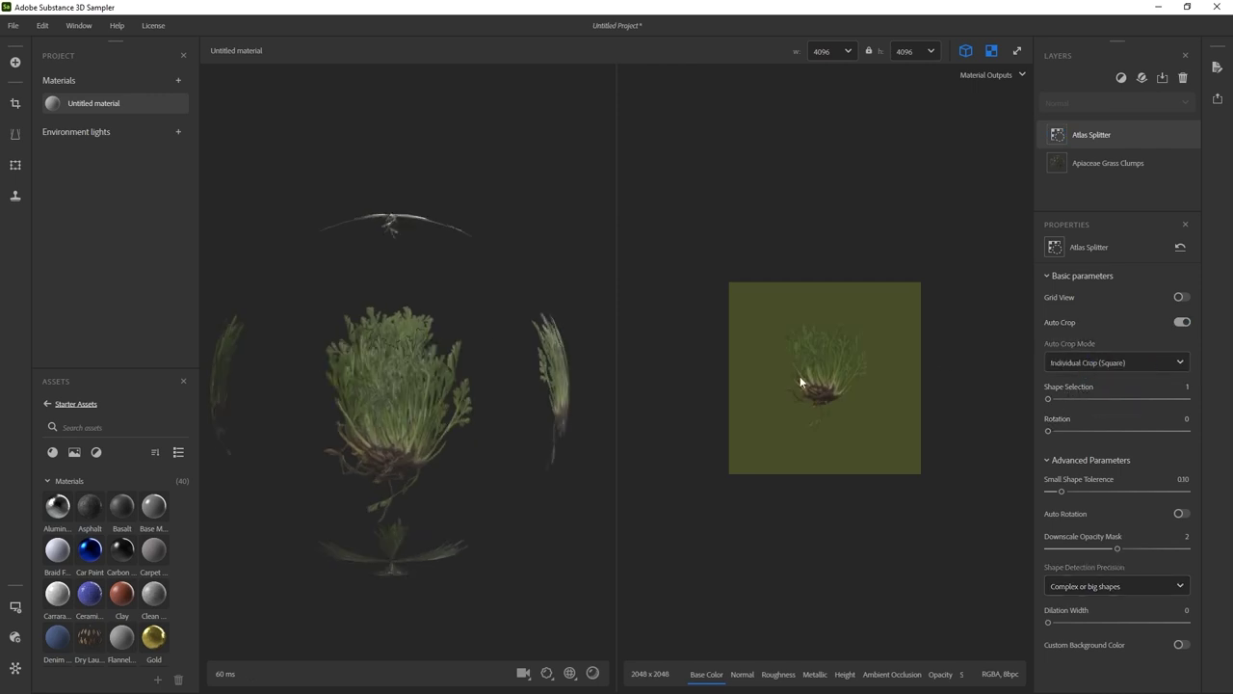
{"action": "scroll", "coordinate": [800, 378], "scroll_direction": "up", "scroll_amount": 3}
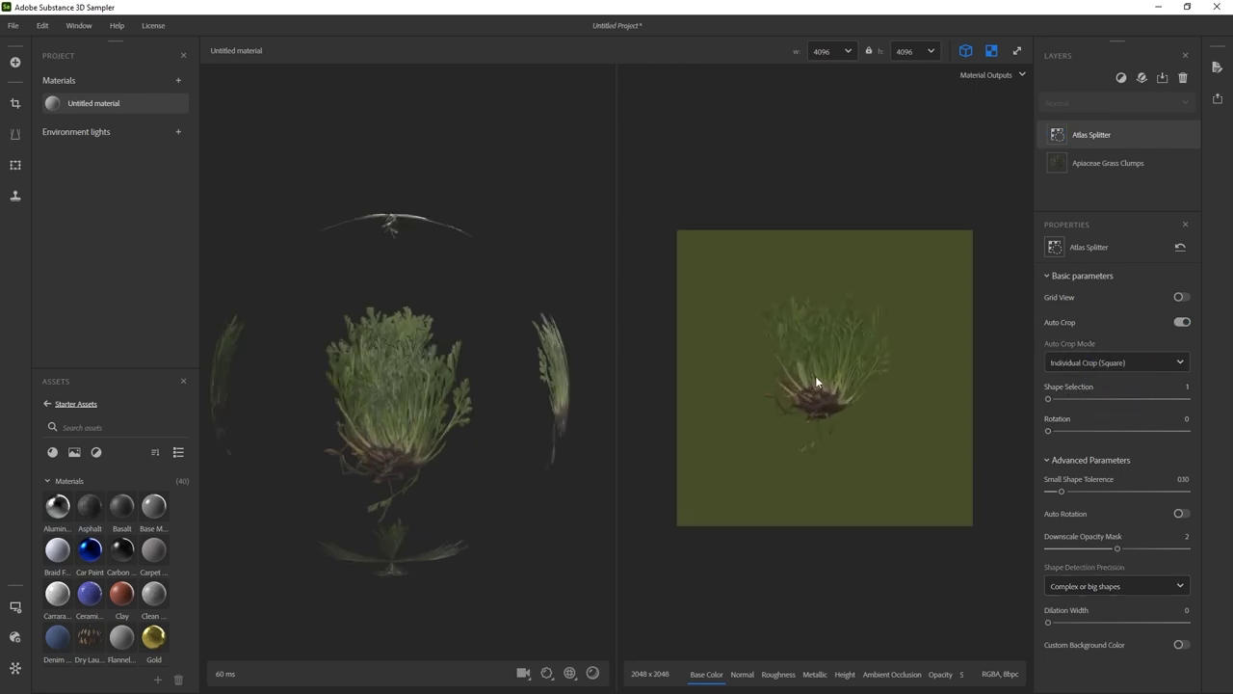
{"action": "left_click_drag", "start_coordinate": [1052, 398], "coordinate": [1065, 399]}
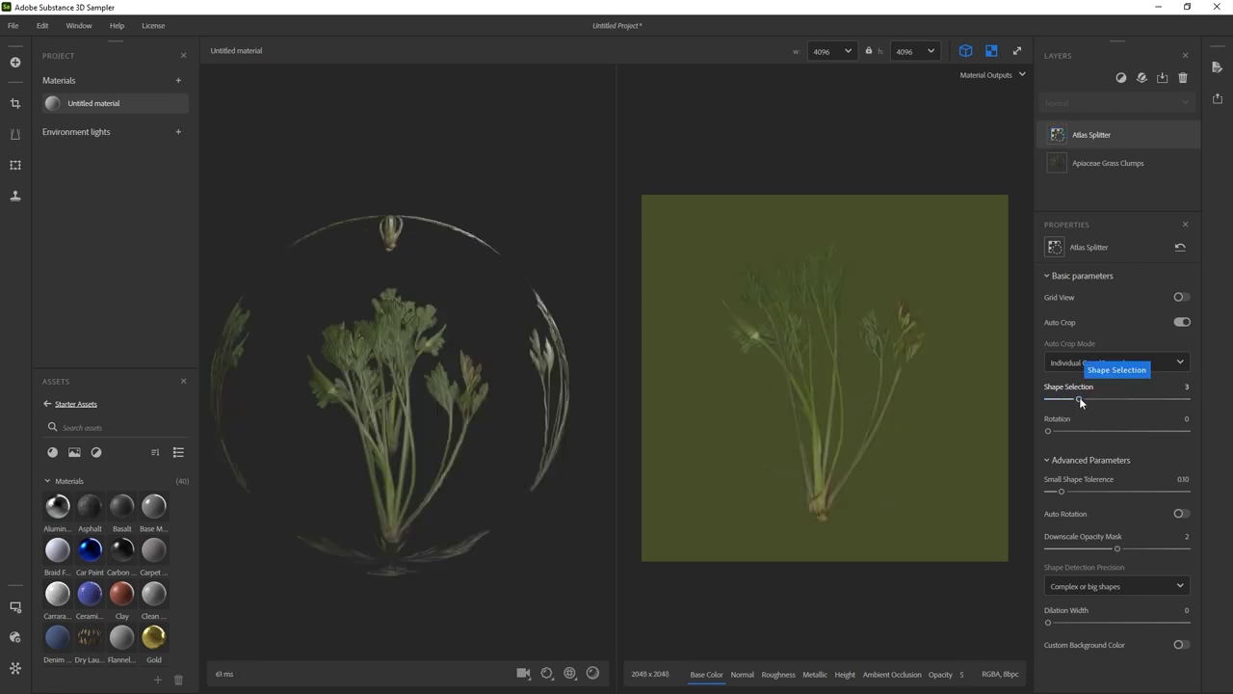
- Set up a PNG export of the cropped clump named Grass 03 and choose its resolution
{"action": "left_click", "coordinate": [1217, 97]}
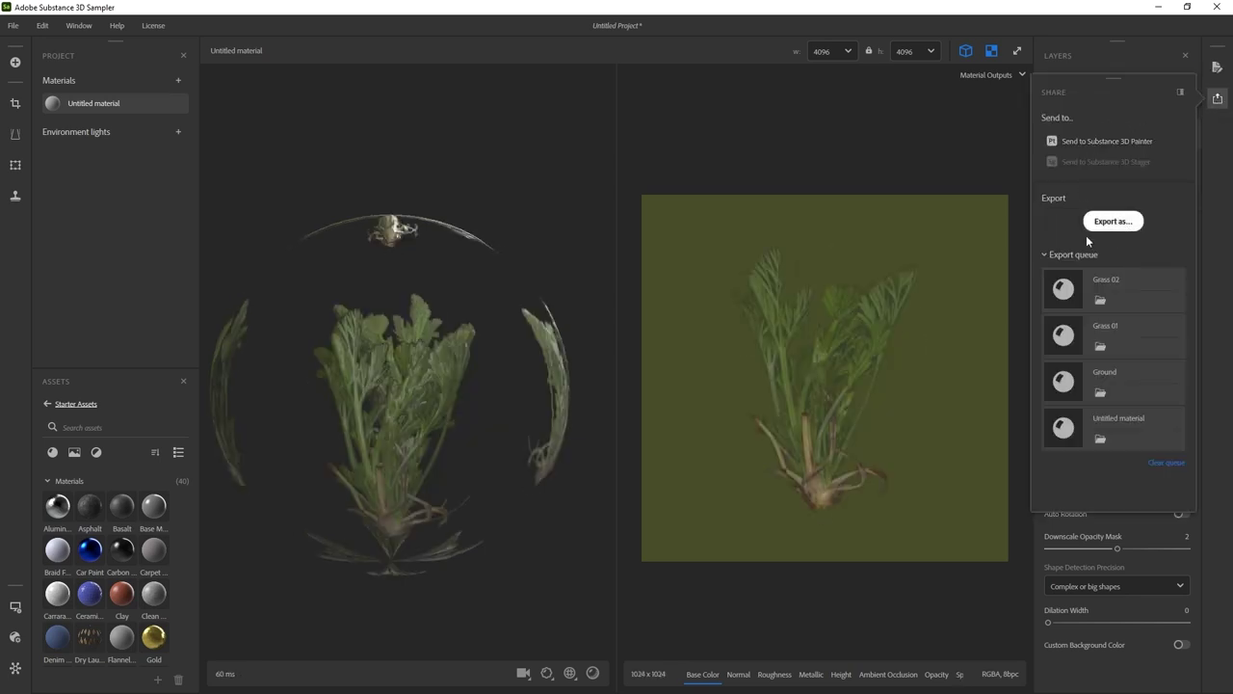
{"action": "left_click", "coordinate": [1113, 224]}
{"action": "left_click", "coordinate": [505, 430]}
{"action": "left_click", "coordinate": [495, 495]}
{"action": "left_click", "coordinate": [505, 430]}
{"action": "left_click", "coordinate": [510, 495]}
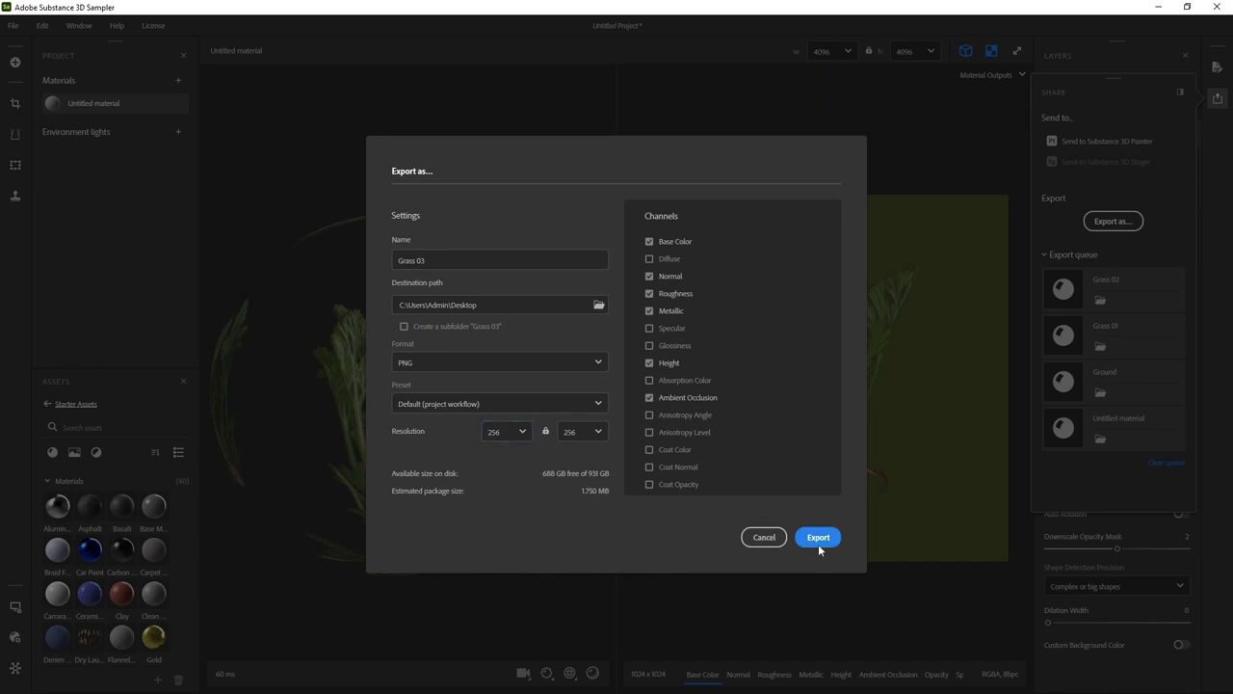
{"action": "left_click", "coordinate": [508, 432]}
{"action": "left_click", "coordinate": [506, 515]}
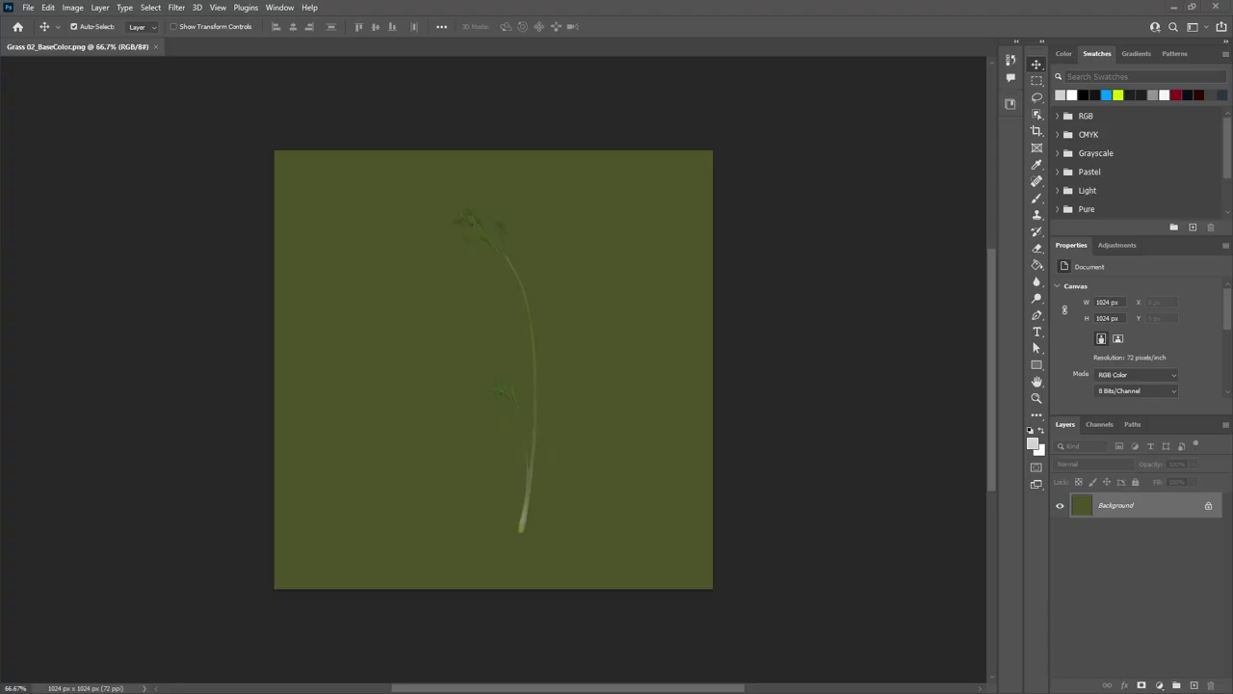
- Switch to Photoshop, place Grass 02_Opacity over the Grass 02_BaseColor image, and copy the opacity picture
{"action": "key", "text": "Return"}
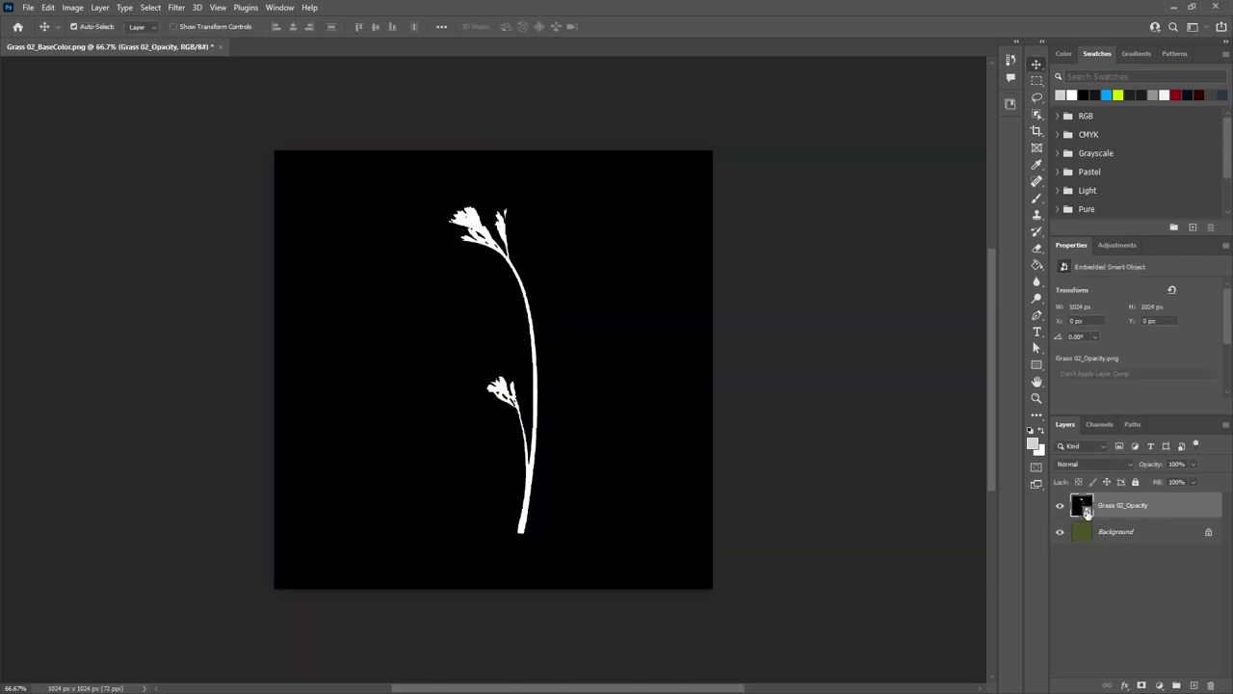
{"action": "key", "text": "ctrl+a"}
{"action": "key", "text": "ctrl+d"}
- Duplicate the Background layer above the opacity layer and paste the opacity image into a new layer mask on the copy
{"action": "left_click", "coordinate": [1115, 534]}
{"action": "key", "text": "ctrl+j"}
{"action": "left_click_drag", "start_coordinate": [1115, 534], "coordinate": [1110, 496]}
{"action": "left_click", "coordinate": [1142, 685]}
{"action": "left_click", "coordinate": [1113, 512], "text": "alt"}
{"action": "key", "text": "ctrl+v"}
{"action": "key", "text": "ctrl+d"}
{"action": "left_click", "coordinate": [1083, 507]}
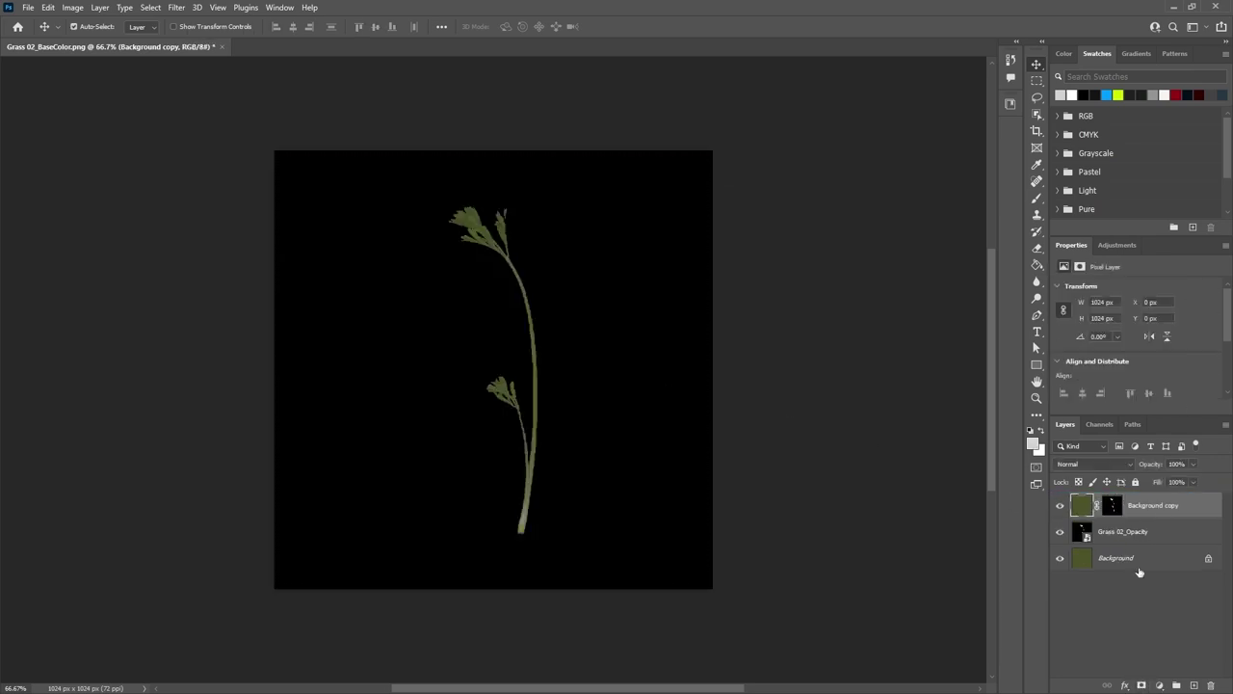
- Hide the Grass 02_Opacity layer and add a black-filled layer directly above the Background
{"action": "left_click", "coordinate": [1133, 542]}
{"action": "left_click", "coordinate": [1060, 531]}
{"action": "left_click", "coordinate": [1118, 560]}
{"action": "left_click", "coordinate": [1193, 685]}
{"action": "key", "text": "ctrl+BackSpace"}
{"action": "key", "text": "ctrl+i"}
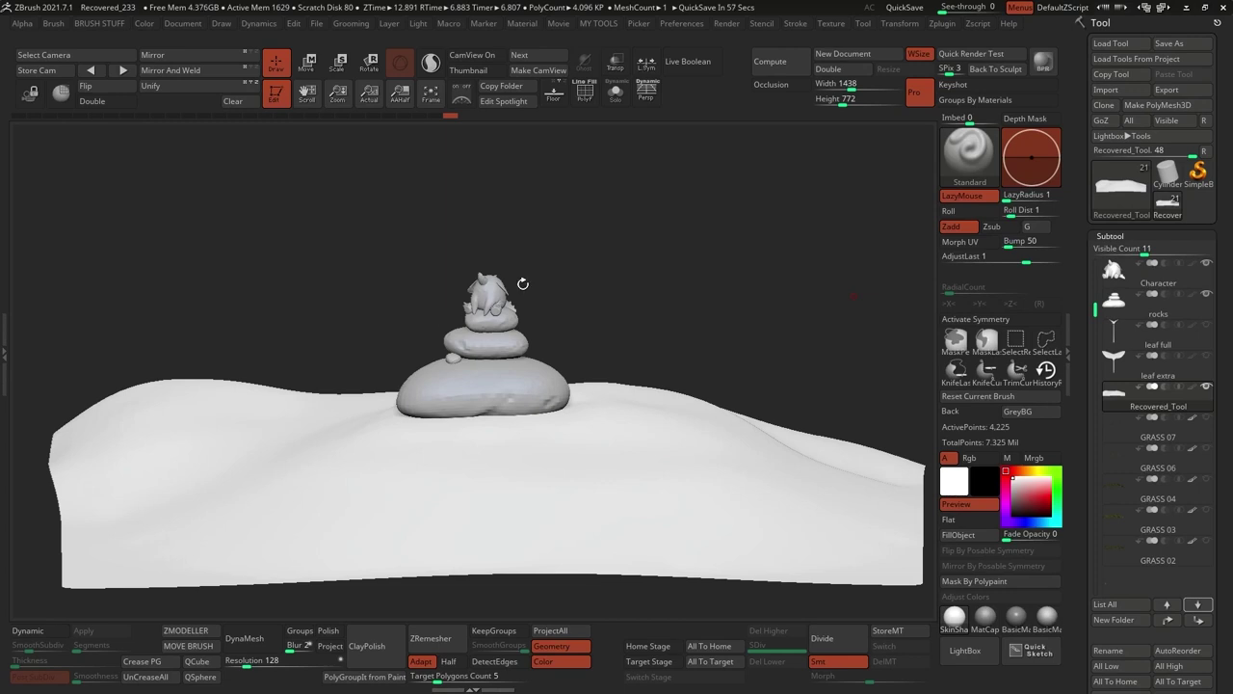
- Switch to ZBrush and invert the ground's mask so that everything except the area under the rocks is masked
{"action": "left_click_drag", "start_coordinate": [587, 278], "coordinate": [669, 306]}
{"action": "left_click", "coordinate": [672, 309], "text": "ctrl"}
{"action": "left_click", "coordinate": [600, 280]}
{"action": "mouse_move", "coordinate": [600, 278]}
{"action": "left_mouse_down"}
{"action": "mouse_move", "coordinate": [605, 267]}
{"action": "mouse_move", "coordinate": [605, 308]}
{"action": "mouse_move", "coordinate": [600, 292]}
{"action": "left_mouse_up"}
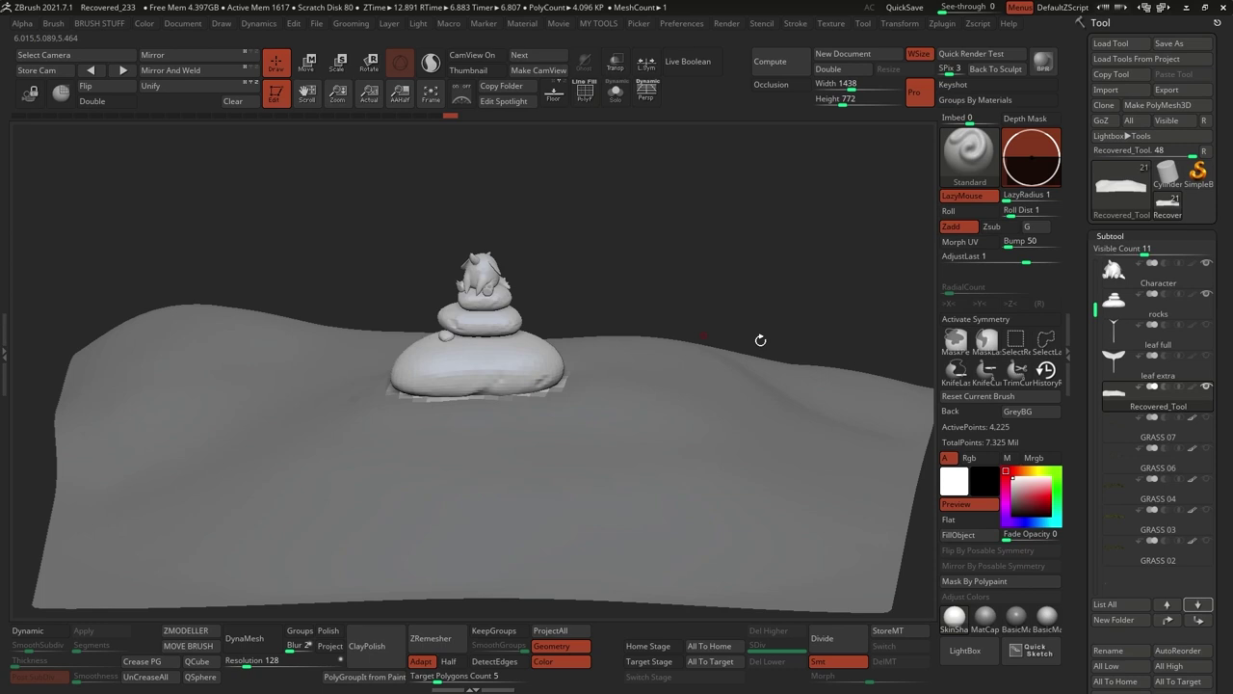
- Preview FiberMesh fibers on the masked ground with a black-background grass texture and Transparent set to 0
{"action": "scroll", "coordinate": [1084, 283], "scroll_direction": "down", "scroll_amount": 10}
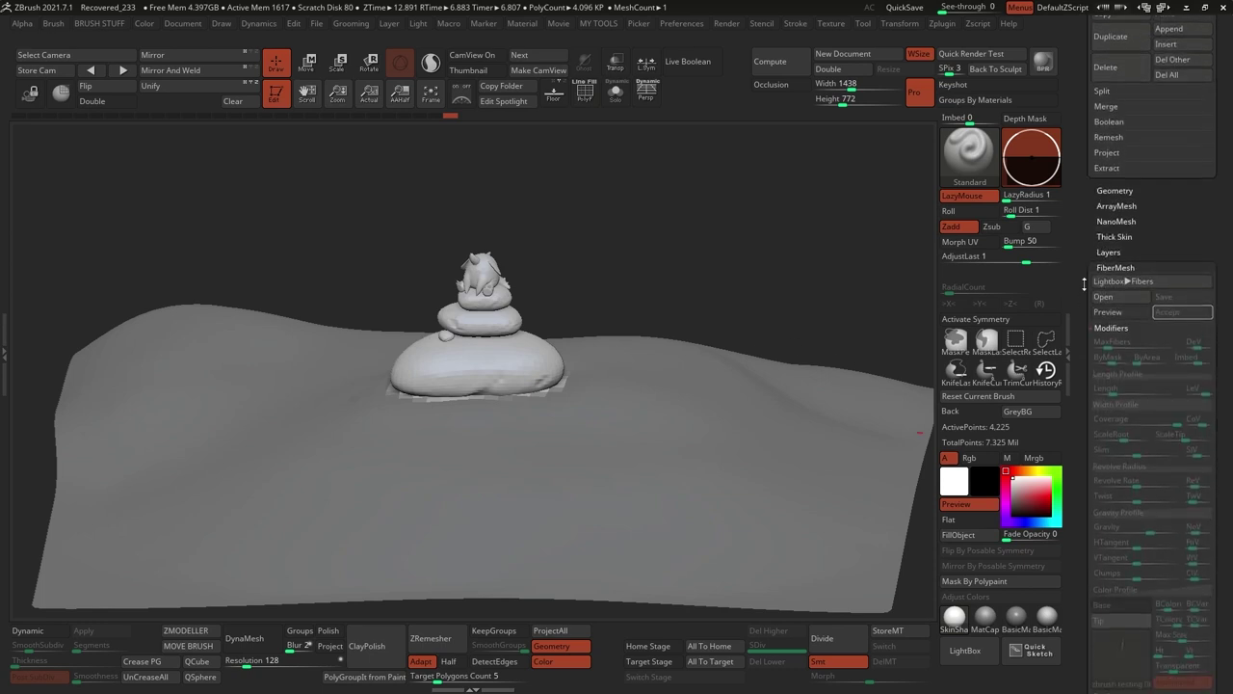
{"action": "left_click", "coordinate": [1116, 266]}
{"action": "left_click", "coordinate": [1108, 231]}
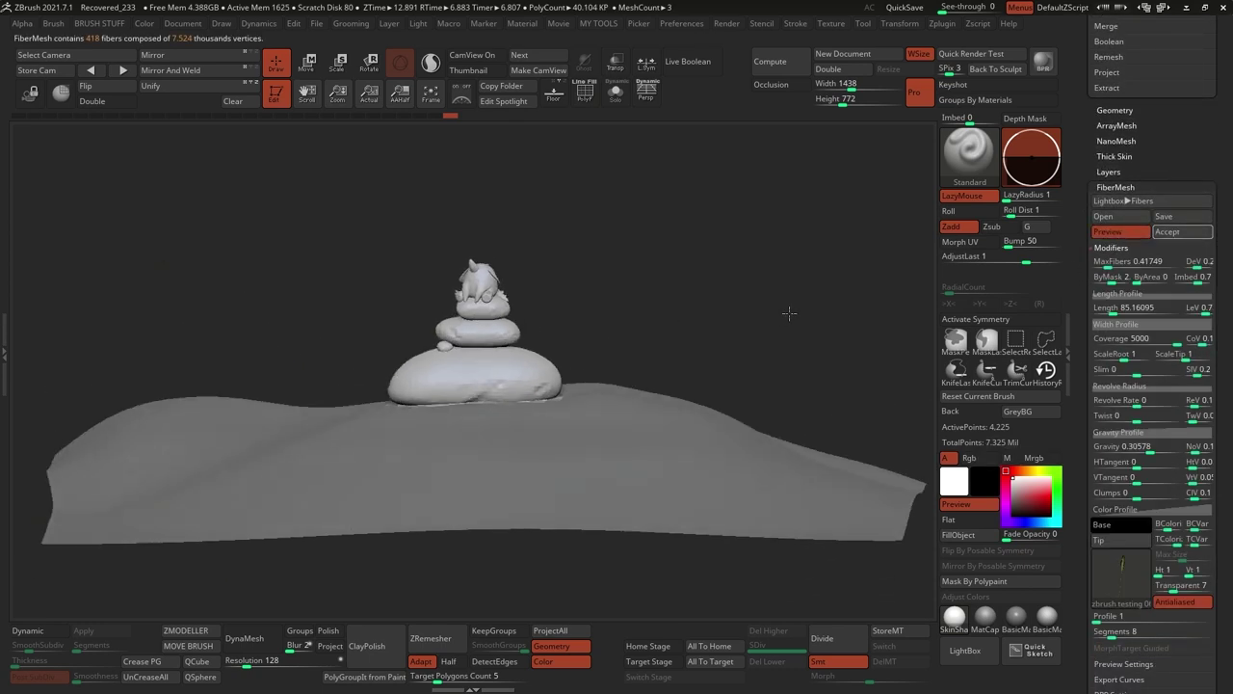
{"action": "left_click", "coordinate": [1126, 578]}
{"action": "left_click_drag", "start_coordinate": [1177, 584], "coordinate": [1139, 584]}
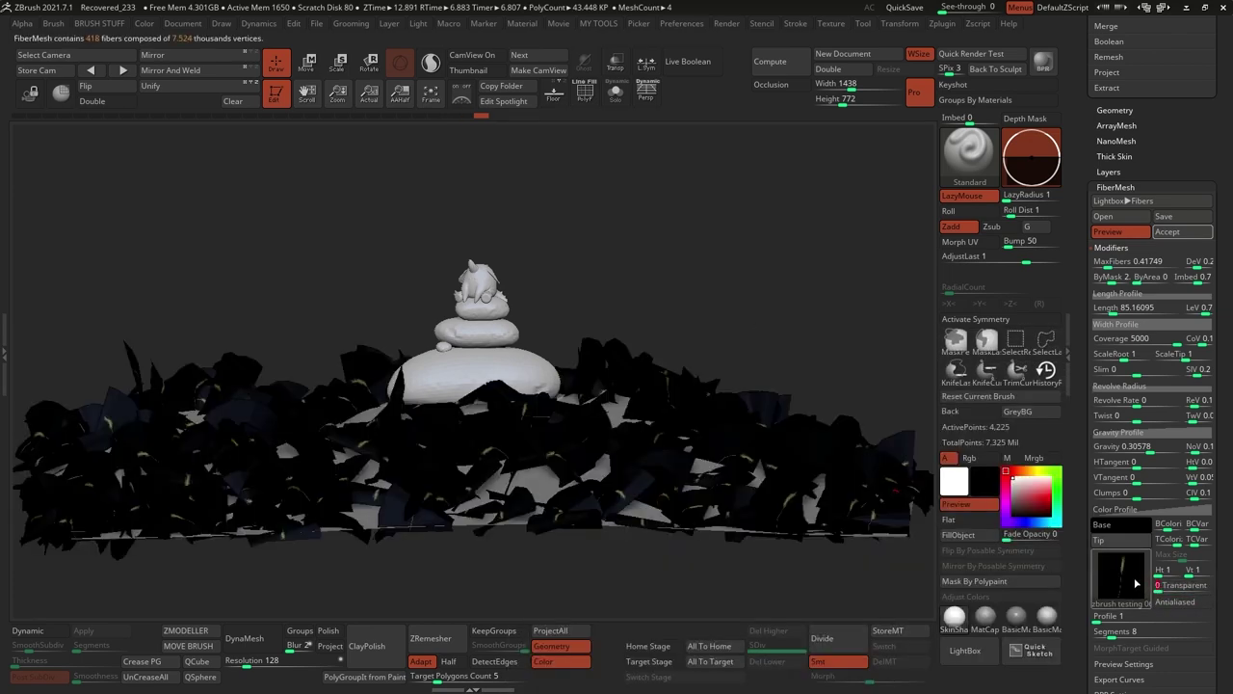
- Replace the previewed fibers' texture with the leafy plant image that has a black background
{"action": "left_click", "coordinate": [1137, 582]}
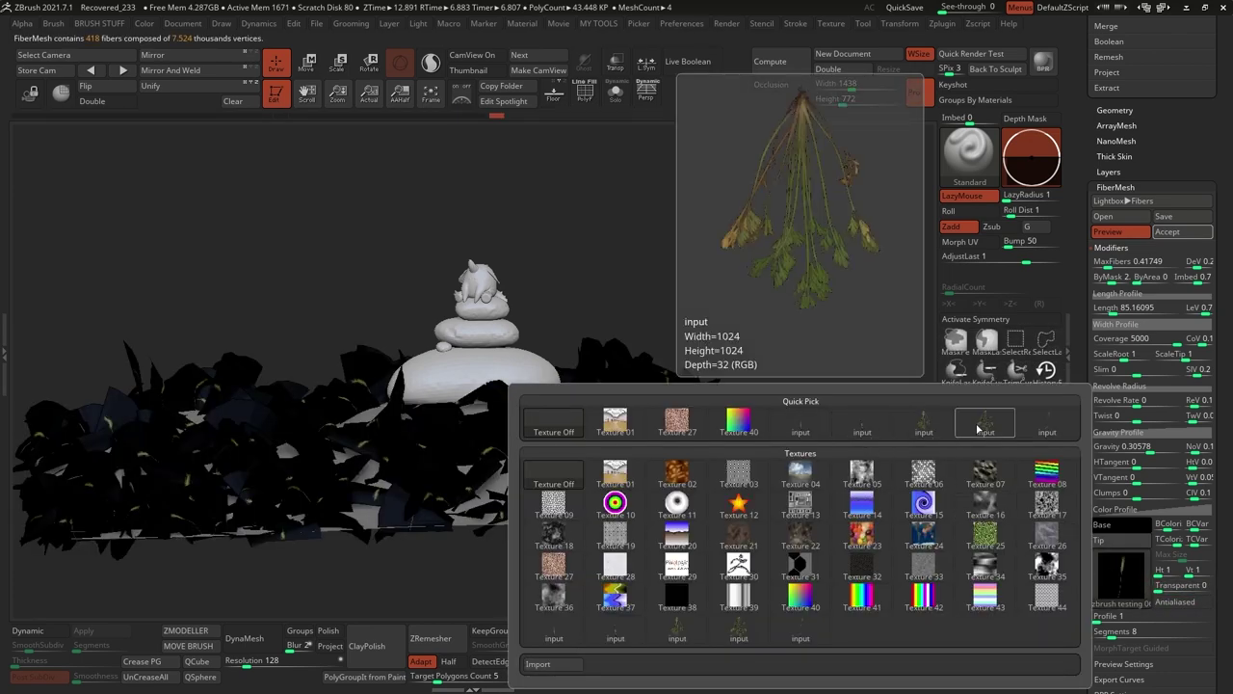
{"action": "left_click", "coordinate": [985, 422]}
{"action": "right_click_drag", "start_coordinate": [649, 324], "coordinate": [679, 268]}
{"action": "left_click", "coordinate": [589, 102]}
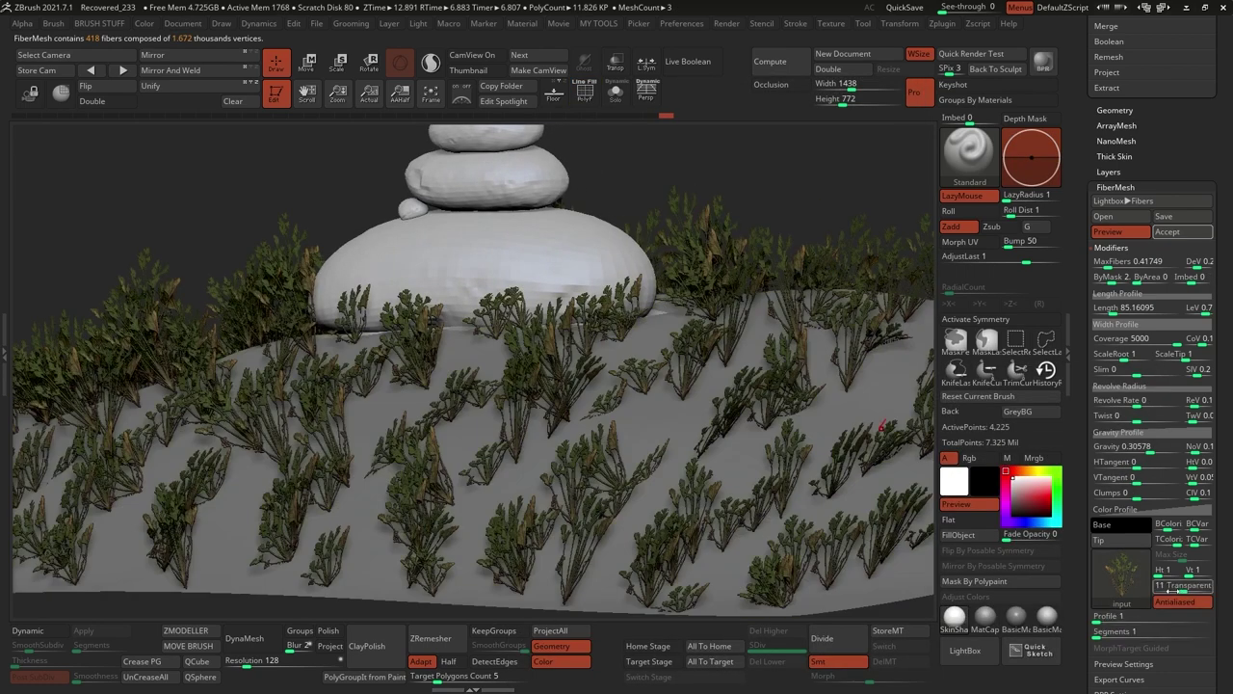
- Raise the fiber texture's Transparent value to 20
{"action": "left_click", "coordinate": [1163, 585]}
{"action": "left_click", "coordinate": [1163, 586]}
{"action": "left_click_drag", "start_coordinate": [1168, 586], "coordinate": [1189, 586]}
{"action": "right_click_drag", "start_coordinate": [558, 467], "coordinate": [622, 564], "text": "ctrl"}
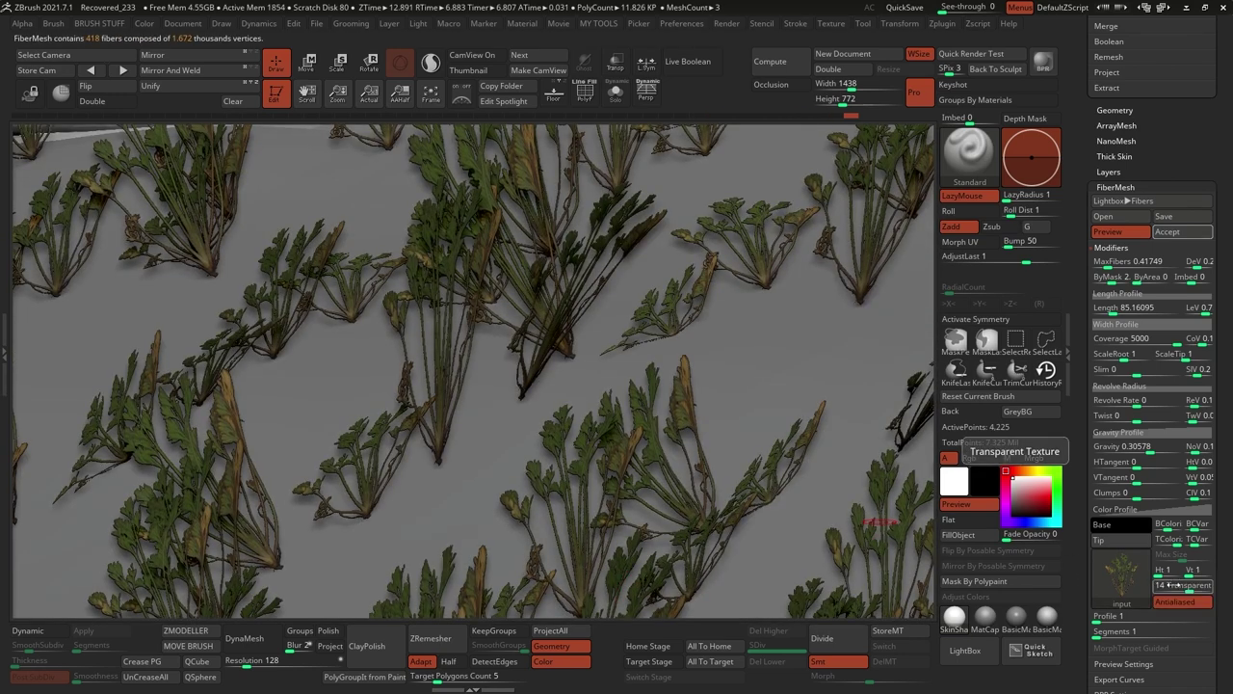
{"action": "left_click_drag", "start_coordinate": [1194, 584], "coordinate": [1205, 584]}
{"action": "right_click_drag", "start_coordinate": [733, 506], "coordinate": [747, 383], "text": "ctrl"}
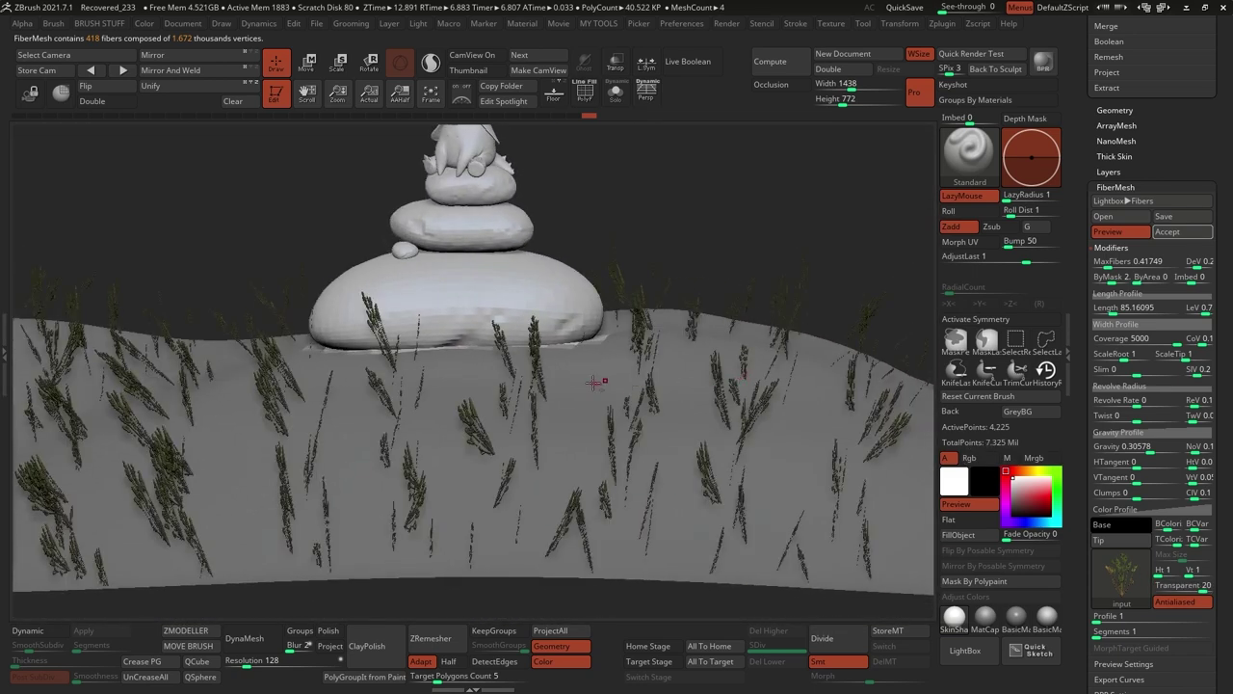
{"action": "right_click_drag", "start_coordinate": [594, 383], "coordinate": [694, 384]}
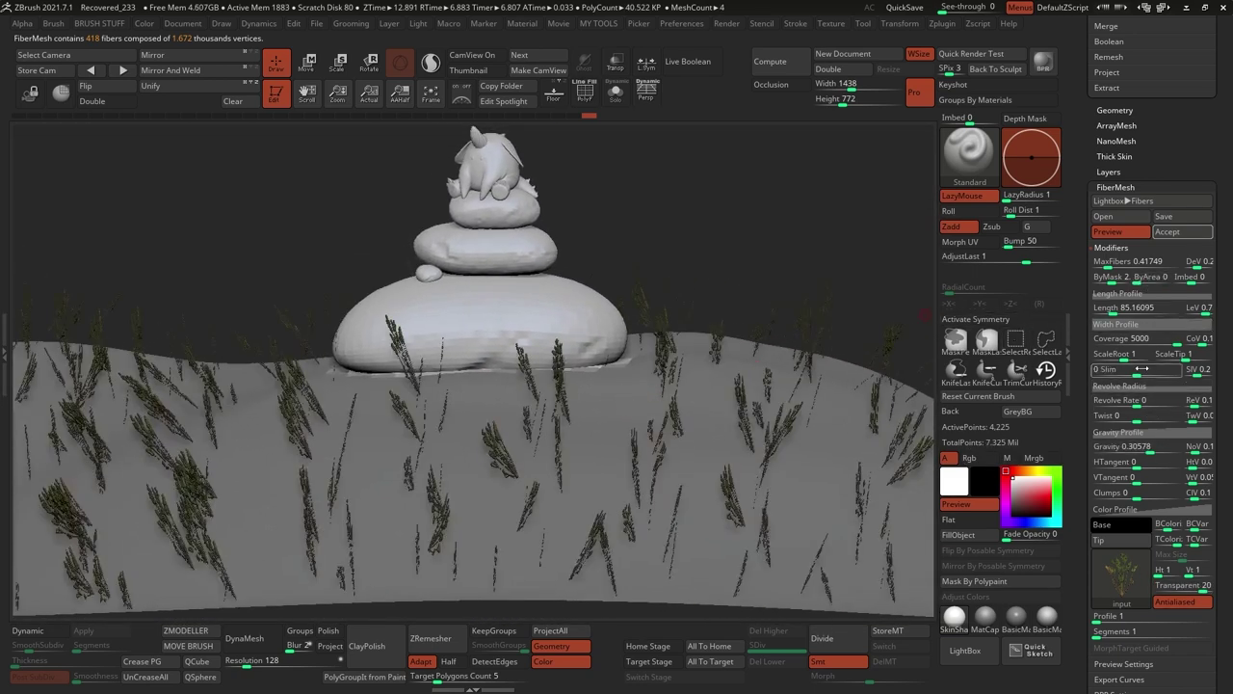
- Thicken the grass with MaxFibers 2.80714, Length 113.37963, Twist 13.38843, Gravity 0.57024 and Segments 4, and render the view
{"action": "left_click_drag", "start_coordinate": [1108, 264], "coordinate": [1116, 264]}
{"action": "right_click_drag", "start_coordinate": [891, 383], "coordinate": [785, 398]}
{"action": "left_click_drag", "start_coordinate": [1114, 310], "coordinate": [1115, 309]}
{"action": "left_click", "coordinate": [1197, 451]}
{"action": "left_click_drag", "start_coordinate": [1197, 451], "coordinate": [1148, 420]}
{"action": "left_click_drag", "start_coordinate": [1096, 633], "coordinate": [1108, 633]}
{"action": "mouse_move", "coordinate": [687, 347]}
{"action": "right_mouse_down", "text": "ctrl"}
{"action": "mouse_move", "coordinate": [633, 376]}
{"action": "mouse_move", "coordinate": [729, 269]}
{"action": "right_mouse_up", "text": "ctrl"}
{"action": "right_click", "coordinate": [633, 377]}
{"action": "key", "text": "shift+r"}
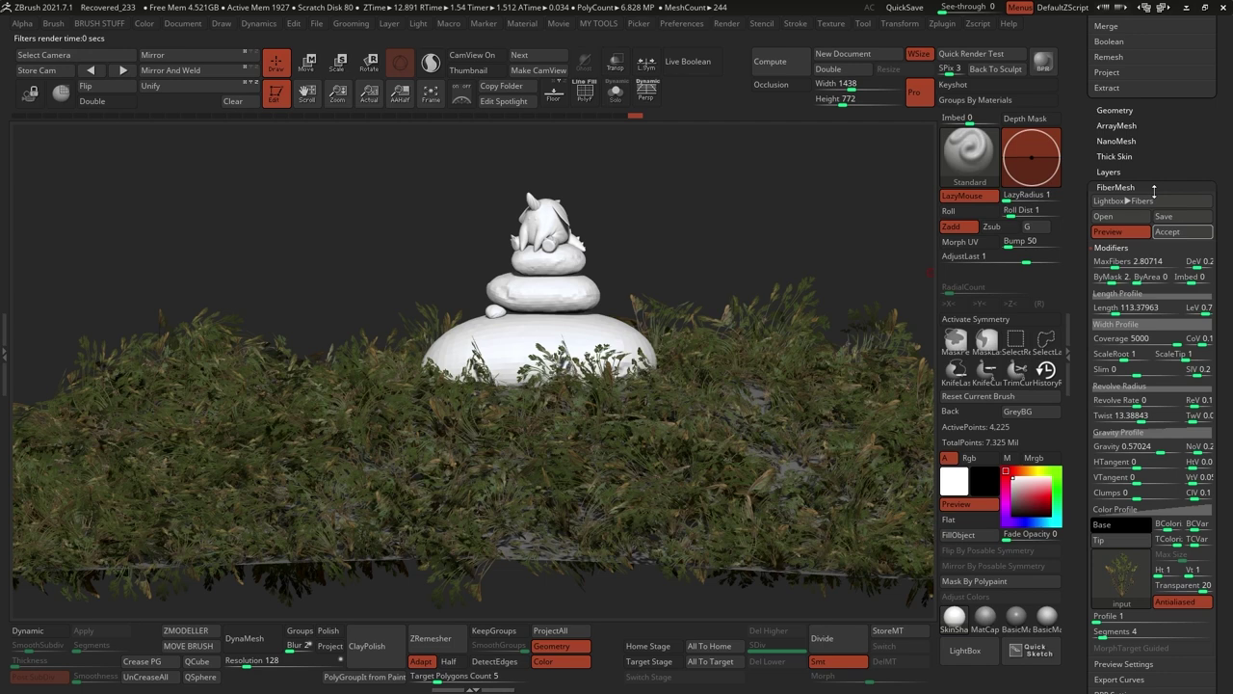
- Turn off the FiberMesh preview and display the GRASS 07, GRASS 06 and GRASS 04 subtools in turn
{"action": "left_click", "coordinate": [1120, 233]}
{"action": "left_click_drag", "start_coordinate": [1154, 189], "coordinate": [1156, 313]}
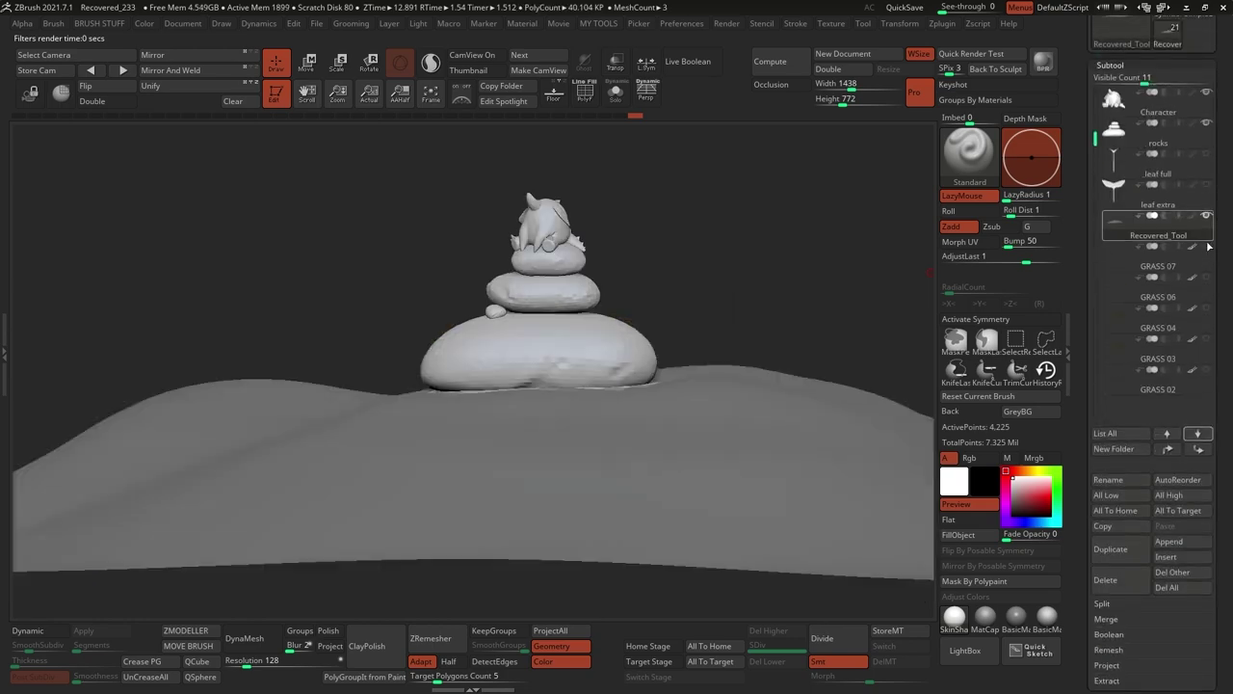
{"action": "left_click", "coordinate": [1208, 246]}
{"action": "left_click", "coordinate": [1207, 245]}
{"action": "left_click", "coordinate": [1207, 277]}
{"action": "left_click", "coordinate": [1207, 277]}
{"action": "left_click", "coordinate": [1207, 308]}
{"action": "mouse_move", "coordinate": [814, 294]}
{"action": "left_mouse_down"}
{"action": "mouse_move", "coordinate": [820, 310]}
{"action": "mouse_move", "coordinate": [835, 293]}
{"action": "left_mouse_up"}
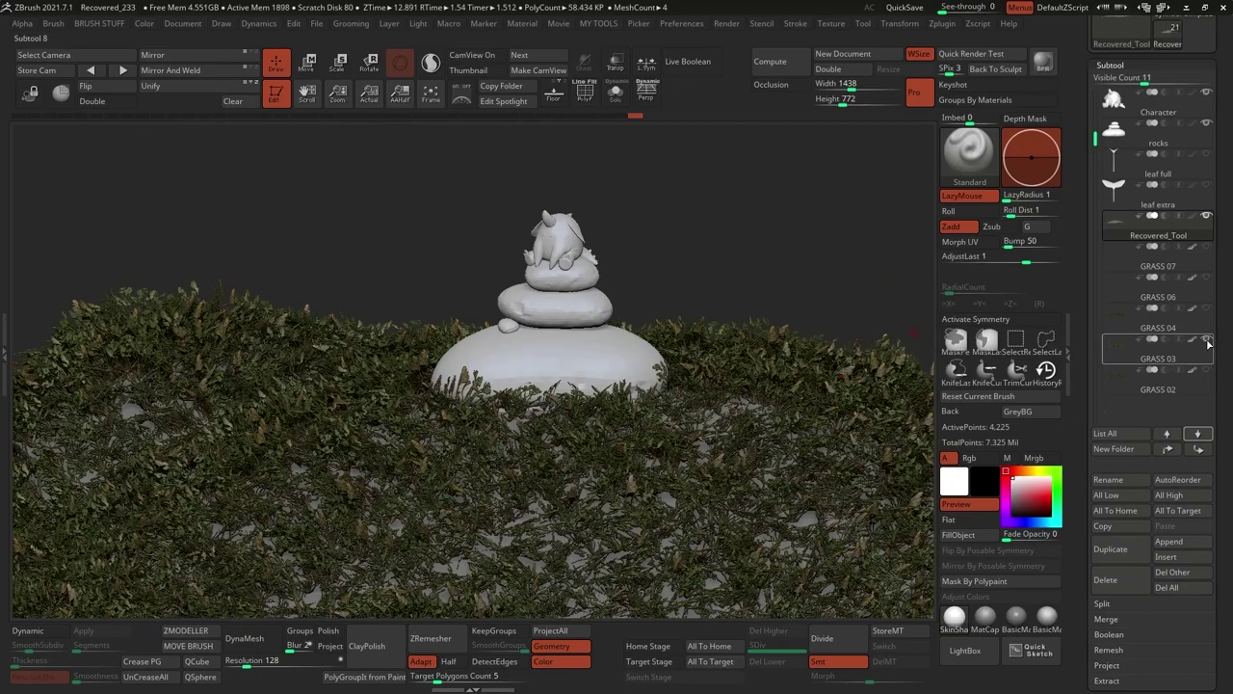
- Hide GRASS 03, inspect GRASS 02 up close and turn on the visibility of GRASS 07 through GRASS 03
{"action": "left_click", "coordinate": [1208, 339]}
{"action": "left_click", "coordinate": [1207, 370]}
{"action": "left_click_drag", "start_coordinate": [771, 275], "coordinate": [609, 578]}
{"action": "left_click_drag", "start_coordinate": [1207, 247], "coordinate": [1207, 340]}
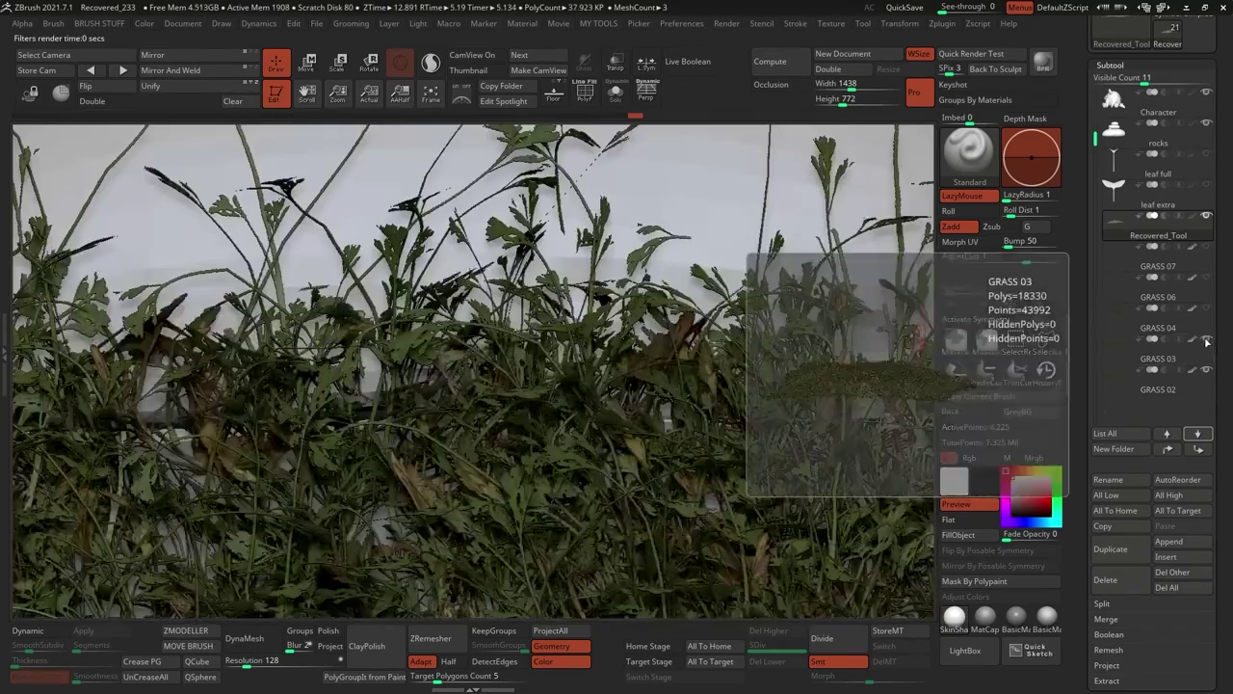
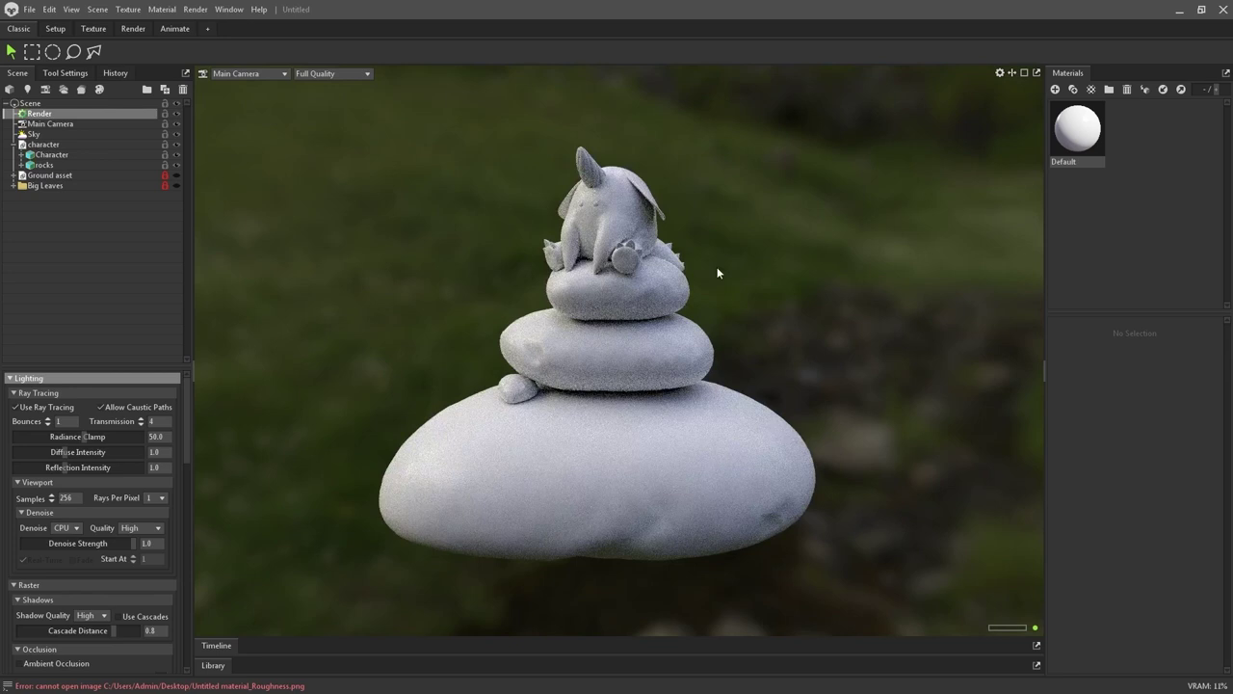
- In Marmoset Toolbag, create a material named ROCKS and assign it to the stacked rocks
{"action": "left_click", "coordinate": [1055, 89]}
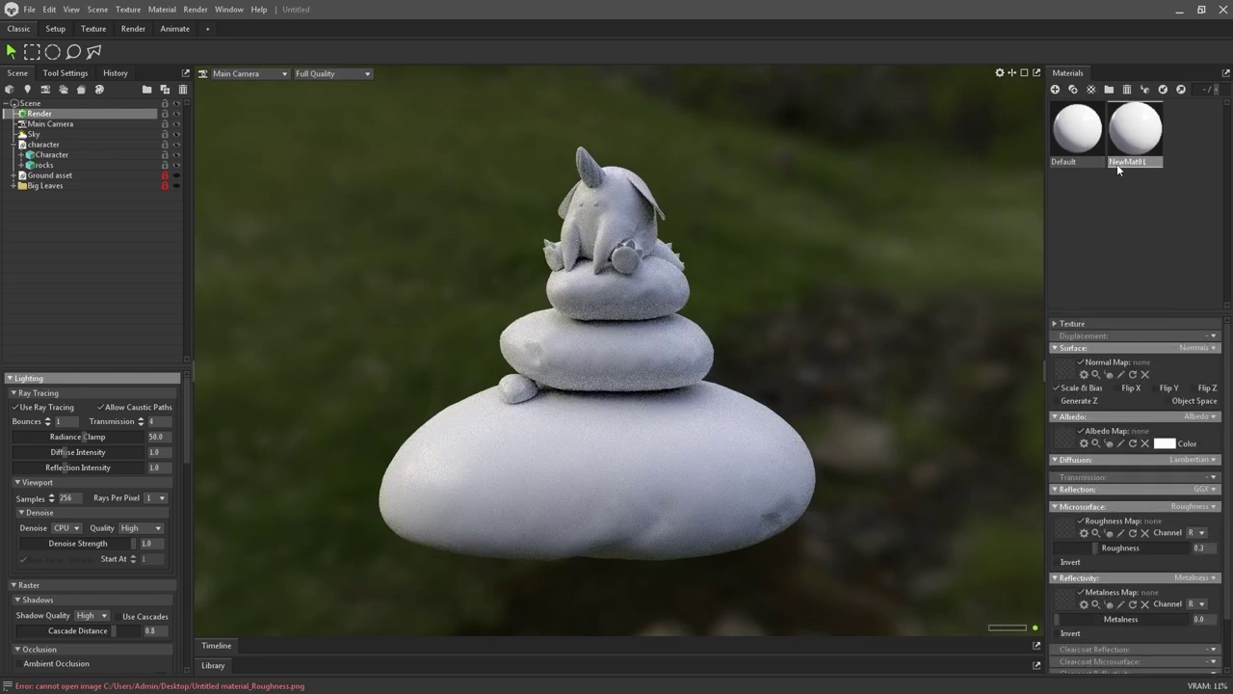
{"action": "type", "text": "ROCKS"}
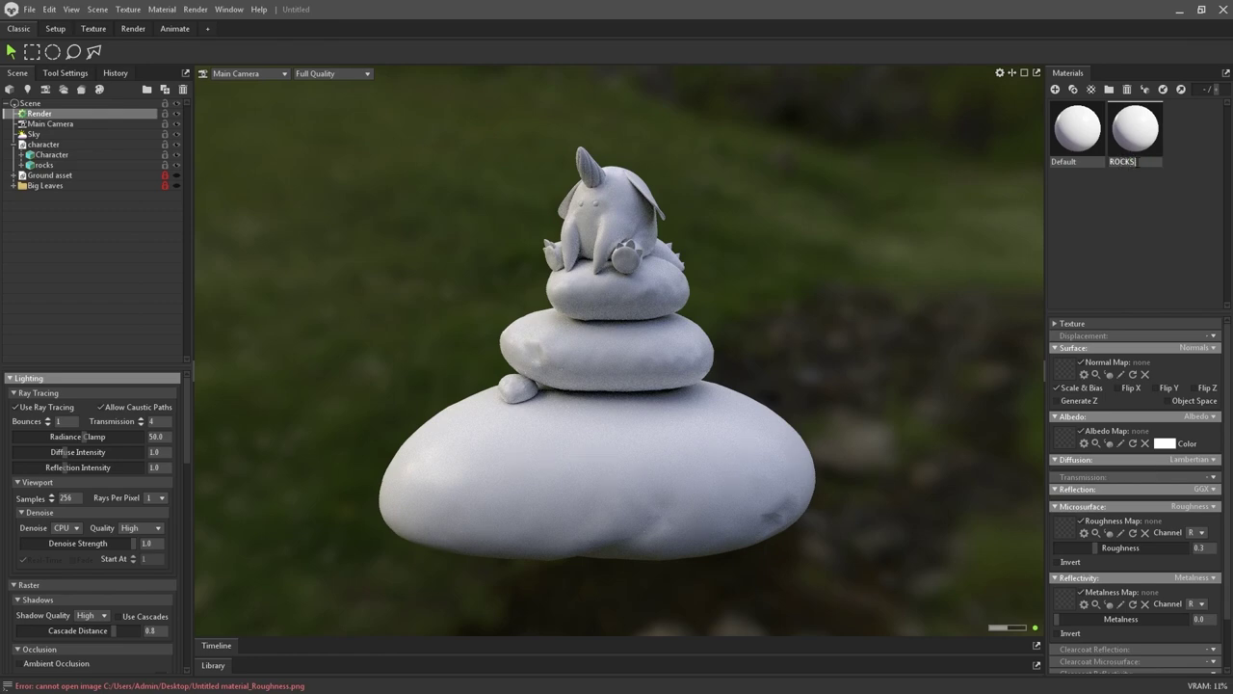
{"action": "left_click_drag", "start_coordinate": [1135, 130], "coordinate": [646, 429]}
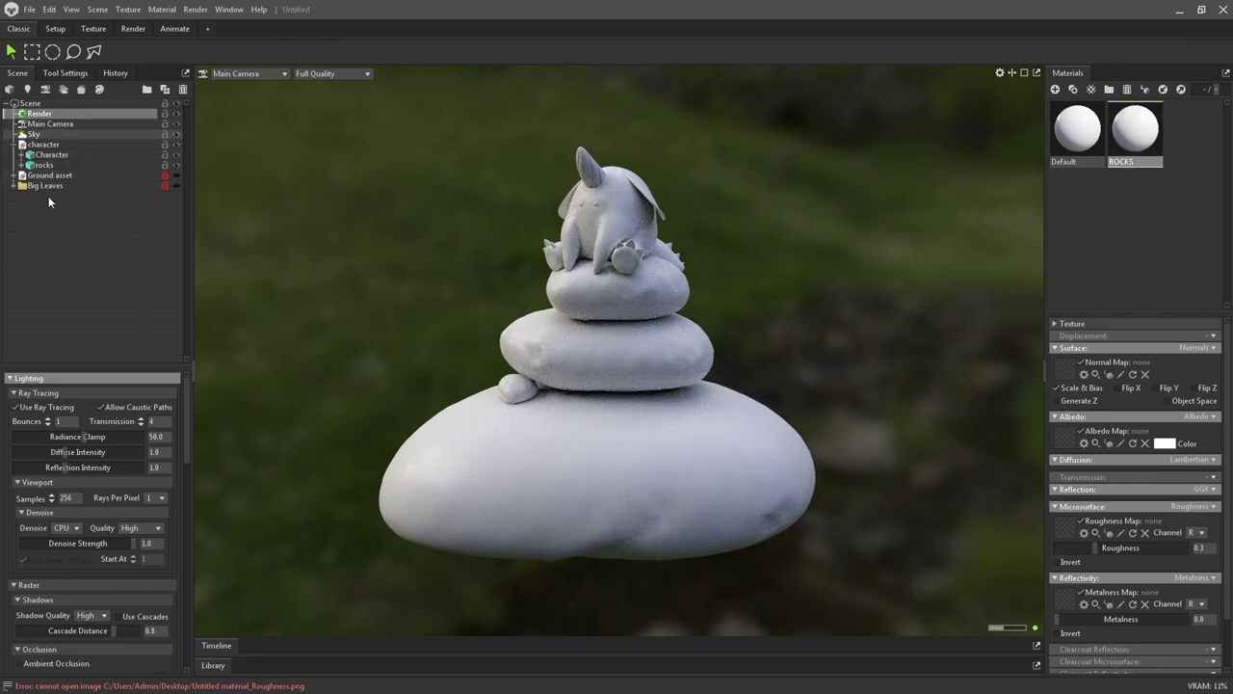
- Set the ray-tracing viewport denoiser to GPU with Medium quality
{"action": "left_click", "coordinate": [70, 529]}
{"action": "left_click", "coordinate": [71, 559]}
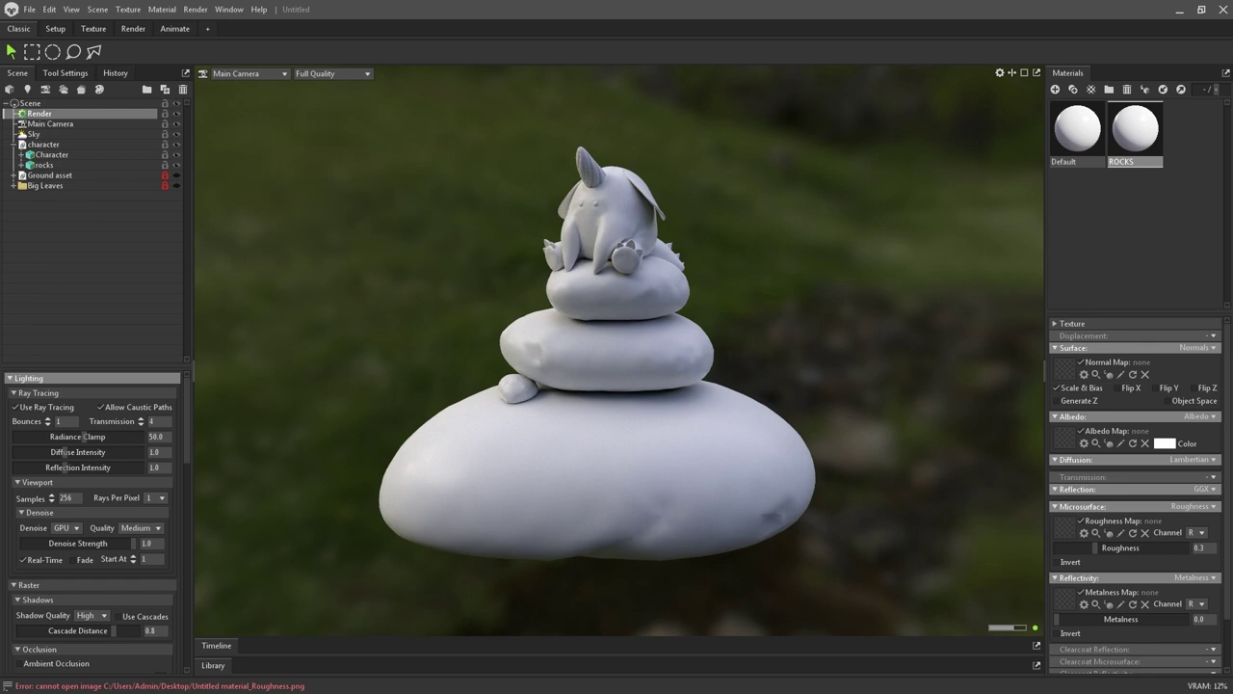
- Load the rocks normal, base color and roughness images into the ROCKS material's normal, albedo and roughness maps
{"action": "left_click_drag", "start_coordinate": [1106, 376], "coordinate": [1067, 433]}
{"action": "left_click", "coordinate": [1082, 431]}
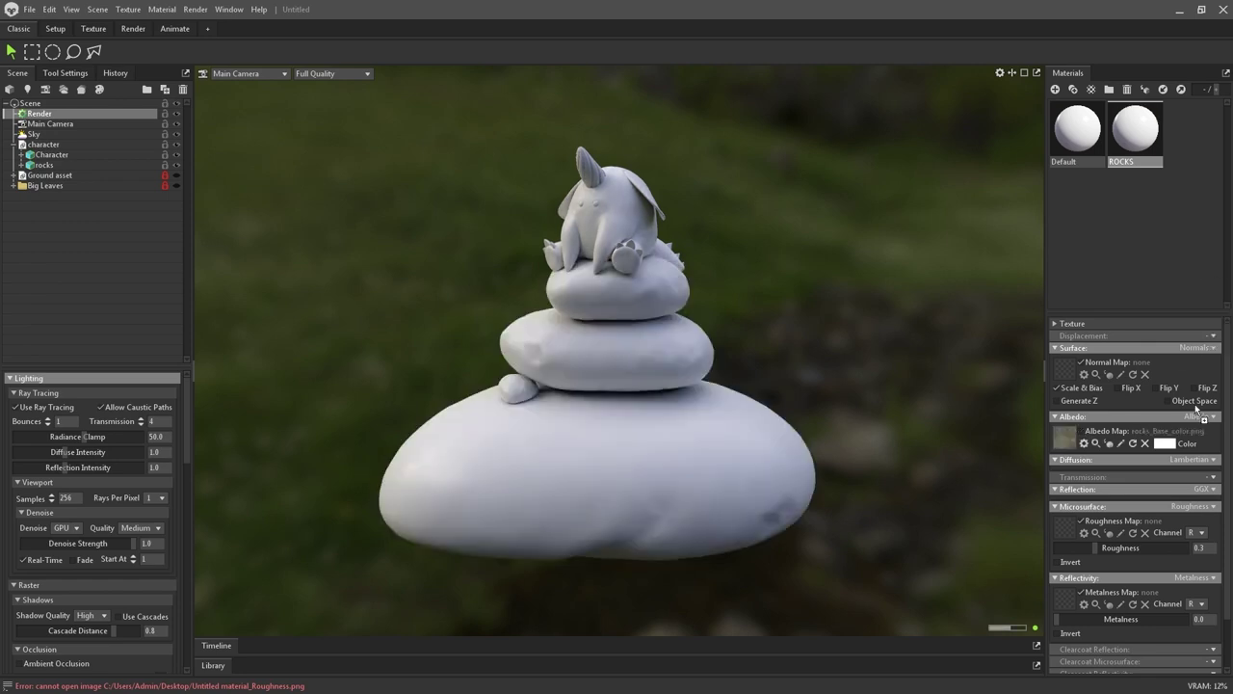
{"action": "left_click", "coordinate": [1082, 432]}
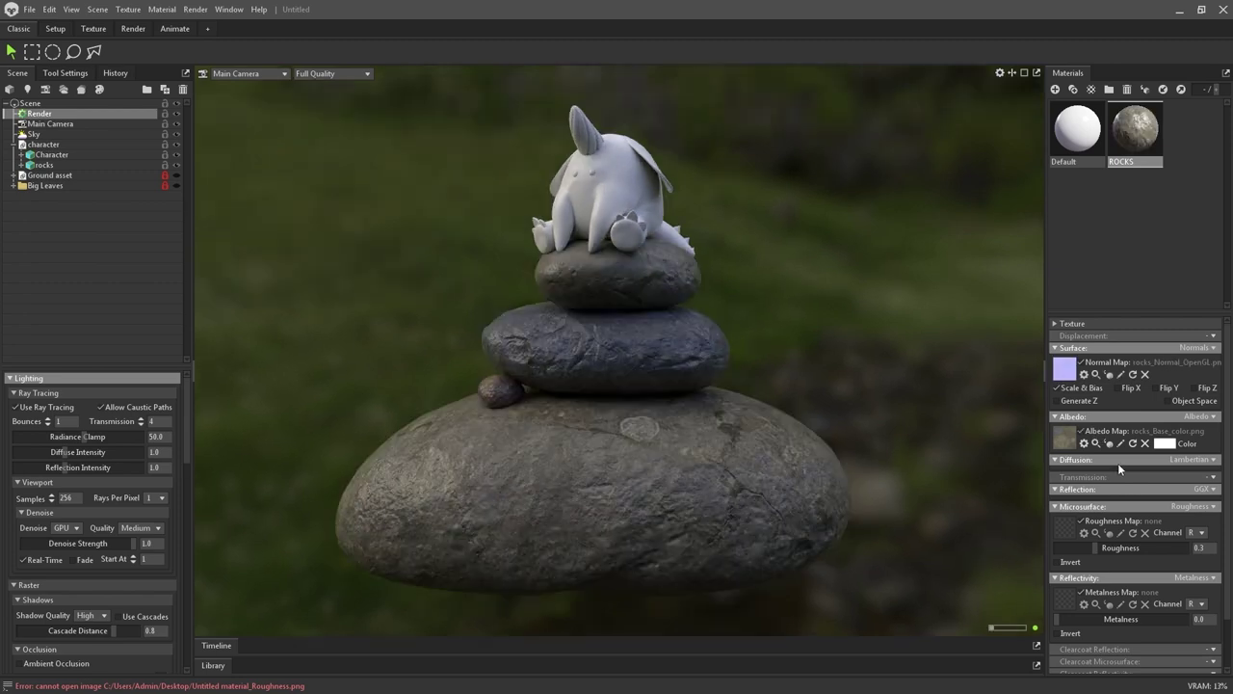
{"action": "scroll", "coordinate": [1117, 462], "scroll_direction": "down", "scroll_amount": 1}
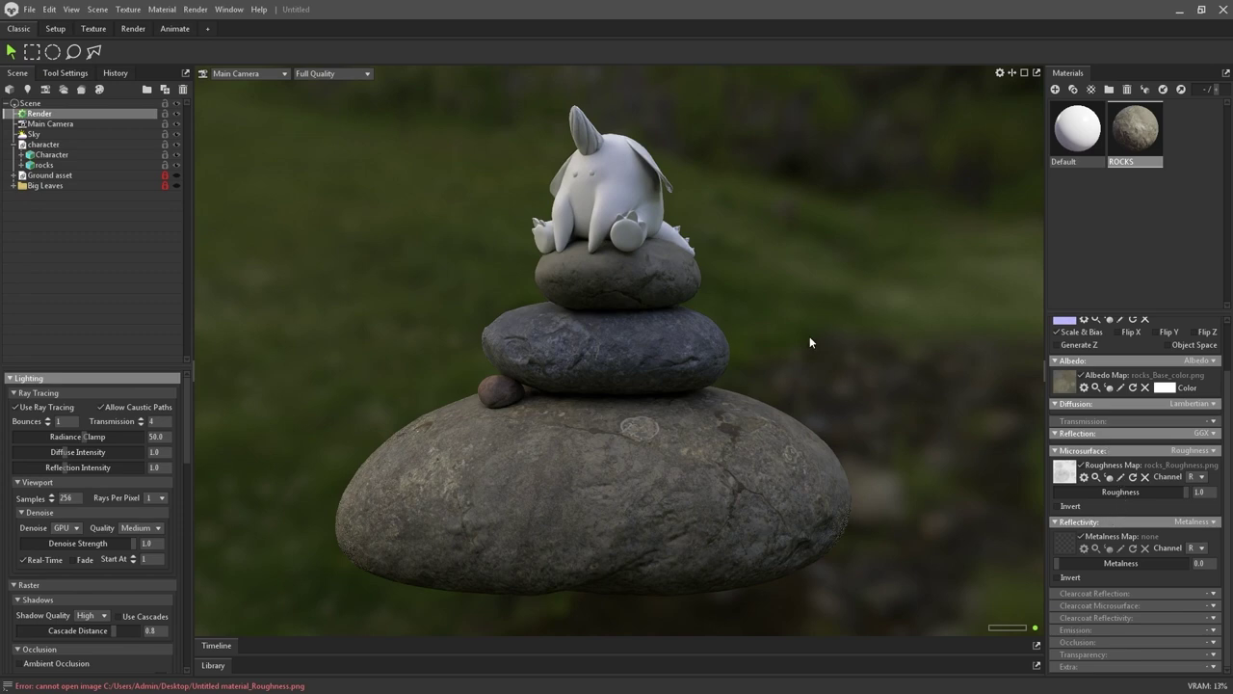
- Rotate the sky environment to put the dark trees behind the stack and orbit around the model
{"action": "right_click", "coordinate": [781, 336]}
{"action": "left_click", "coordinate": [843, 297]}
{"action": "right_click_drag", "start_coordinate": [781, 328], "coordinate": [897, 311], "text": "shift"}
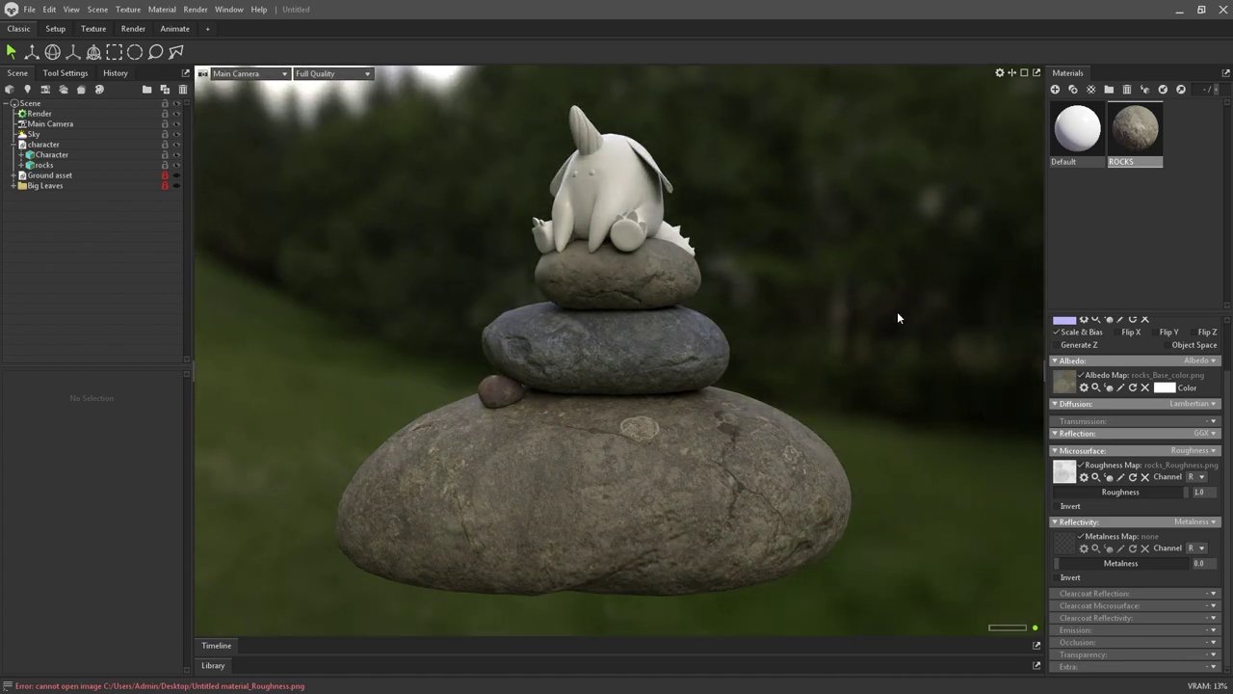
{"action": "left_click_drag", "start_coordinate": [857, 307], "coordinate": [824, 313], "text": "alt"}
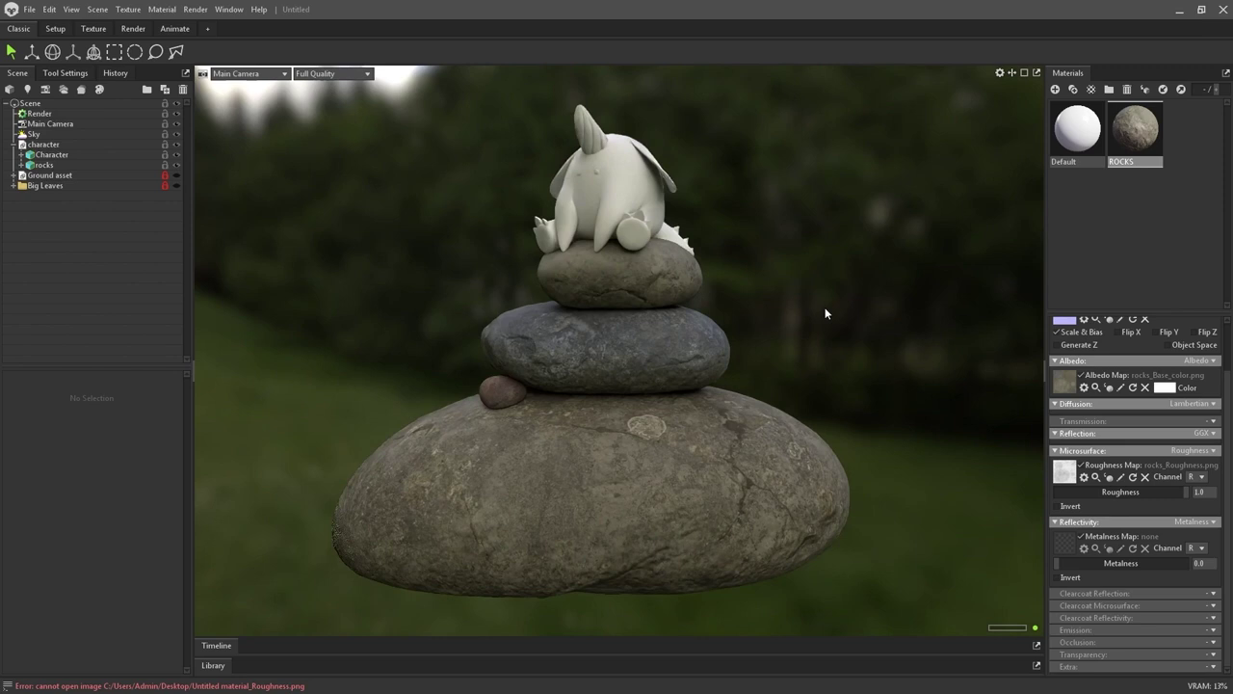
{"action": "left_click_drag", "start_coordinate": [825, 313], "coordinate": [850, 309], "text": "alt"}
- Create a material named Character and assign it to the creature on top of the rocks
{"action": "left_click", "coordinate": [1055, 89]}
{"action": "double_click", "coordinate": [1141, 162]}
{"action": "type", "text": "Chara"}
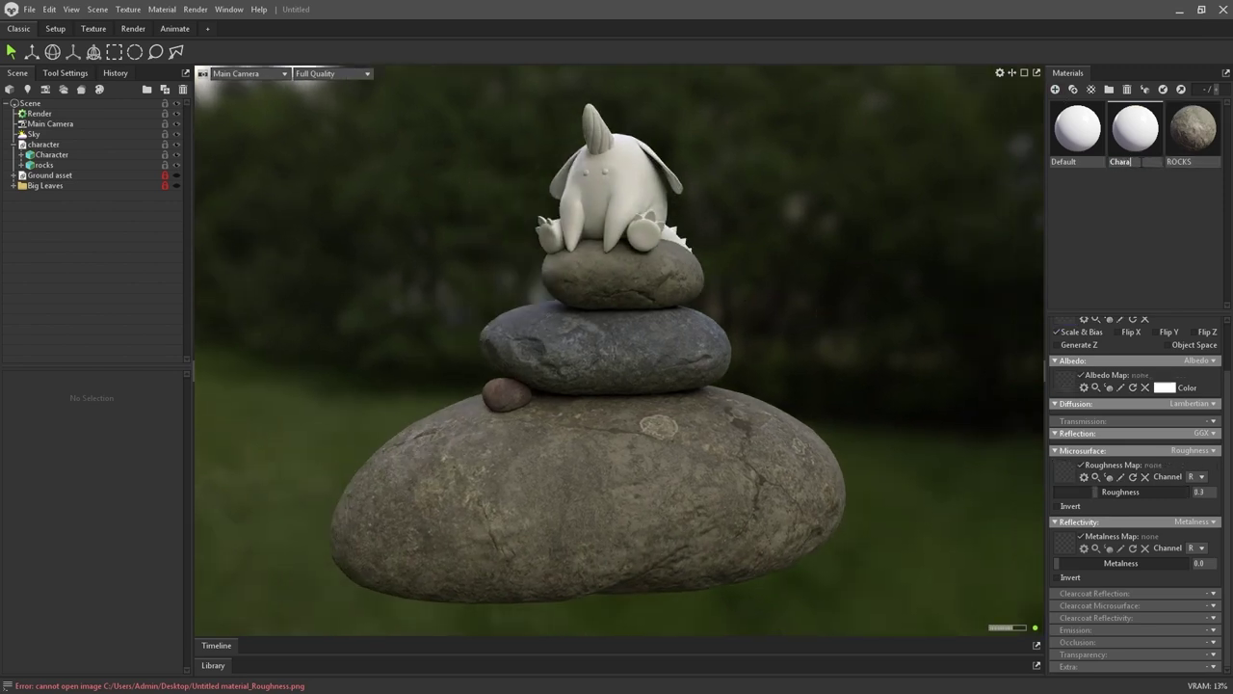
{"action": "type", "text": "racter"}
{"action": "key", "text": "Return"}
{"action": "left_click_drag", "start_coordinate": [1077, 131], "coordinate": [609, 192]}
- Load the Character normal, Character_Base_color.png and Character roughness images into the Character material's normal, albedo and roughness maps
{"action": "left_click", "coordinate": [1064, 368]}
{"action": "right_click", "coordinate": [638, 219]}
{"action": "scroll", "coordinate": [620, 228], "scroll_direction": "up", "scroll_amount": 6}
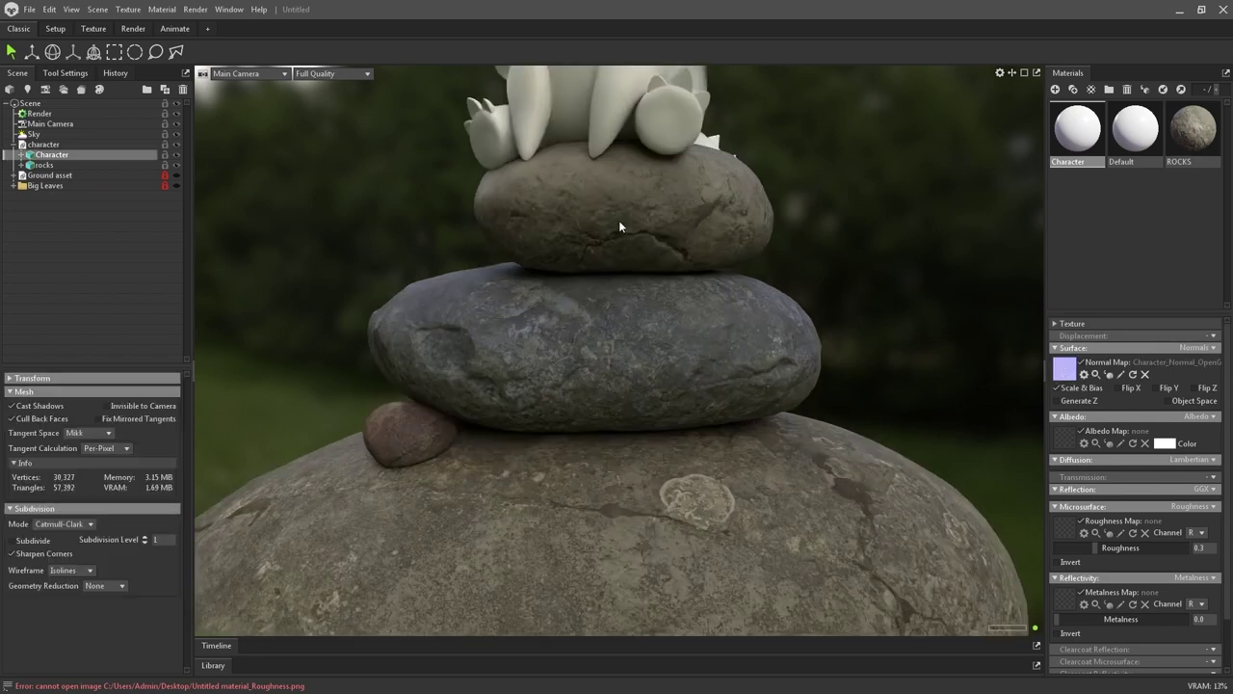
{"action": "middle_click_drag", "start_coordinate": [619, 228], "coordinate": [644, 539], "text": "alt"}
{"action": "scroll", "coordinate": [644, 385], "scroll_direction": "up", "scroll_amount": 5}
{"action": "left_click", "coordinate": [1065, 433]}
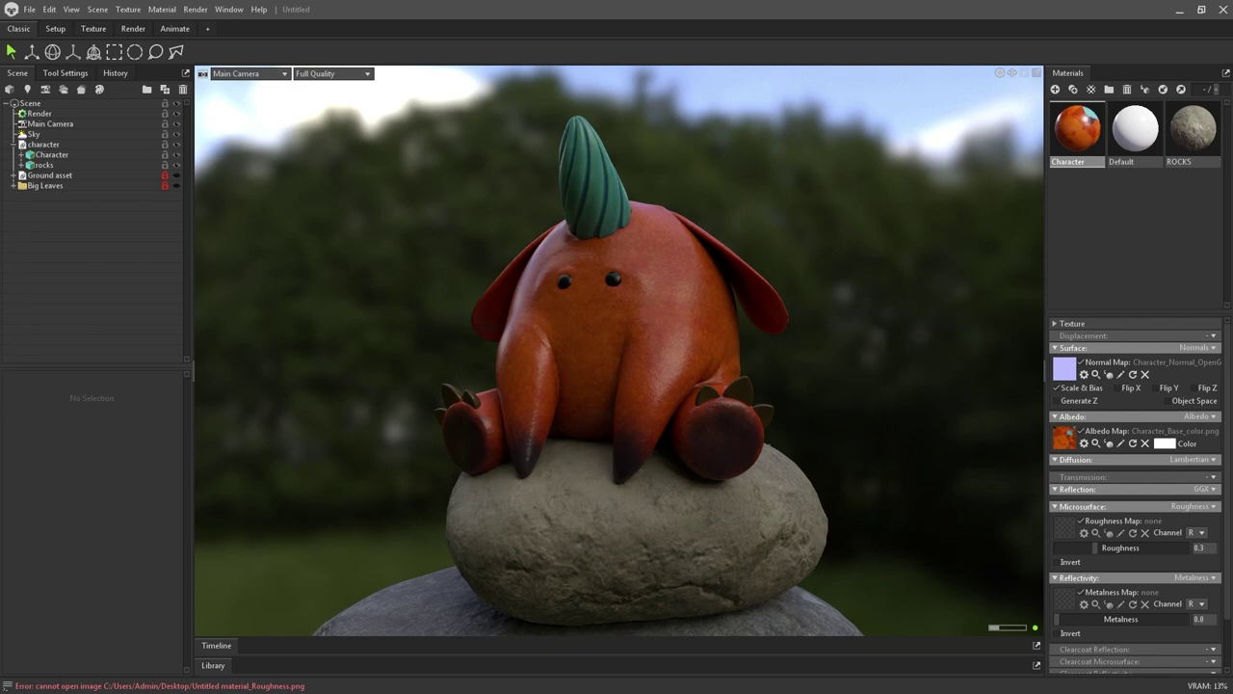
{"action": "left_click_drag", "start_coordinate": [1096, 534], "coordinate": [1065, 528]}
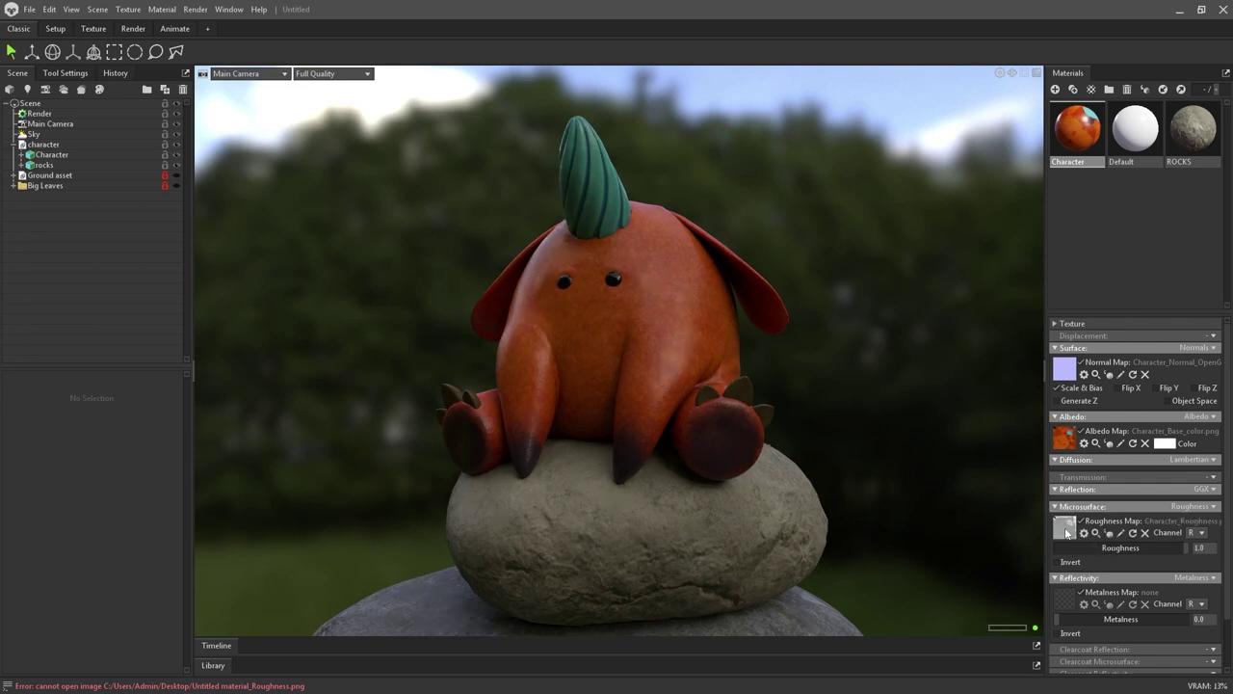
{"action": "scroll", "coordinate": [1225, 612], "scroll_direction": "down", "scroll_amount": 2}
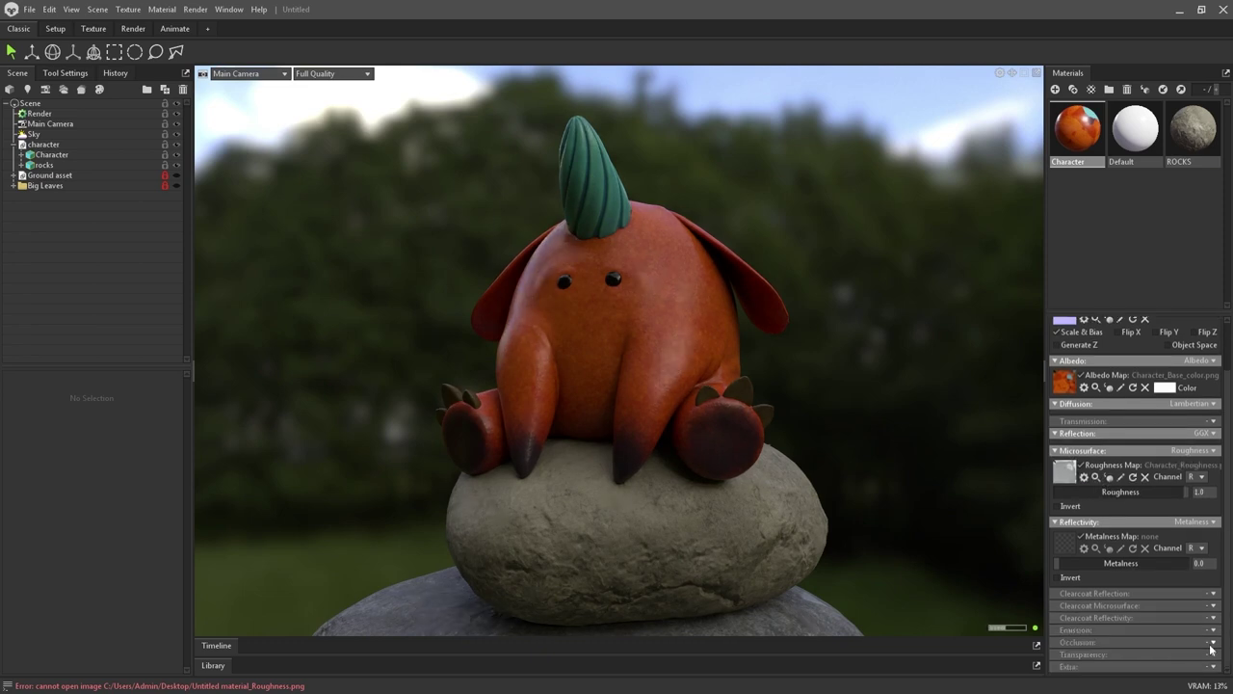
- Enable occlusion on the Character material, load the Character_Mixed_AO image as its map and lower Occlusion to 0.188
{"action": "left_click", "coordinate": [1212, 641]}
{"action": "left_click", "coordinate": [1180, 667]}
{"action": "scroll", "coordinate": [1147, 617], "scroll_direction": "down", "scroll_amount": 2}
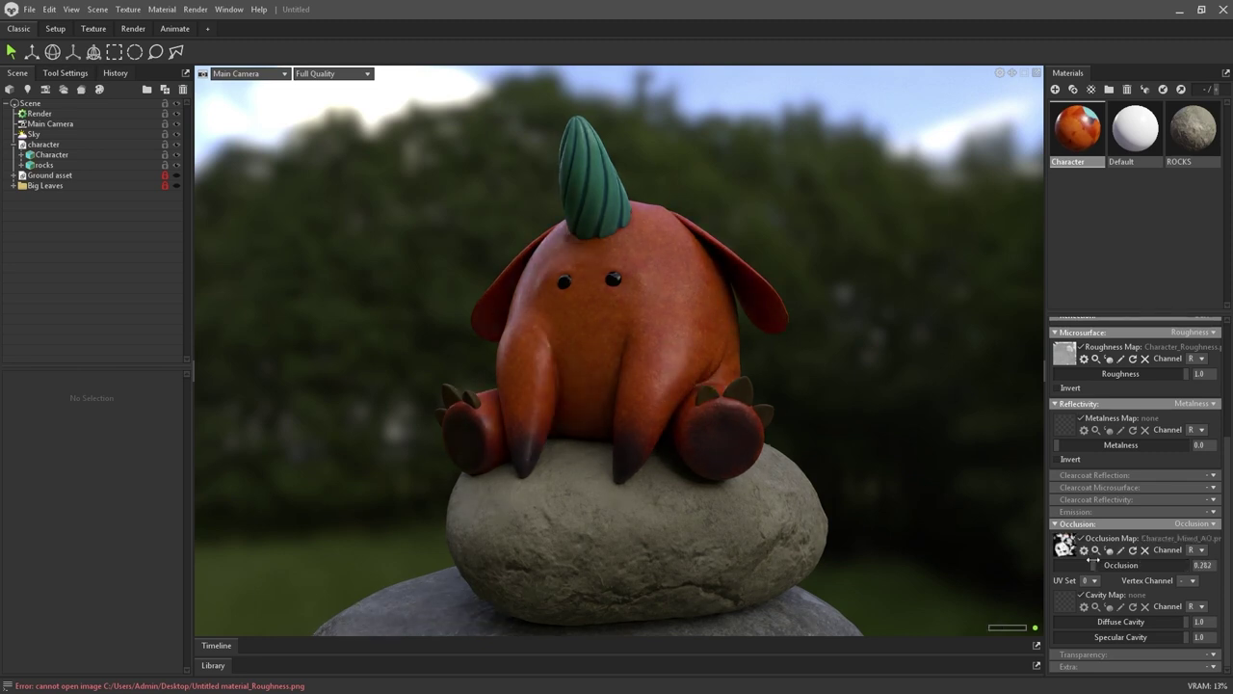
{"action": "scroll", "coordinate": [1127, 555], "scroll_direction": "up", "scroll_amount": 6}
- Enable occlusion on the ROCKS material and load the rocks_Mixed_AO image as its occlusion map
{"action": "scroll", "coordinate": [751, 449], "scroll_direction": "down", "scroll_amount": 5}
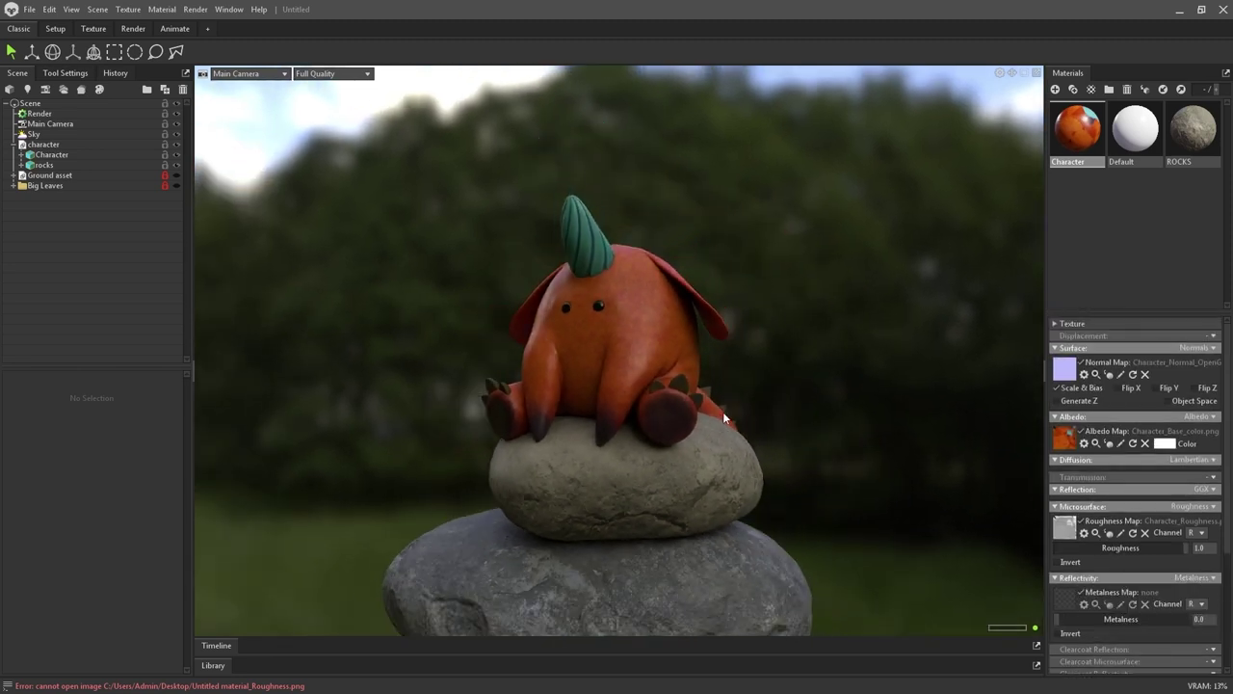
{"action": "left_click", "coordinate": [713, 482]}
{"action": "scroll", "coordinate": [1147, 484], "scroll_direction": "down", "scroll_amount": 2}
{"action": "left_click", "coordinate": [1211, 643]}
{"action": "left_click", "coordinate": [1173, 663]}
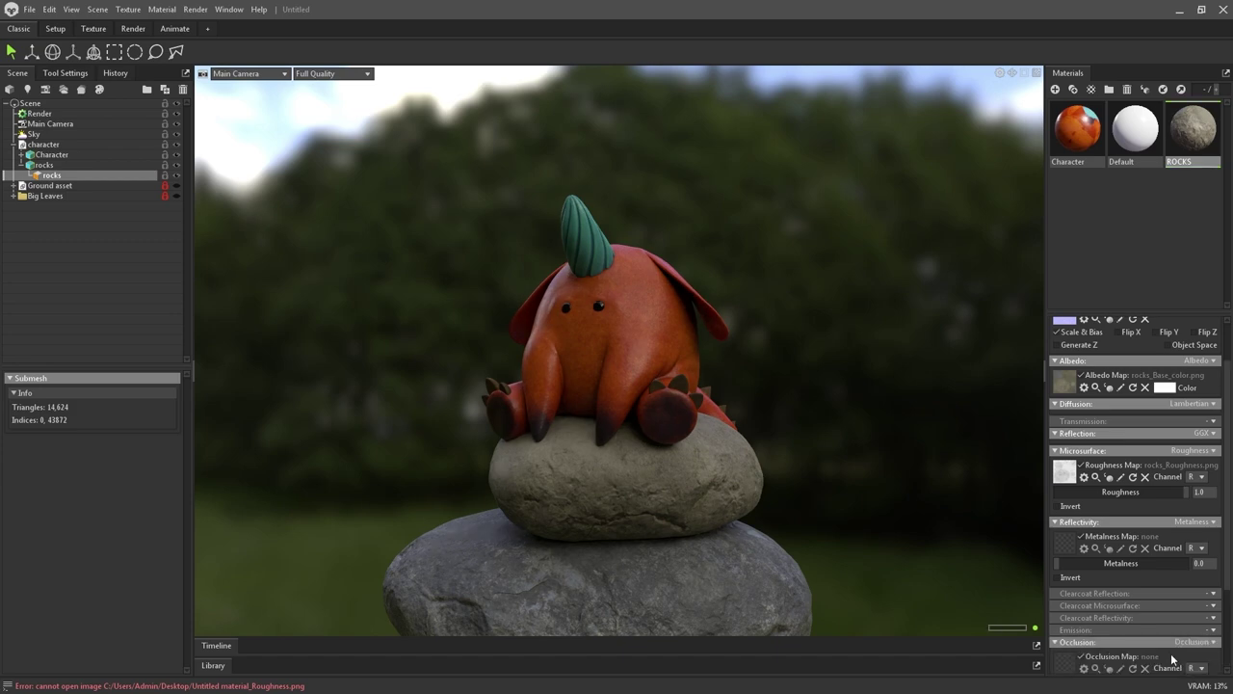
{"action": "scroll", "coordinate": [1170, 655], "scroll_direction": "down", "scroll_amount": 4}
{"action": "left_click_drag", "start_coordinate": [1057, 562], "coordinate": [1063, 549]}
{"action": "left_click", "coordinate": [884, 547]}
{"action": "middle_click_drag", "start_coordinate": [884, 547], "coordinate": [858, 433]}
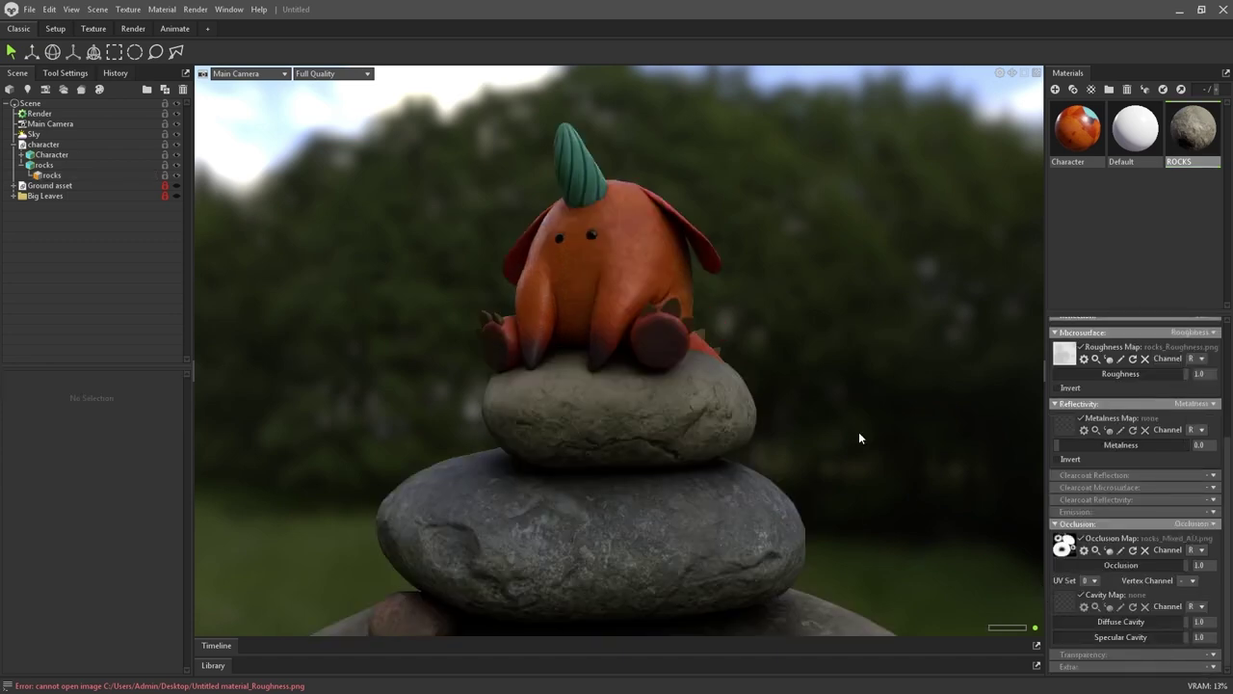
{"action": "left_click_drag", "start_coordinate": [859, 432], "coordinate": [847, 492]}
{"action": "scroll", "coordinate": [848, 462], "scroll_direction": "up", "scroll_amount": 4}
- Add a light from the bright clouds in the sky image and rotate the sky to 17.5
{"action": "left_click", "coordinate": [617, 328]}
{"action": "left_click", "coordinate": [104, 144]}
{"action": "left_click", "coordinate": [104, 134]}
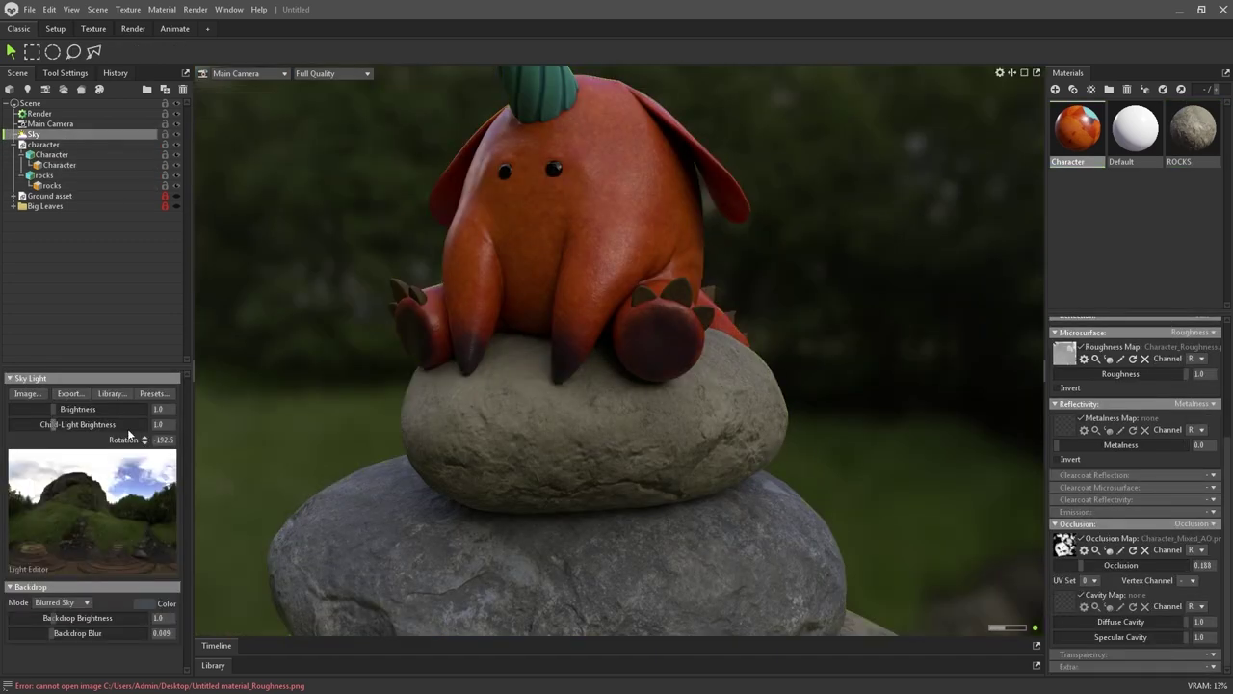
{"action": "left_click_drag", "start_coordinate": [112, 469], "coordinate": [37, 498]}
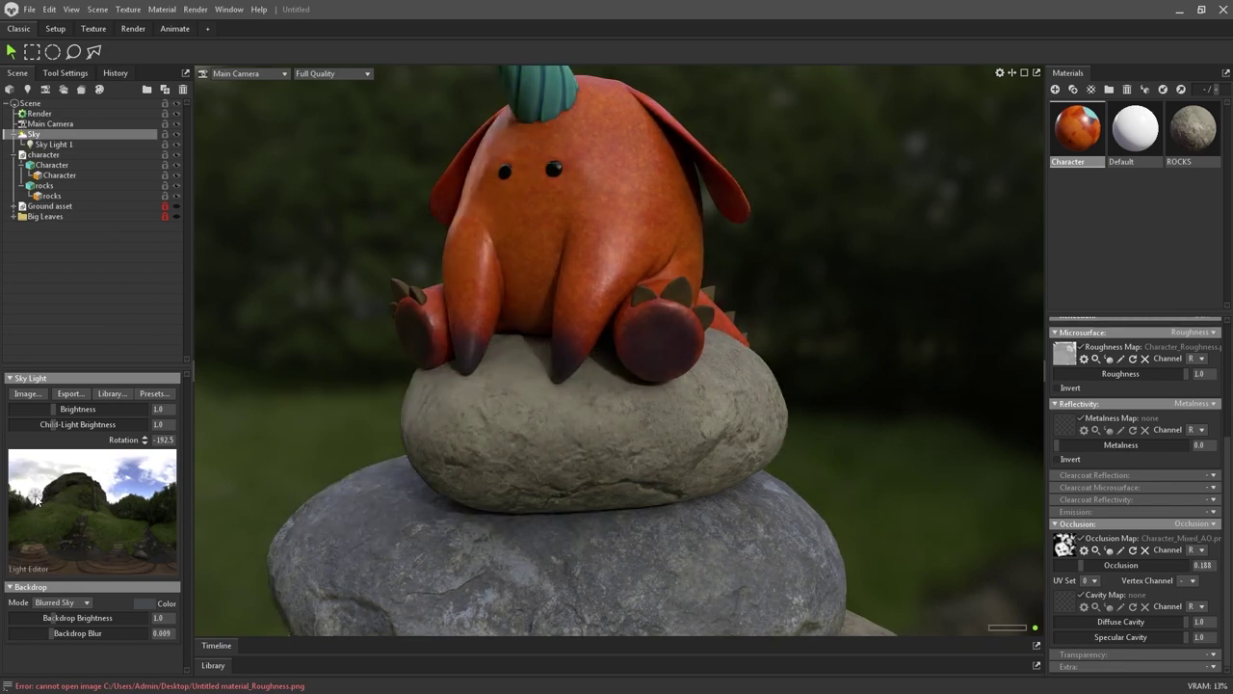
{"action": "left_click_drag", "start_coordinate": [377, 349], "coordinate": [653, 338], "text": "shift"}
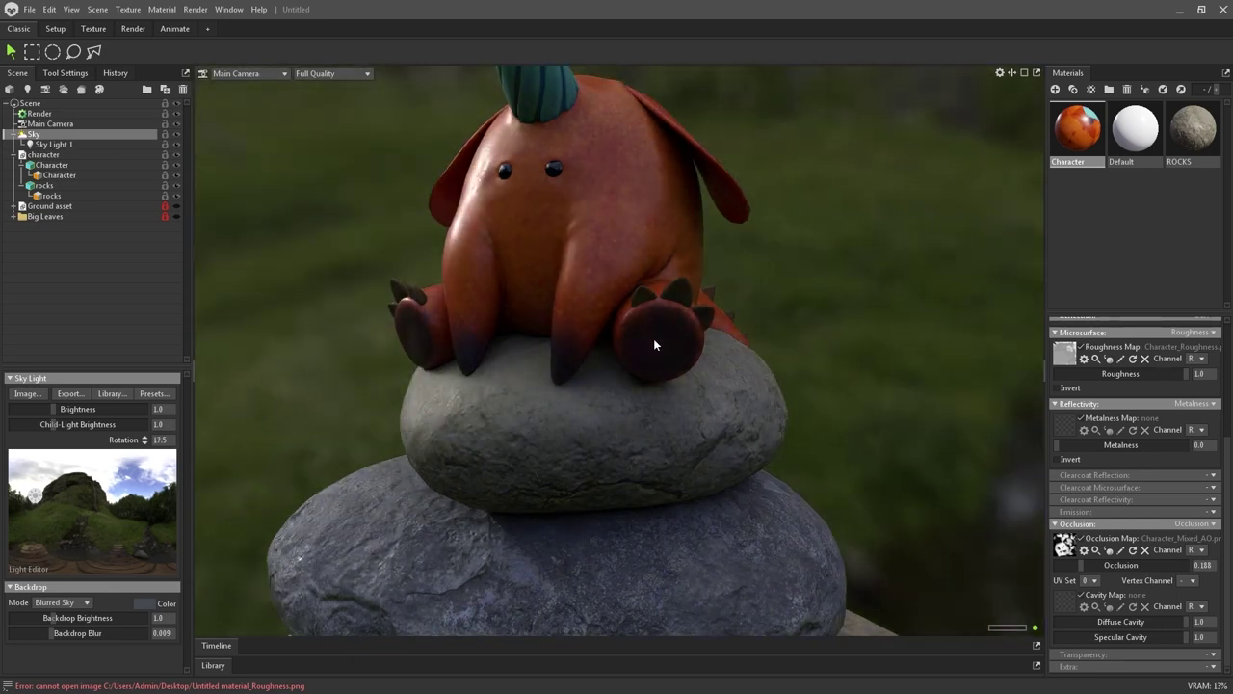
- Set Sky Light 1's brightness to 6.202 and slightly rotate the sky environment
{"action": "left_click", "coordinate": [58, 143]}
{"action": "mouse_move", "coordinate": [61, 425]}
{"action": "left_mouse_down"}
{"action": "mouse_move", "coordinate": [85, 425]}
{"action": "mouse_move", "coordinate": [66, 425]}
{"action": "left_mouse_up"}
{"action": "left_click_drag", "start_coordinate": [298, 343], "coordinate": [276, 343], "text": "shift"}
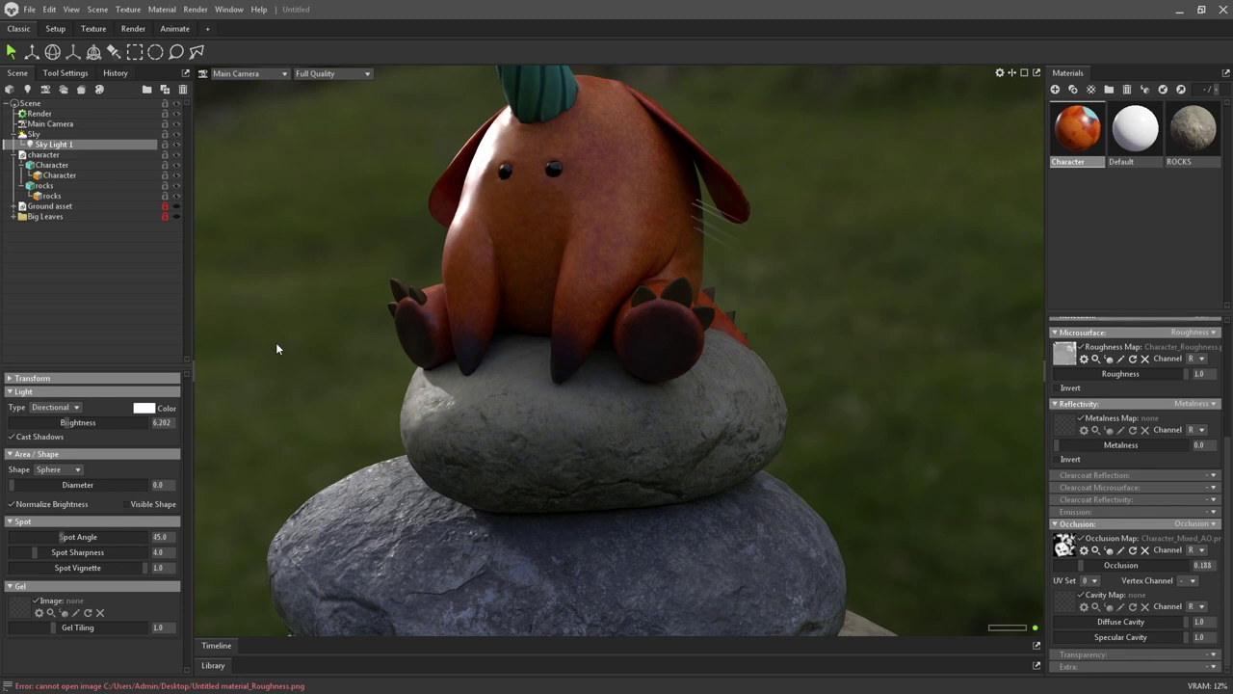
- Enable Volumetric Scattering transmission on the Character material with scatter colour ee7149 and a scatter depth of 0.651 mm
{"action": "left_click", "coordinate": [462, 142]}
{"action": "scroll", "coordinate": [1175, 463], "scroll_direction": "up", "scroll_amount": 2}
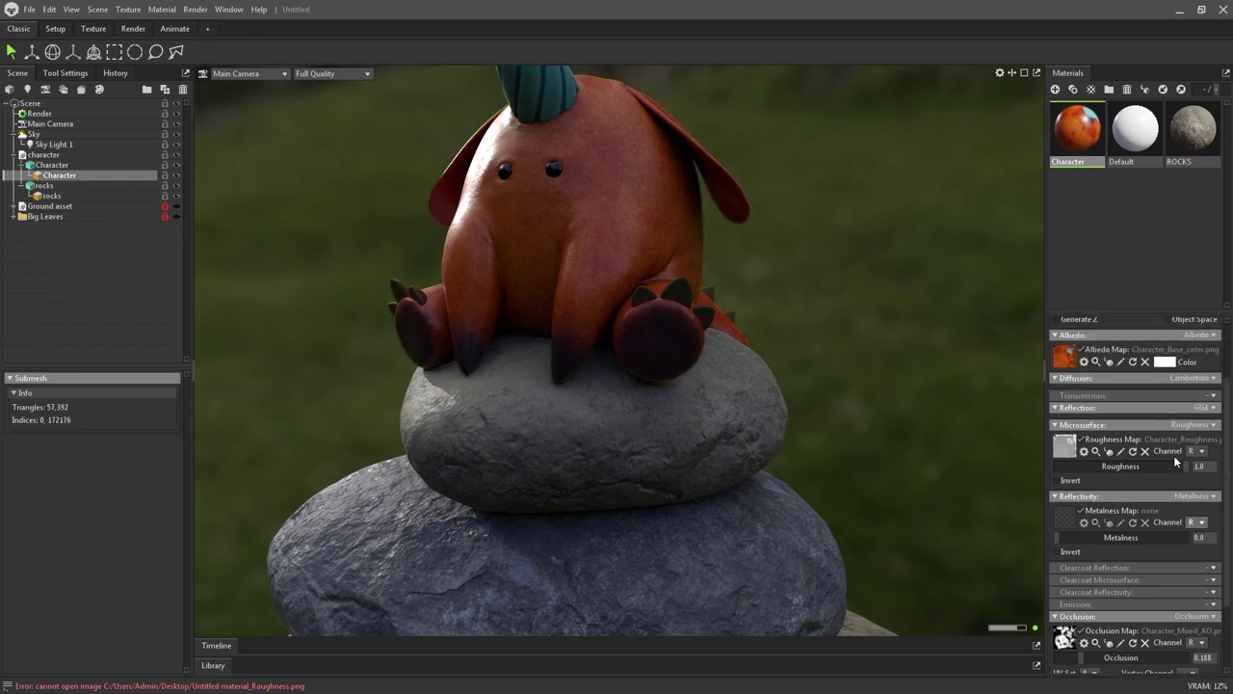
{"action": "left_click", "coordinate": [1213, 396]}
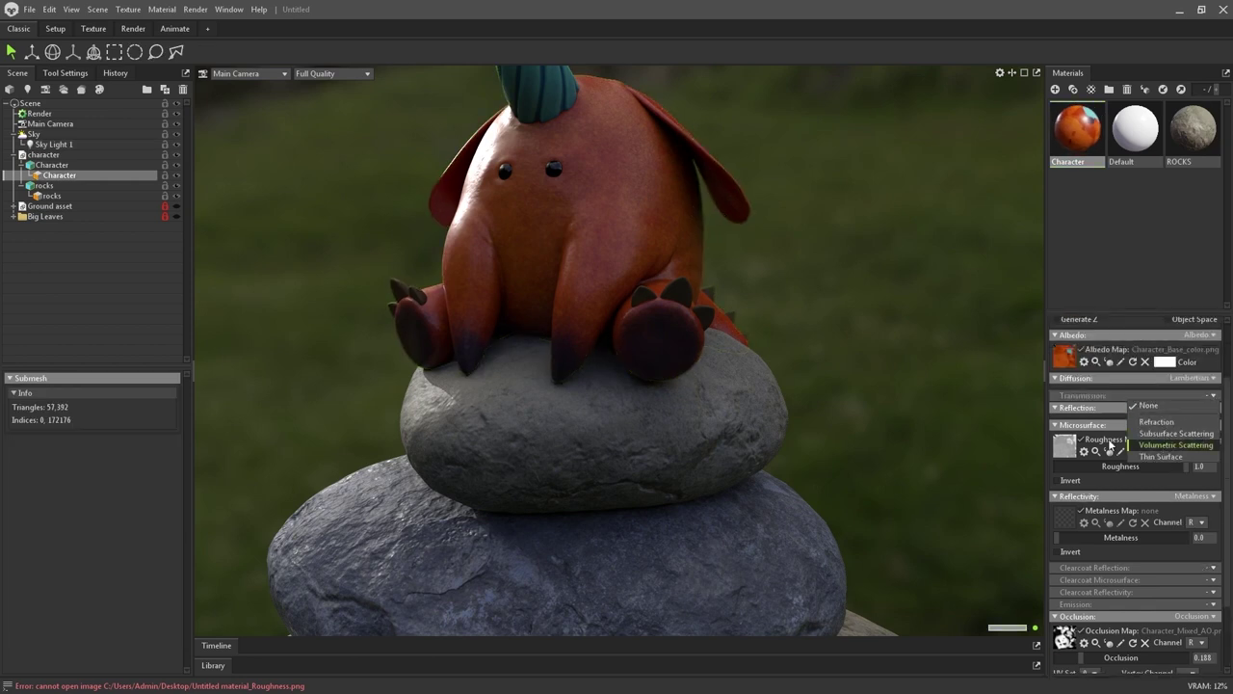
{"action": "left_click", "coordinate": [1175, 445]}
{"action": "left_click", "coordinate": [1210, 438]}
{"action": "left_click", "coordinate": [576, 270]}
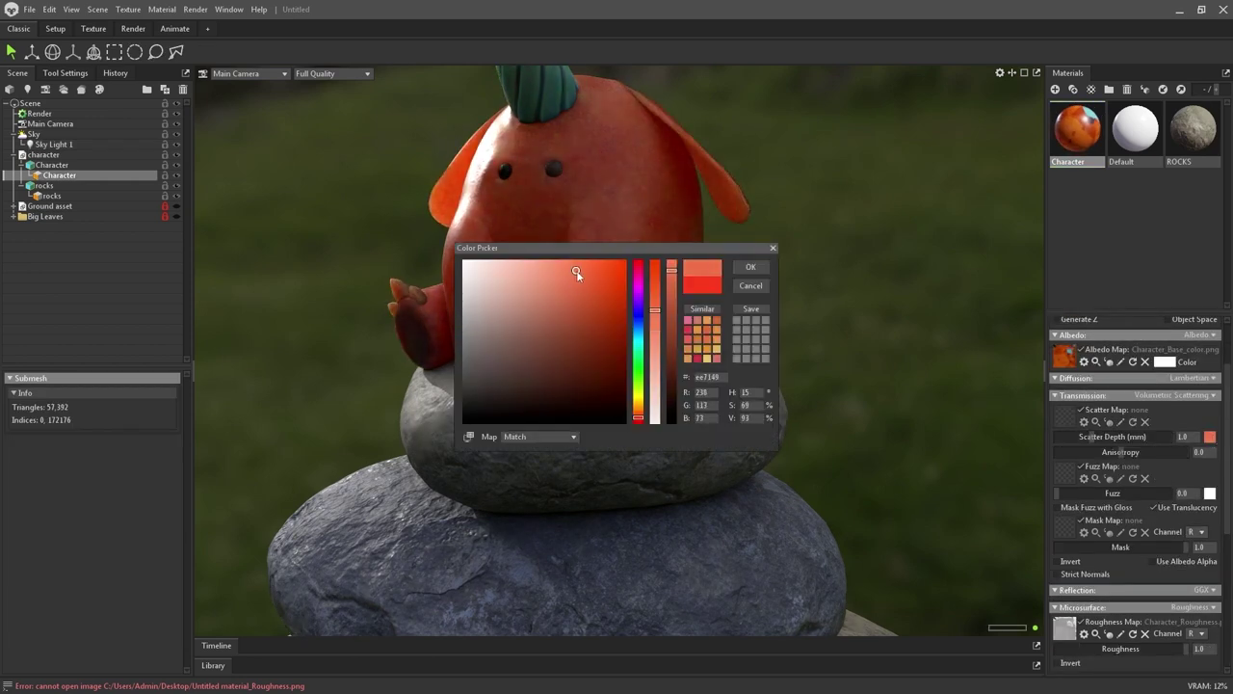
{"action": "left_click", "coordinate": [745, 271]}
{"action": "left_click", "coordinate": [1084, 436]}
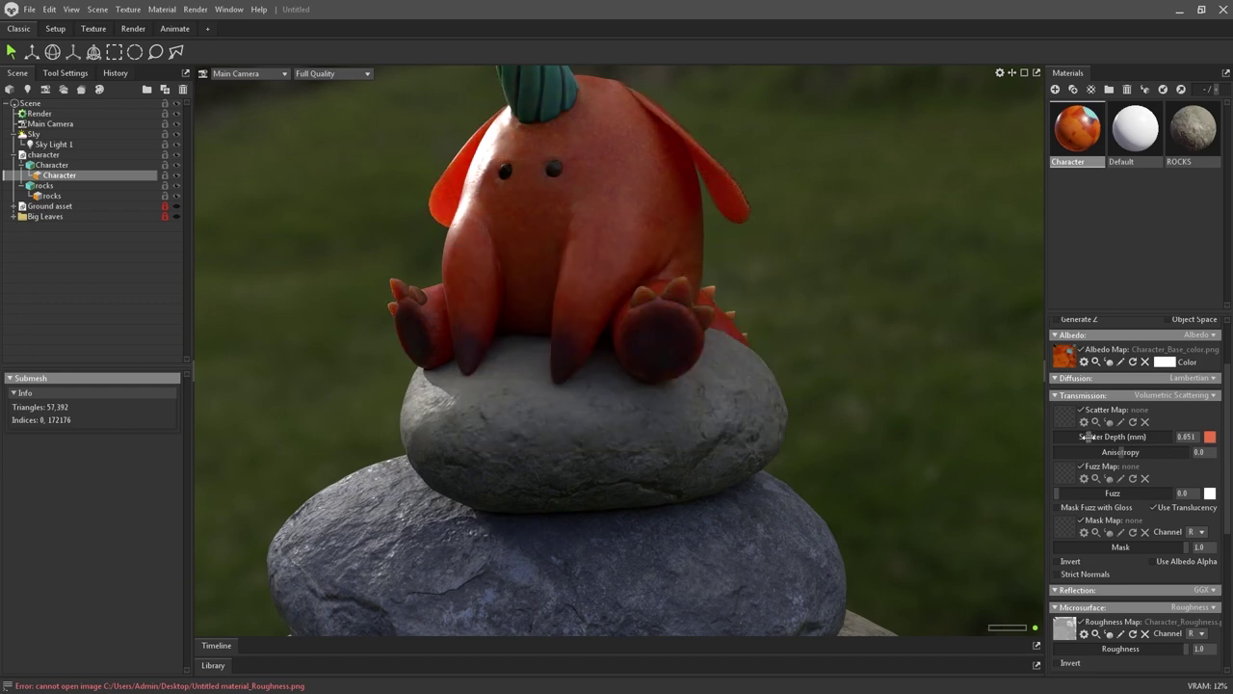
- Show the viewport's scale reference and try a scene scale of 25
{"action": "left_click", "coordinate": [999, 75]}
{"action": "left_click", "coordinate": [896, 191]}
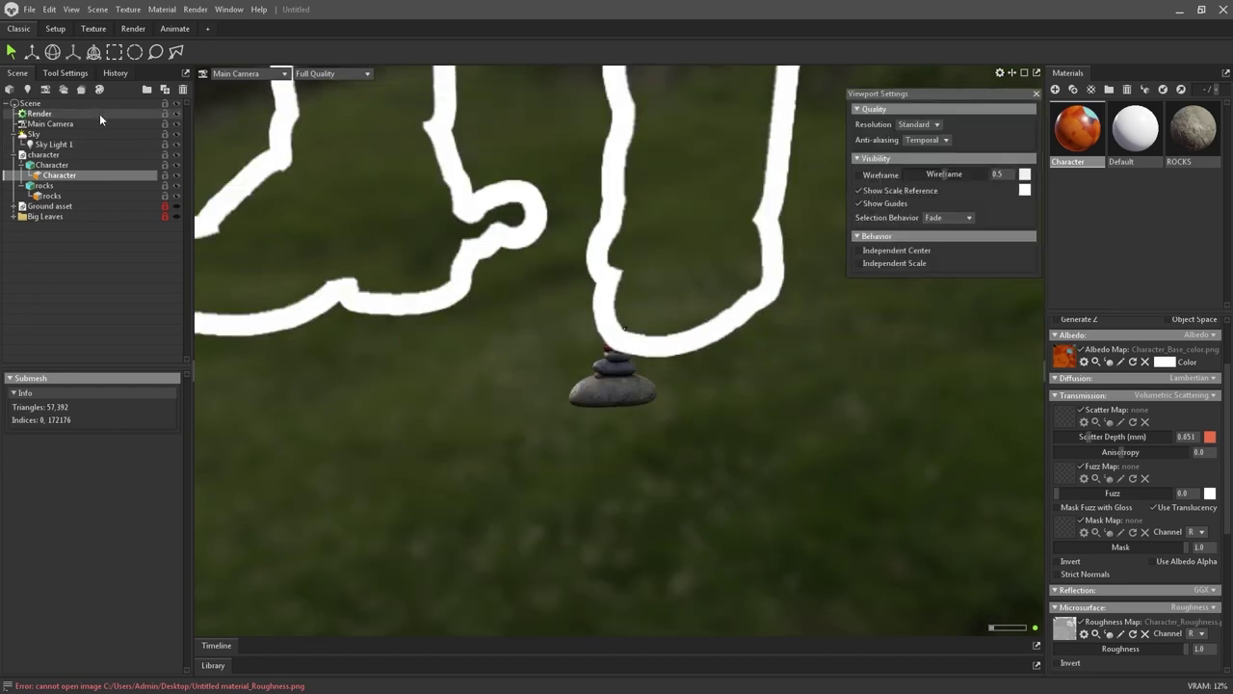
{"action": "left_click", "coordinate": [99, 105]}
{"action": "left_click_drag", "start_coordinate": [169, 394], "coordinate": [123, 392]}
{"action": "type", "text": "25"}
{"action": "key", "text": "Return"}
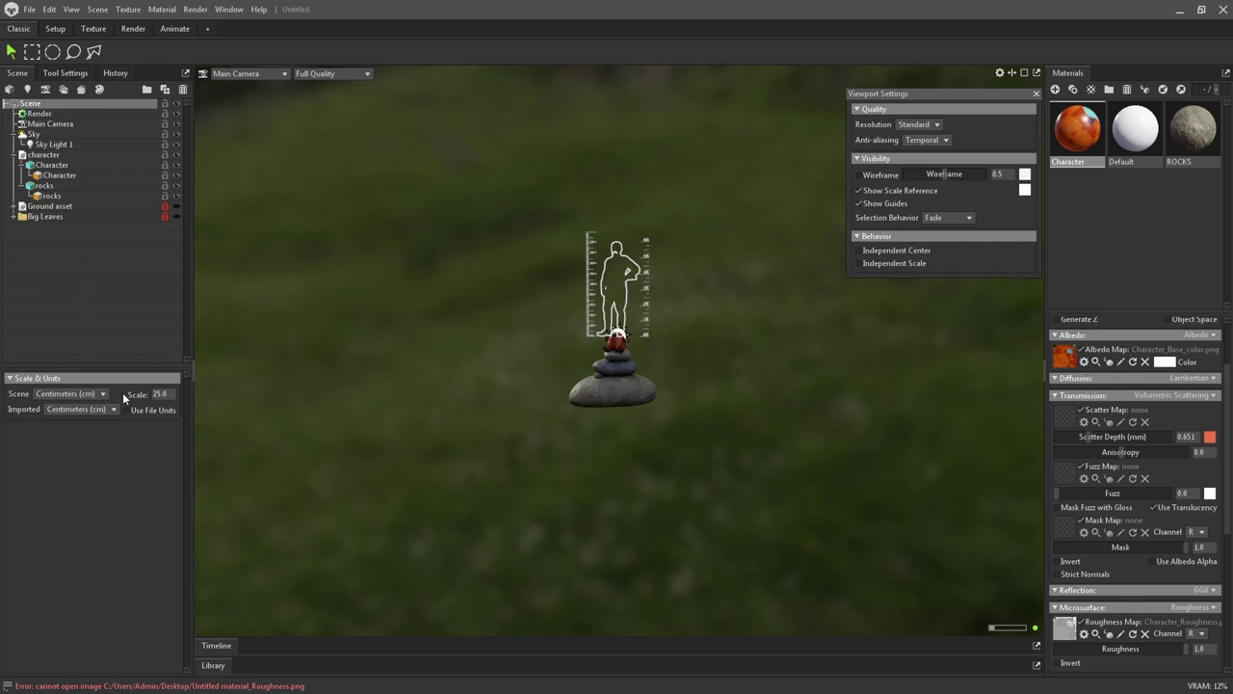
- Set the scene scale to 5 and hide the viewport's scale reference
{"action": "left_click", "coordinate": [159, 393]}
{"action": "type", "text": "5"}
{"action": "key", "text": "Return"}
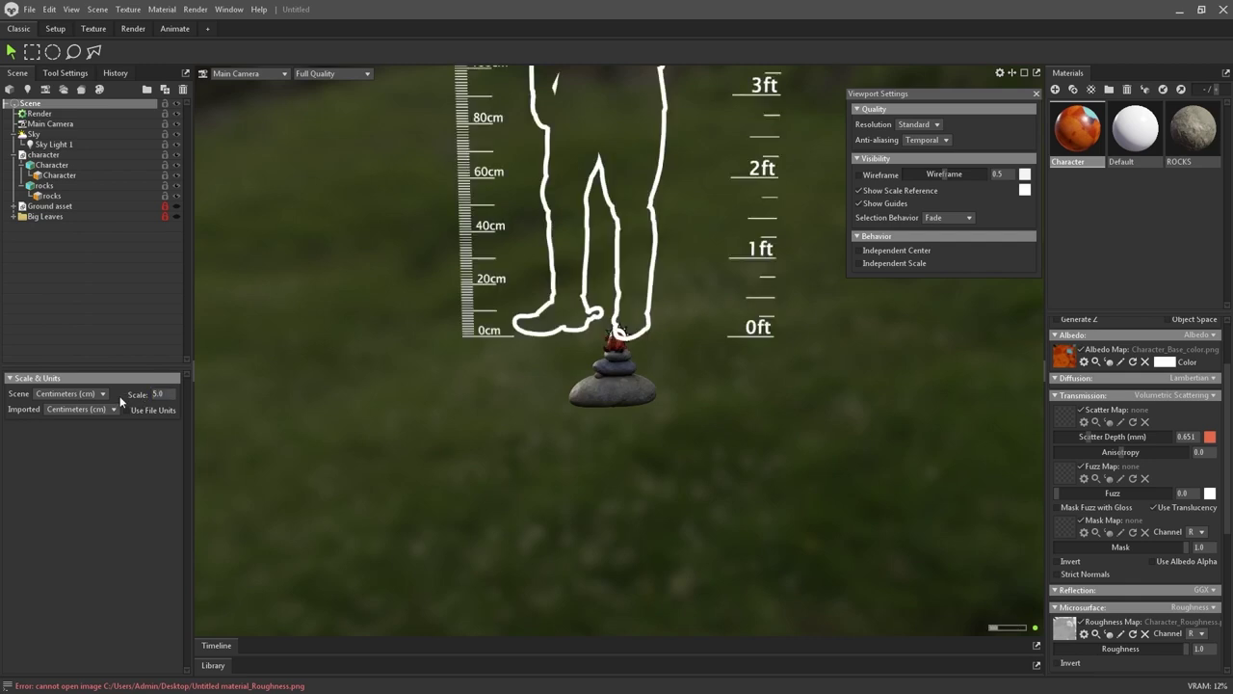
{"action": "left_click", "coordinate": [880, 192]}
{"action": "left_click", "coordinate": [1036, 94]}
- Set the Character material's scatter depth to 1.179 mm and its anisotropy to -0.119
{"action": "scroll", "coordinate": [565, 516], "scroll_direction": "up", "scroll_amount": 12}
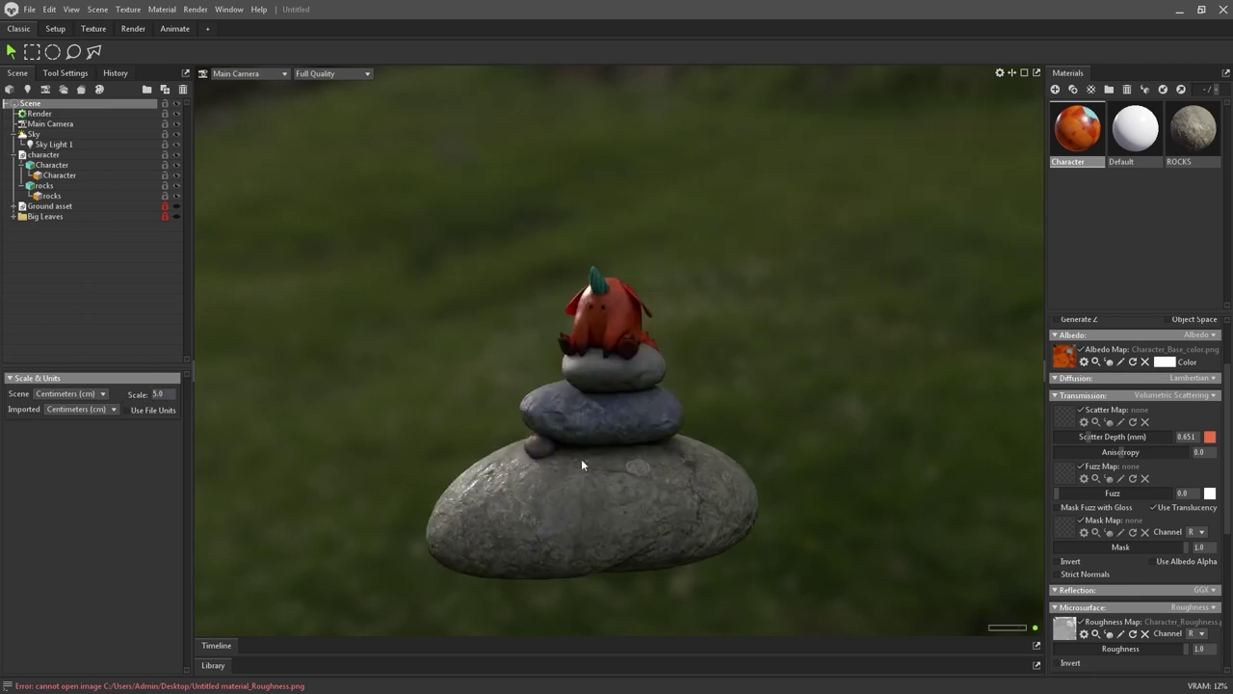
{"action": "middle_click_drag", "start_coordinate": [639, 273], "coordinate": [679, 307]}
{"action": "left_click_drag", "start_coordinate": [678, 308], "coordinate": [659, 310], "text": "alt"}
{"action": "left_click_drag", "start_coordinate": [1097, 436], "coordinate": [1139, 452]}
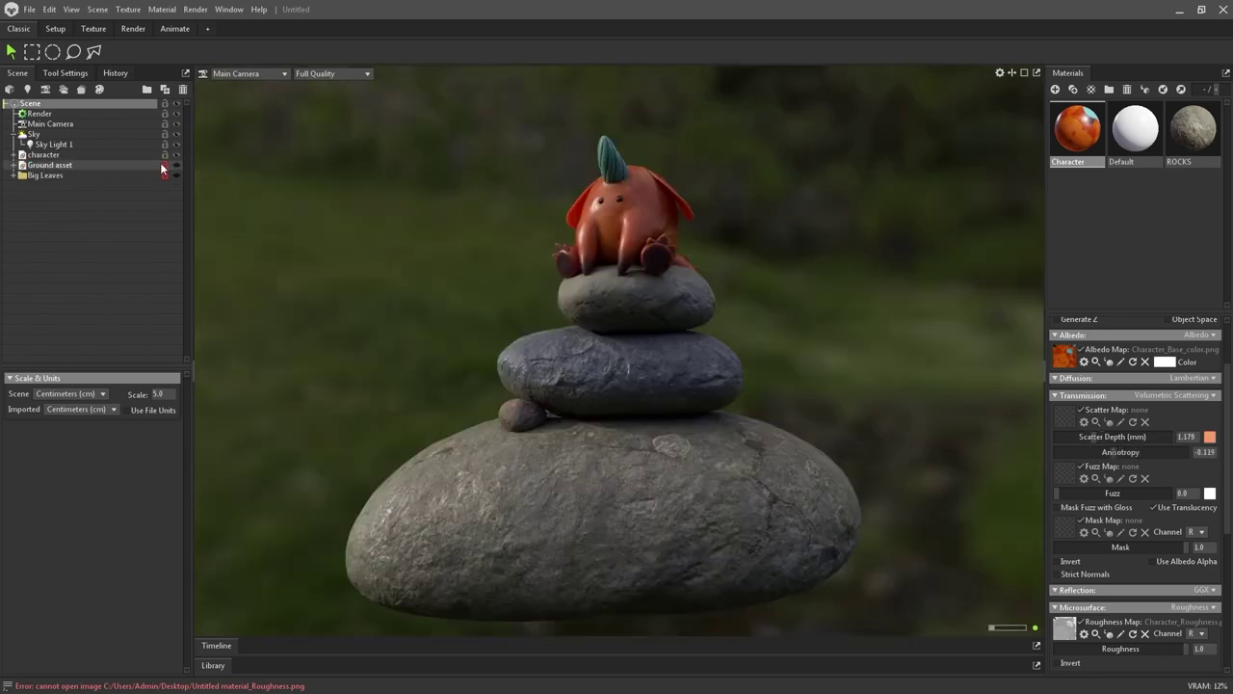
- Hide the character, show the Ground asset and hide its five GRASS meshes so only the ground mesh remains
{"action": "left_click", "coordinate": [176, 163]}
{"action": "left_click", "coordinate": [101, 216]}
{"action": "key", "text": "f"}
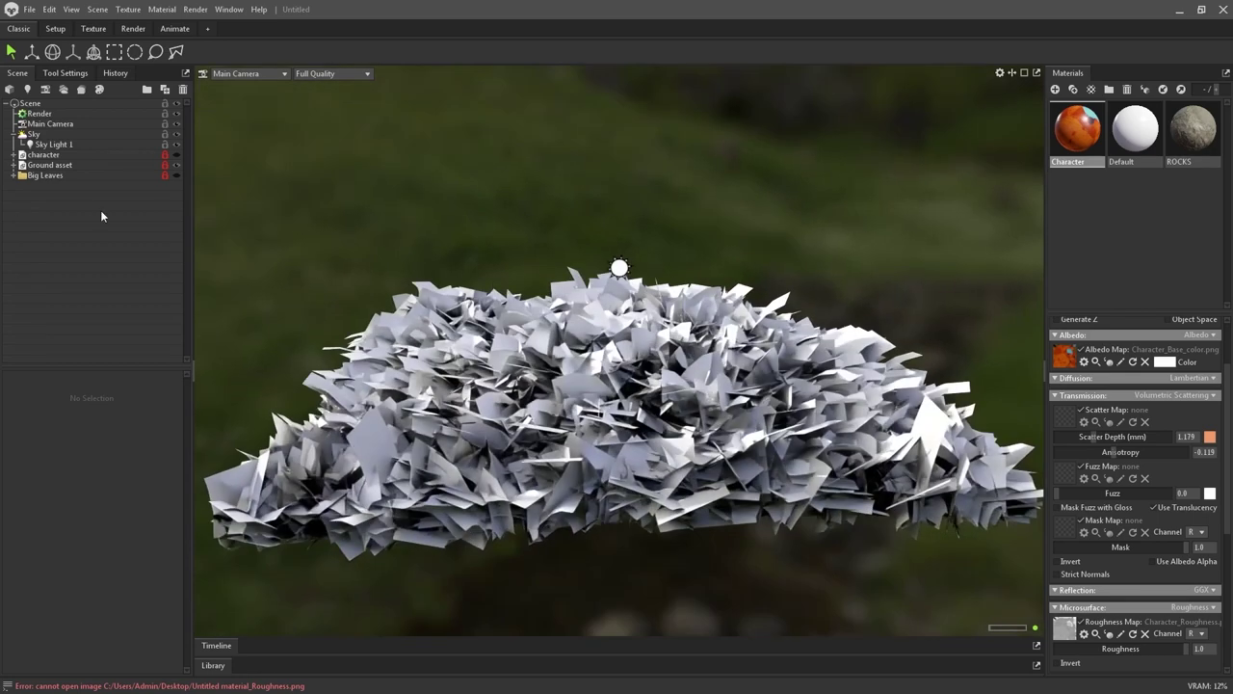
{"action": "left_click", "coordinate": [12, 165]}
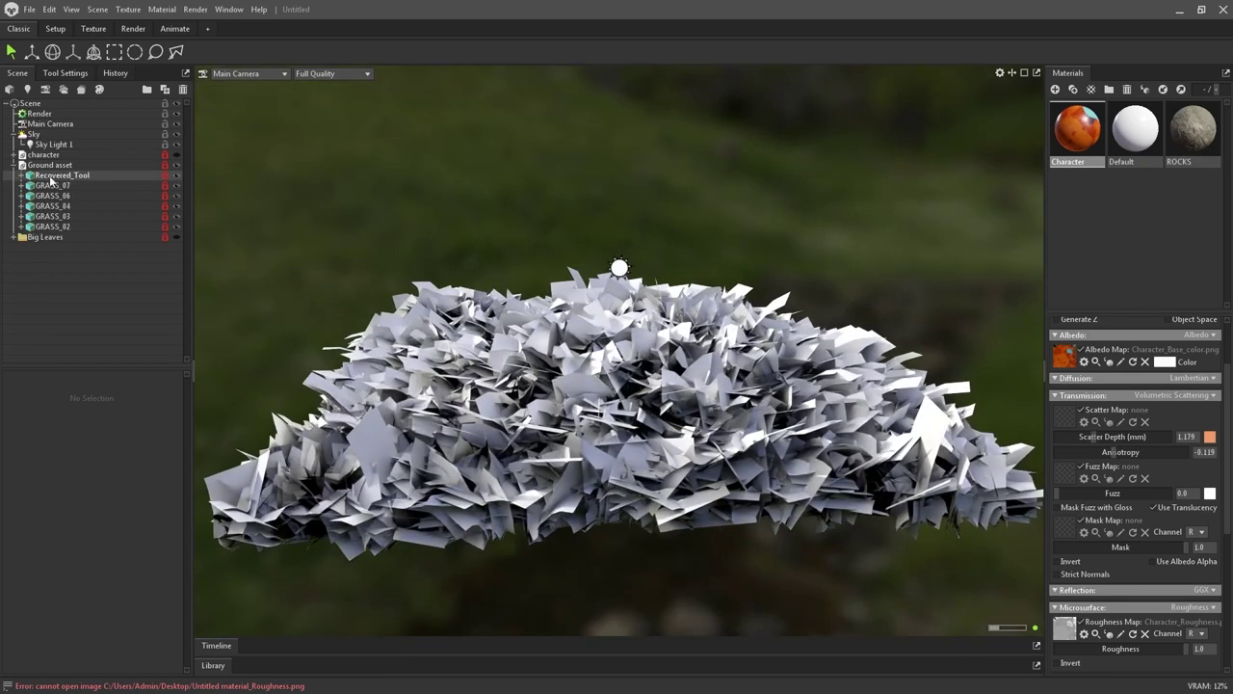
{"action": "left_click_drag", "start_coordinate": [176, 187], "coordinate": [178, 228]}
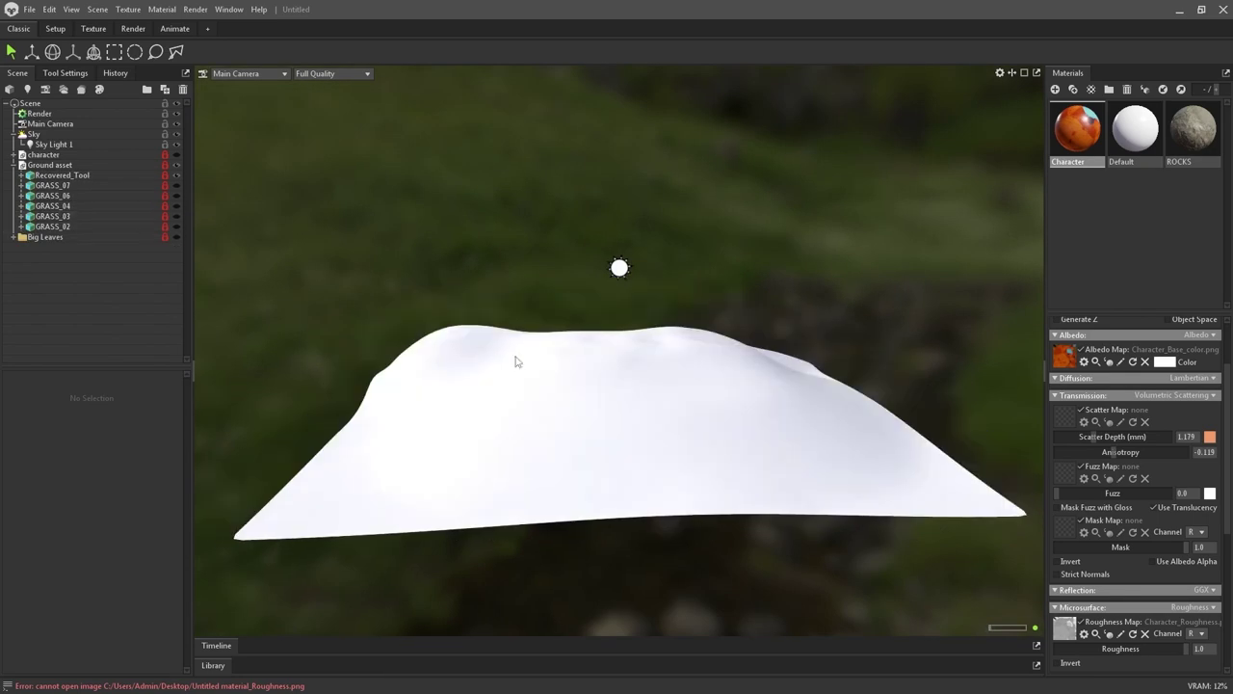
- Turn off ray tracing in the render settings
{"action": "left_click_drag", "start_coordinate": [454, 306], "coordinate": [561, 419], "text": "alt"}
{"action": "left_click", "coordinate": [46, 114]}
{"action": "left_click", "coordinate": [34, 407]}
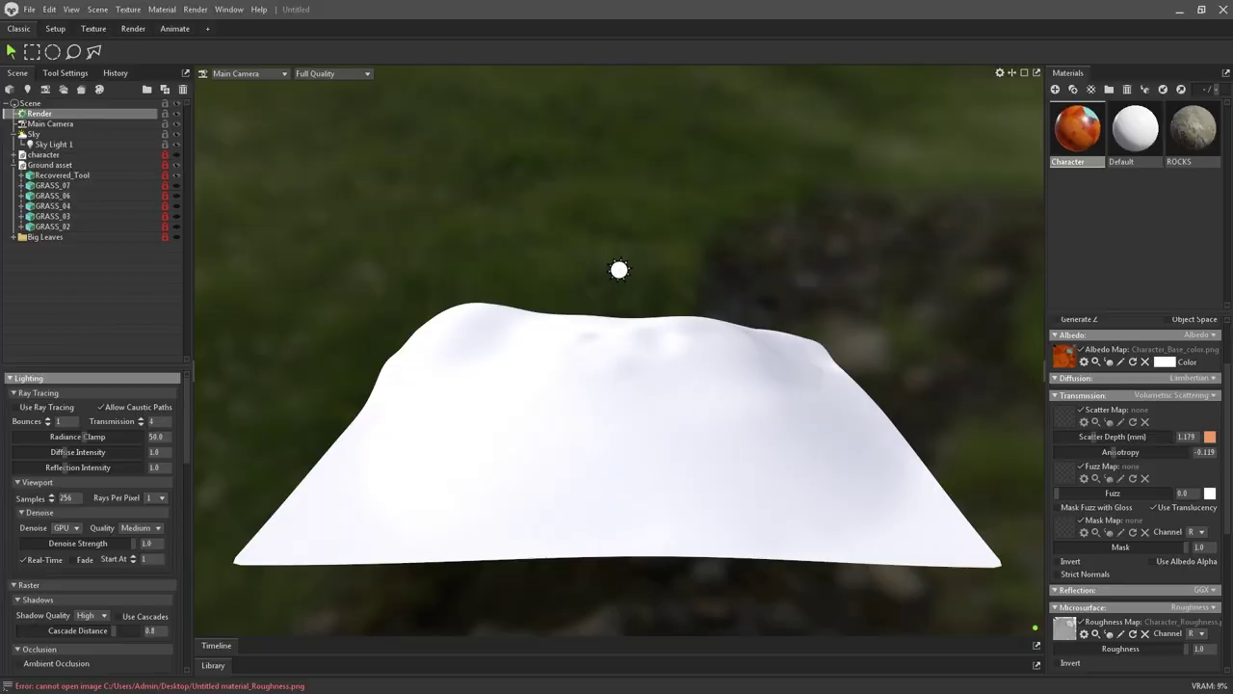
- Create a material named Ground and load Ground_Normal.png as its normal map
{"action": "left_click", "coordinate": [1055, 90]}
{"action": "double_click", "coordinate": [1184, 162]}
{"action": "type", "text": "Ground"}
{"action": "scroll", "coordinate": [1108, 453], "scroll_direction": "up", "scroll_amount": 2}
{"action": "left_click", "coordinate": [1063, 365]}
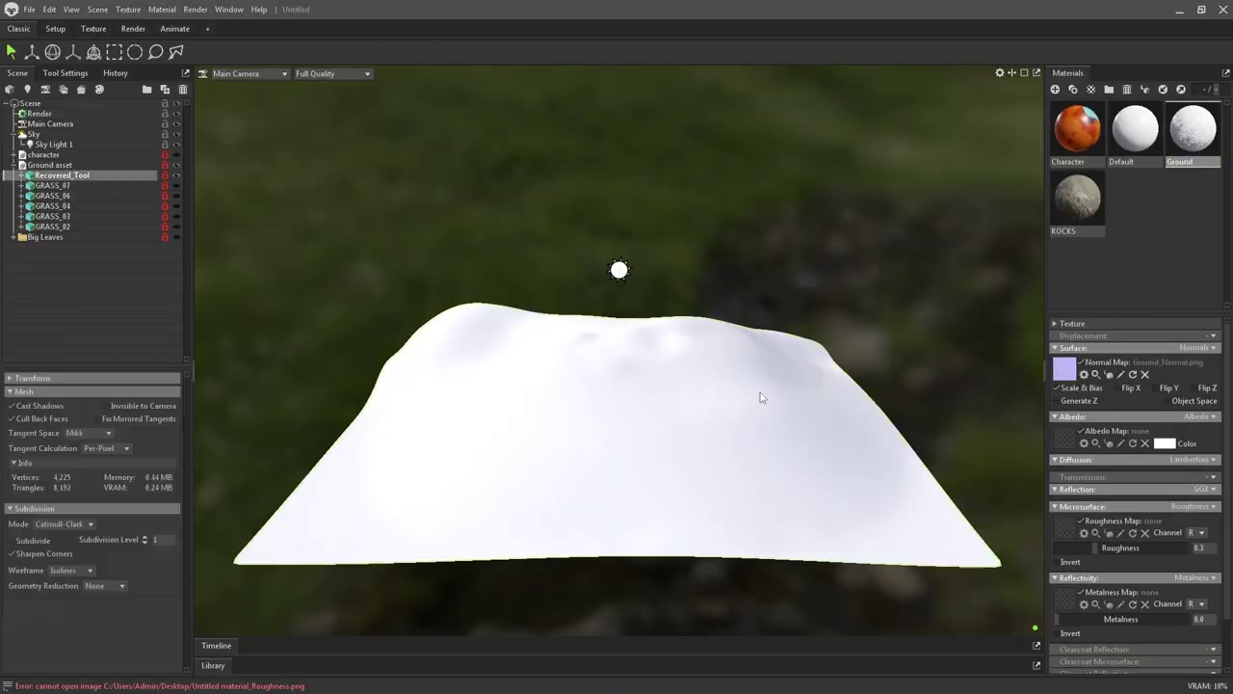
- Unlock the Ground asset and assign the Ground material to its Recovered_Tool mesh
{"action": "left_click_drag", "start_coordinate": [762, 380], "coordinate": [781, 424], "text": "alt"}
{"action": "scroll", "coordinate": [786, 386], "scroll_direction": "up", "scroll_amount": 3}
{"action": "left_click", "coordinate": [809, 352]}
{"action": "left_click_drag", "start_coordinate": [815, 343], "coordinate": [786, 345], "text": "alt"}
{"action": "left_click", "coordinate": [165, 165]}
{"action": "left_click", "coordinate": [63, 176]}
{"action": "left_click_drag", "start_coordinate": [1193, 130], "coordinate": [867, 332]}
- Load Ground_BaseColor.png as the Ground material's albedo and Ground_Roughness.png as its roughness map, with Roughness at 1.0
{"action": "left_click", "coordinate": [1067, 439]}
{"action": "left_click", "coordinate": [1065, 527]}
{"action": "left_click_drag", "start_coordinate": [1096, 548], "coordinate": [1220, 546]}
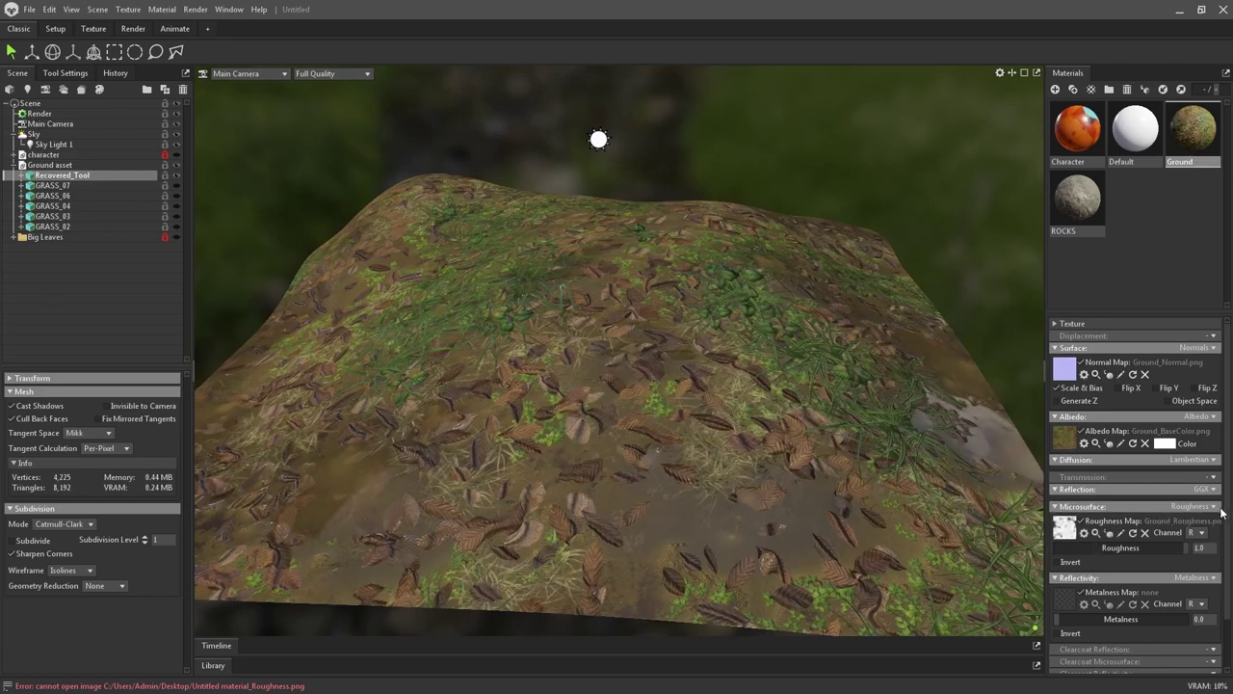
- Enable occlusion on the Ground material and load its occlusion map
{"action": "scroll", "coordinate": [1218, 579], "scroll_direction": "down", "scroll_amount": 2}
{"action": "left_click", "coordinate": [1212, 643]}
{"action": "left_click", "coordinate": [1185, 665]}
{"action": "scroll", "coordinate": [1156, 627], "scroll_direction": "down", "scroll_amount": 3}
{"action": "left_click", "coordinate": [1069, 540]}
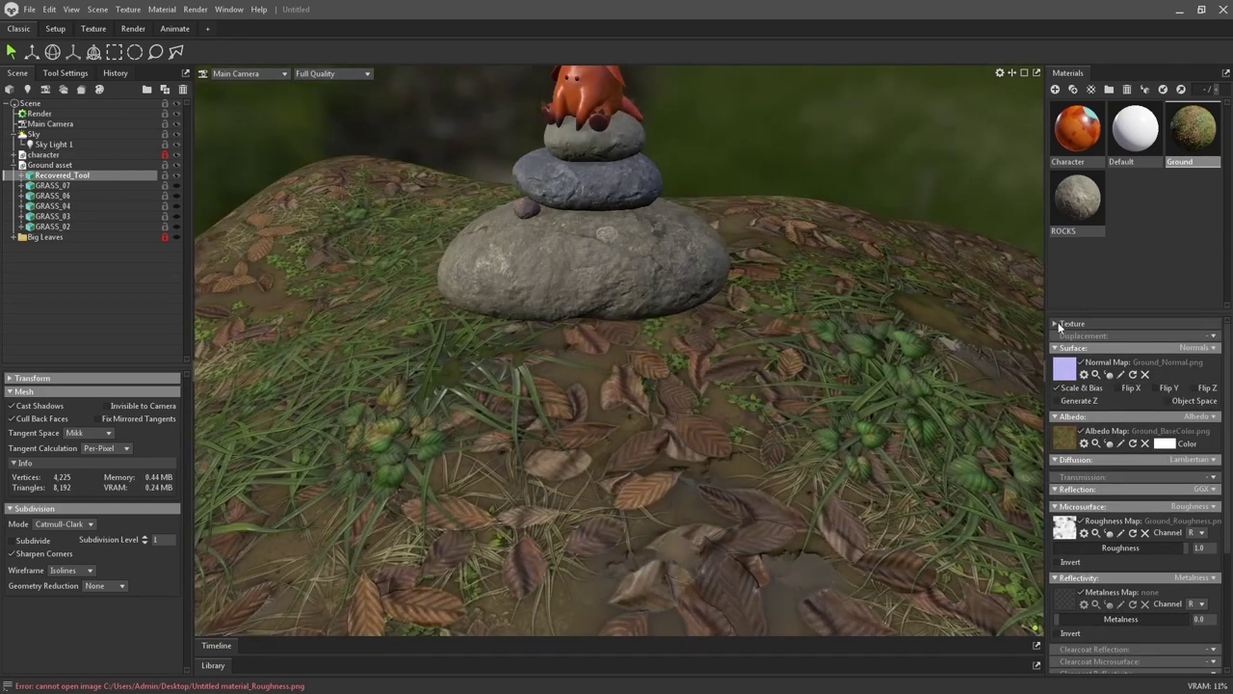
- Set the Ground material's texture tiling to 0.836
{"action": "left_click", "coordinate": [1057, 323]}
{"action": "left_click_drag", "start_coordinate": [1083, 335], "coordinate": [1090, 339]}
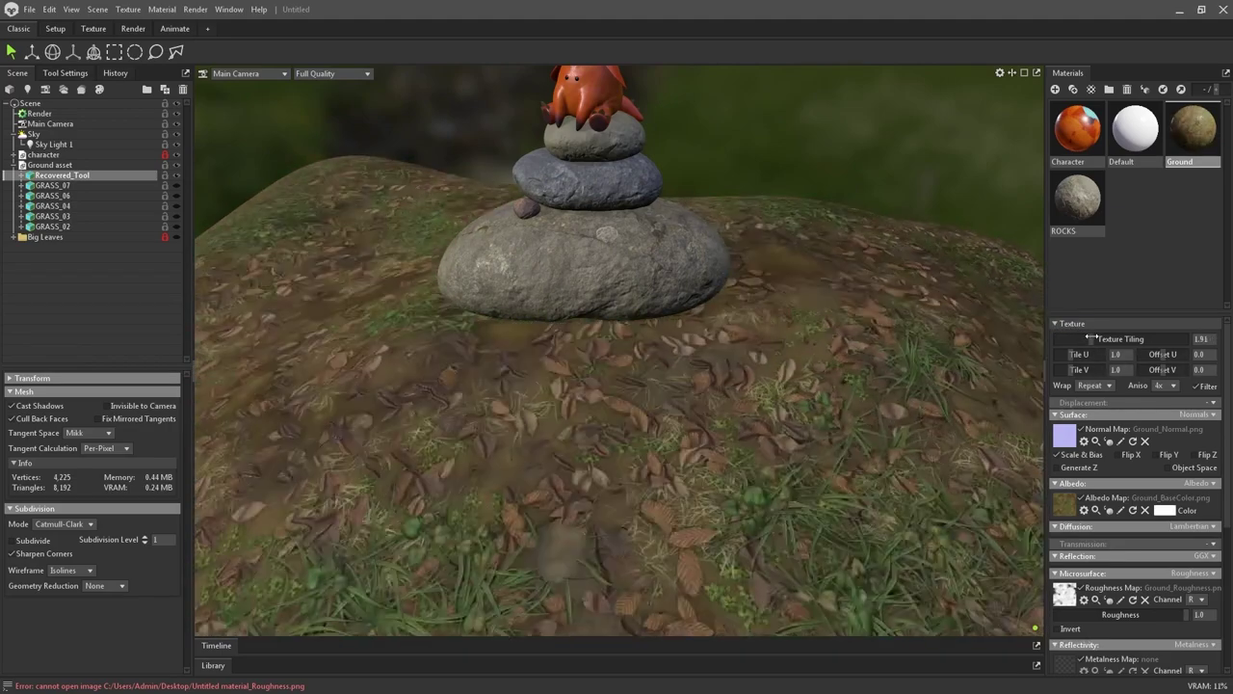
{"action": "left_click_drag", "start_coordinate": [1090, 338], "coordinate": [1082, 338]}
{"action": "left_click_drag", "start_coordinate": [753, 366], "coordinate": [838, 299]}
- Tint the Ground material's albedo with the greyish beige colour b8b49d
{"action": "left_click", "coordinate": [1165, 510]}
{"action": "mouse_move", "coordinate": [533, 447]}
{"action": "left_mouse_down"}
{"action": "mouse_move", "coordinate": [492, 431]}
{"action": "mouse_move", "coordinate": [491, 455]}
{"action": "left_mouse_up"}
{"action": "left_click", "coordinate": [644, 555]}
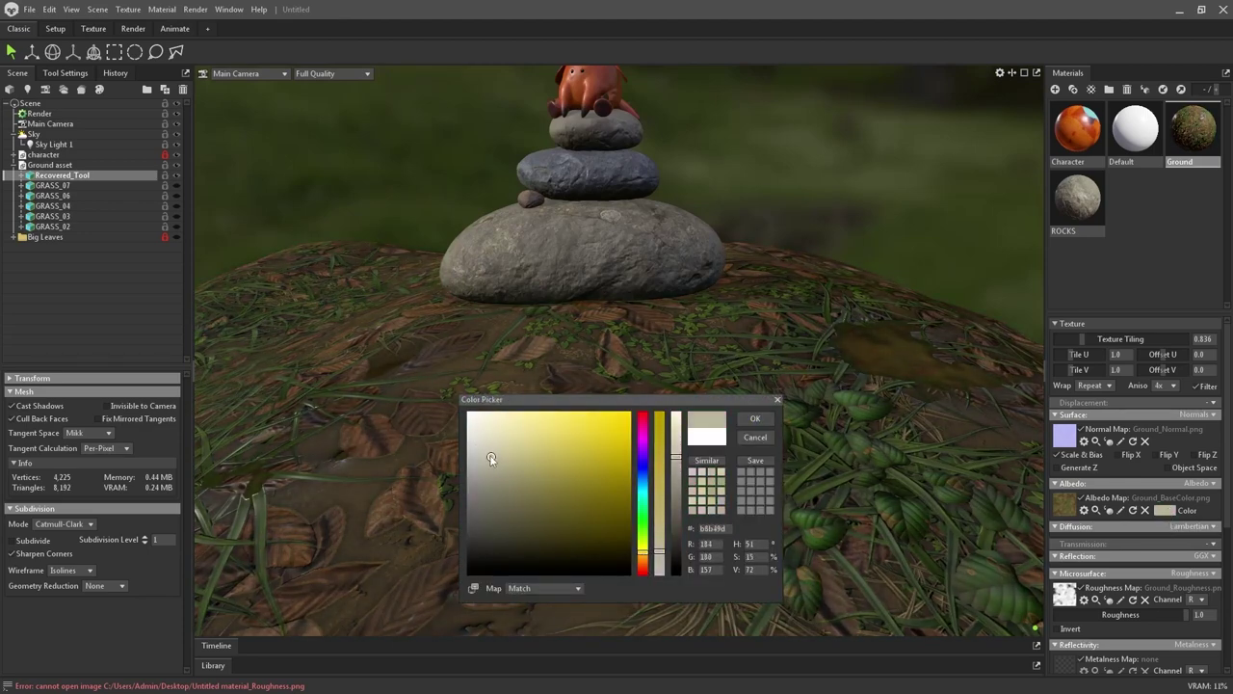
{"action": "left_click", "coordinate": [747, 421]}
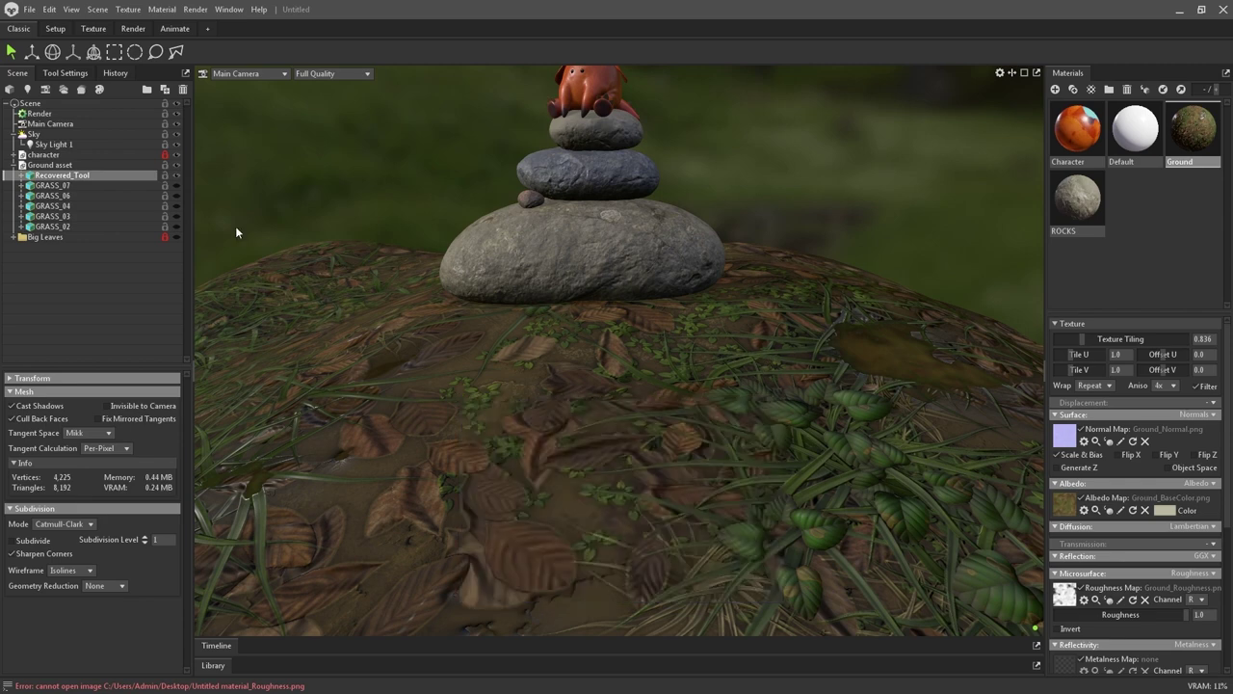
- Show the GRASS_02 mesh, create a material named Grass 02 and assign it to that mesh
{"action": "left_click", "coordinate": [177, 227]}
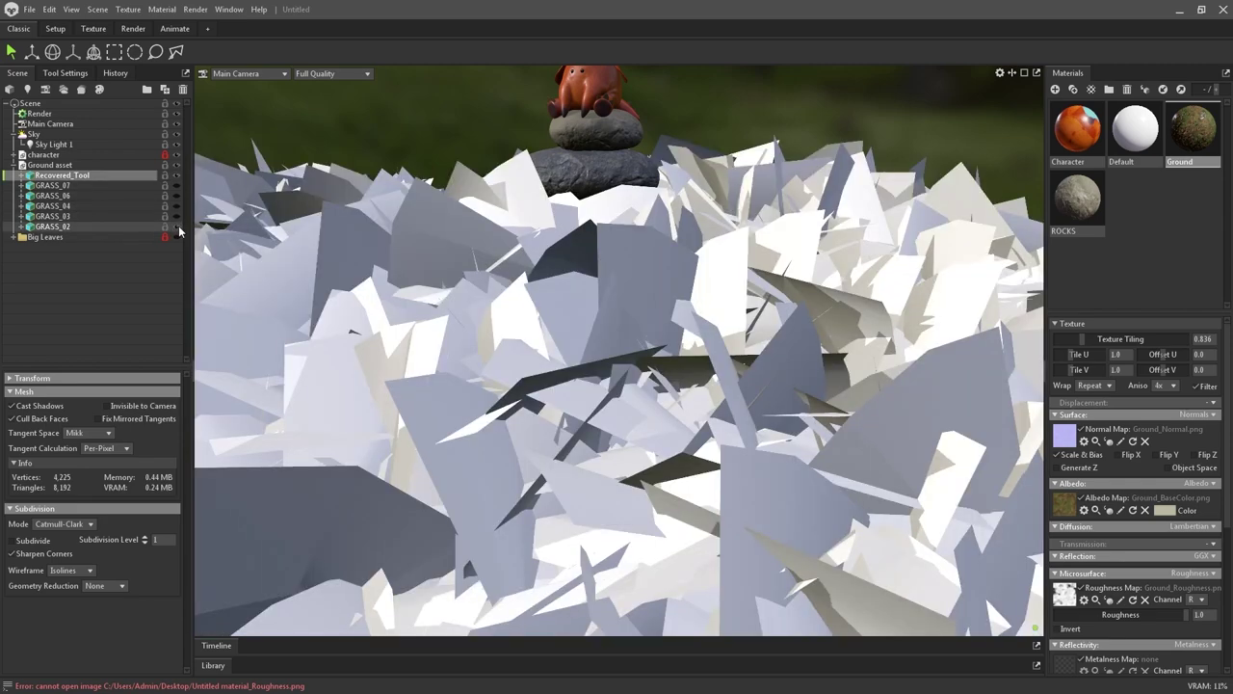
{"action": "scroll", "coordinate": [478, 352], "scroll_direction": "down", "scroll_amount": 4}
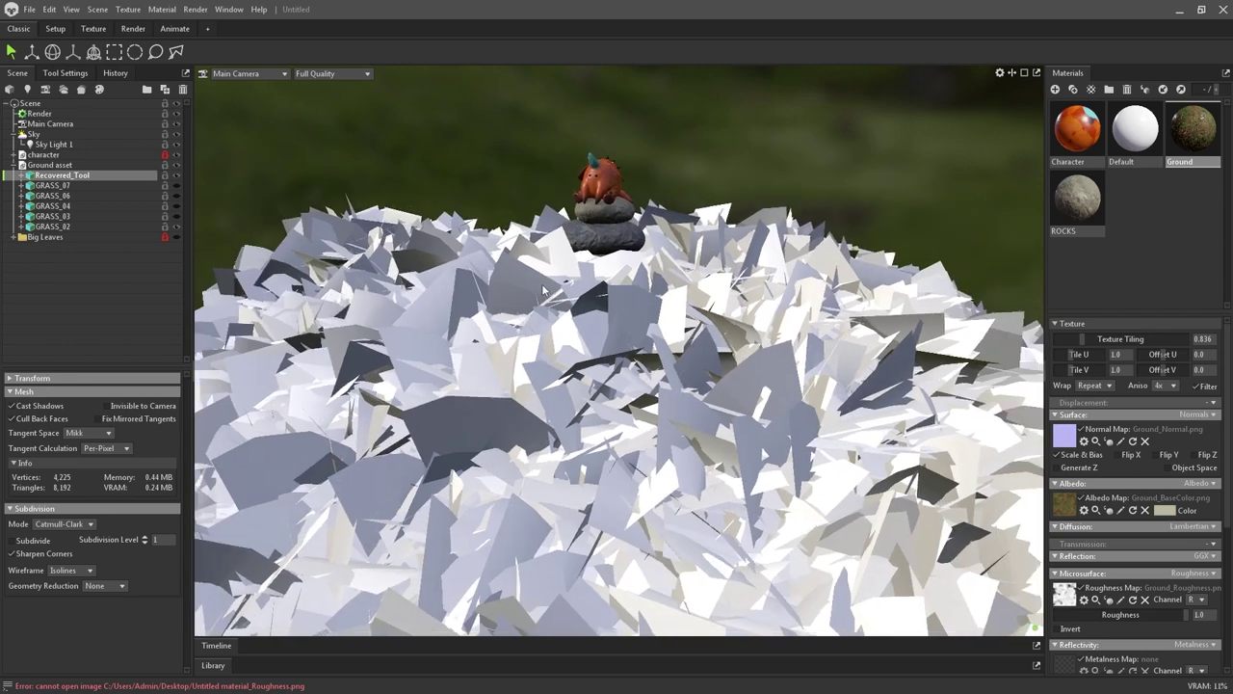
{"action": "left_click", "coordinate": [1056, 90]}
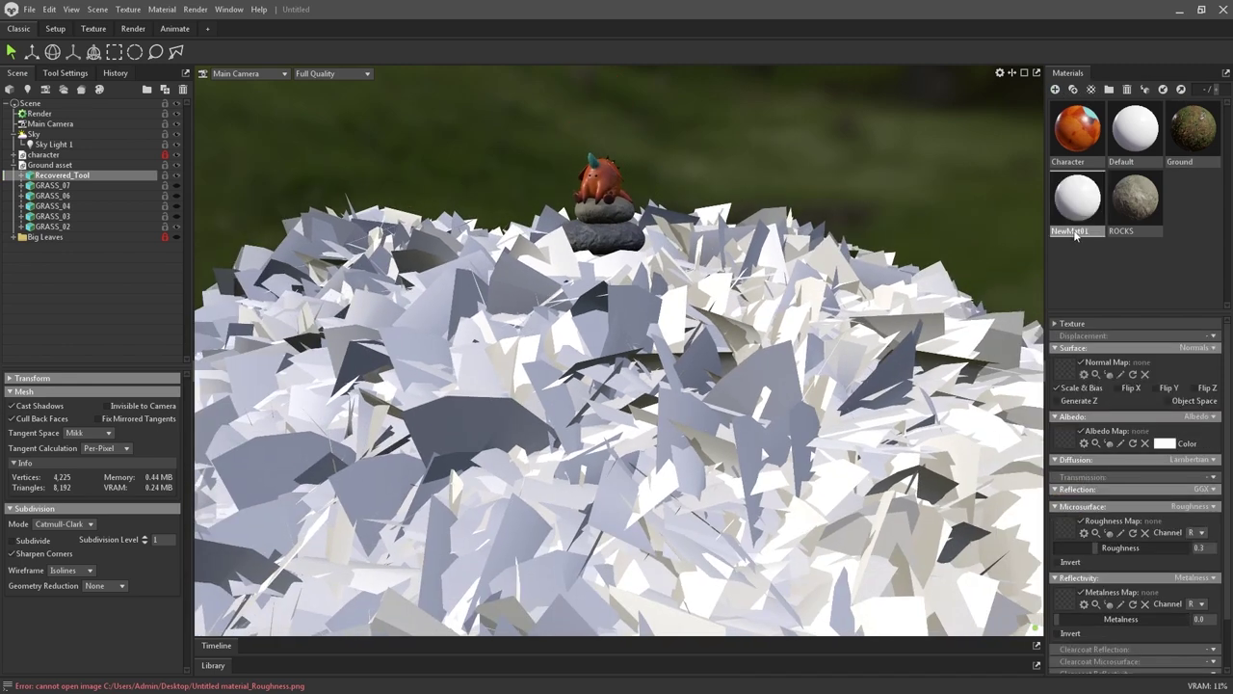
{"action": "type", "text": "Grass 02"}
{"action": "key", "text": "Return"}
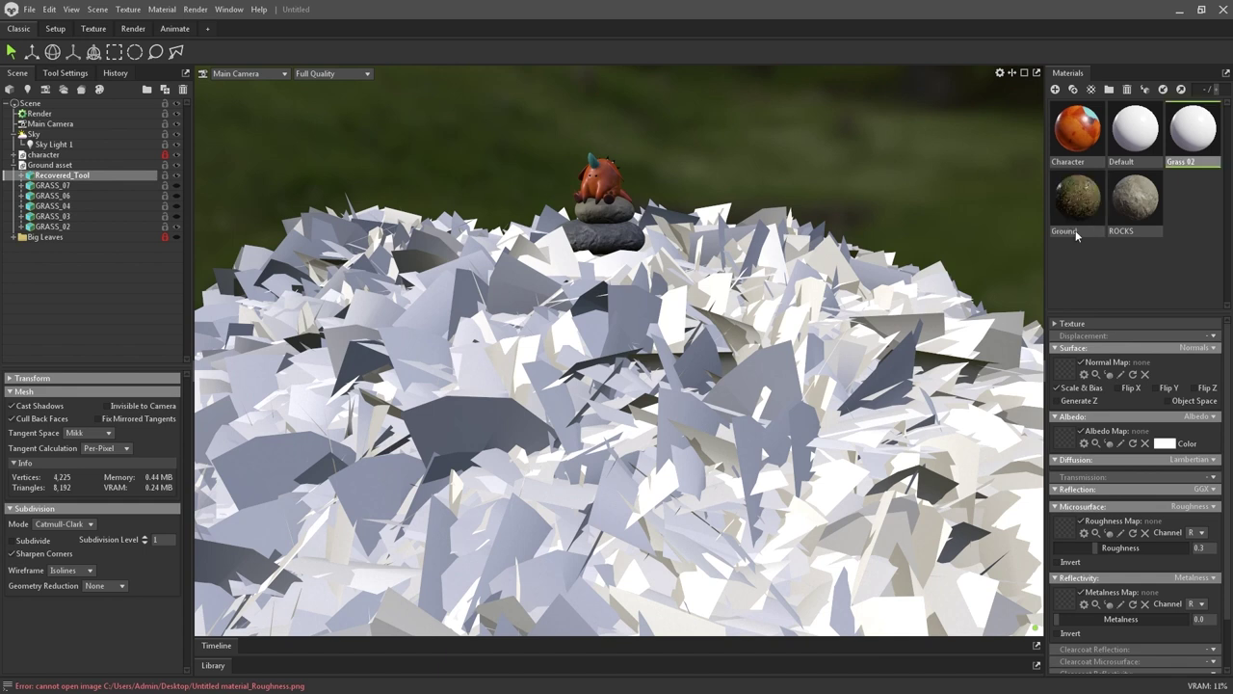
{"action": "mouse_move", "coordinate": [1193, 128]}
{"action": "left_mouse_down"}
{"action": "mouse_move", "coordinate": [1171, 187]}
{"action": "mouse_move", "coordinate": [103, 238]}
{"action": "mouse_move", "coordinate": [96, 227]}
{"action": "left_mouse_up"}
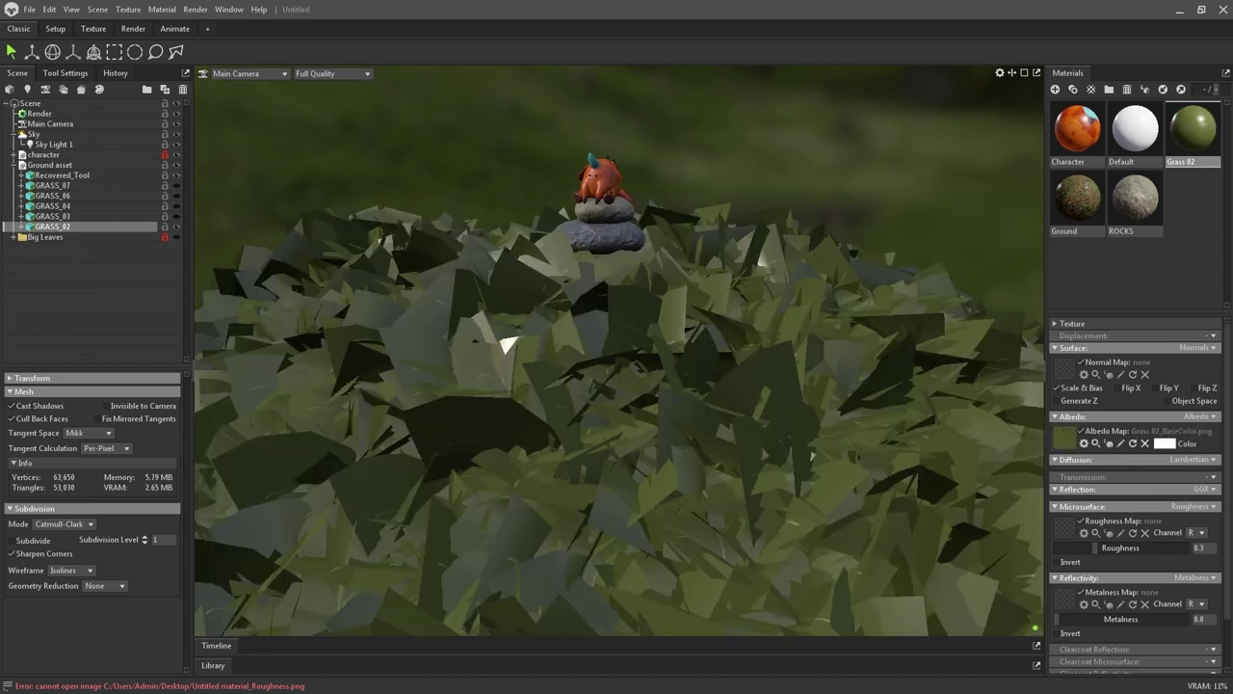
- Load the Grass 02 base colour, normal and roughness images into the Grass 02 material, with Roughness at 1.0
{"action": "scroll", "coordinate": [1101, 446], "scroll_direction": "down", "scroll_amount": 1}
{"action": "left_click_drag", "start_coordinate": [1232, 501], "coordinate": [1066, 496]}
{"action": "scroll", "coordinate": [1108, 520], "scroll_direction": "down", "scroll_amount": 1}
- Enable occlusion on the Grass 02 material and load Grass 02_AmbientOcclusion.png as its occlusion map
{"action": "left_click", "coordinate": [1211, 644]}
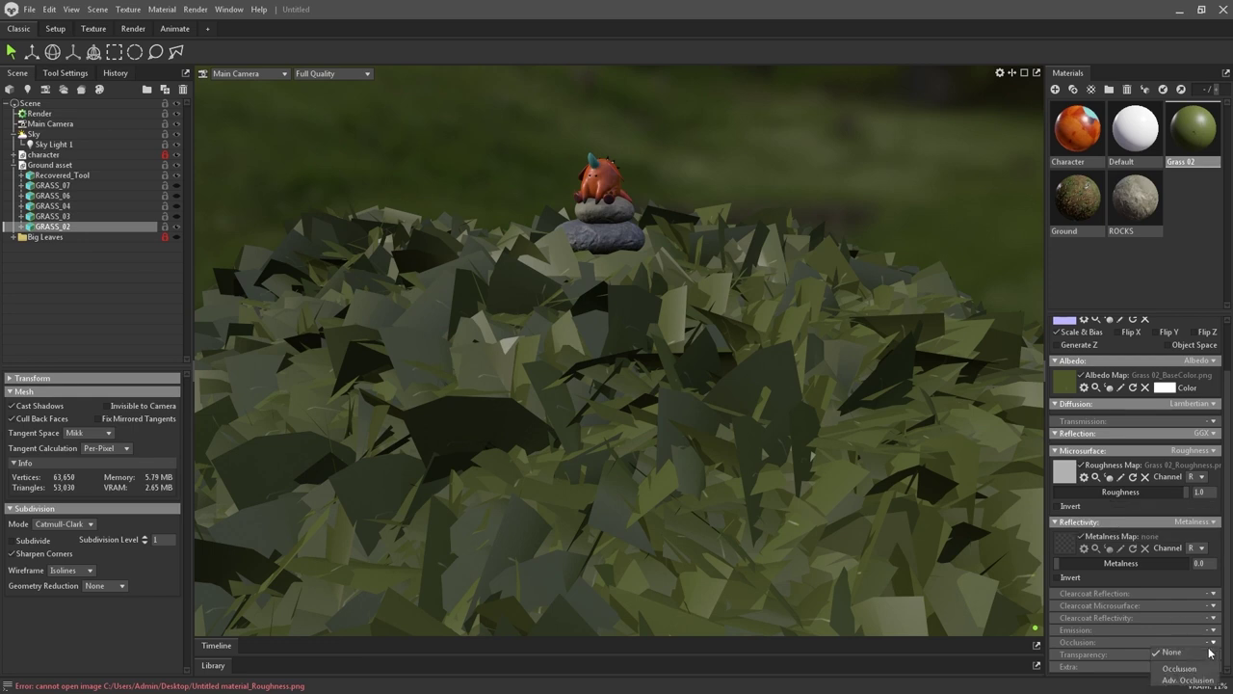
{"action": "left_click", "coordinate": [1193, 666]}
{"action": "scroll", "coordinate": [1175, 627], "scroll_direction": "down", "scroll_amount": 4}
{"action": "left_click_drag", "start_coordinate": [1232, 554], "coordinate": [1067, 547]}
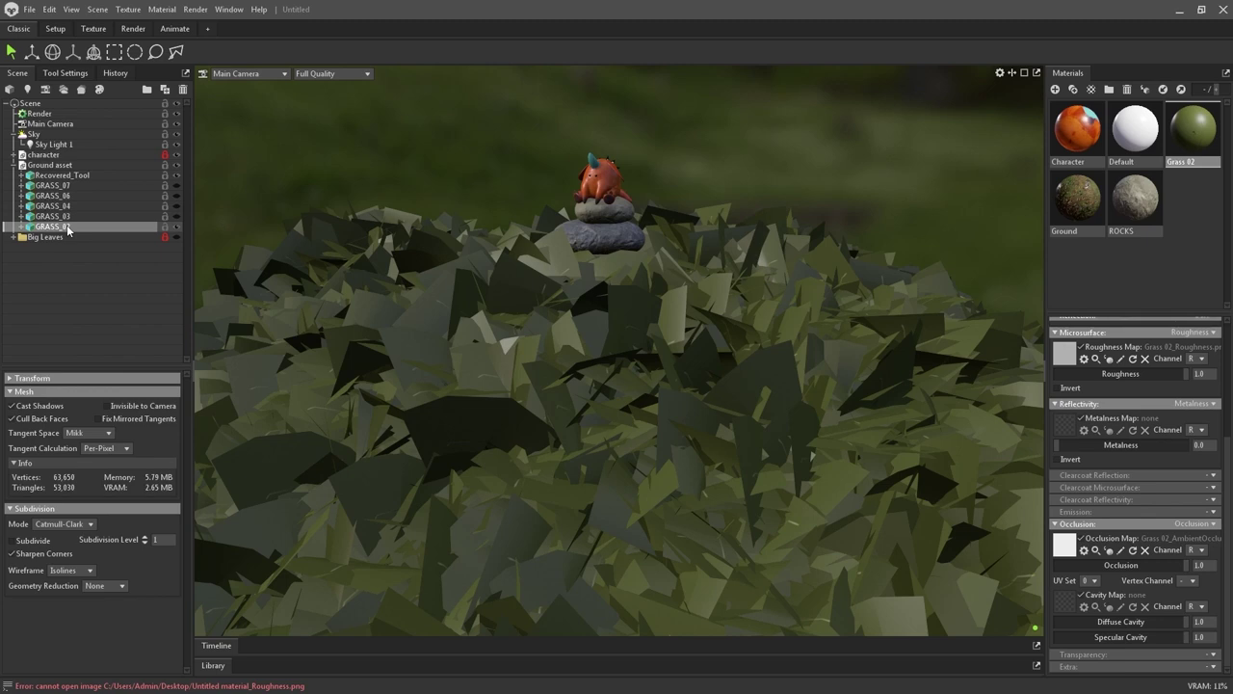
- Turn off back-face culling on GRASS_02 and give its material Dither transparency using the R channel of Grass 02_Opacity.png
{"action": "left_click", "coordinate": [40, 420]}
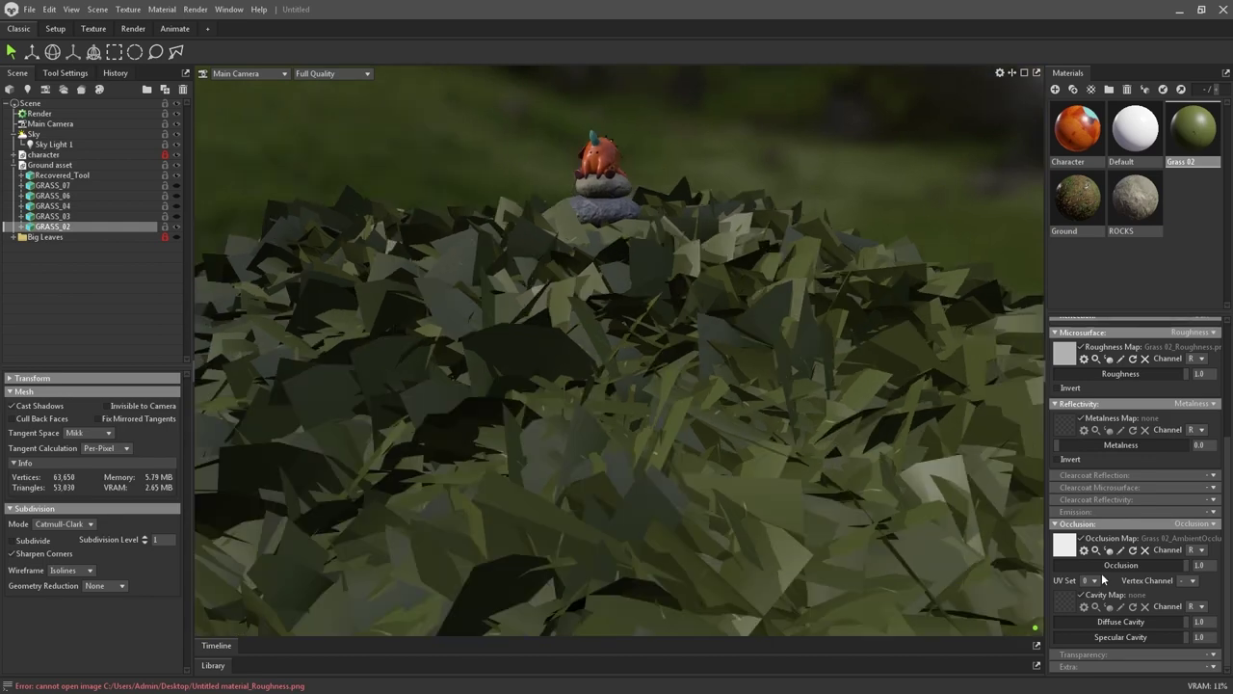
{"action": "left_click", "coordinate": [1212, 654]}
{"action": "left_click", "coordinate": [1206, 642]}
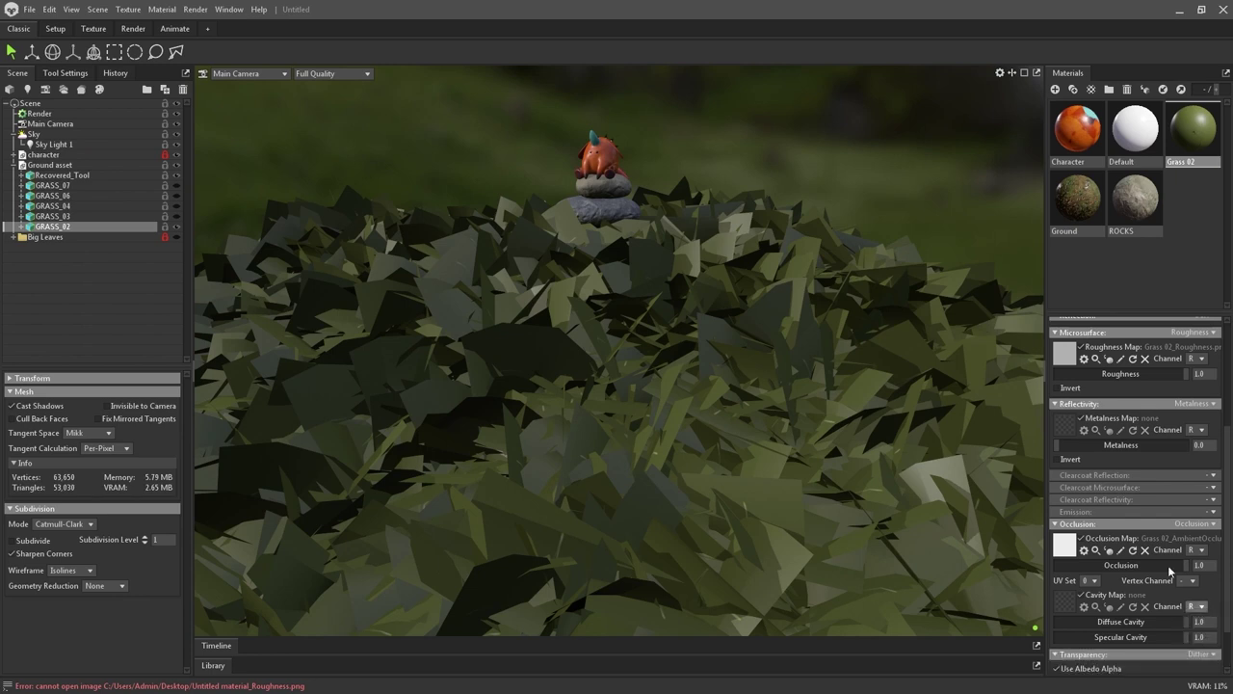
{"action": "scroll", "coordinate": [1175, 588], "scroll_direction": "down", "scroll_amount": 1}
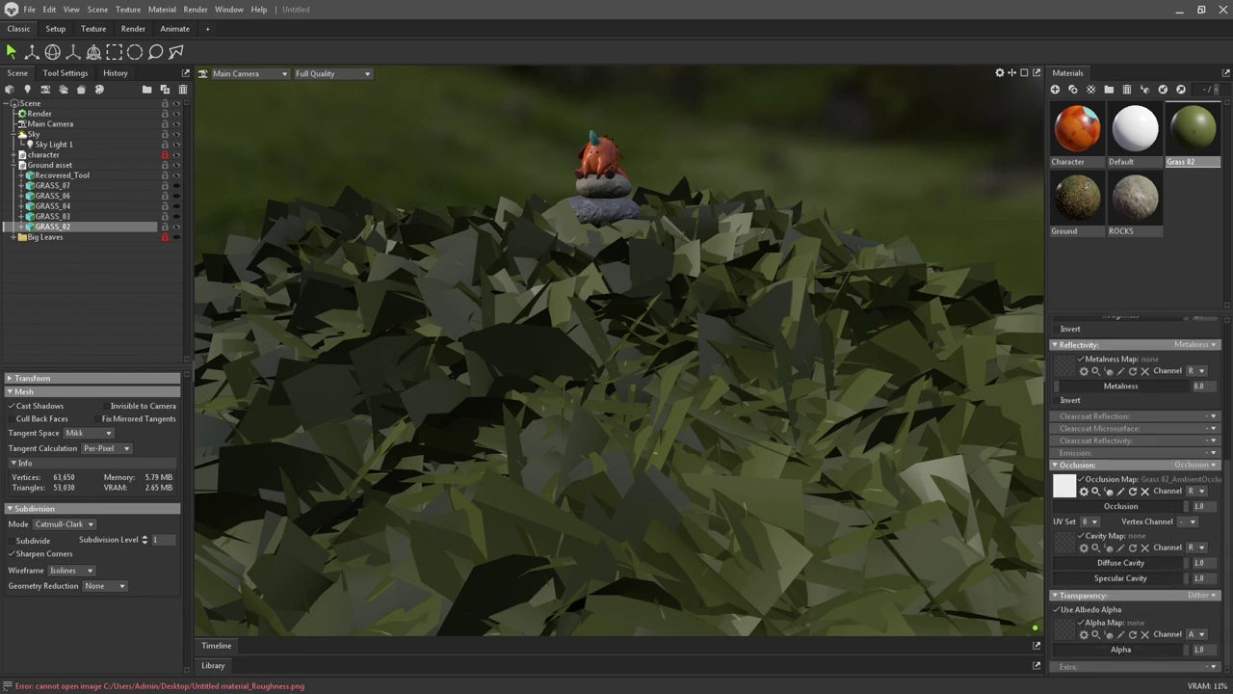
{"action": "left_click_drag", "start_coordinate": [804, 586], "coordinate": [1063, 623]}
{"action": "left_click", "coordinate": [1202, 635]}
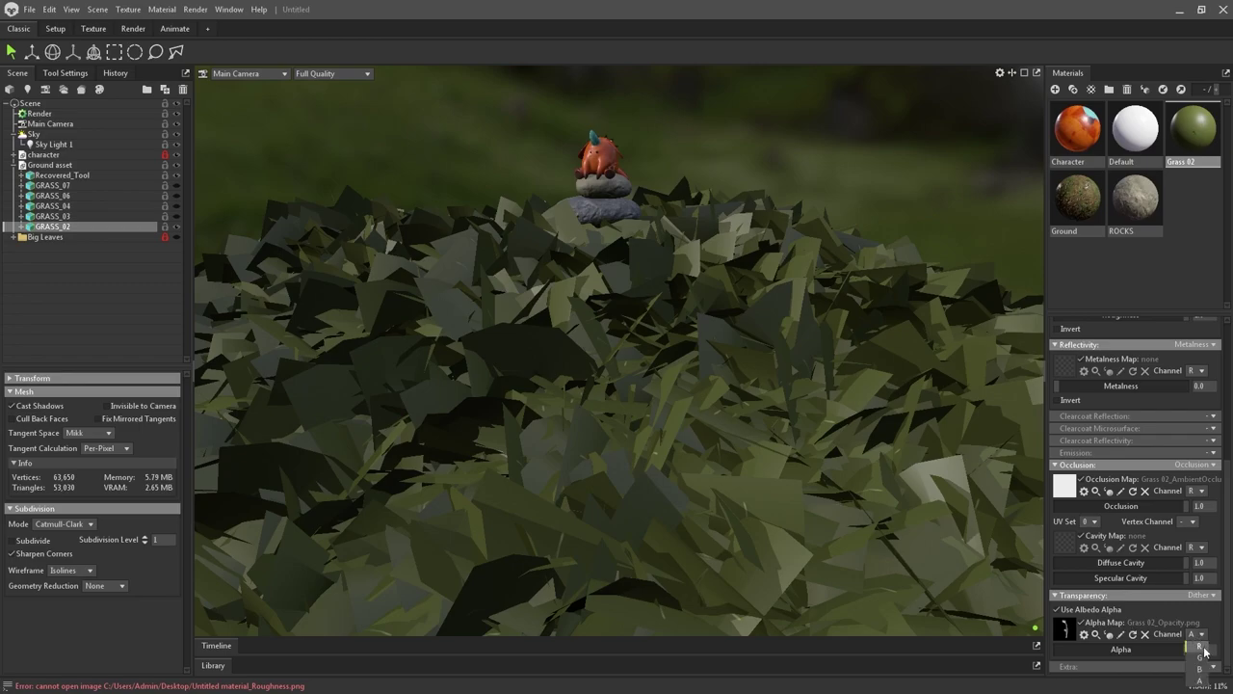
{"action": "left_click", "coordinate": [1202, 648]}
- Turn on ray tracing and inspect the grass around the stacked rocks
{"action": "left_click_drag", "start_coordinate": [752, 300], "coordinate": [611, 258]}
{"action": "scroll", "coordinate": [652, 343], "scroll_direction": "up", "scroll_amount": 2}
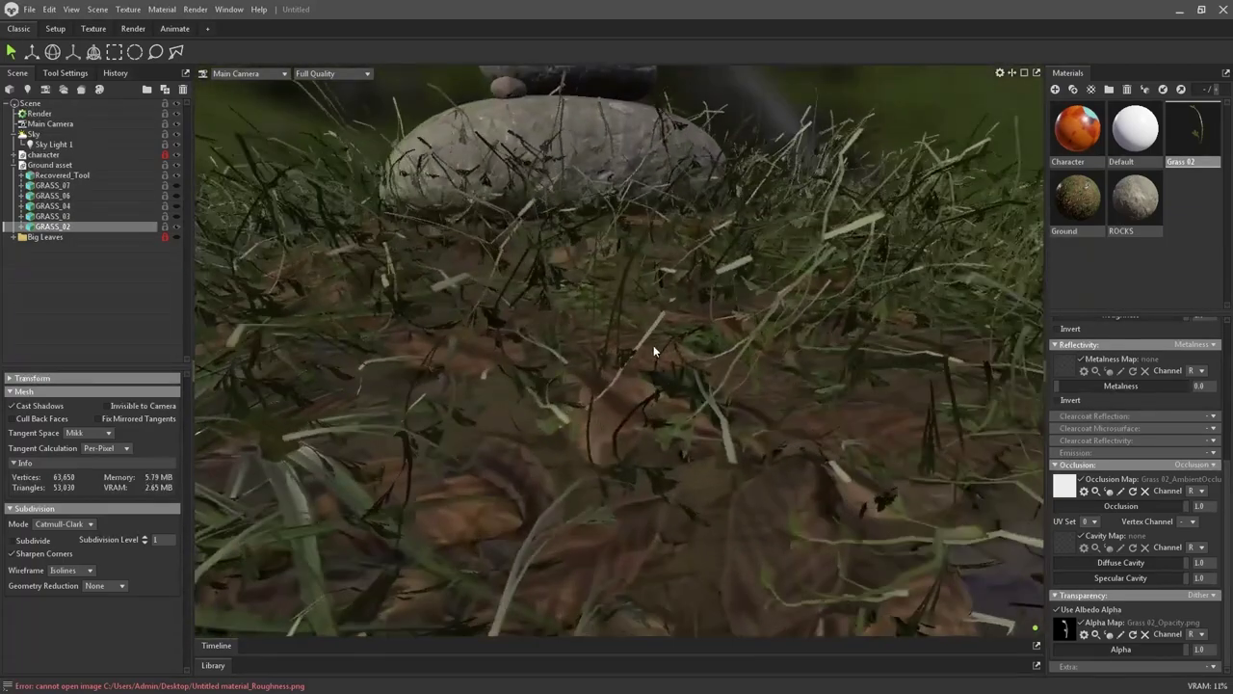
{"action": "left_click", "coordinate": [38, 112]}
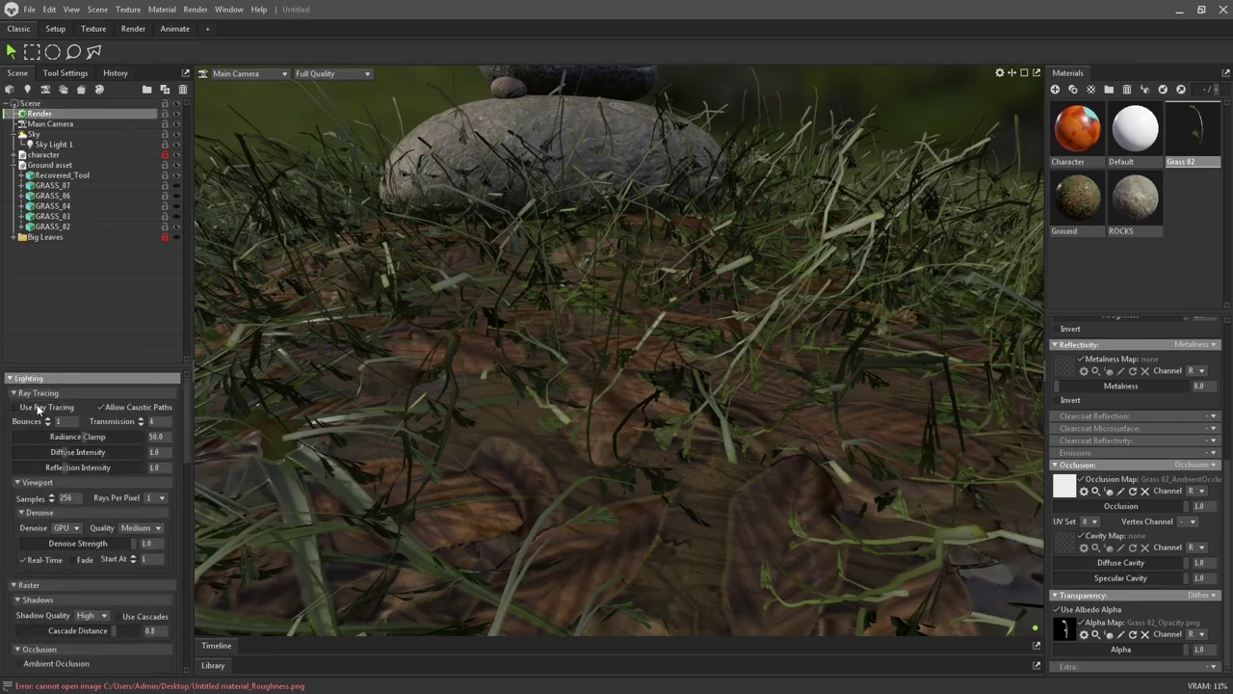
{"action": "left_click", "coordinate": [38, 409]}
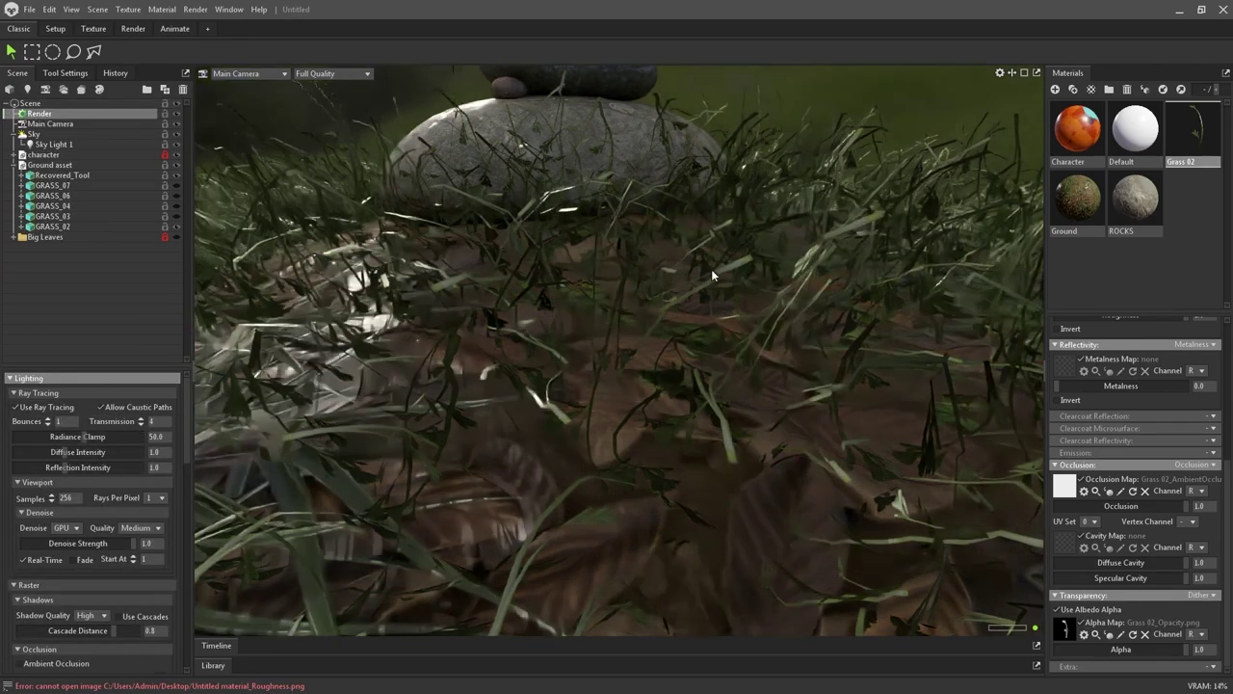
{"action": "left_click_drag", "start_coordinate": [728, 280], "coordinate": [804, 273]}
{"action": "right_click_drag", "start_coordinate": [804, 274], "coordinate": [775, 241]}
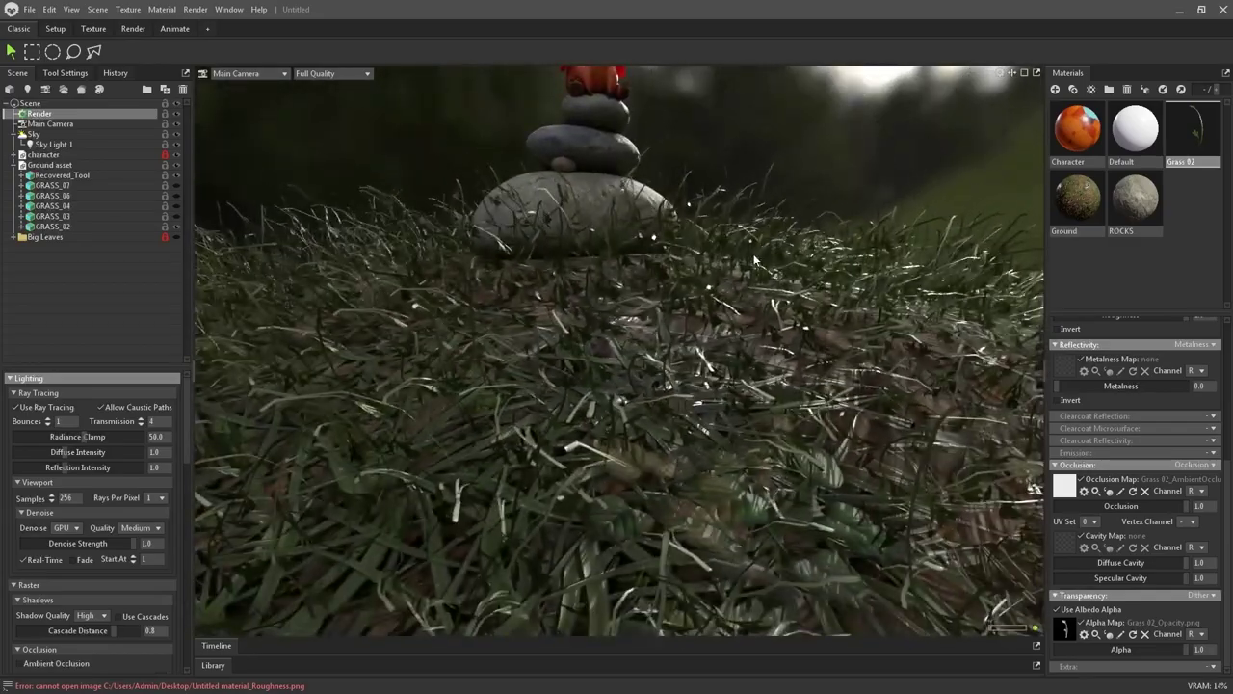
- Switch to Photoshop with Grass 02_BaseColor.png open and start recording a new action named Flip and save
{"action": "key", "text": "alt+Tab"}
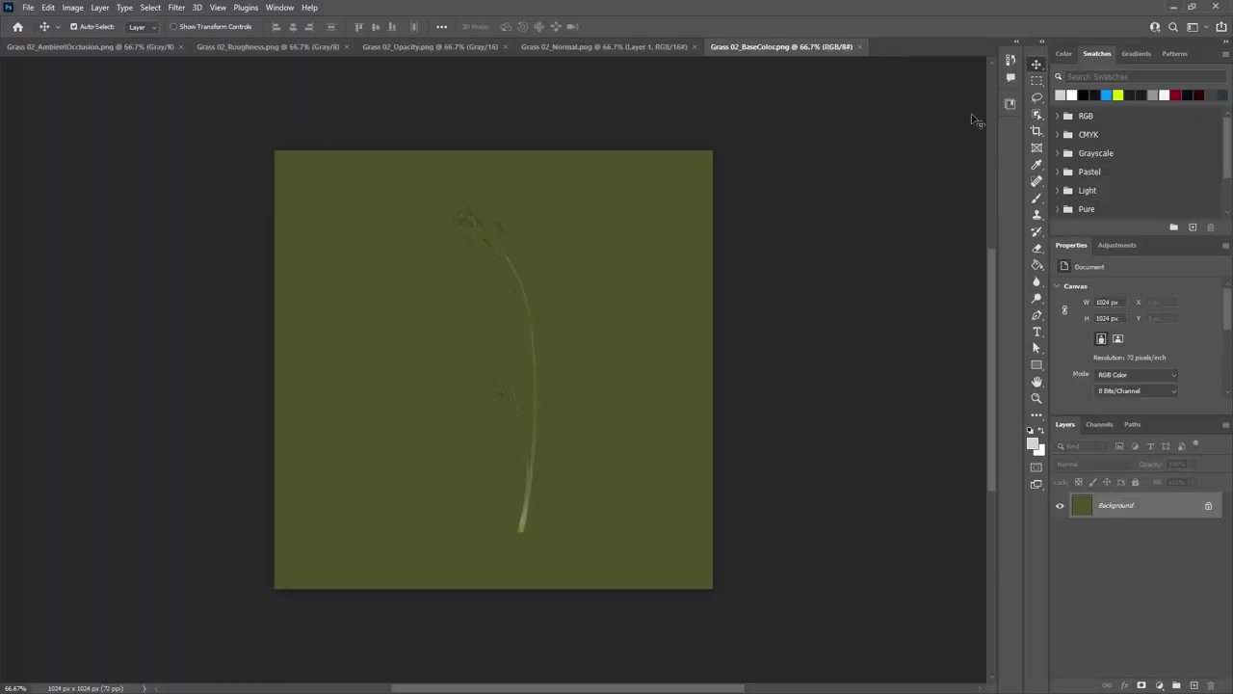
{"action": "left_click", "coordinate": [279, 7]}
{"action": "left_click", "coordinate": [309, 100]}
{"action": "left_click_drag", "start_coordinate": [919, 133], "coordinate": [906, 393]}
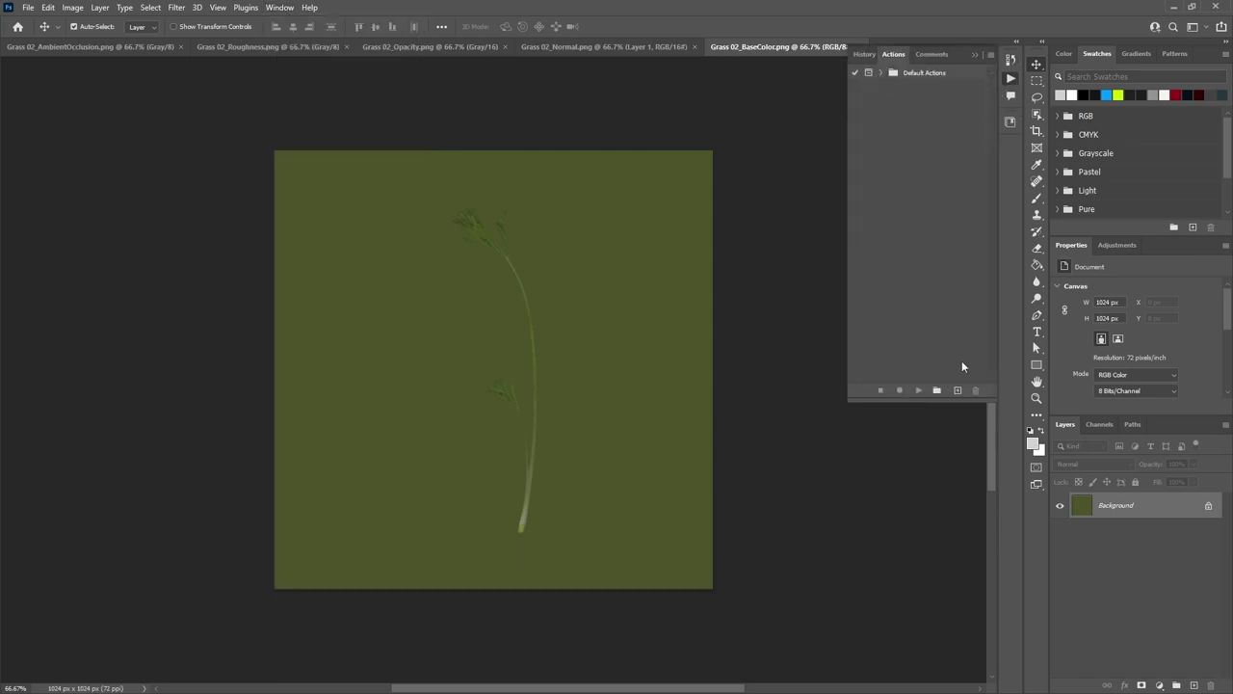
{"action": "left_click", "coordinate": [958, 390]}
{"action": "type", "text": "Flip and save"}
{"action": "left_click", "coordinate": [709, 210]}
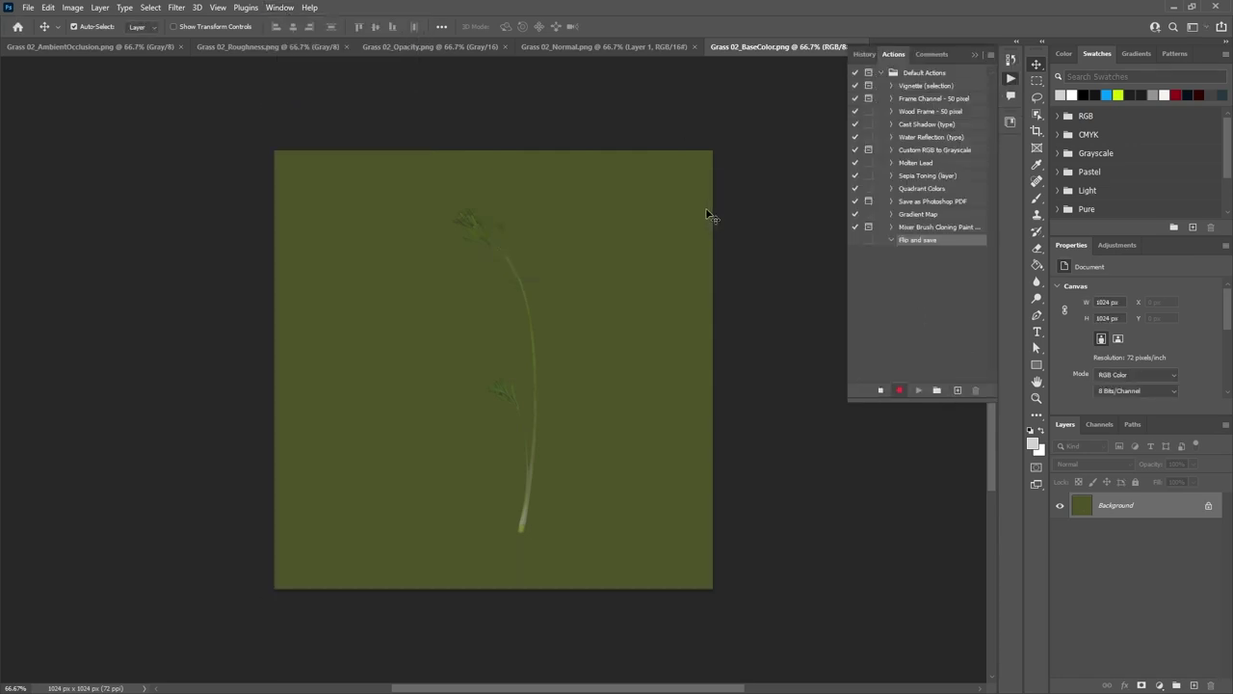
- Record duplicating, vertically flipping, merging, saving and closing the base colour image, and play the action on the remaining Grass 02 maps
{"action": "key", "text": "ctrl+j"}
{"action": "right_click", "coordinate": [517, 330]}
{"action": "left_click", "coordinate": [554, 601]}
{"action": "key", "text": "Return"}
{"action": "key", "text": "ctrl+e"}
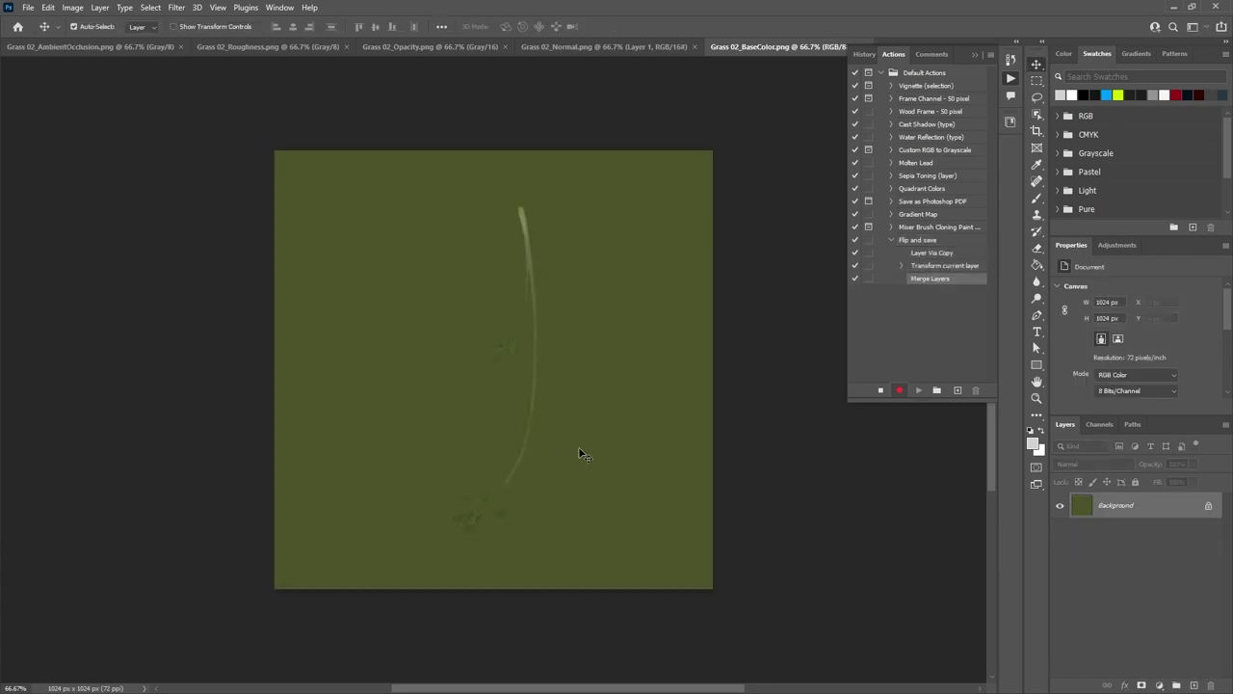
{"action": "key", "text": "ctrl+w"}
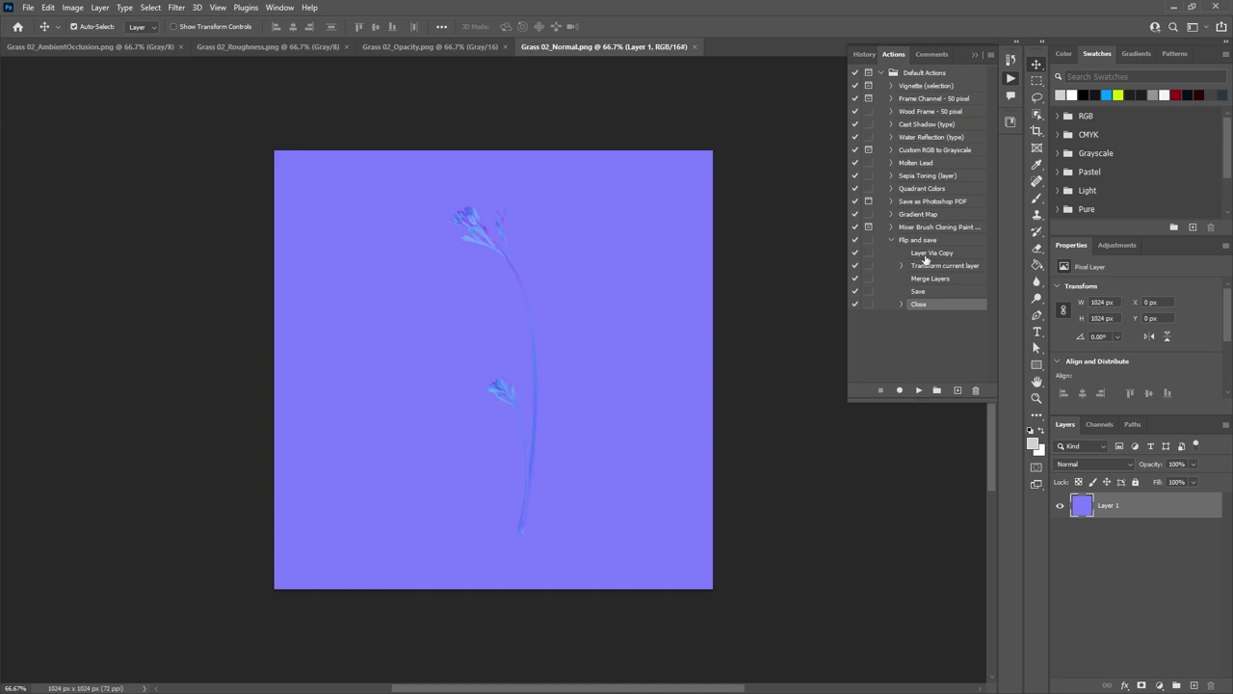
{"action": "left_click", "coordinate": [919, 390]}
{"action": "left_click", "coordinate": [920, 391]}
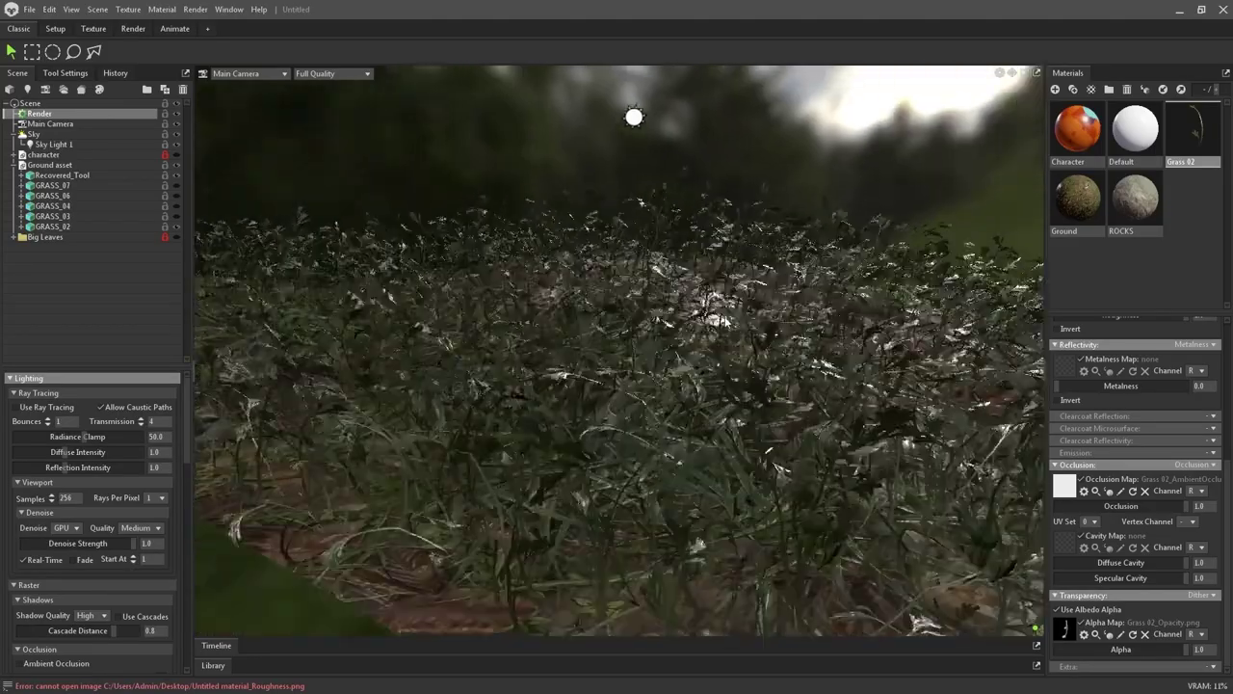
- Switch back to Marmoset Toolbag, select the GRASS_02 mesh and inspect its grass blades up close
{"action": "left_click_drag", "start_coordinate": [578, 310], "coordinate": [687, 313]}
{"action": "left_click", "coordinate": [734, 318]}
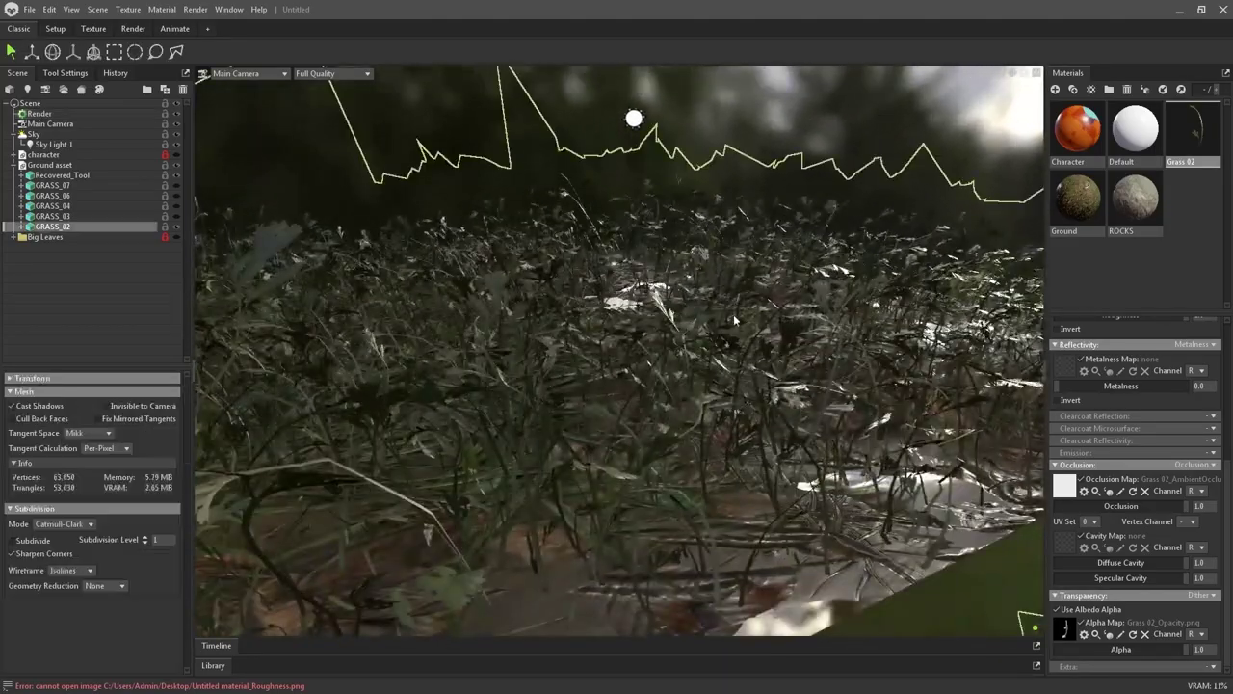
{"action": "right_click_drag", "start_coordinate": [648, 308], "coordinate": [649, 344]}
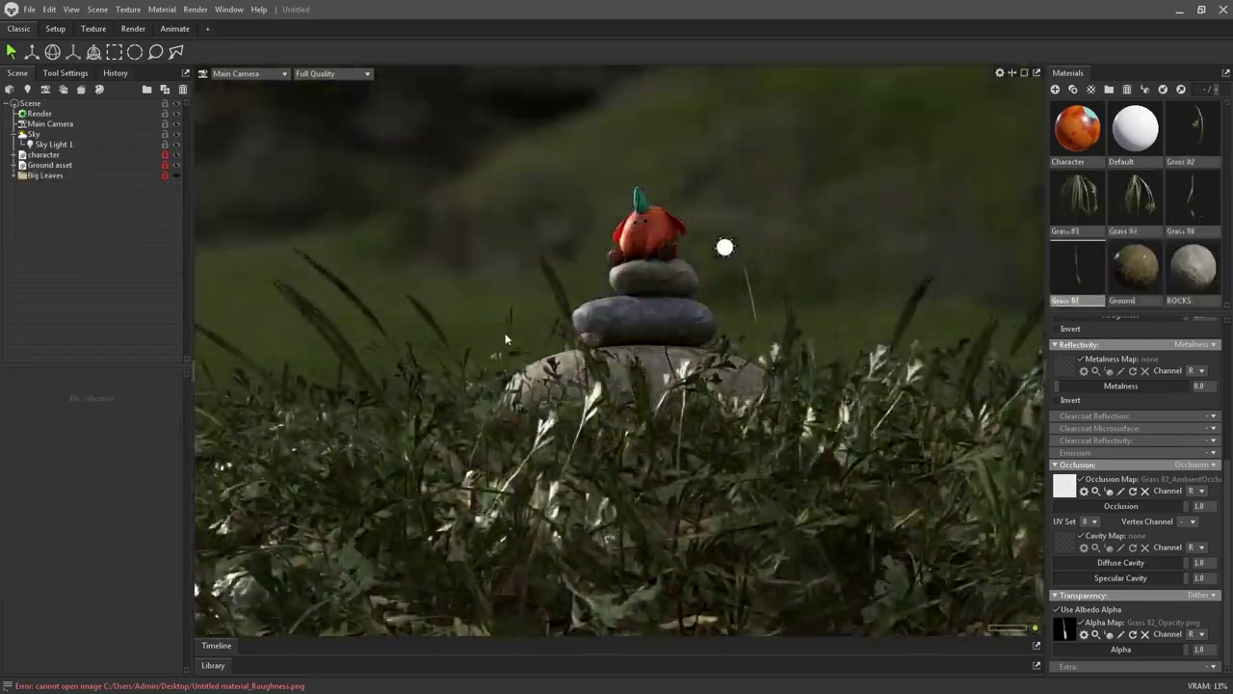
- Rotate the sky lighting around the rock stack and inspect the textured grass from near and far
{"action": "left_click_drag", "start_coordinate": [435, 341], "coordinate": [303, 344], "text": "shift"}
{"action": "left_click_drag", "start_coordinate": [525, 363], "coordinate": [482, 366], "text": "shift"}
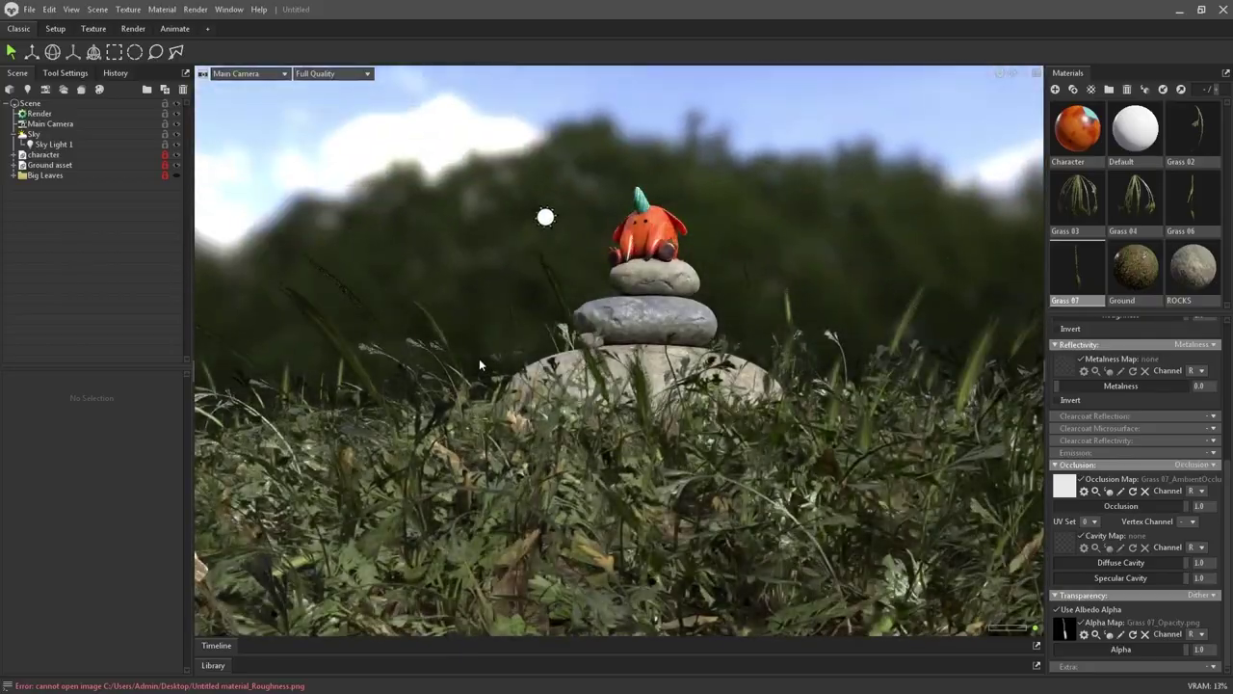
{"action": "middle_click_drag", "start_coordinate": [670, 485], "coordinate": [666, 429], "text": "alt"}
{"action": "right_click_drag", "start_coordinate": [648, 400], "coordinate": [667, 591], "text": "alt"}
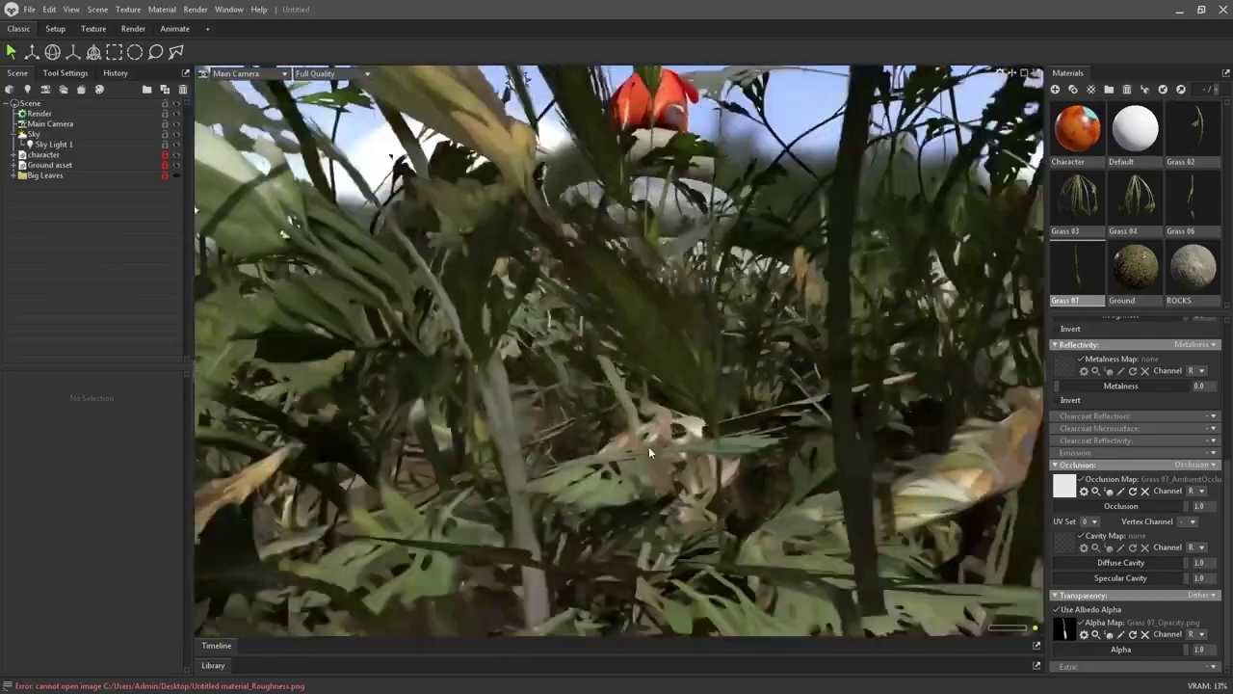
{"action": "scroll", "coordinate": [666, 586], "scroll_direction": "down", "scroll_amount": 15}
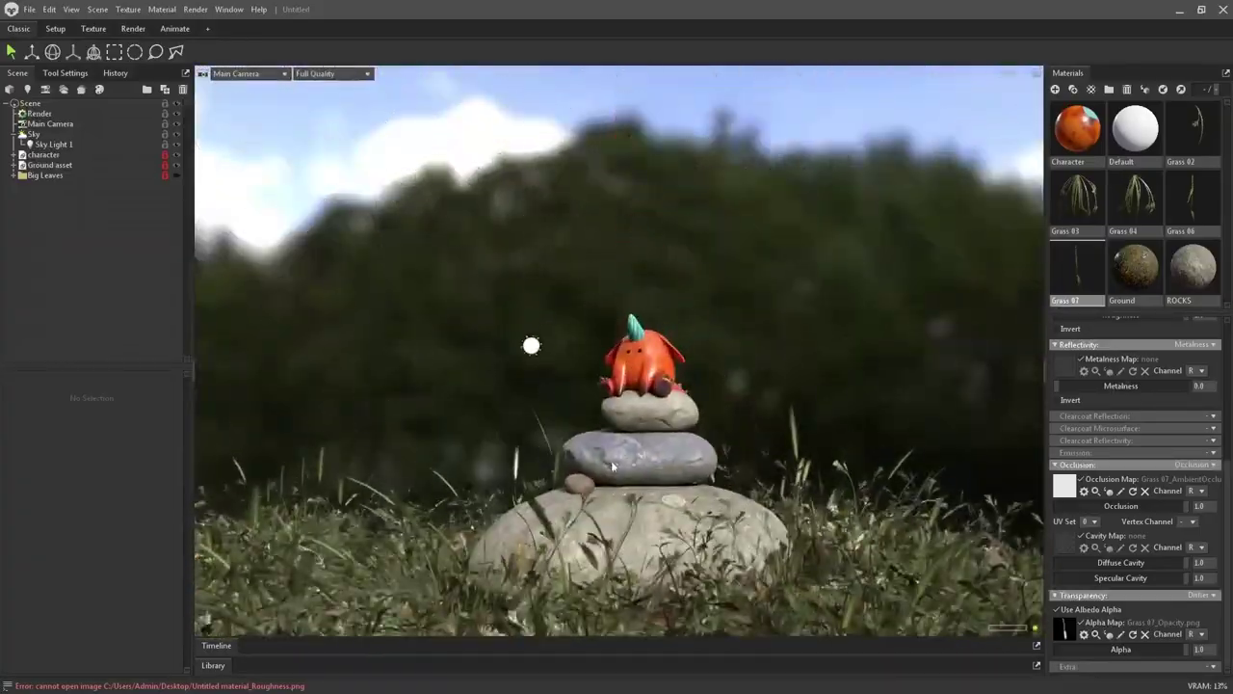
{"action": "scroll", "coordinate": [611, 467], "scroll_direction": "down", "scroll_amount": 4}
{"action": "middle_click_drag", "start_coordinate": [614, 439], "coordinate": [613, 270], "text": "alt"}
{"action": "left_click_drag", "start_coordinate": [613, 270], "coordinate": [621, 345], "text": "alt"}
{"action": "scroll", "coordinate": [597, 296], "scroll_direction": "down", "scroll_amount": 6}
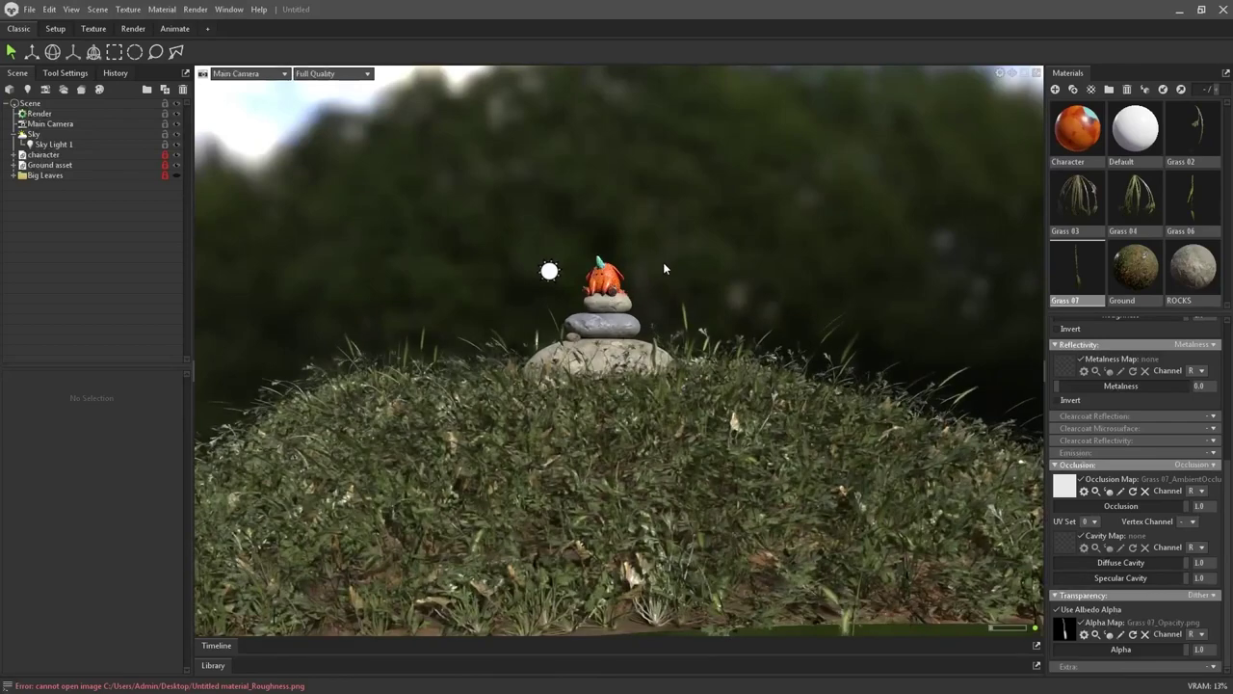
{"action": "mouse_move", "coordinate": [630, 206]}
{"action": "left_mouse_down", "text": "shift"}
{"action": "mouse_move", "coordinate": [768, 225]}
{"action": "mouse_move", "coordinate": [756, 229]}
{"action": "left_mouse_up", "text": "shift"}
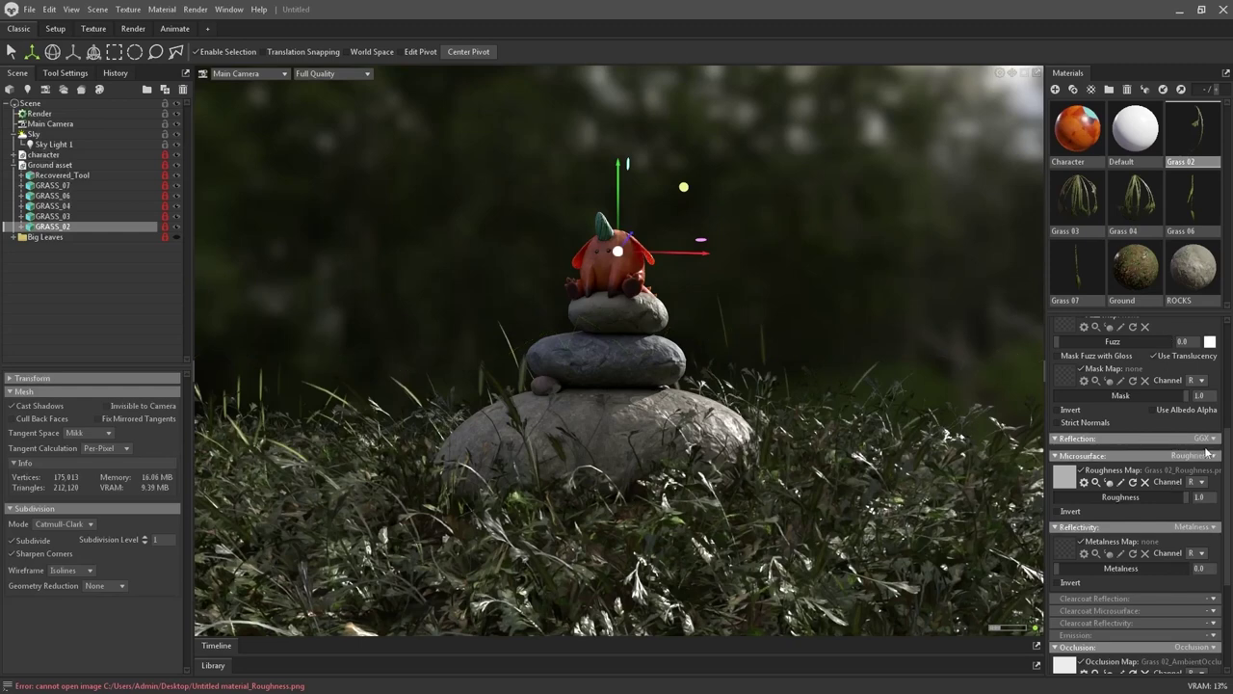
{"action": "scroll", "coordinate": [1207, 449], "scroll_direction": "up", "scroll_amount": 3}
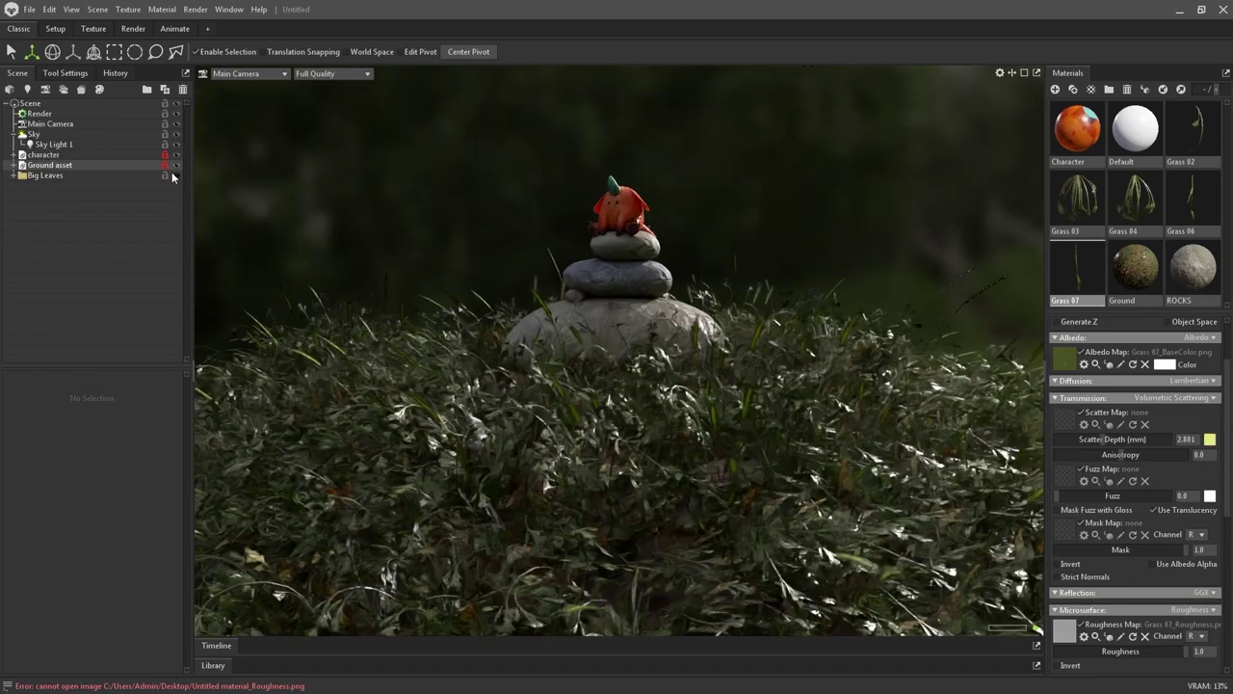
- Set the Leaf extra material's volumetric scatter colour to yellow-green and check the big leaf against the light
{"action": "left_click", "coordinate": [101, 182]}
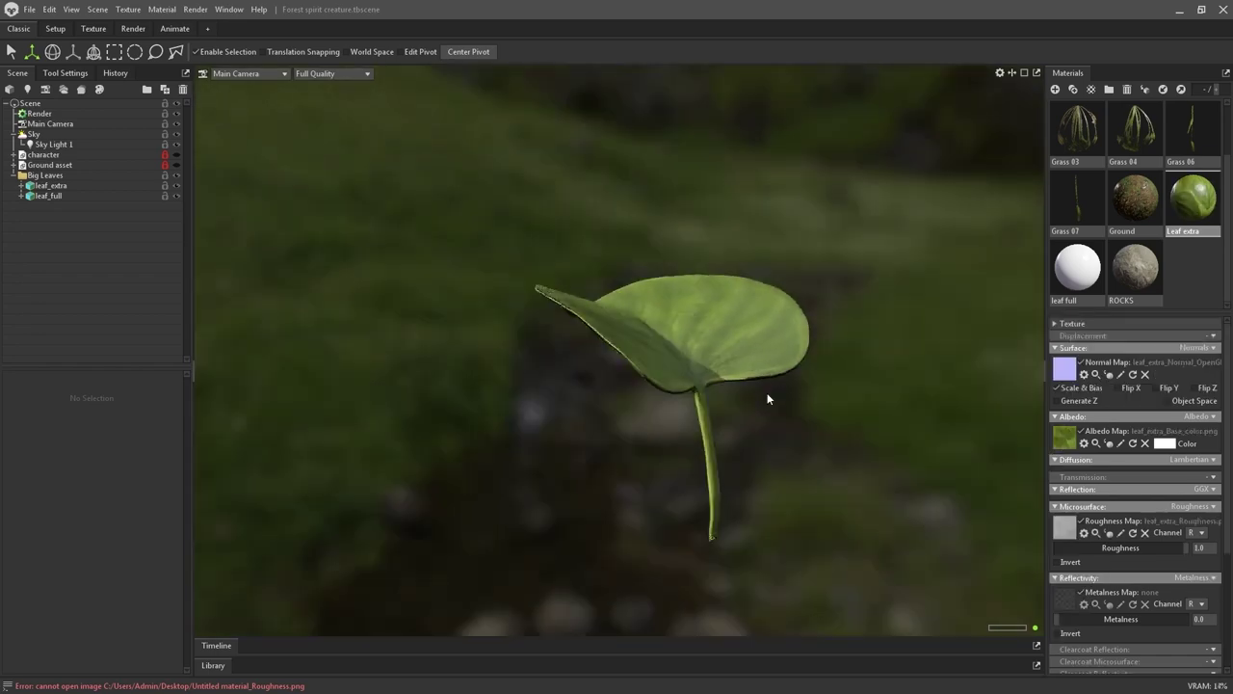
{"action": "left_click_drag", "start_coordinate": [767, 392], "coordinate": [581, 342]}
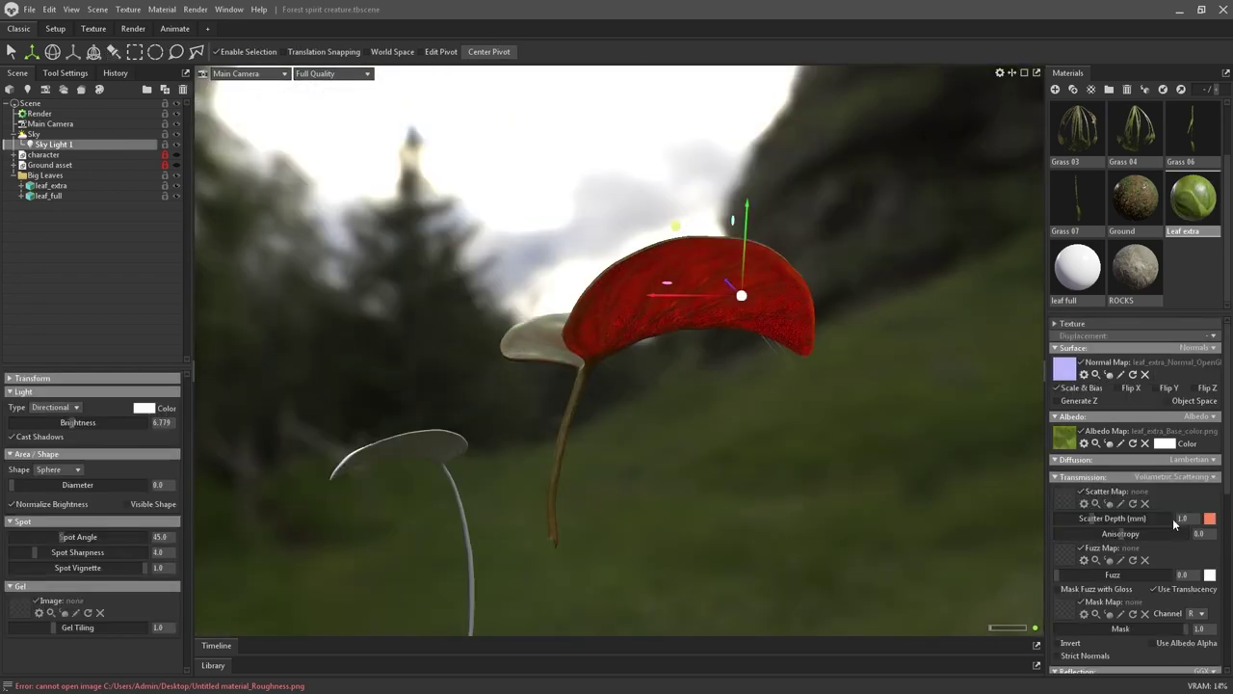
{"action": "left_click", "coordinate": [1210, 518]}
{"action": "left_click_drag", "start_coordinate": [642, 569], "coordinate": [647, 556]}
{"action": "mouse_move", "coordinate": [567, 414]}
{"action": "left_mouse_down"}
{"action": "mouse_move", "coordinate": [565, 449]}
{"action": "mouse_move", "coordinate": [548, 429]}
{"action": "left_mouse_up"}
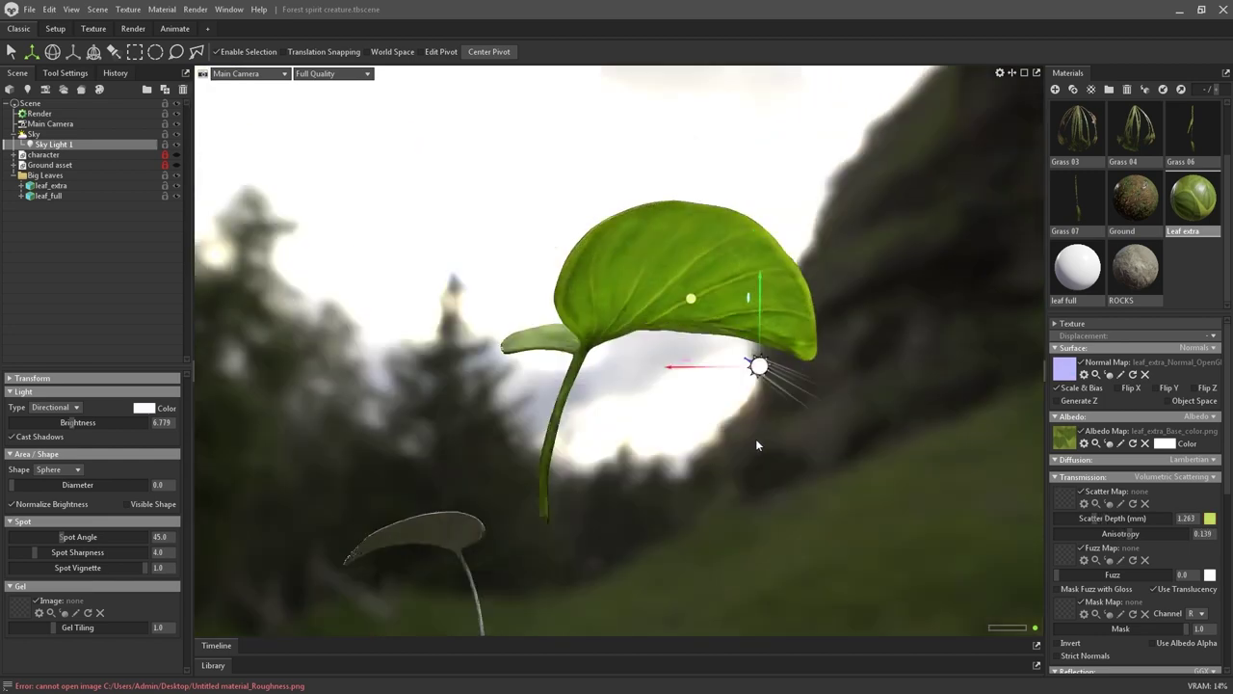
{"action": "left_click_drag", "start_coordinate": [756, 444], "coordinate": [636, 455]}
{"action": "scroll", "coordinate": [811, 475], "scroll_direction": "down", "scroll_amount": 4}
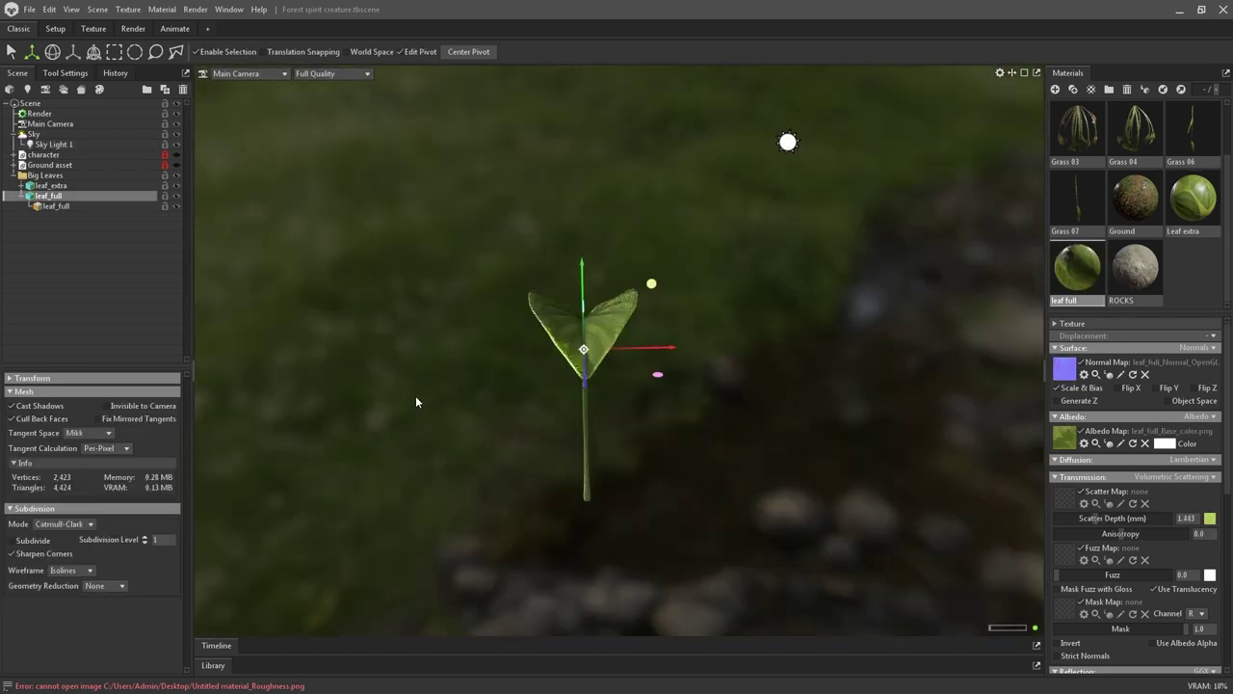
- Move the leaf_full pivot to the base of its stem
{"action": "left_click_drag", "start_coordinate": [415, 395], "coordinate": [565, 403]}
{"action": "left_click_drag", "start_coordinate": [568, 525], "coordinate": [787, 402]}
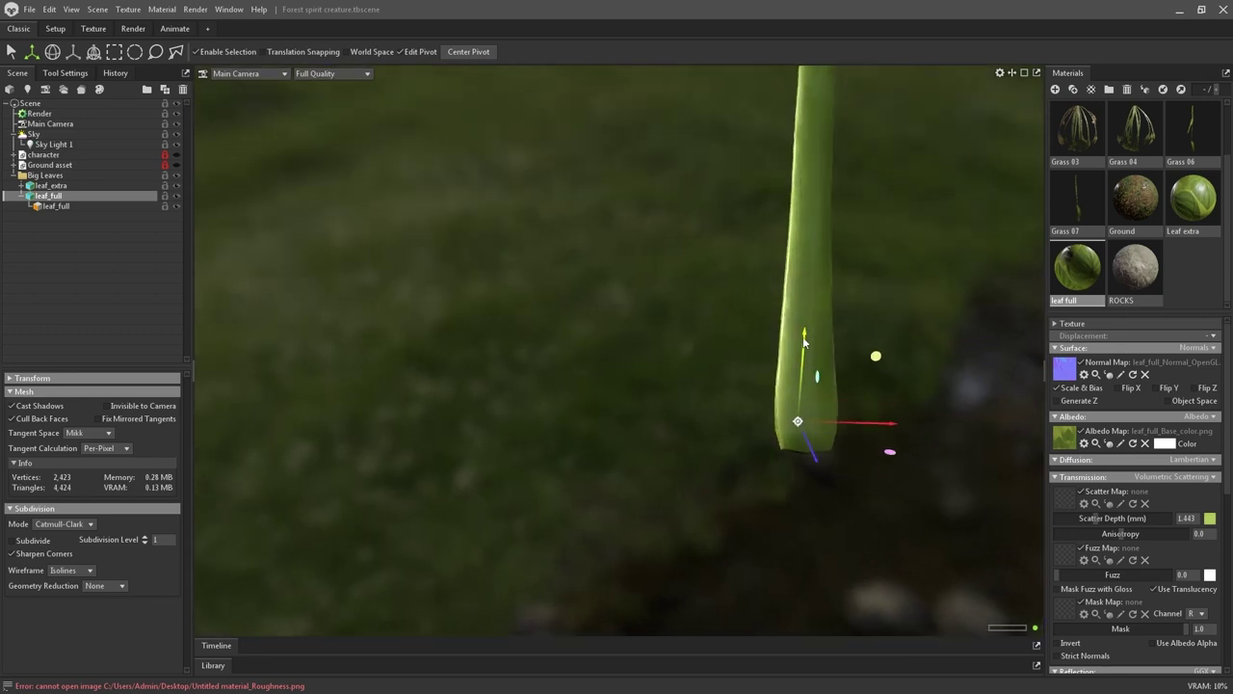
{"action": "left_click_drag", "start_coordinate": [684, 412], "coordinate": [886, 386]}
{"action": "key", "text": "f"}
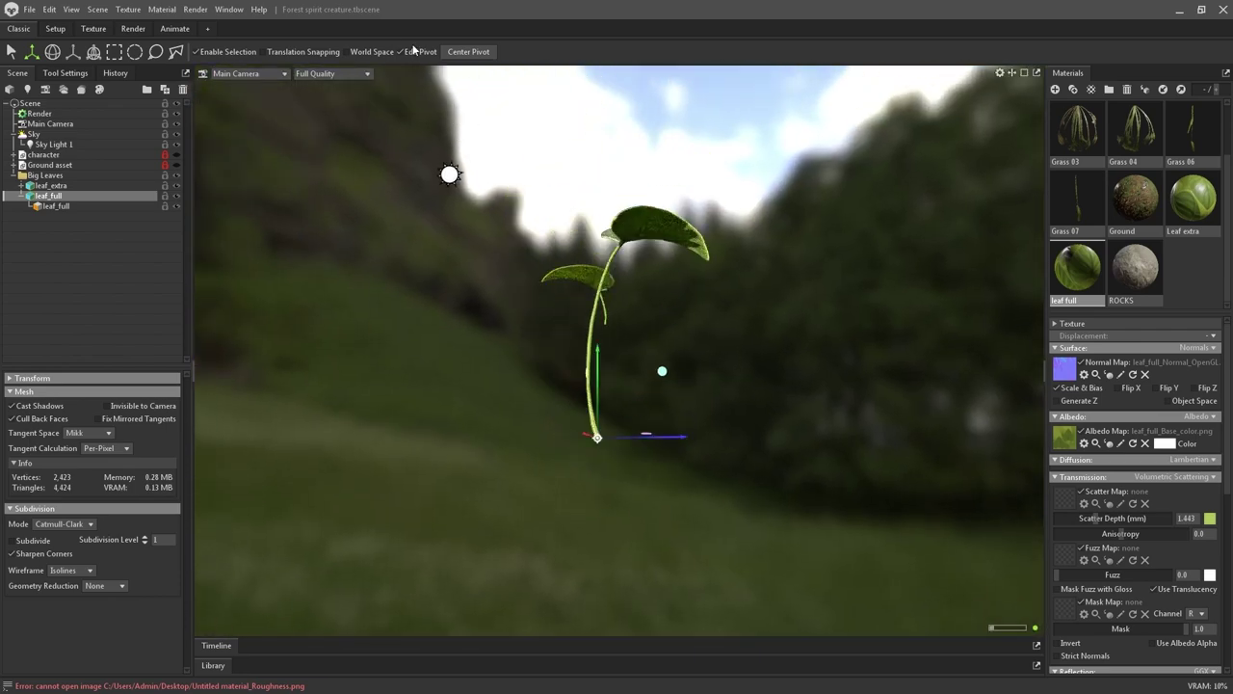
{"action": "left_click_drag", "start_coordinate": [538, 142], "coordinate": [587, 329]}
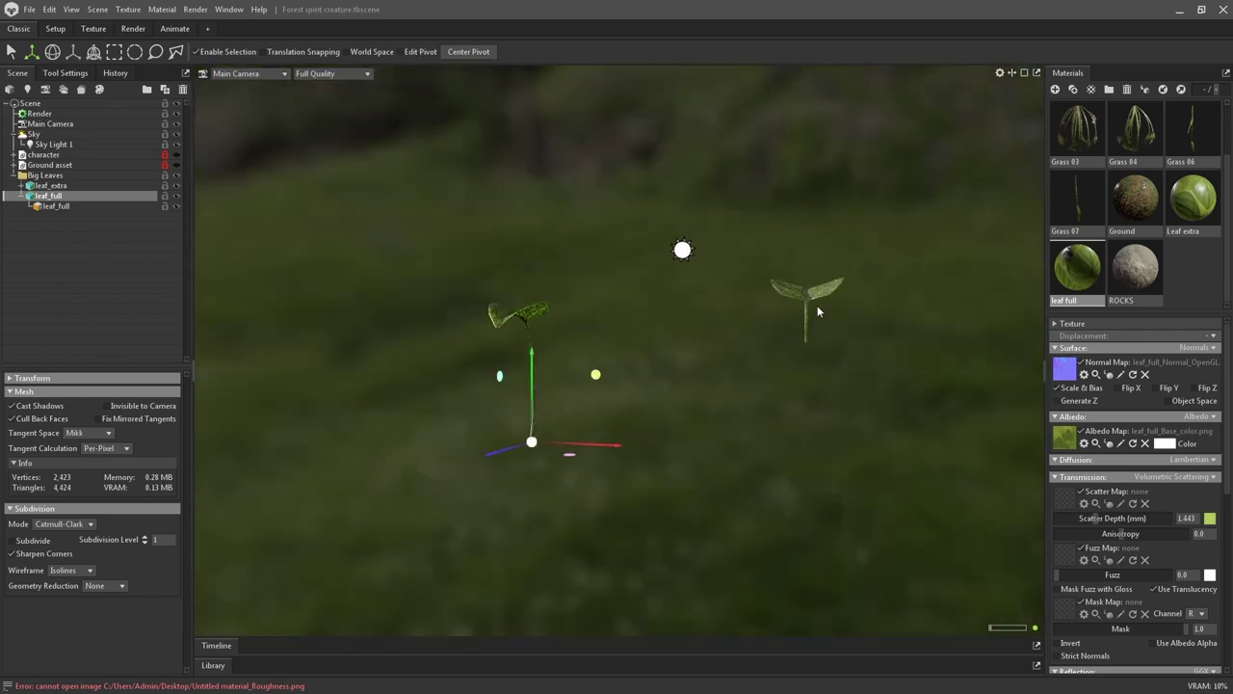
- Move the leaf_extra pivot to the base of its stem and turn off pivot editing
{"action": "left_click_drag", "start_coordinate": [724, 342], "coordinate": [741, 375]}
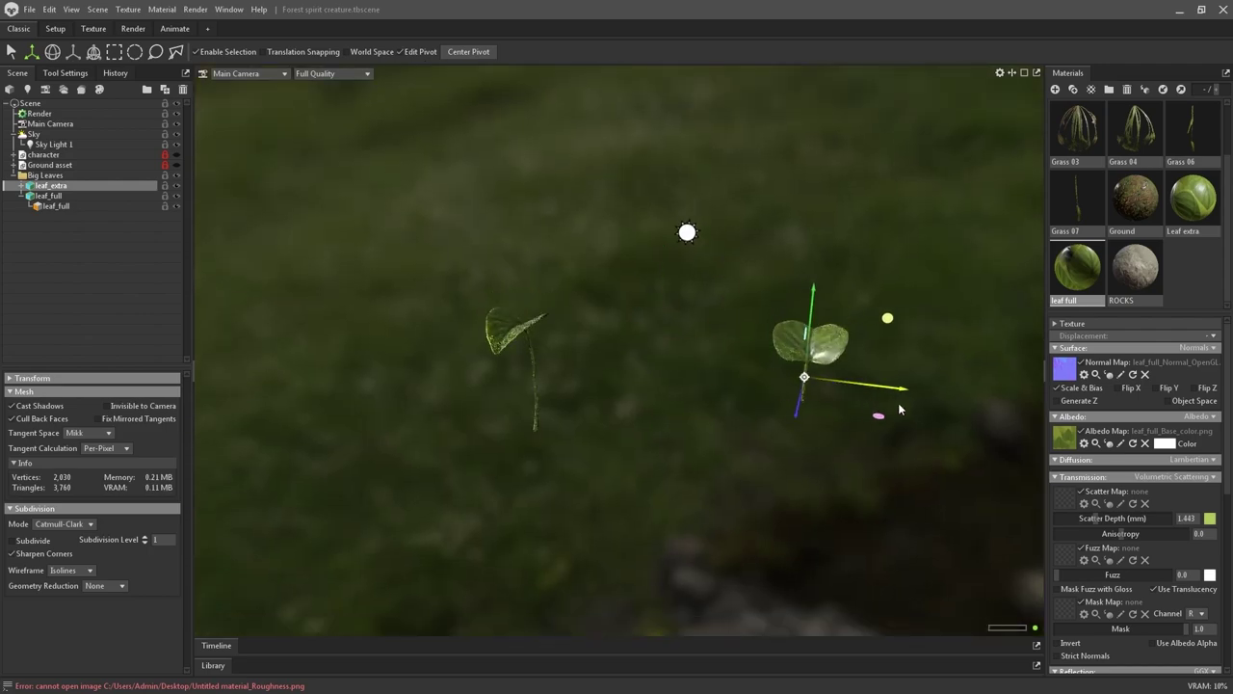
{"action": "right_click_drag", "start_coordinate": [899, 410], "coordinate": [905, 508]}
{"action": "middle_click_drag", "start_coordinate": [905, 507], "coordinate": [636, 390]}
{"action": "left_click", "coordinate": [418, 52]}
- Show the character and Ground asset, and place a duplicate of leaf_full beside the rock stack
{"action": "left_click", "coordinate": [176, 154]}
{"action": "left_click", "coordinate": [176, 165]}
{"action": "left_click", "coordinate": [445, 308]}
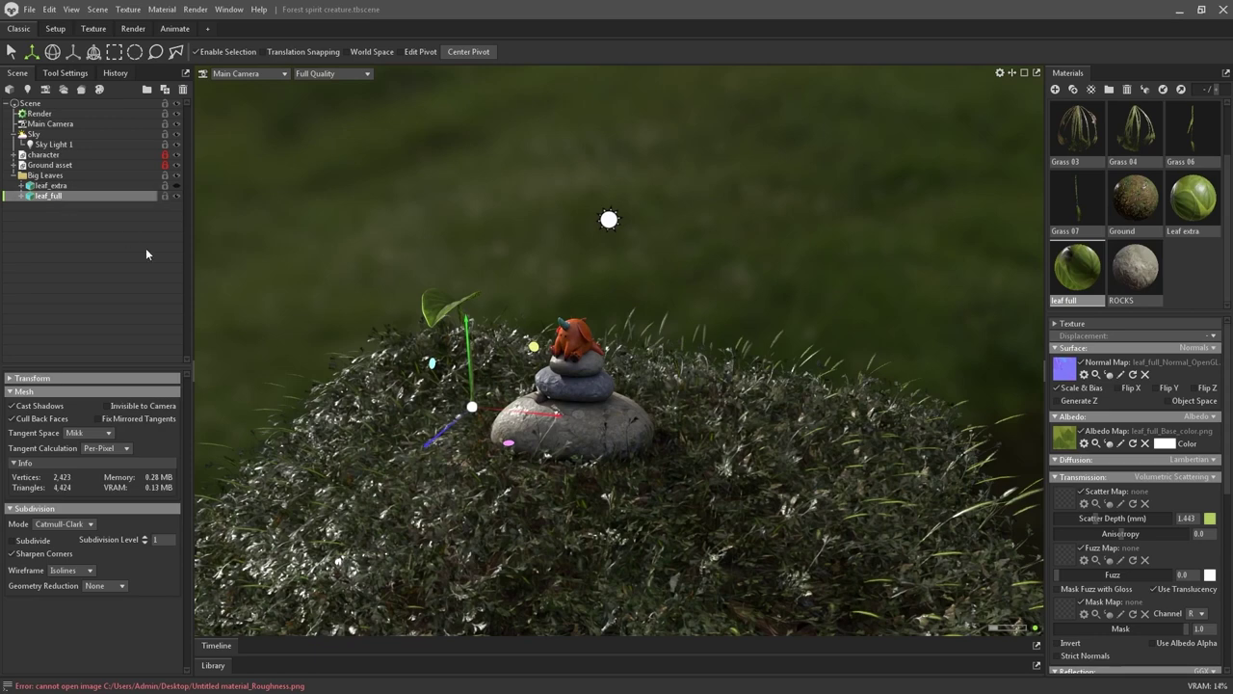
{"action": "key", "text": "ctrl+d"}
{"action": "key", "text": "r"}
{"action": "left_click_drag", "start_coordinate": [472, 411], "coordinate": [539, 400]}
{"action": "left_click_drag", "start_coordinate": [435, 446], "coordinate": [539, 332]}
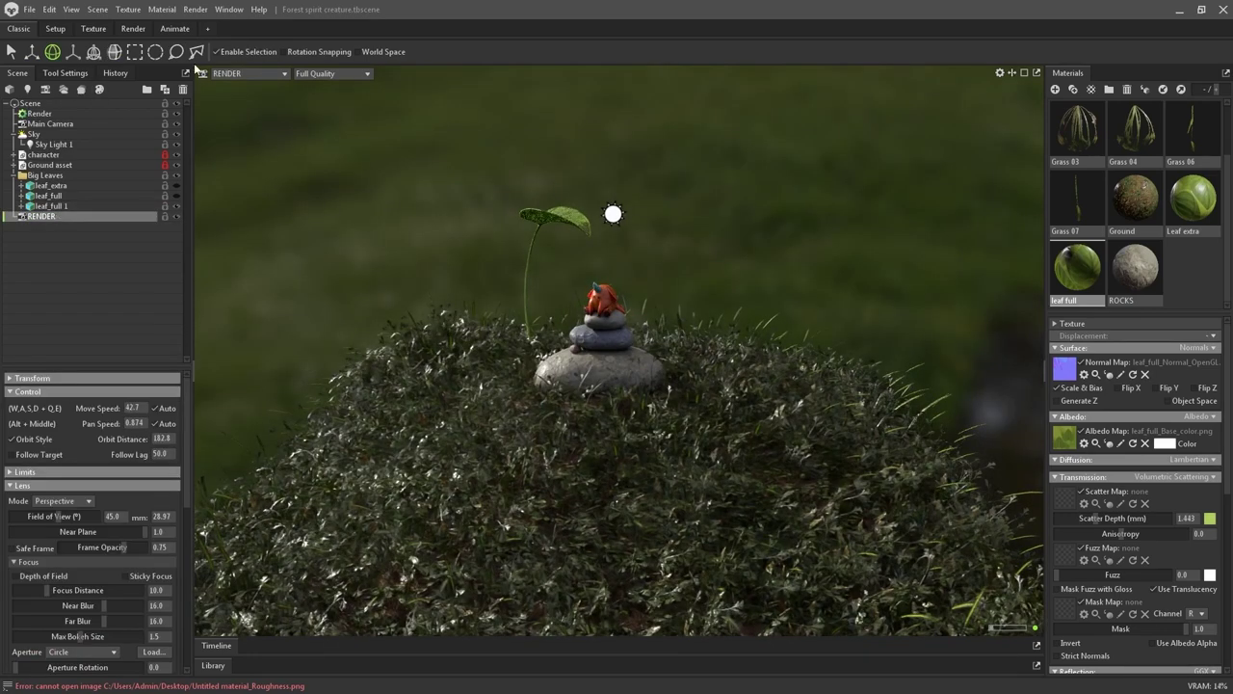
- Turn on the RENDER camera's safe frame and set its field of view to 20.88 degrees
{"action": "left_click", "coordinate": [49, 545]}
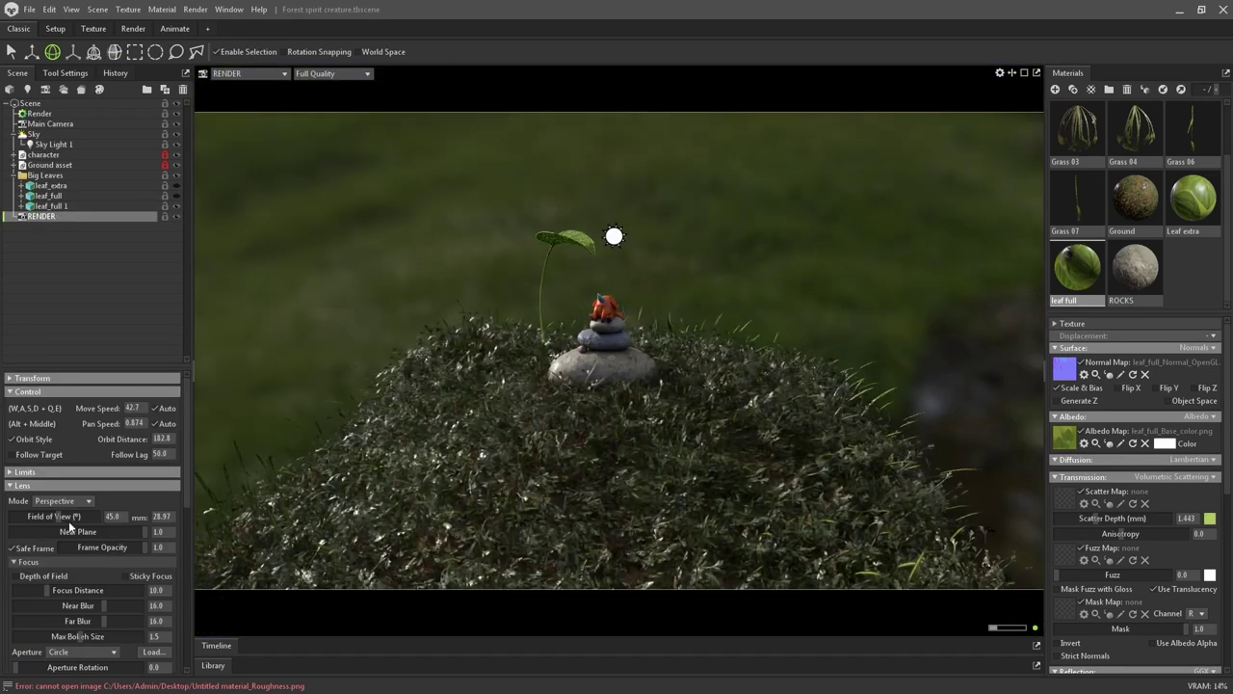
{"action": "left_click_drag", "start_coordinate": [60, 511], "coordinate": [42, 515]}
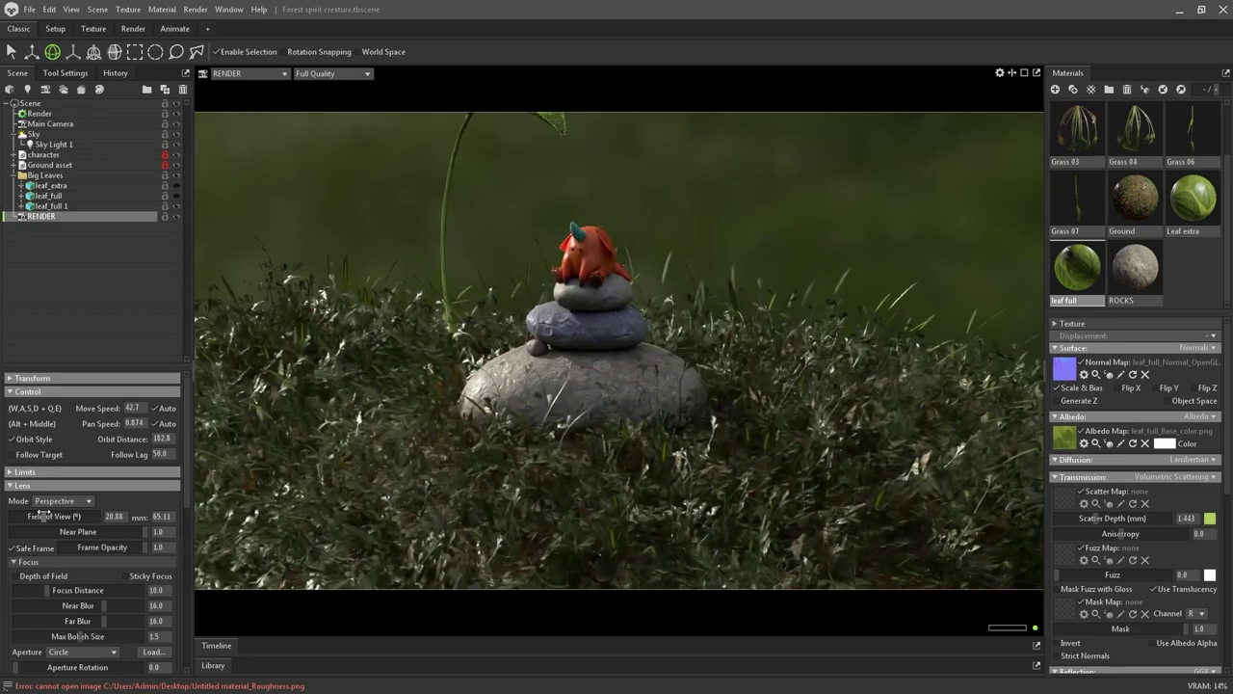
- Enable depth of field on the RENDER camera, focus it on the character and set Near Blur to about 5.6
{"action": "left_click", "coordinate": [57, 575]}
{"action": "middle_click", "coordinate": [576, 254]}
{"action": "left_click_drag", "start_coordinate": [528, 374], "coordinate": [598, 279], "text": "alt"}
{"action": "middle_click_drag", "start_coordinate": [316, 404], "coordinate": [325, 410], "text": "alt"}
{"action": "left_click_drag", "start_coordinate": [104, 605], "coordinate": [64, 605]}
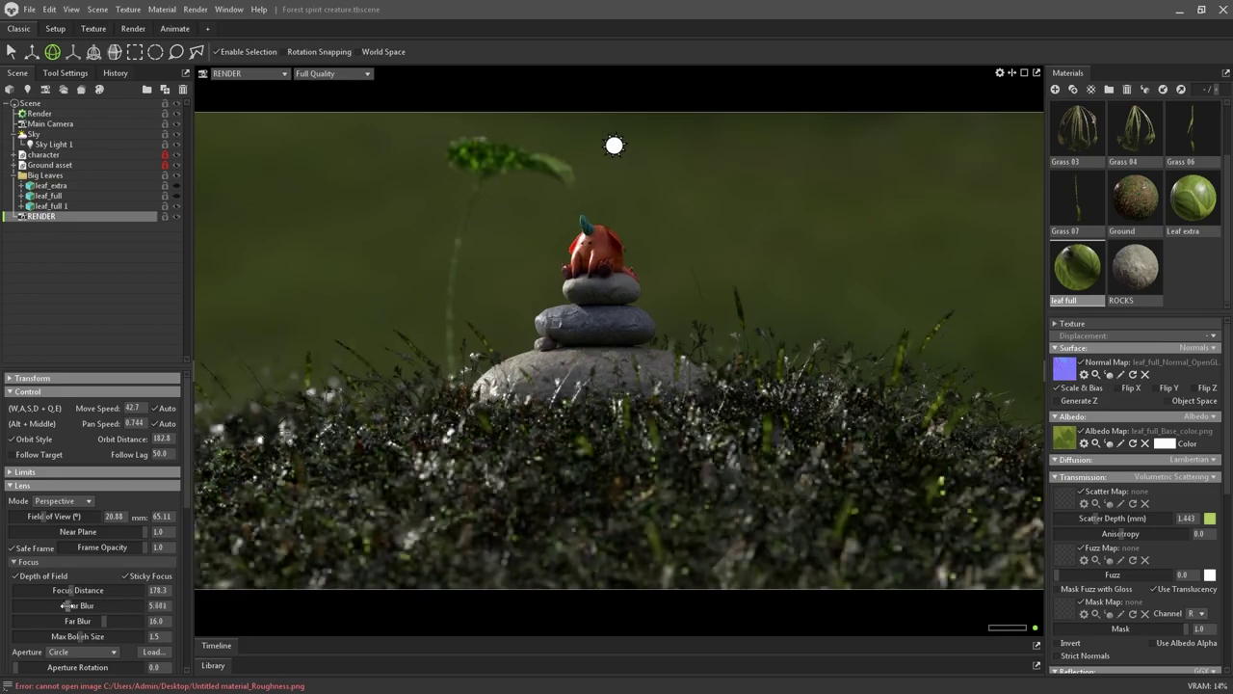
- Set the RENDER camera's field of view to 10.83 degrees and reframe the character and leaf with the sky lighting rotated
{"action": "left_click_drag", "start_coordinate": [44, 517], "coordinate": [35, 516]}
{"action": "scroll", "coordinate": [727, 453], "scroll_direction": "down", "scroll_amount": 4}
{"action": "middle_click_drag", "start_coordinate": [727, 454], "coordinate": [747, 493], "text": "alt"}
{"action": "left_click_drag", "start_coordinate": [747, 493], "coordinate": [730, 434], "text": "alt"}
{"action": "left_click_drag", "start_coordinate": [634, 398], "coordinate": [685, 279], "text": "shift"}
{"action": "middle_click_drag", "start_coordinate": [706, 290], "coordinate": [709, 301], "text": "alt"}
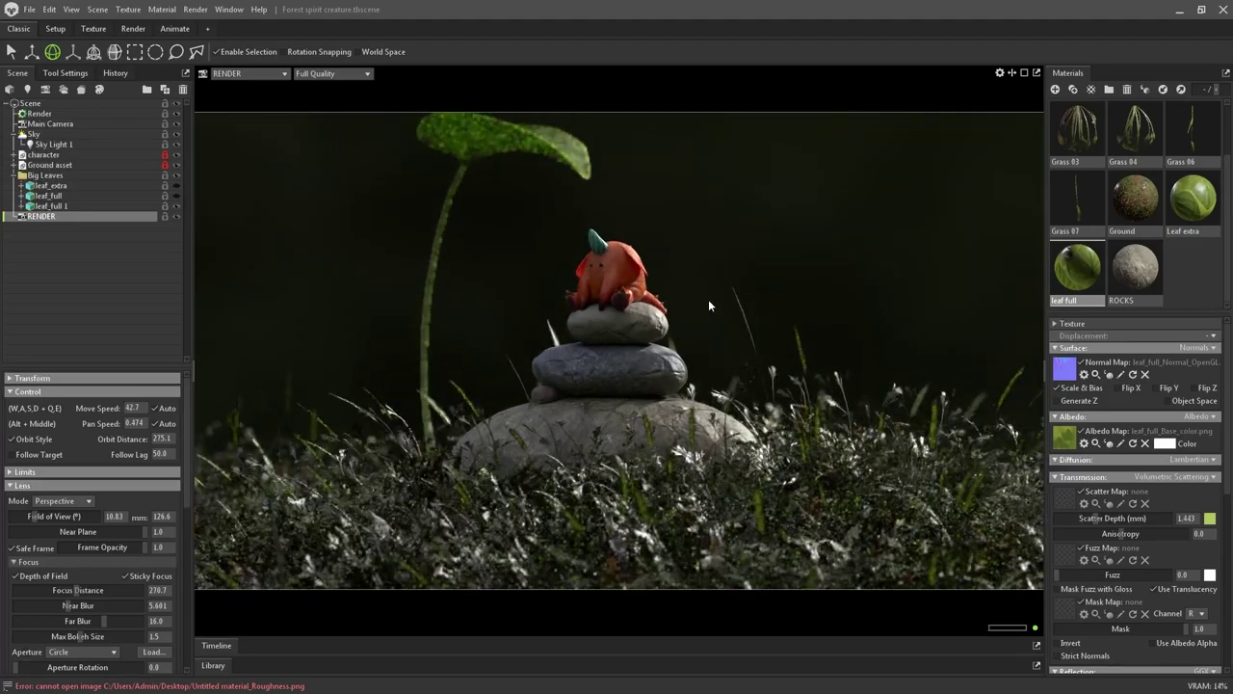
{"action": "left_click_drag", "start_coordinate": [709, 305], "coordinate": [850, 210]}
{"action": "scroll", "coordinate": [865, 194], "scroll_direction": "up", "scroll_amount": 2}
{"action": "scroll", "coordinate": [858, 202], "scroll_direction": "down", "scroll_amount": 4}
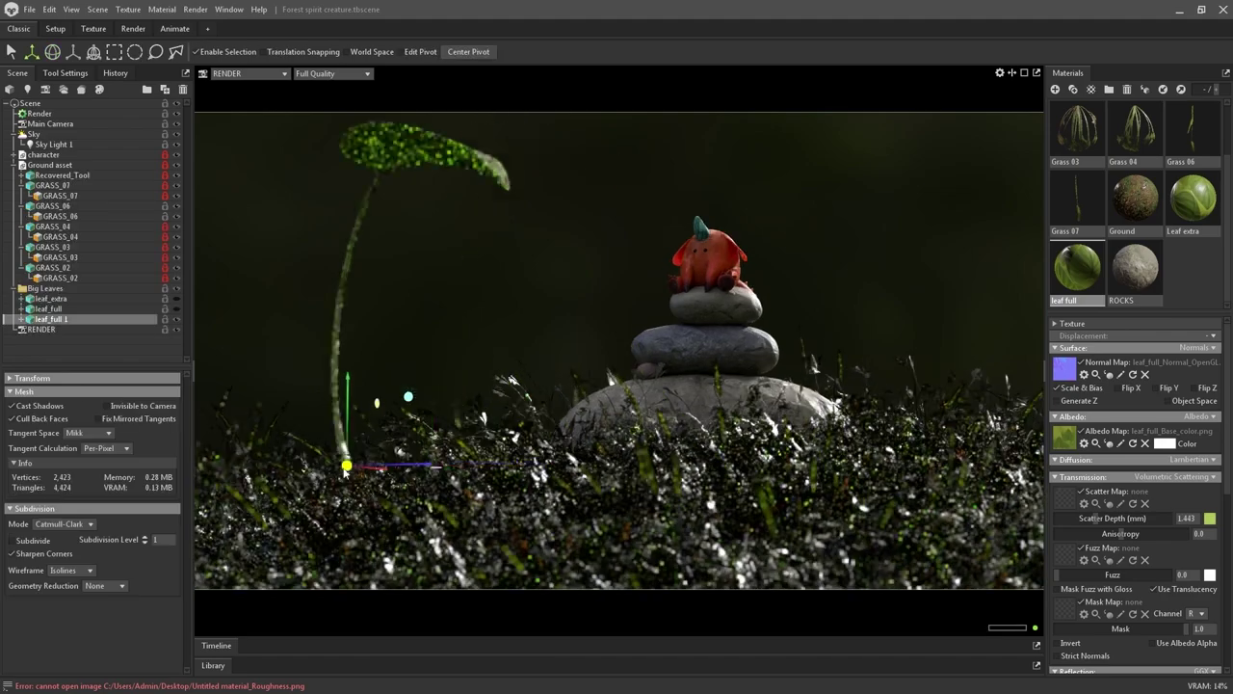
- Duplicate leaf_full 1 and place the copy on the opposite side of the rock stack, rotated to face the character
{"action": "key", "text": "e"}
{"action": "key", "text": "r"}
{"action": "key", "text": "ctrl+d"}
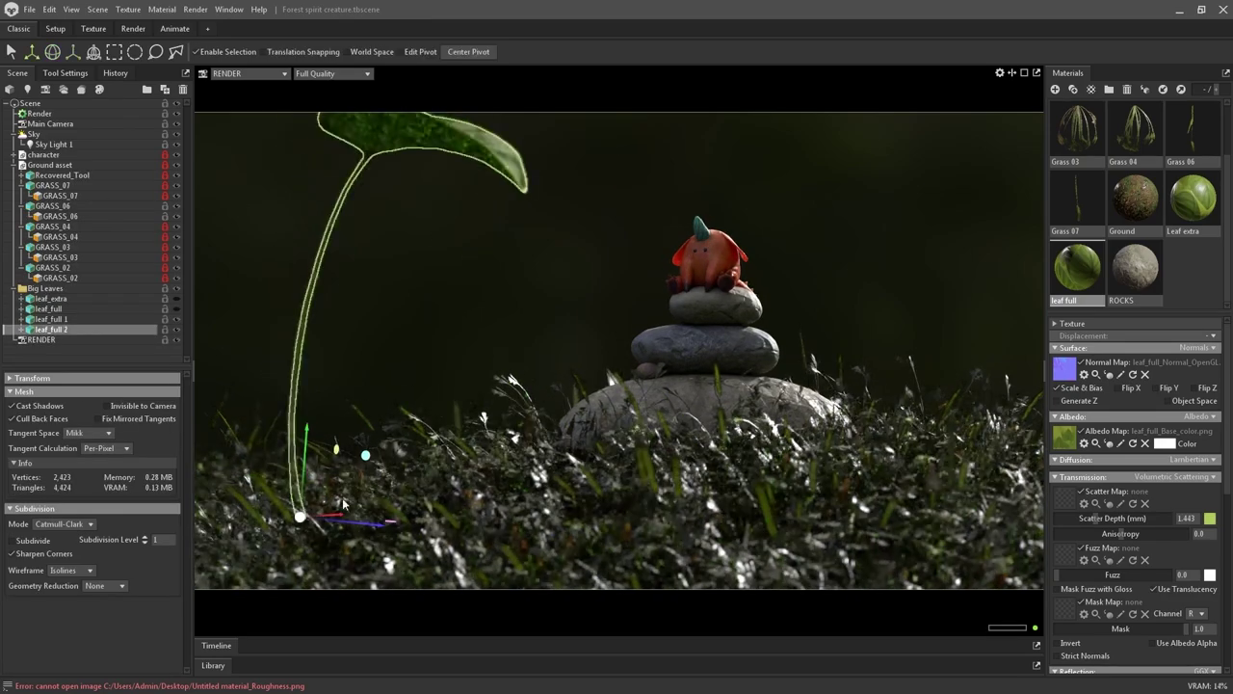
{"action": "left_click_drag", "start_coordinate": [384, 517], "coordinate": [886, 498]}
{"action": "key", "text": "e"}
{"action": "left_click_drag", "start_coordinate": [809, 499], "coordinate": [713, 497]}
{"action": "key", "text": "r"}
{"action": "left_click_drag", "start_coordinate": [783, 457], "coordinate": [1007, 466]}
{"action": "key", "text": "w"}
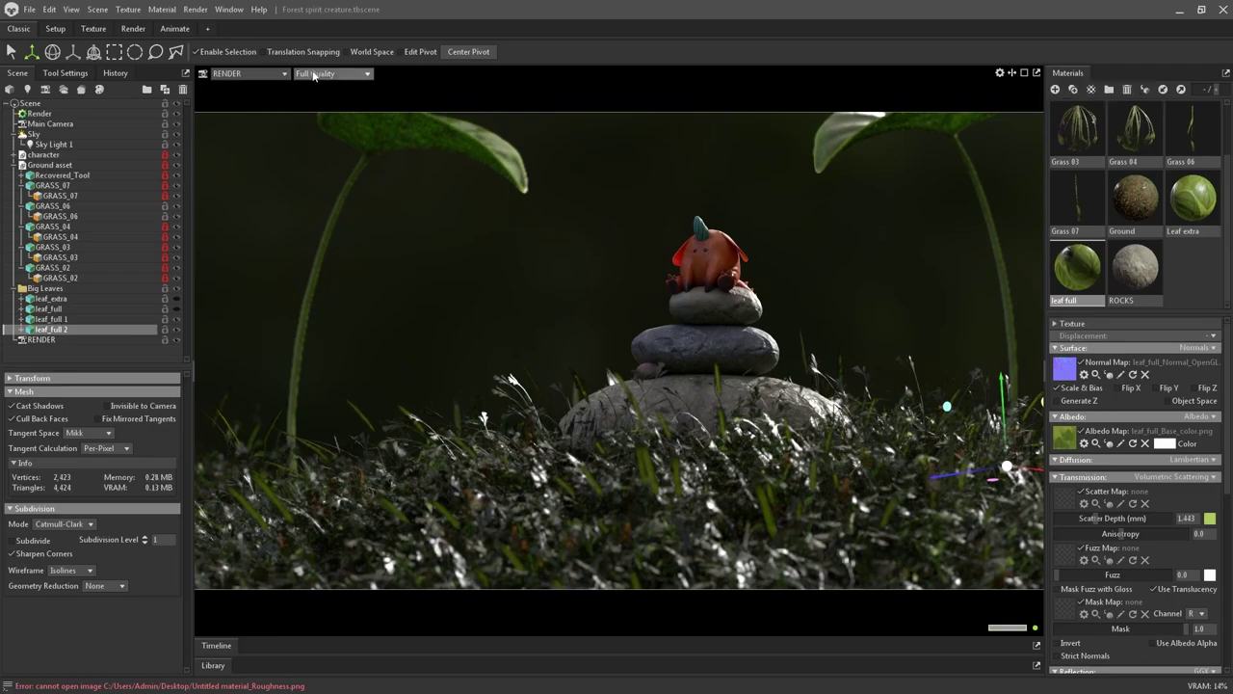
- Check the leaf placement through the Main Camera and return to the RENDER camera
{"action": "left_click", "coordinate": [253, 74]}
{"action": "left_click", "coordinate": [245, 86]}
{"action": "left_click_drag", "start_coordinate": [462, 250], "coordinate": [443, 193], "text": "alt"}
{"action": "left_click", "coordinate": [327, 154]}
{"action": "left_click", "coordinate": [242, 73]}
{"action": "left_click", "coordinate": [323, 99]}
- Rotate and reposition the big leaf on the far side of the rock stack from leaf_full 1
{"action": "left_click", "coordinate": [814, 190]}
{"action": "key", "text": "e"}
{"action": "left_click_drag", "start_coordinate": [937, 466], "coordinate": [940, 466]}
{"action": "key", "text": "w"}
{"action": "left_click_drag", "start_coordinate": [928, 516], "coordinate": [1018, 484]}
{"action": "key", "text": "r"}
{"action": "key", "text": "e"}
{"action": "key", "text": "w"}
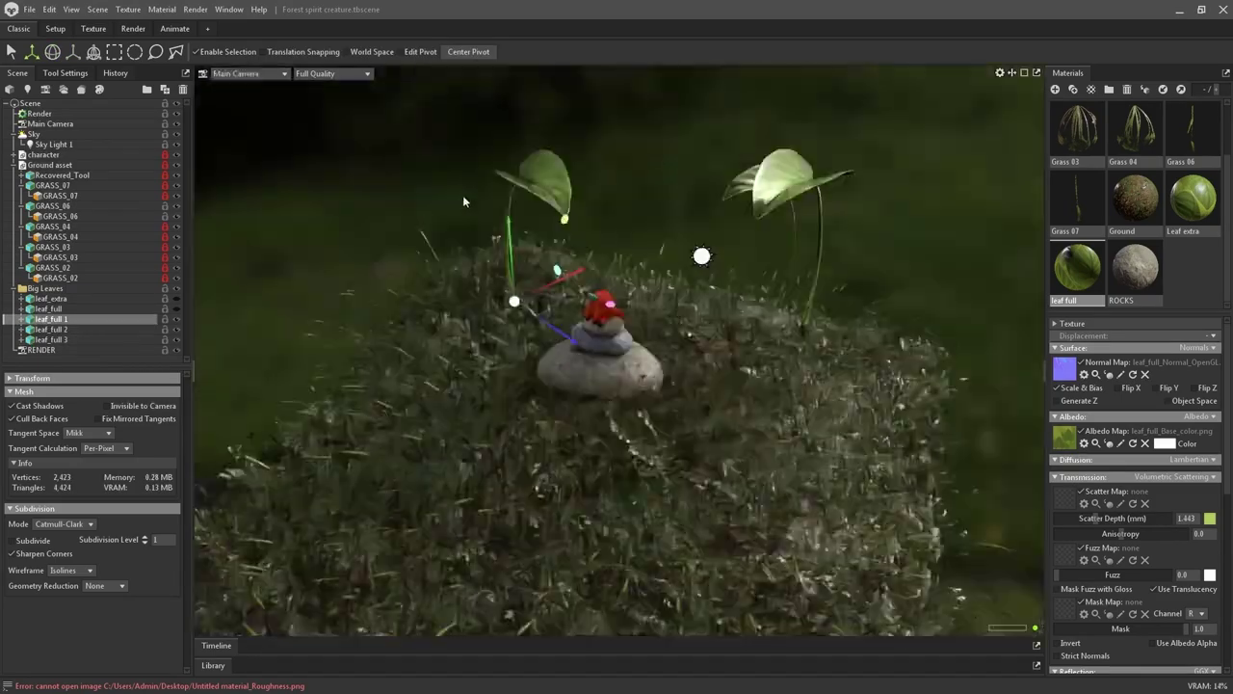
- Duplicate leaf_full 1 and a leaf_extra copy to add more big leaves around the rock stack
{"action": "key", "text": "ctrl+d"}
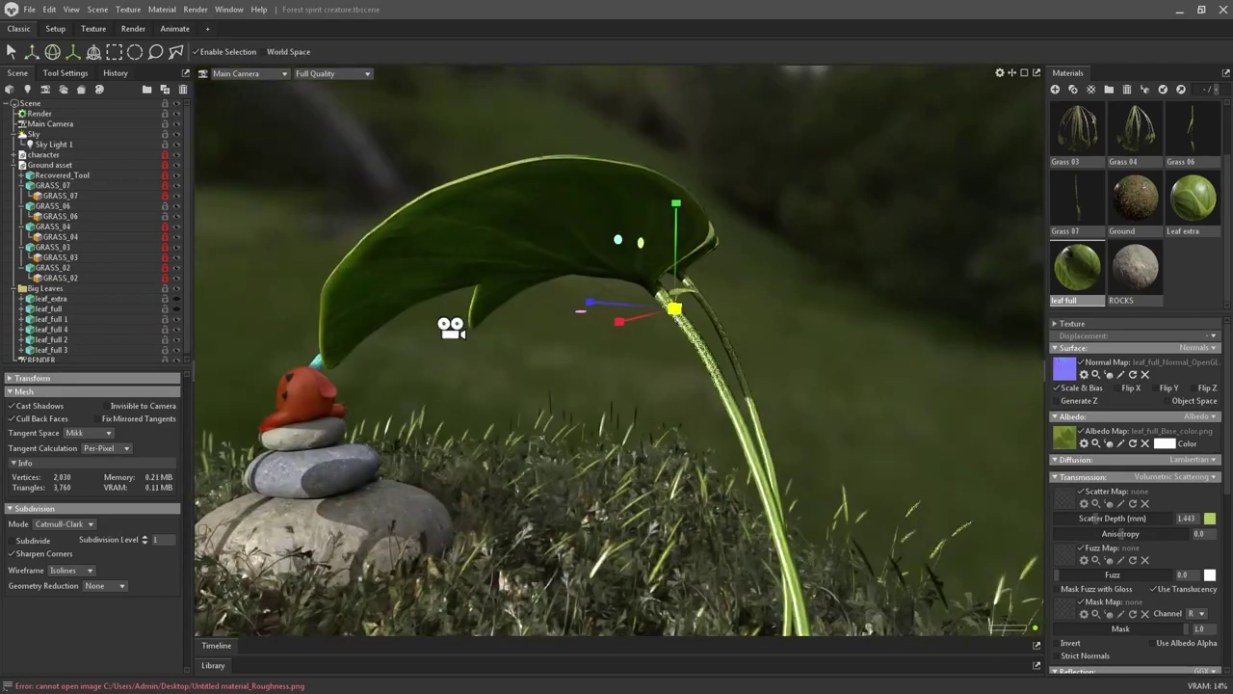
{"action": "key", "text": "ctrl+d"}
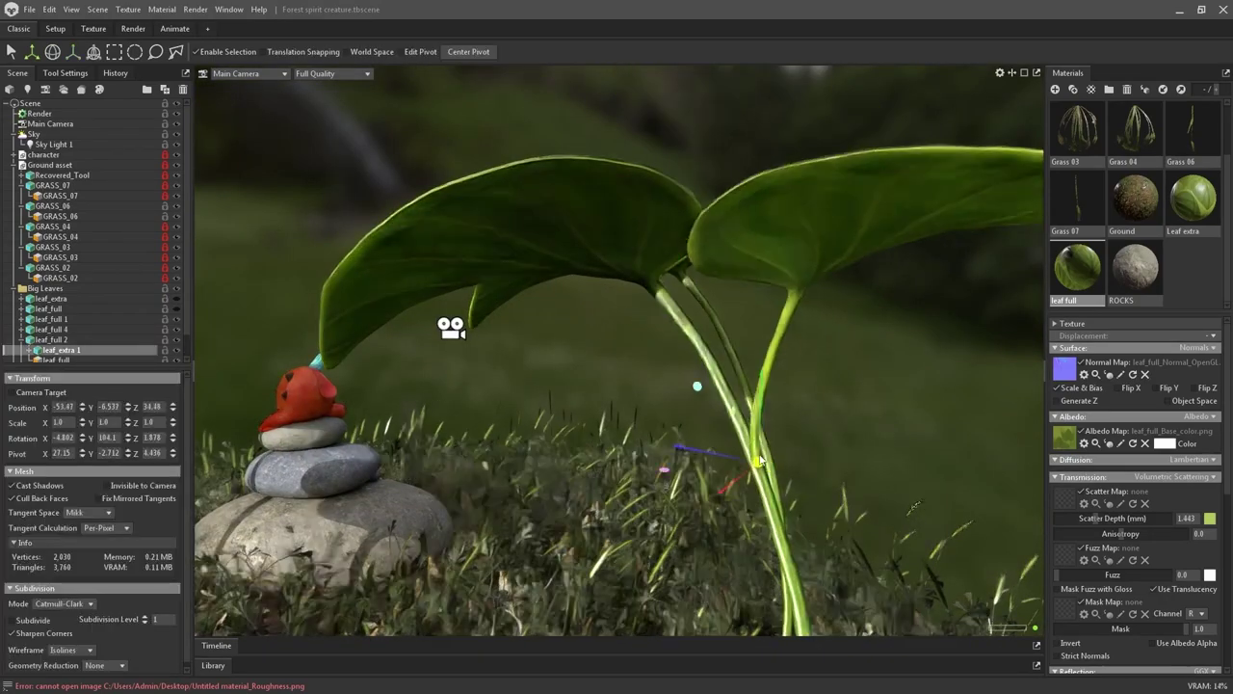
{"action": "key", "text": "e"}
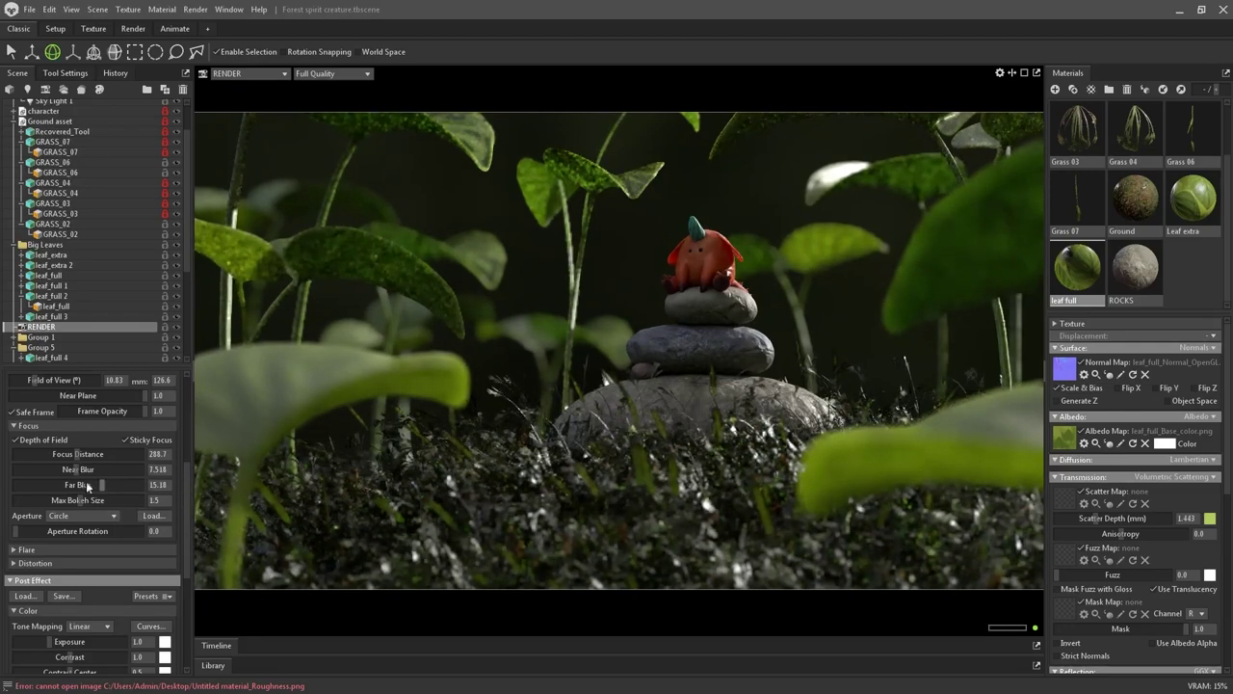
- With the full concept painting in view, set the RENDER camera's bloom to yellow-green at 0.127, vignette to 0.194, and Hejl tone mapping with 2.875 exposure
{"action": "scroll", "coordinate": [69, 576], "scroll_direction": "down", "scroll_amount": 5}
{"action": "key", "text": "alt+Tab"}
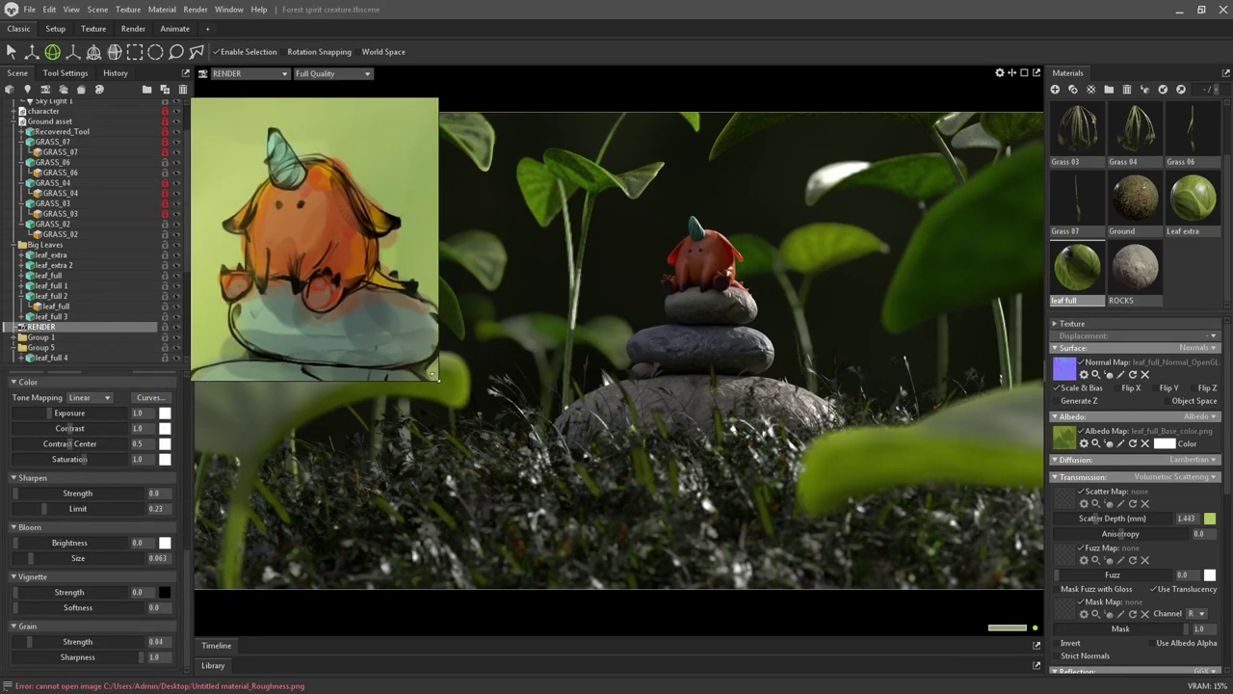
{"action": "scroll", "coordinate": [280, 164], "scroll_direction": "down", "scroll_amount": 5}
{"action": "middle_click_drag", "start_coordinate": [280, 164], "coordinate": [333, 183]}
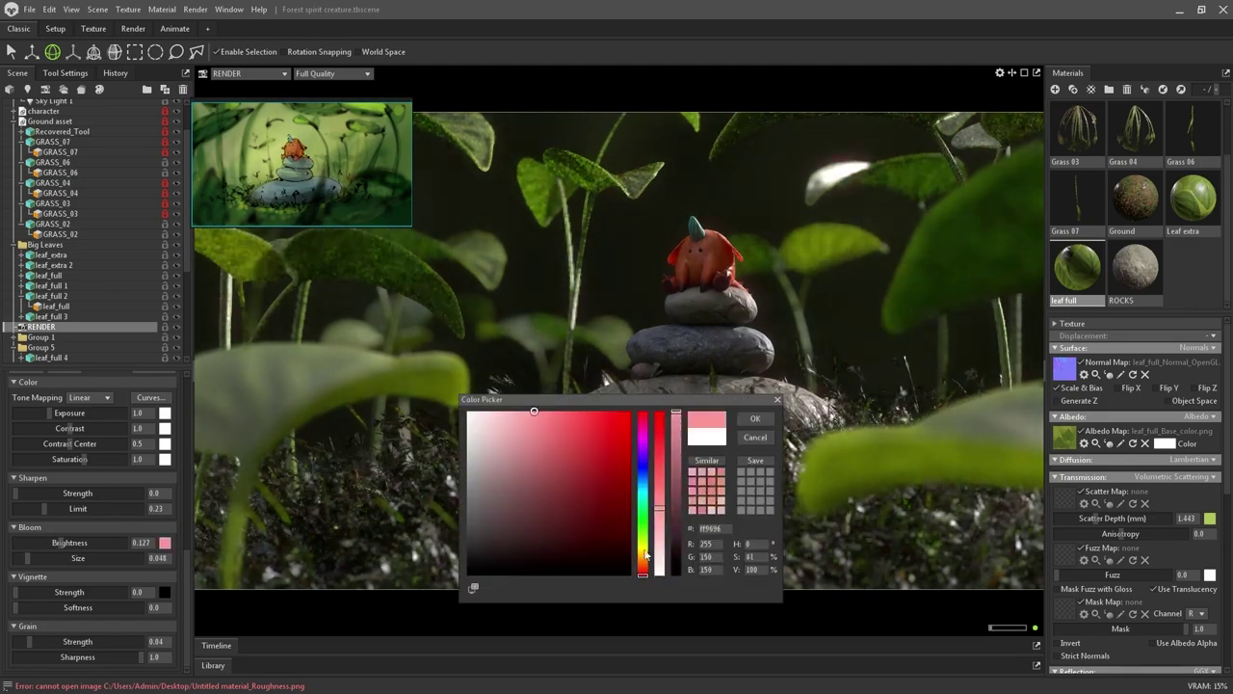
{"action": "left_click_drag", "start_coordinate": [645, 556], "coordinate": [644, 538]}
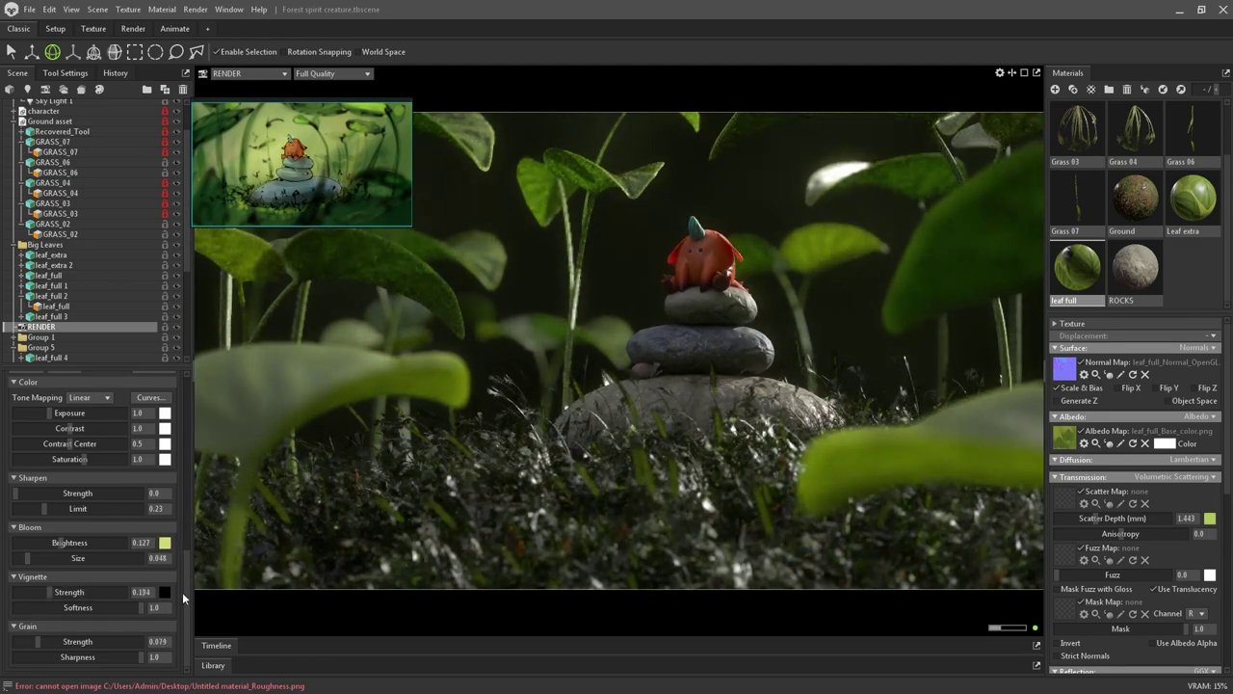
{"action": "left_click", "coordinate": [92, 433]}
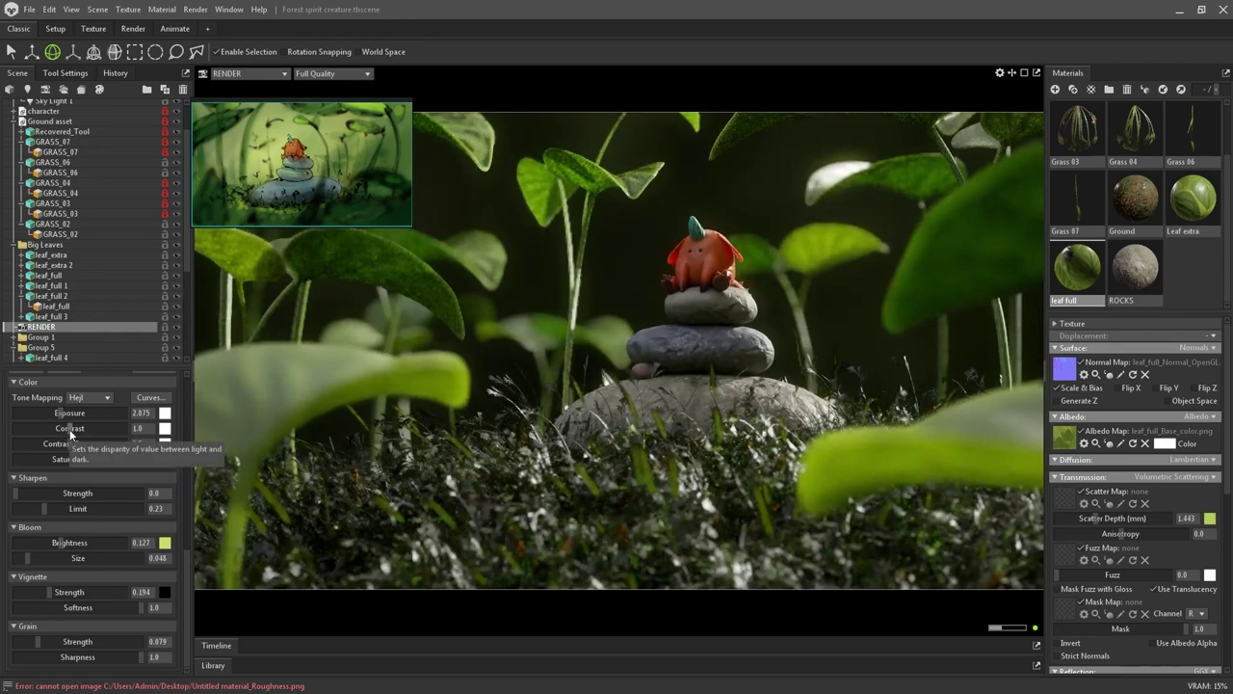
- Collapse the expanded scene groups and move all the leaf groups, Group 1 through Group 9, into the Big Leaves folder
{"action": "left_click", "coordinate": [15, 121]}
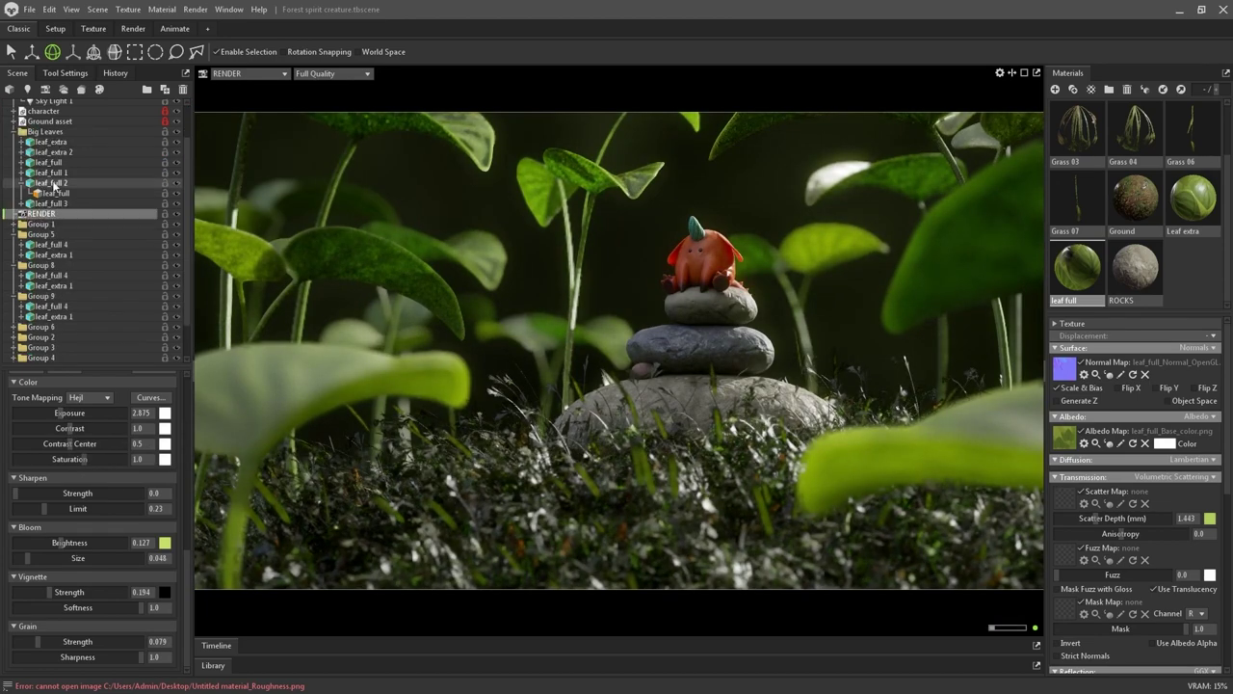
{"action": "left_click", "coordinate": [16, 224]}
{"action": "left_click", "coordinate": [15, 234]}
{"action": "left_click", "coordinate": [16, 254]}
{"action": "left_click", "coordinate": [14, 328]}
{"action": "left_click", "coordinate": [42, 257]}
{"action": "left_click", "coordinate": [43, 340], "text": "shift"}
{"action": "left_click_drag", "start_coordinate": [38, 258], "coordinate": [35, 177]}
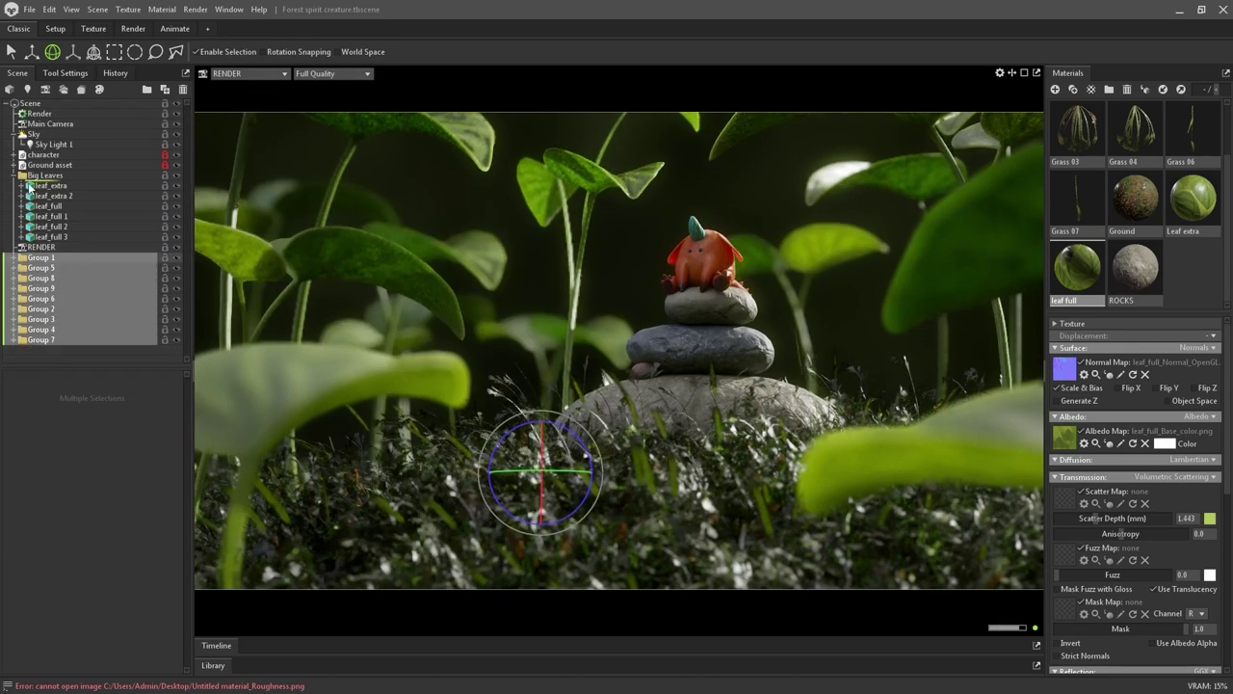
- Collapse and lock the Big Leaves folder, and check the scene by toggling the visibility of the character, ground and leaves
{"action": "left_click", "coordinate": [14, 175]}
{"action": "left_click", "coordinate": [164, 175]}
{"action": "left_click_drag", "start_coordinate": [177, 155], "coordinate": [176, 176]}
{"action": "left_click_drag", "start_coordinate": [178, 155], "coordinate": [176, 175]}
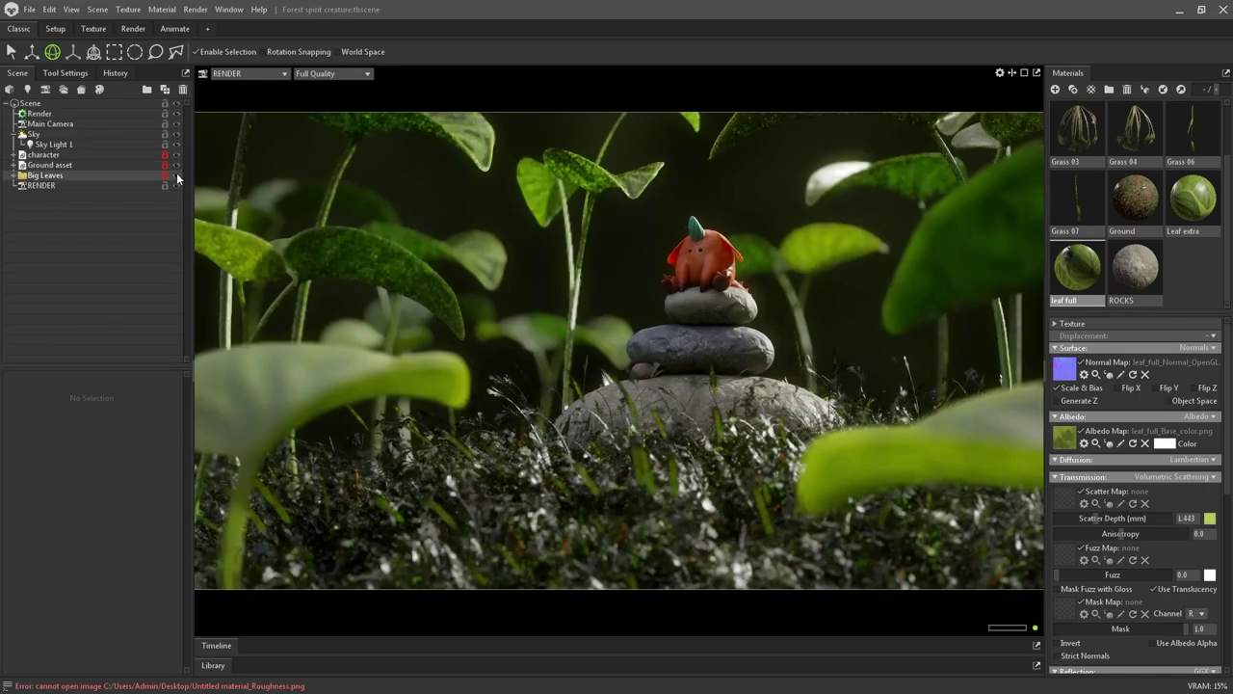
{"action": "left_click", "coordinate": [54, 145]}
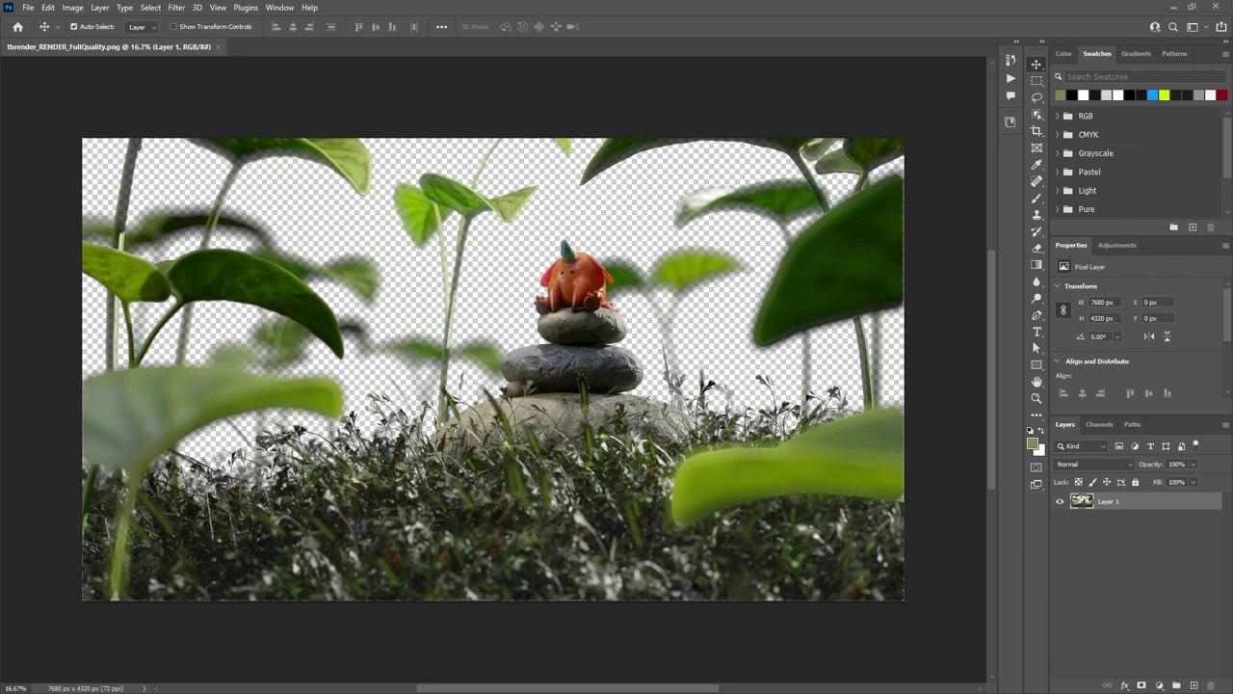
- Switch to Photoshop and add a black-filled layer beneath the transparent render layer
{"action": "left_click", "coordinate": [1194, 685], "text": "ctrl"}
{"action": "key", "text": "ctrl+BackSpace"}
{"action": "key", "text": "ctrl+i"}
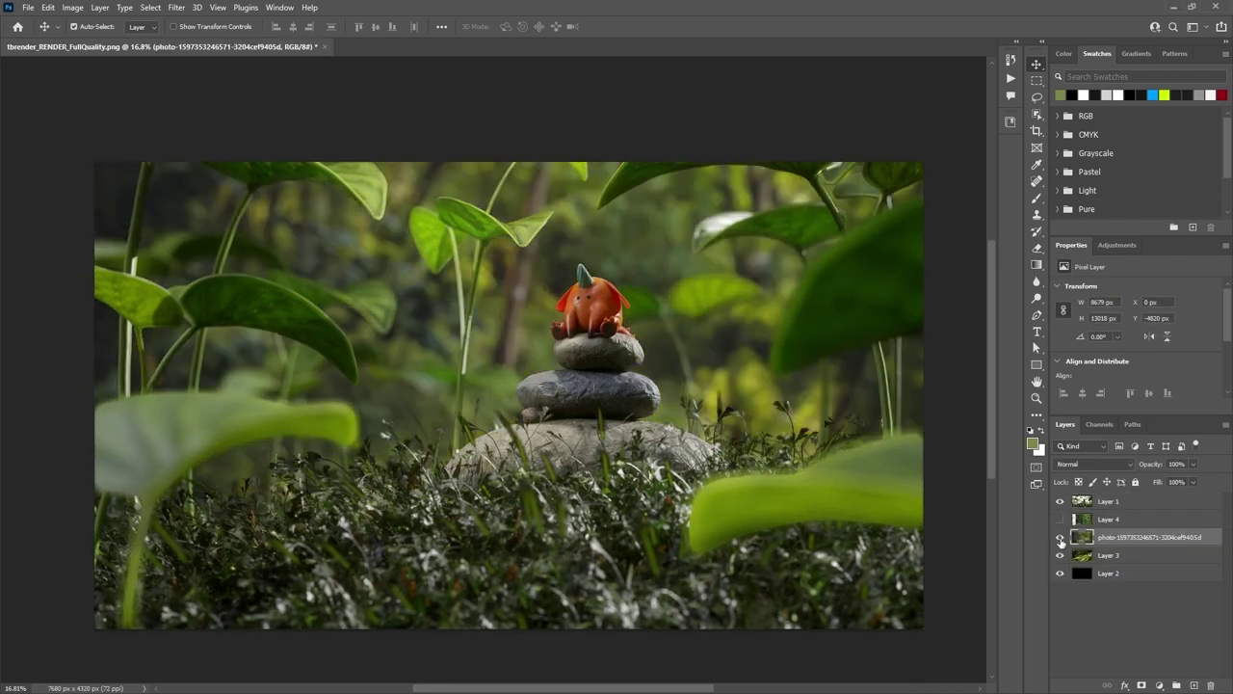
- Position the Layer 4 forest photo behind the render, hide Layer 3, and compare Layer 4 with the other backdrop photo
{"action": "left_click_drag", "start_coordinate": [625, 174], "coordinate": [663, 368]}
{"action": "left_click", "coordinate": [1060, 519]}
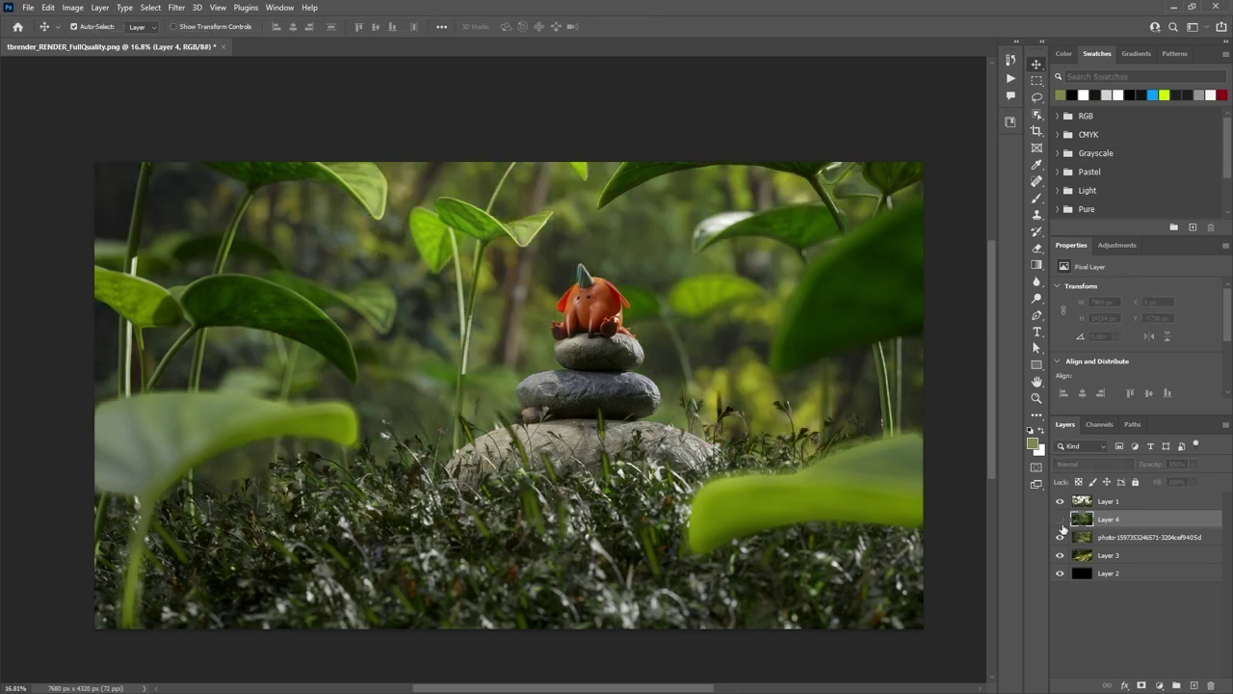
{"action": "left_click", "coordinate": [1060, 555]}
{"action": "left_click", "coordinate": [1060, 520]}
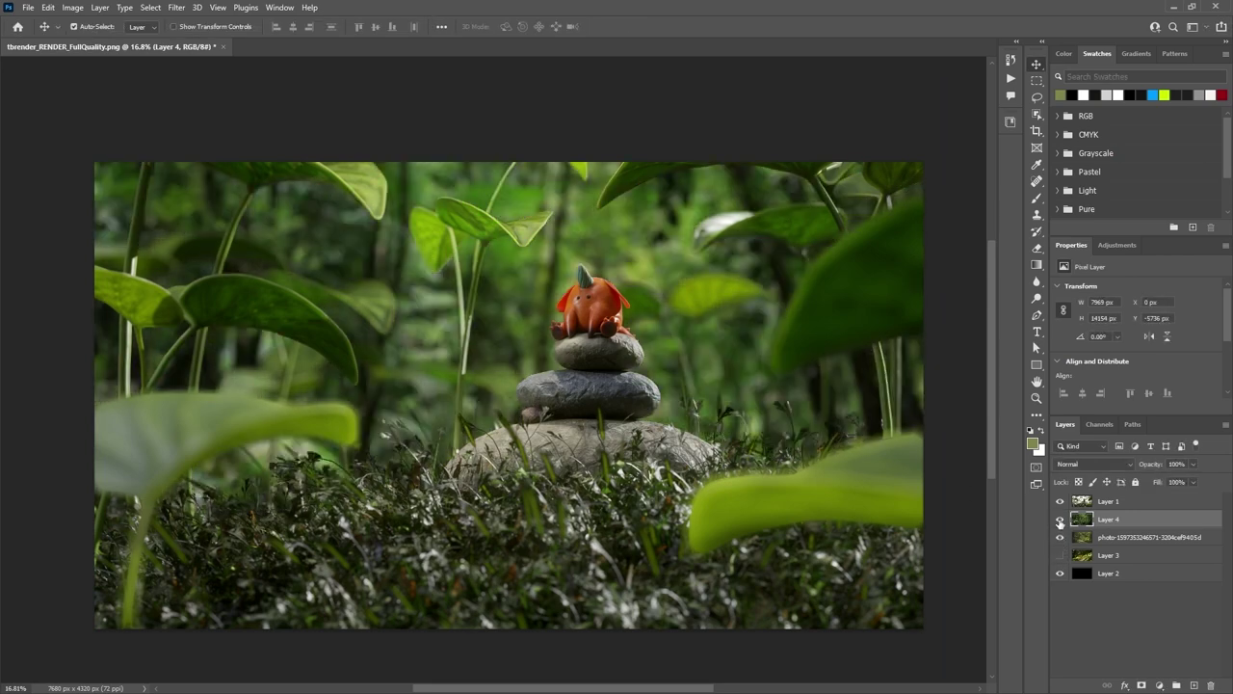
- Duplicate the blurred forest photo layer below Layer 4 and adjust the copy's Levels with black input 1, midtone 0.94 and a lower white input
{"action": "left_click", "coordinate": [1099, 538]}
{"action": "key", "text": "ctrl+j"}
{"action": "key", "text": "ctrl+l"}
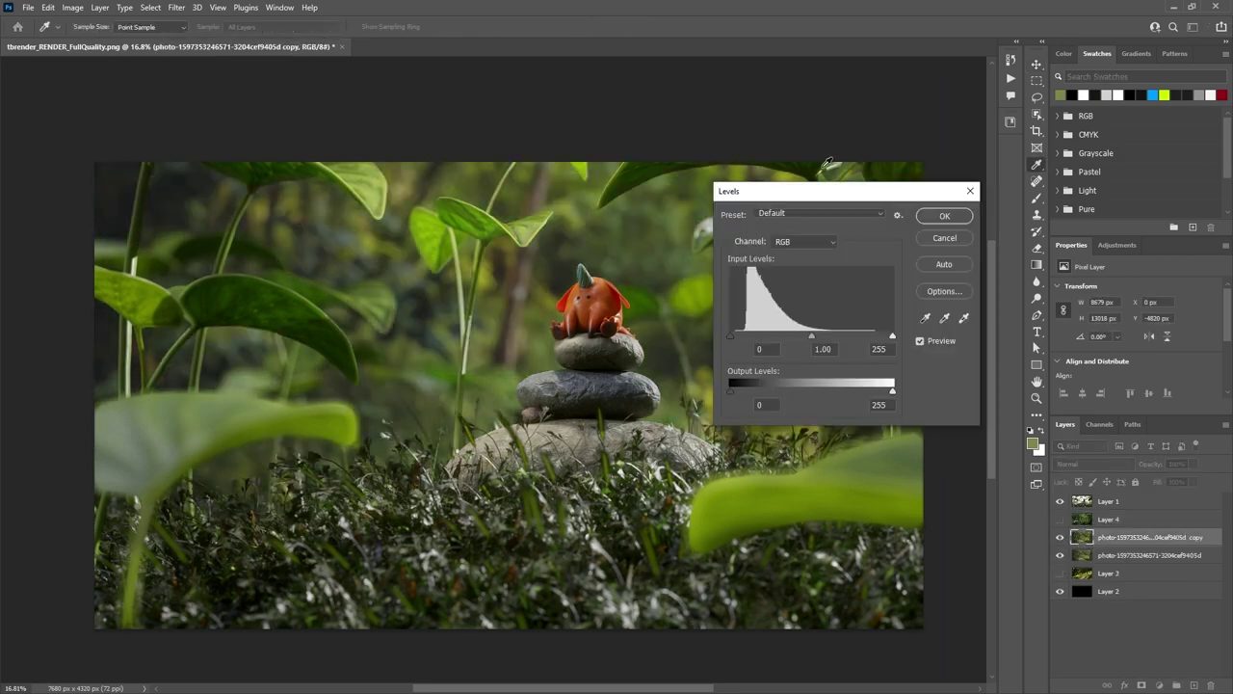
{"action": "left_click_drag", "start_coordinate": [898, 310], "coordinate": [896, 308]}
{"action": "left_click_drag", "start_coordinate": [978, 311], "coordinate": [983, 313]}
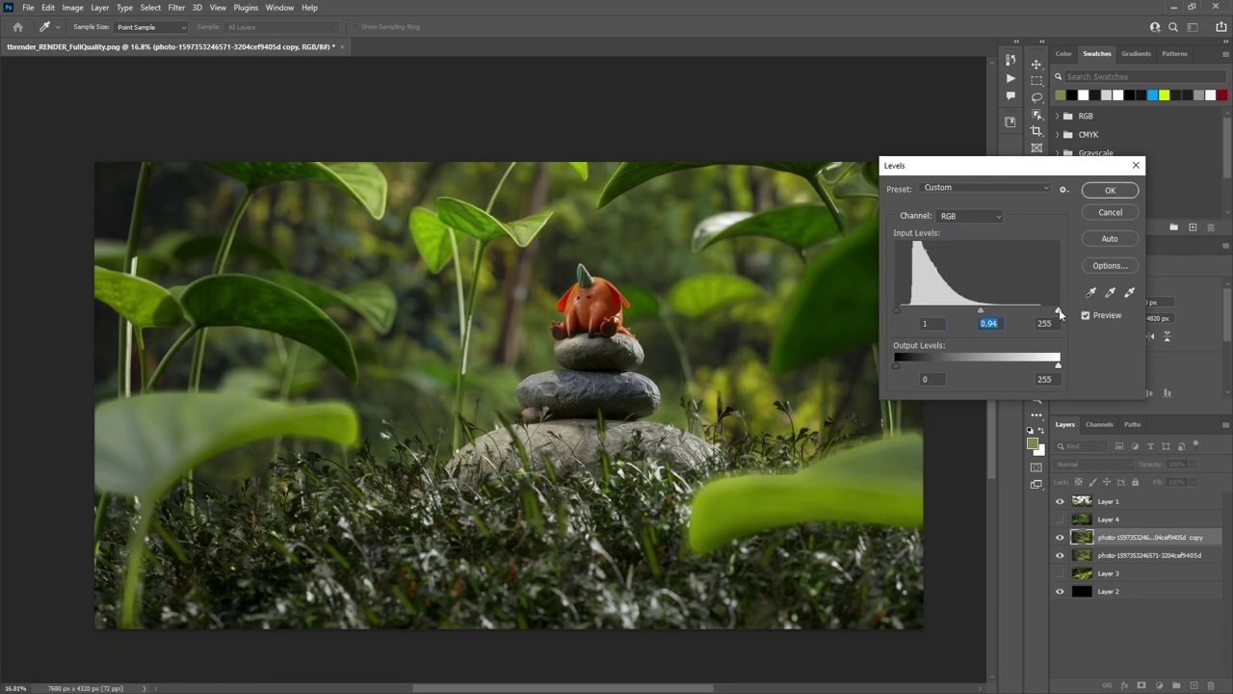
{"action": "left_click_drag", "start_coordinate": [1059, 310], "coordinate": [1037, 307]}
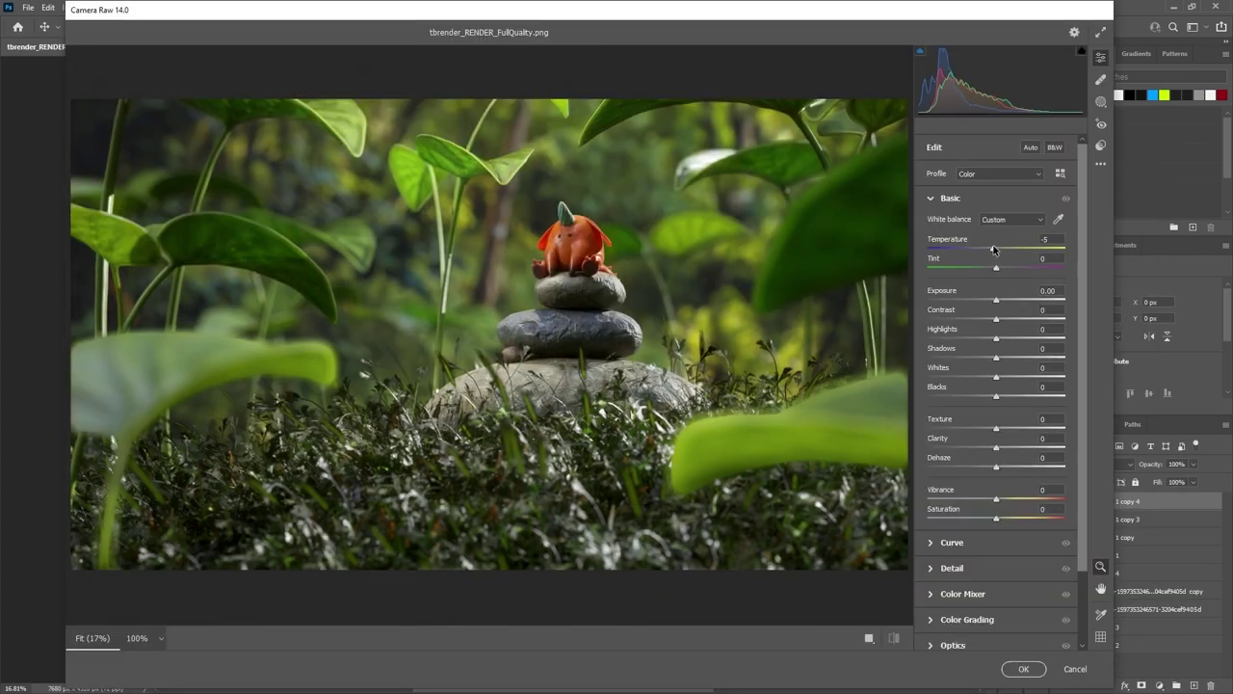
- Grade Layer 1 copy 4 in Camera Raw with temperature +7, tint +1 and a slightly higher exposure
{"action": "mouse_move", "coordinate": [995, 249]}
{"action": "left_mouse_down"}
{"action": "mouse_move", "coordinate": [968, 249]}
{"action": "mouse_move", "coordinate": [999, 249]}
{"action": "left_mouse_up"}
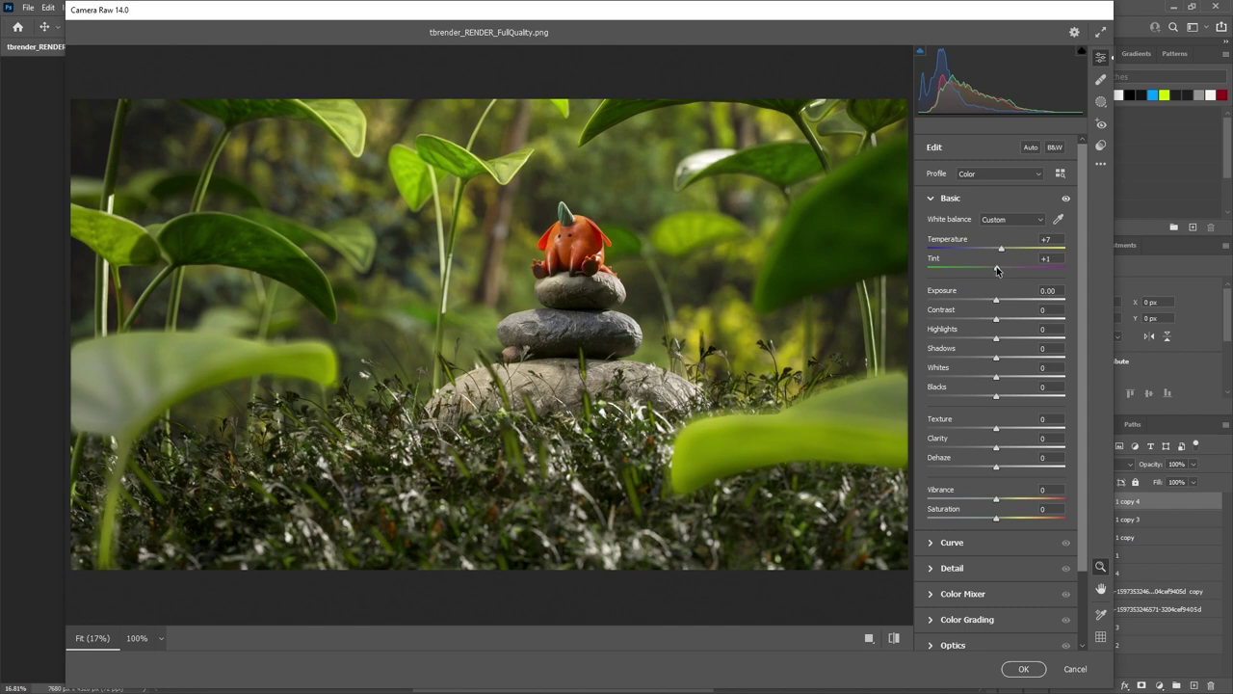
{"action": "left_click_drag", "start_coordinate": [996, 301], "coordinate": [999, 302]}
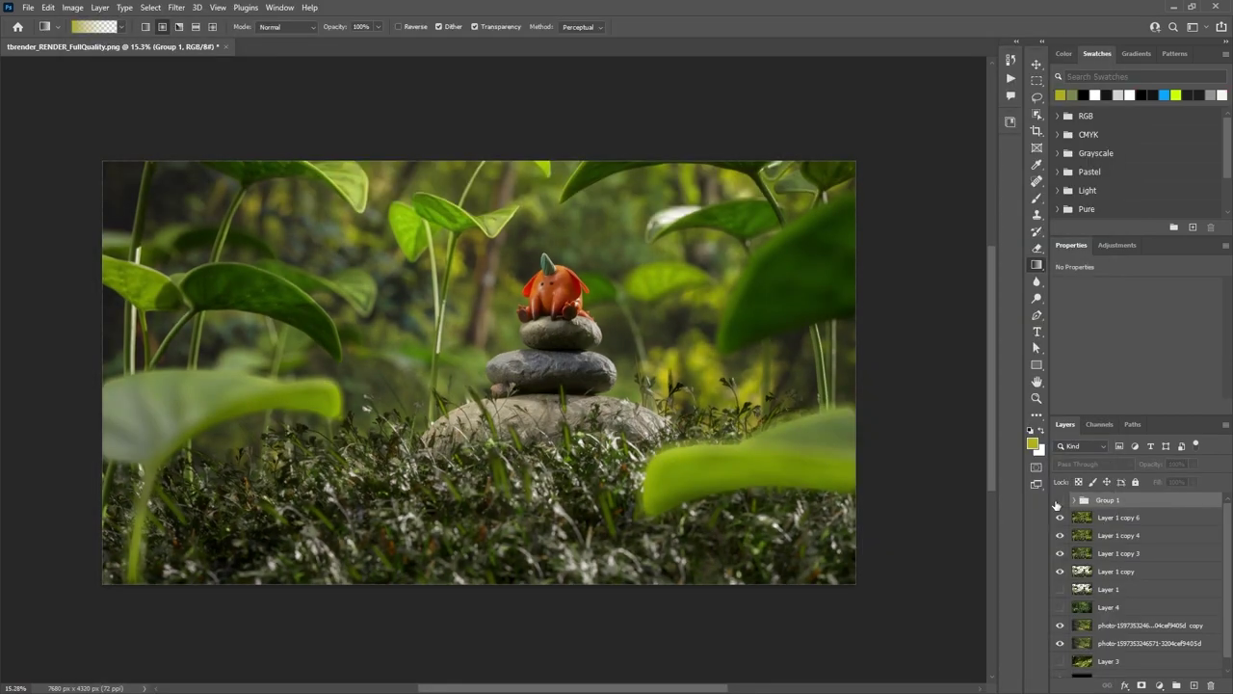